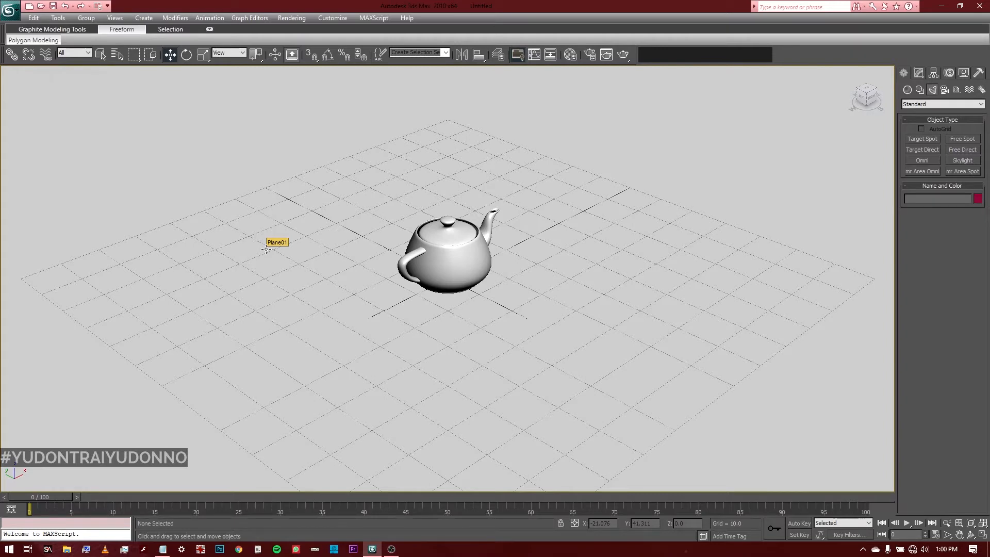
Step: Inspect the creation parameters of the ground plane and of the teapot
{"action": "left_click", "coordinate": [774, 180]}
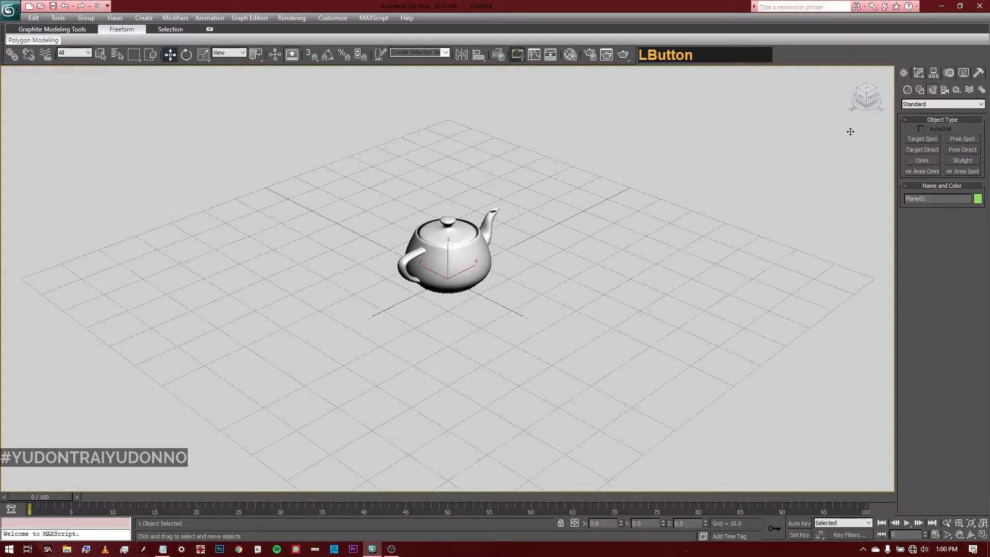
{"action": "left_click", "coordinate": [921, 73]}
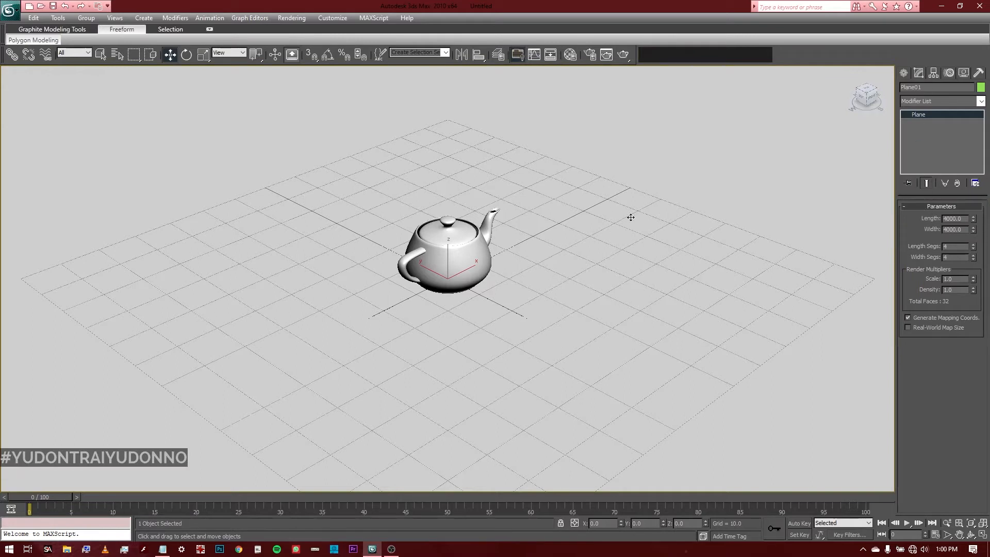
{"action": "left_click", "coordinate": [434, 250]}
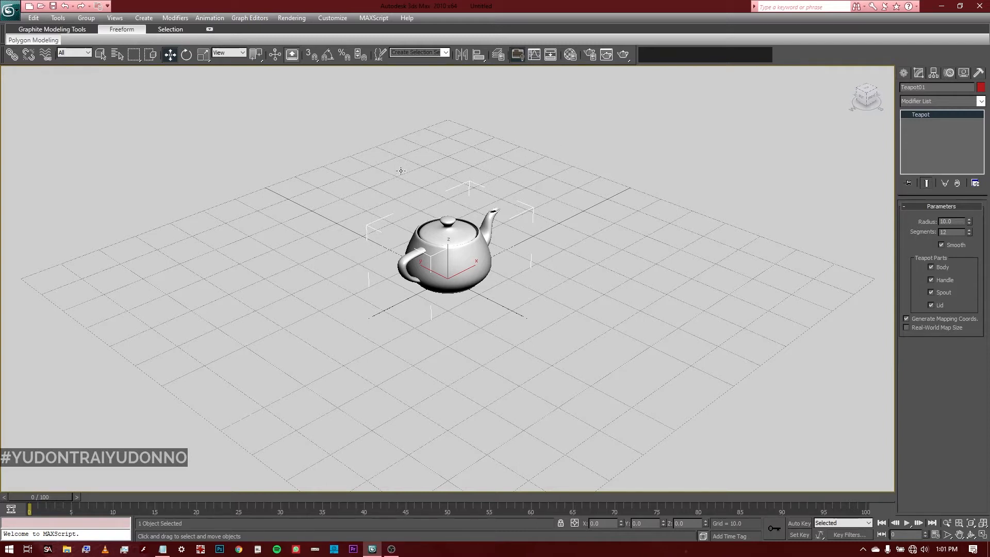
Step: Review the Photometric light types available for creation and return to the Standard light types
{"action": "left_click", "coordinate": [850, 58]}
{"action": "left_click", "coordinate": [903, 74]}
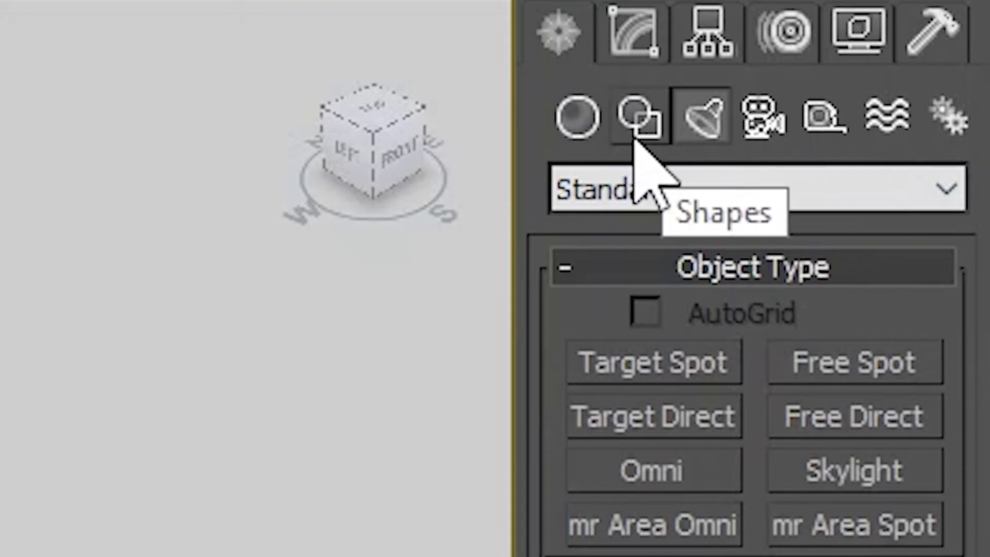
{"action": "left_click", "coordinate": [773, 186]}
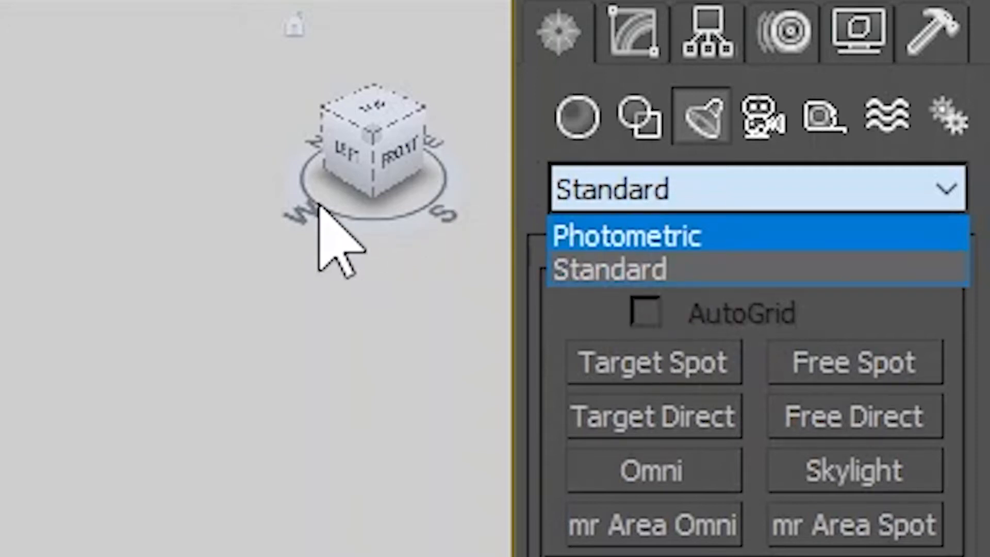
{"action": "left_click", "coordinate": [642, 238]}
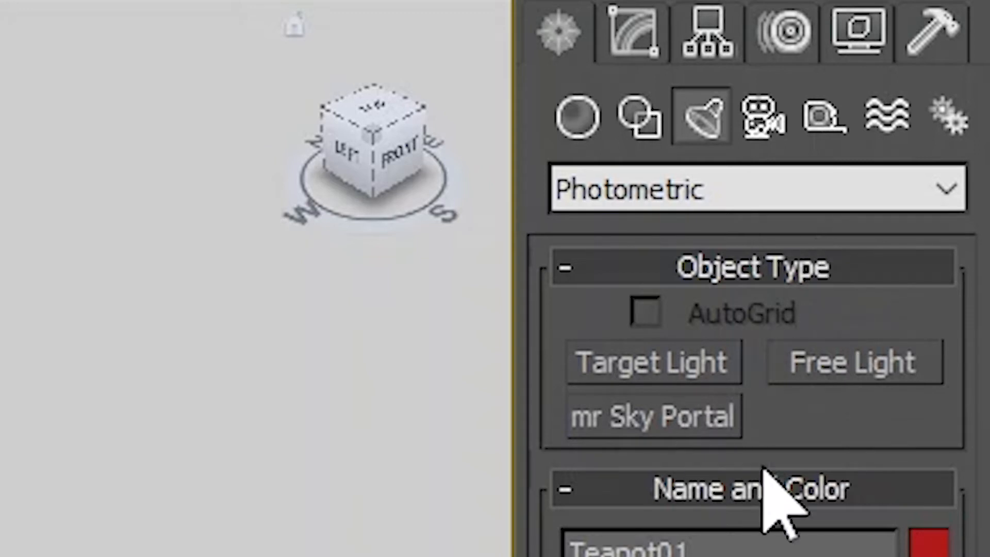
{"action": "left_click", "coordinate": [672, 185]}
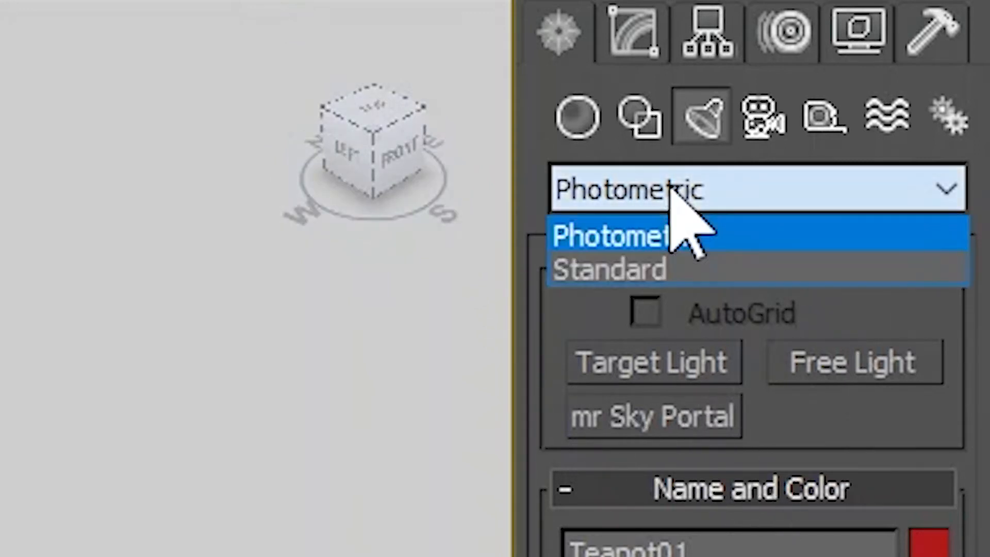
{"action": "left_click", "coordinate": [657, 260]}
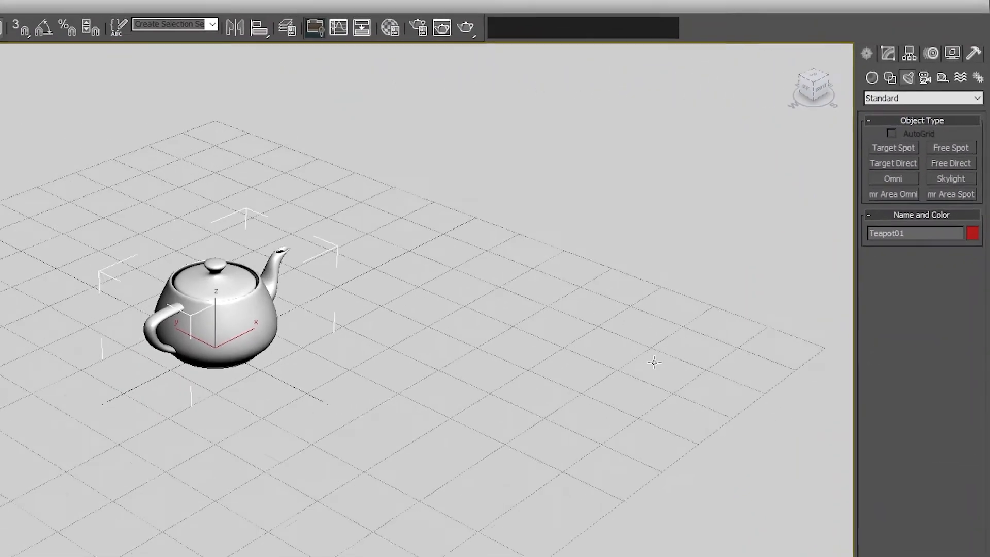
Step: Place a standard Omni light above and beyond the teapot's spout in the Front view, at about X 45, Z 81
{"action": "left_click", "coordinate": [984, 487]}
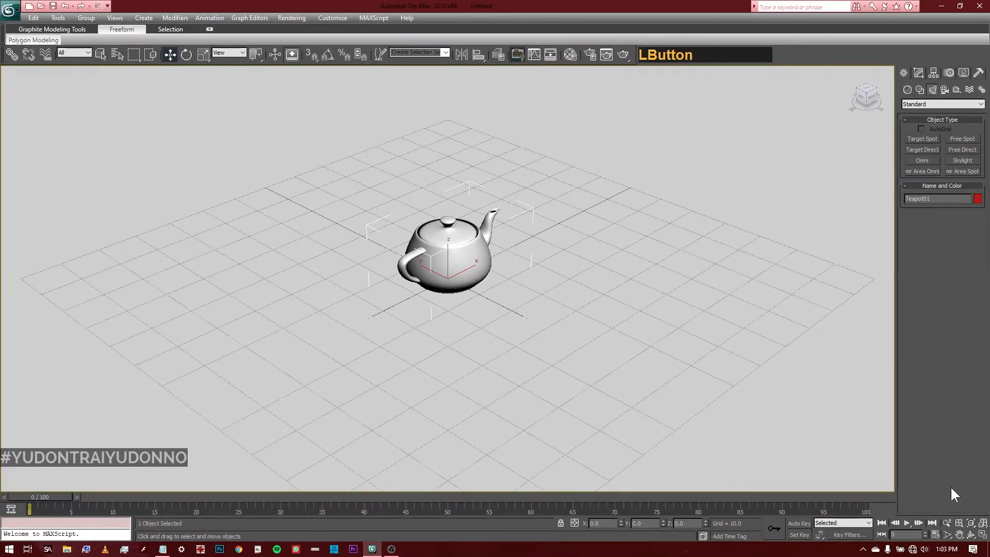
{"action": "key", "text": "alt+w"}
{"action": "right_click", "coordinate": [659, 188]}
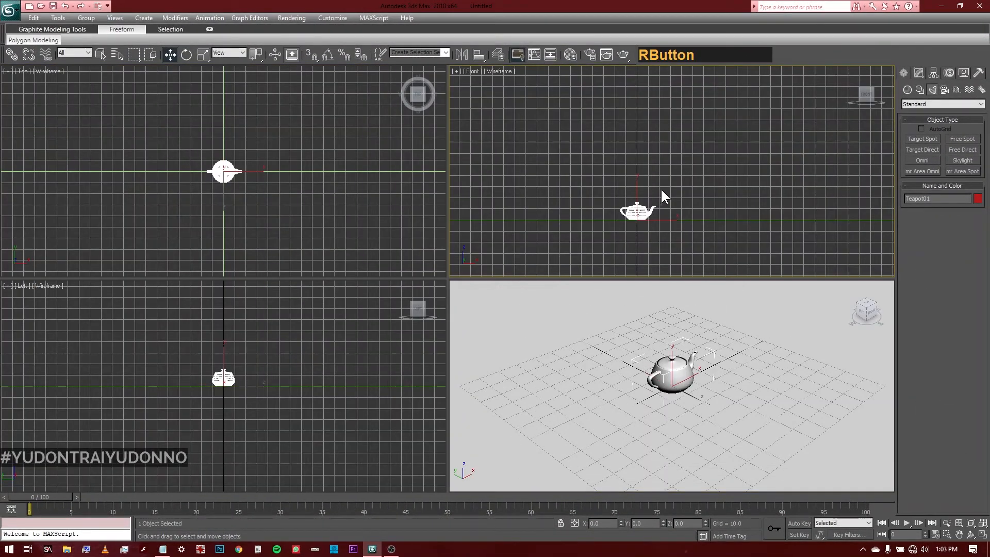
{"action": "left_click", "coordinate": [917, 161]}
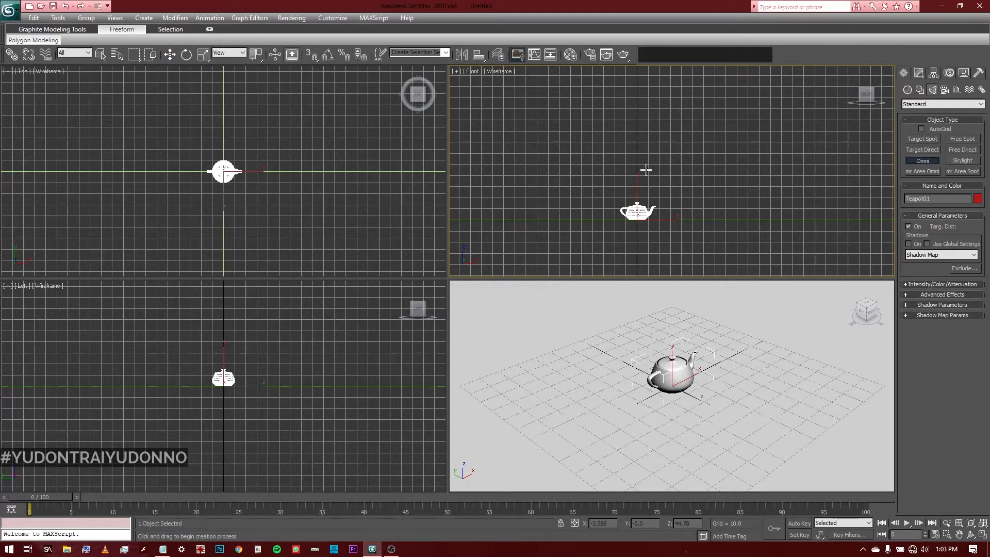
{"action": "left_click", "coordinate": [687, 129]}
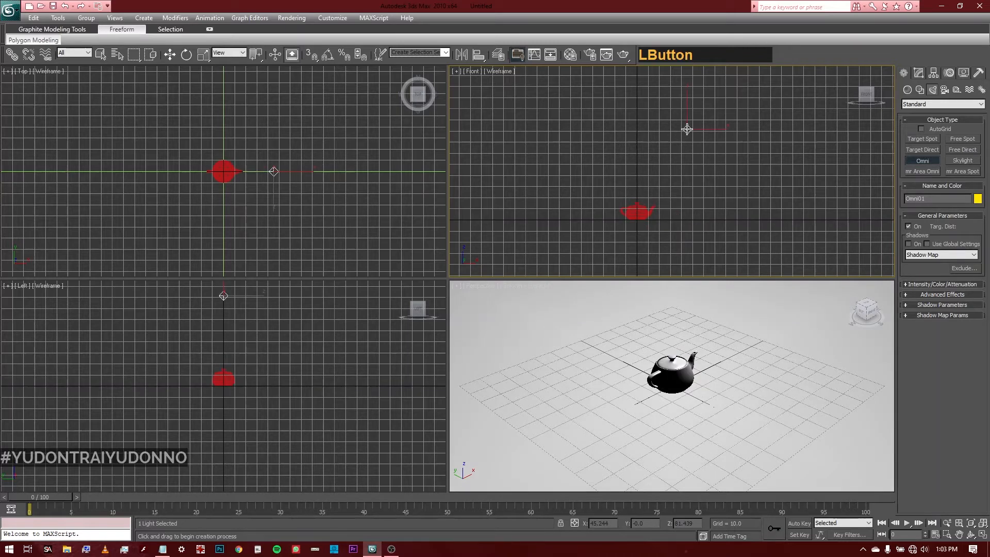
{"action": "right_click", "coordinate": [687, 158]}
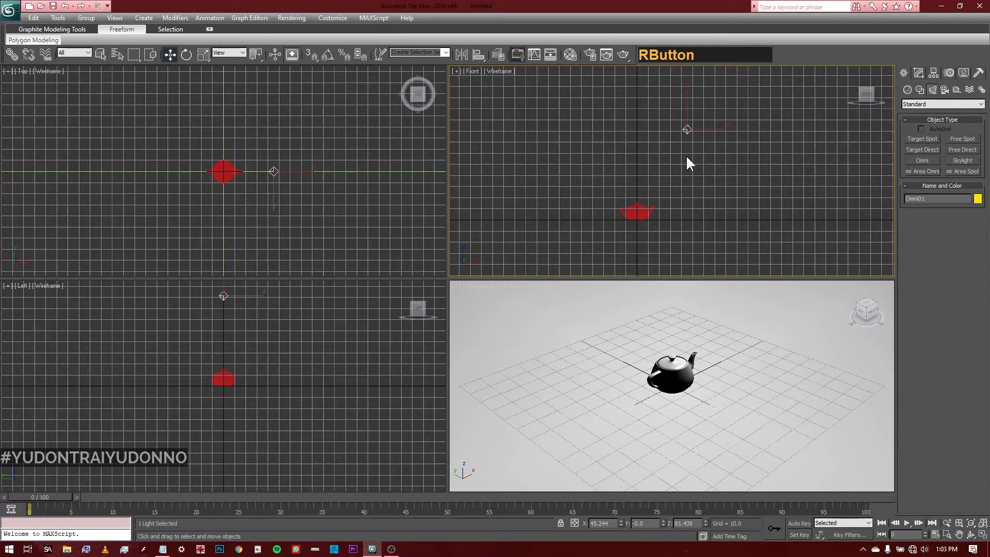
Step: Add a second Omni light above the teapot and several more stacked at one point beyond its handle side in the Front view
{"action": "left_click", "coordinate": [912, 158]}
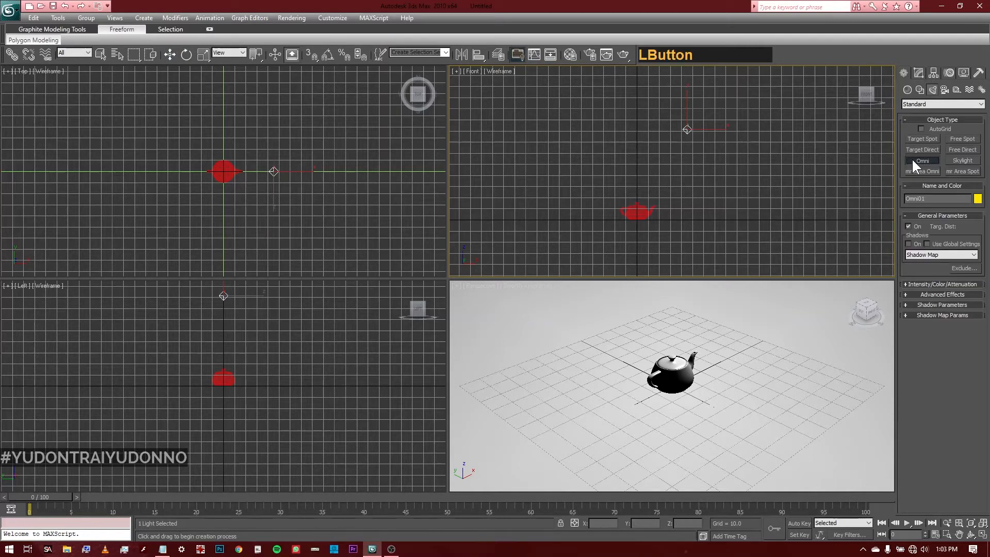
{"action": "left_click", "coordinate": [629, 140]}
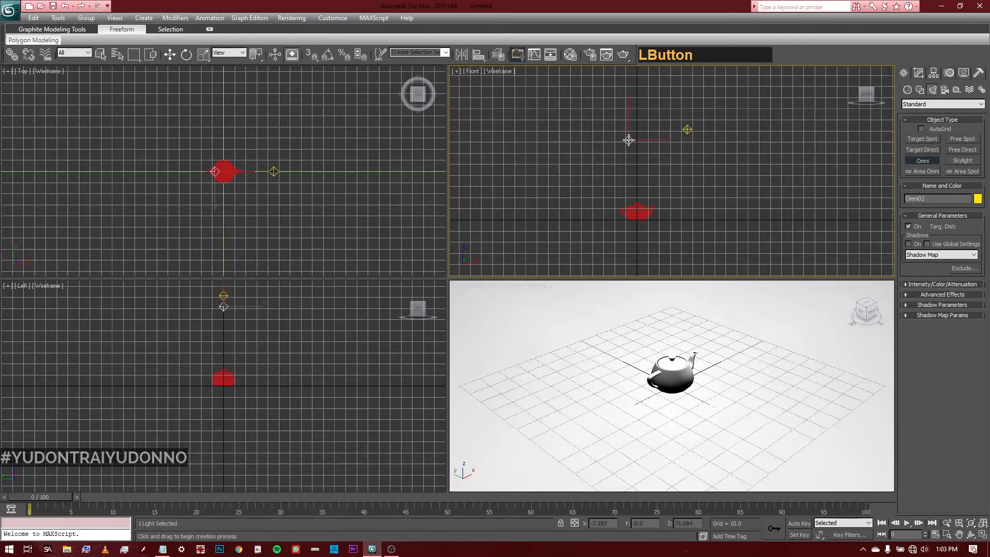
{"action": "right_click", "coordinate": [663, 175]}
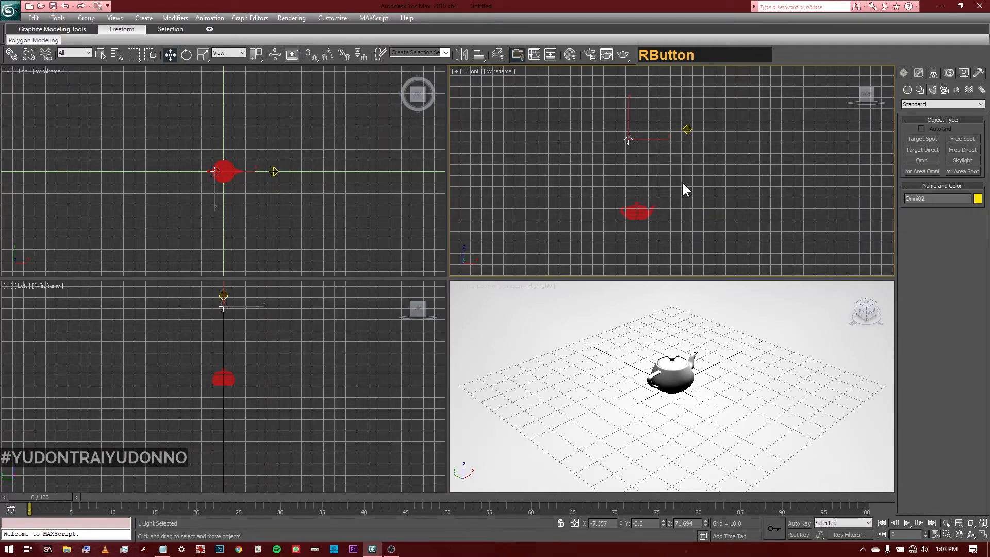
{"action": "left_click", "coordinate": [912, 158]}
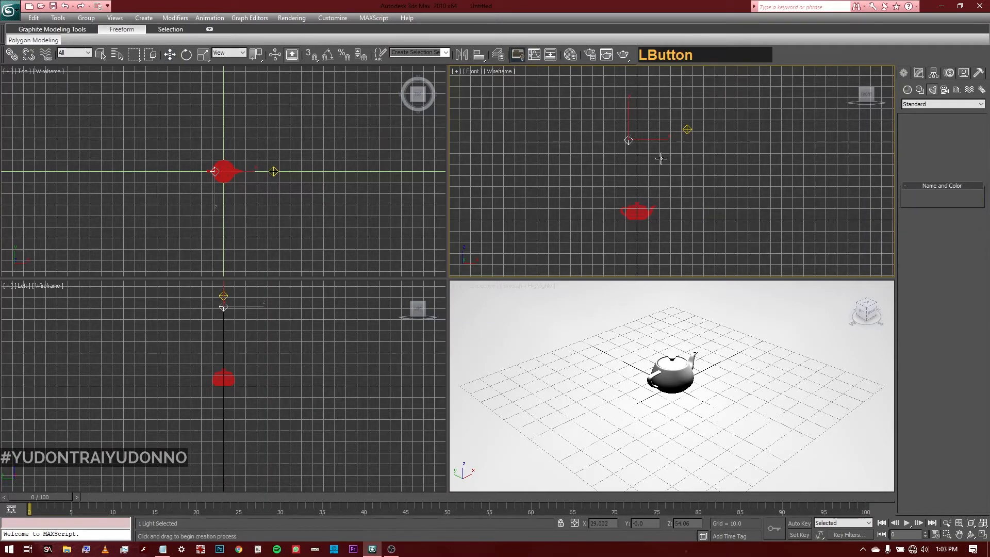
{"action": "left_click", "coordinate": [613, 160]}
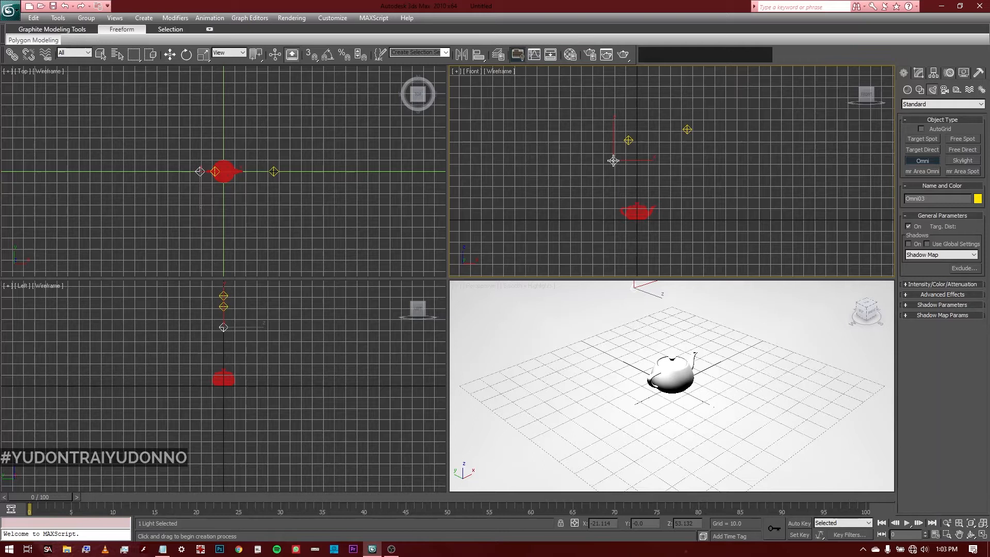
{"action": "left_click", "coordinate": [613, 161]}
{"action": "left_click", "coordinate": [613, 160]}
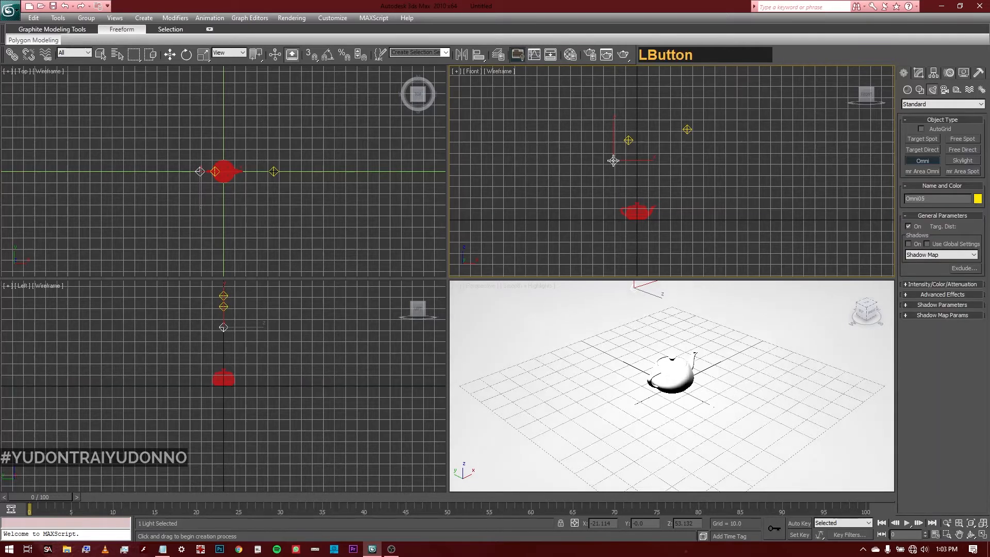
{"action": "left_click", "coordinate": [613, 161]}
{"action": "left_click", "coordinate": [613, 161]}
Step: Delete all the extra Omni lights, keeping only the first one on the spout side
{"action": "key", "text": "w"}
{"action": "left_click_drag", "start_coordinate": [612, 162], "coordinate": [582, 161]}
{"action": "left_click_drag", "start_coordinate": [614, 161], "coordinate": [658, 187]}
{"action": "key", "text": "Delete"}
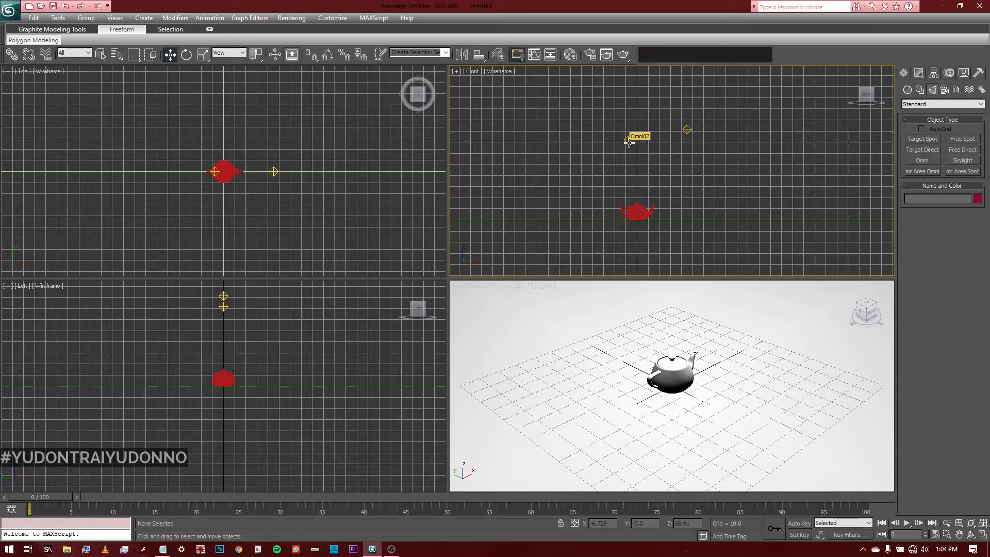
{"action": "left_click_drag", "start_coordinate": [615, 121], "coordinate": [646, 164]}
{"action": "key", "text": "Delete"}
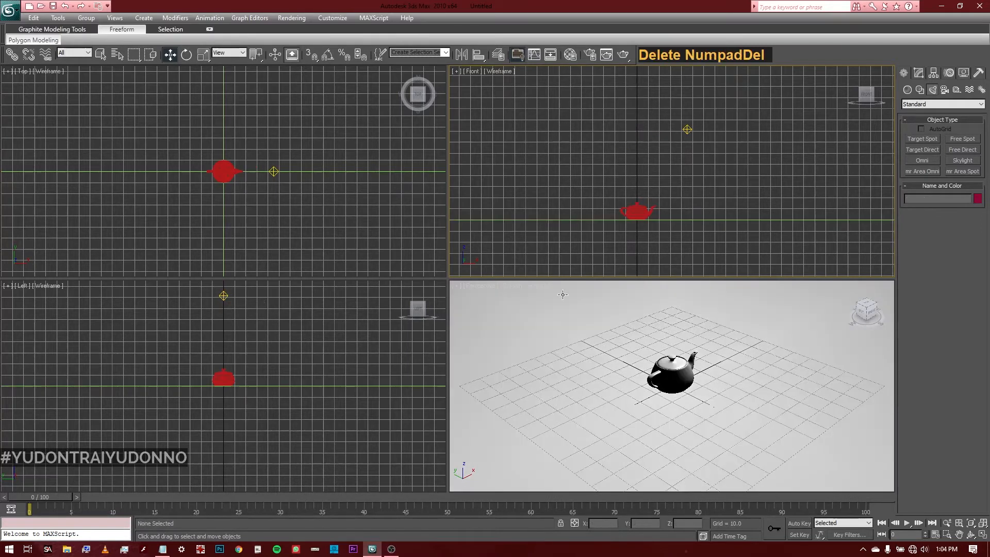
Step: Lower the remaining Omni light in the maximized Perspective view to about Z 20, beside the teapot's spout
{"action": "right_click", "coordinate": [560, 322]}
{"action": "key", "text": "alt+w"}
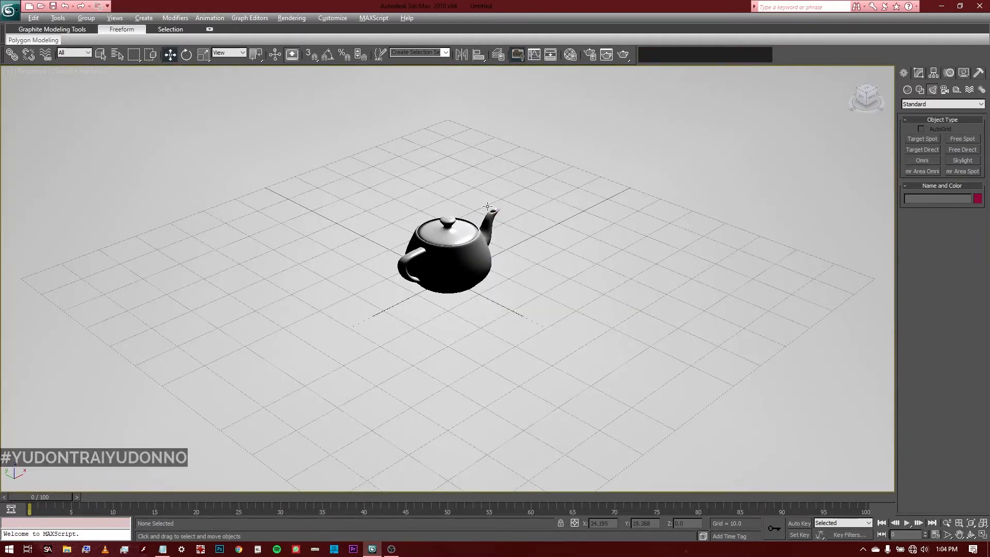
{"action": "left_click", "coordinate": [972, 535]}
{"action": "left_click_drag", "start_coordinate": [492, 266], "coordinate": [388, 269]}
{"action": "middle_click_drag", "start_coordinate": [467, 218], "coordinate": [413, 296]}
{"action": "left_click_drag", "start_coordinate": [440, 308], "coordinate": [475, 305]}
{"action": "key", "text": "alt+z"}
{"action": "left_click_drag", "start_coordinate": [520, 236], "coordinate": [502, 290]}
{"action": "key", "text": "ctrl+r"}
{"action": "right_click", "coordinate": [521, 258]}
{"action": "left_click", "coordinate": [580, 96]}
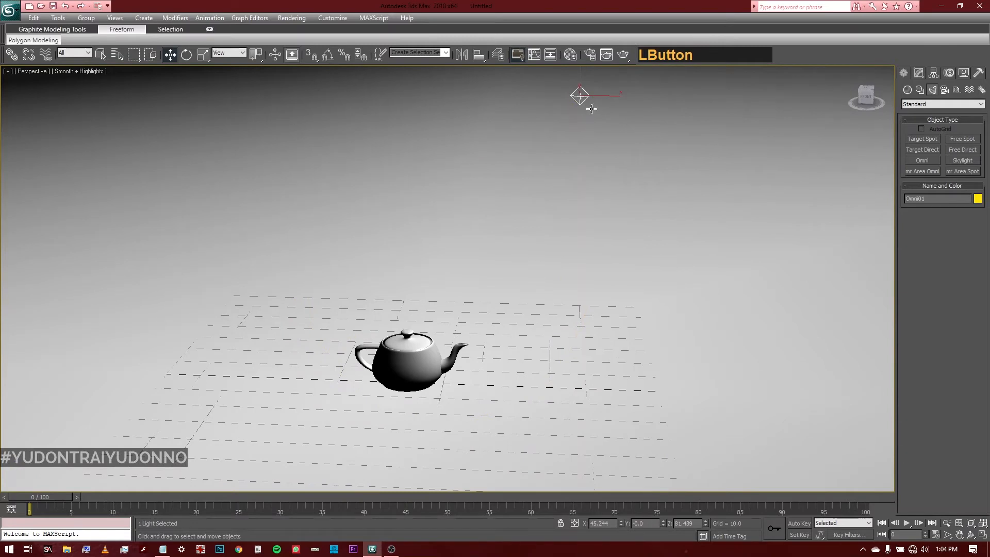
{"action": "key", "text": "w"}
{"action": "key", "text": "x"}
{"action": "left_click_drag", "start_coordinate": [581, 75], "coordinate": [594, 302]}
{"action": "right_click", "coordinate": [354, 293]}
{"action": "right_click", "coordinate": [530, 258]}
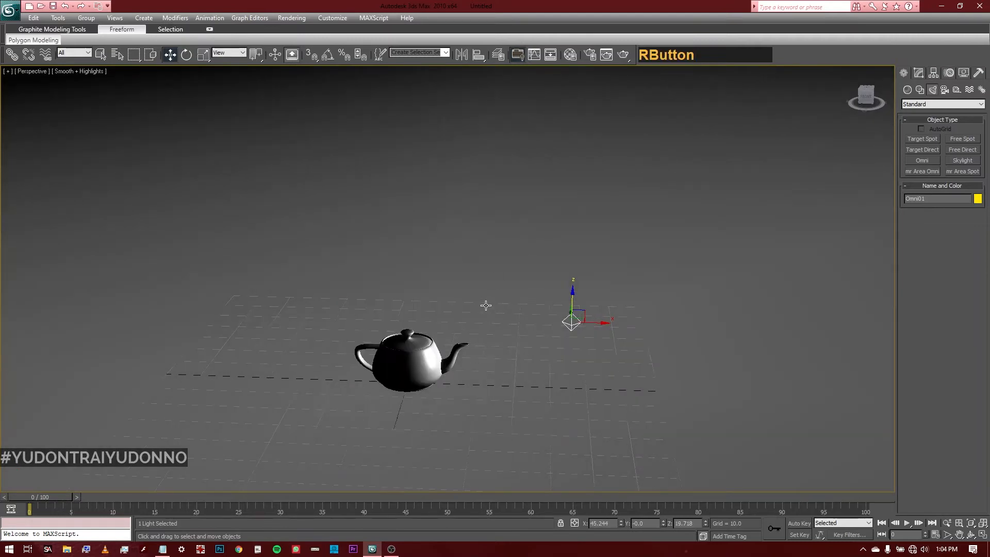
Step: Render the Perspective view with the teapot framed closer, and close the rendered image
{"action": "key", "text": "alt+z"}
{"action": "left_click_drag", "start_coordinate": [508, 345], "coordinate": [544, 272]}
{"action": "middle_click_drag", "start_coordinate": [544, 272], "coordinate": [527, 123]}
{"action": "left_click", "coordinate": [623, 55]}
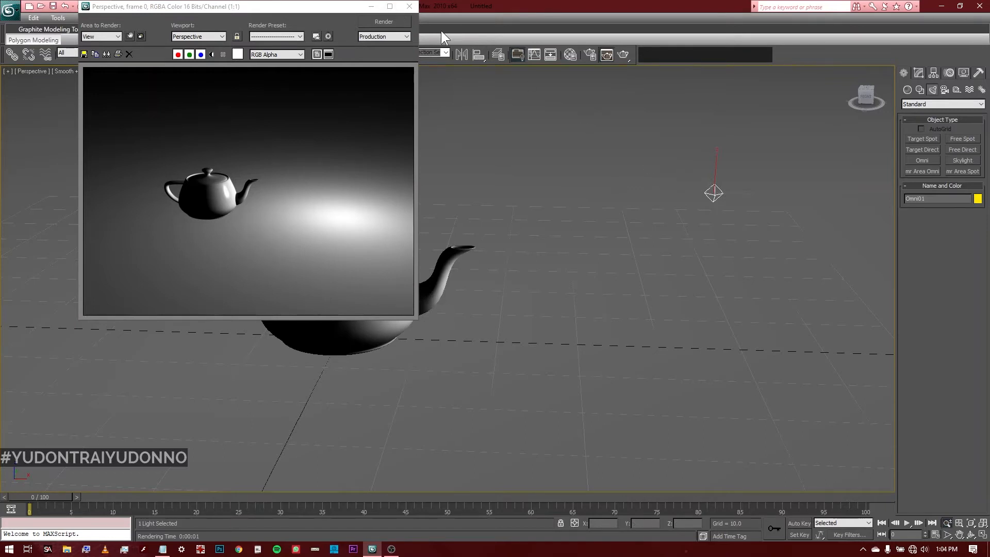
{"action": "left_click", "coordinate": [410, 6]}
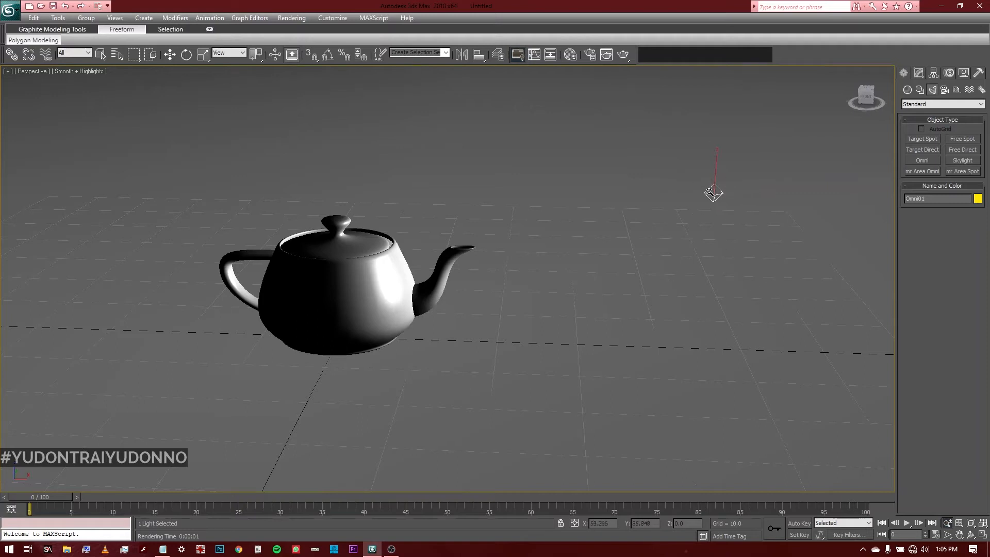
Step: Move the Omni light closer to the teapot's spout, to about X 29, Z 21
{"action": "key", "text": "w"}
{"action": "left_click_drag", "start_coordinate": [716, 187], "coordinate": [536, 145]}
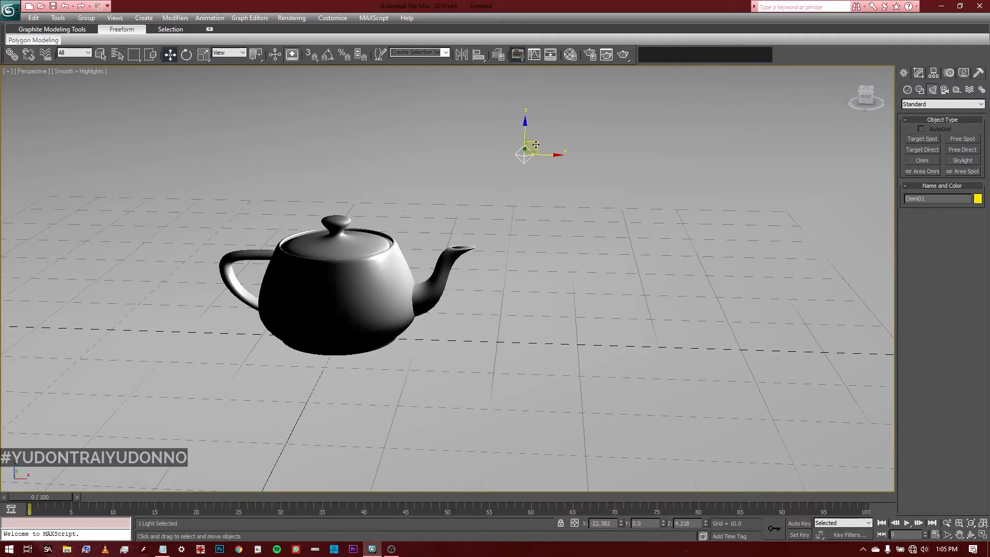
{"action": "left_click_drag", "start_coordinate": [538, 149], "coordinate": [575, 162]}
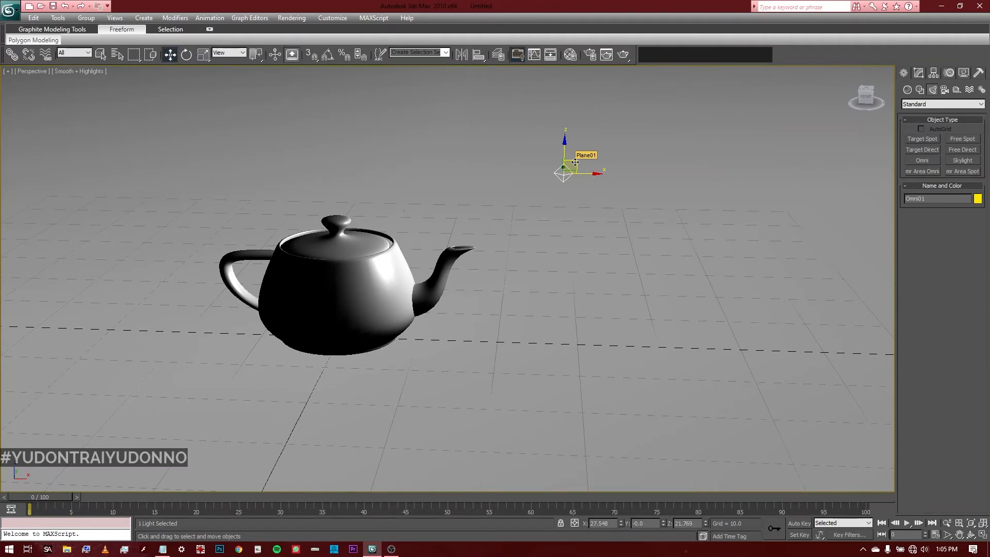
{"action": "mouse_move", "coordinate": [575, 162]}
{"action": "left_mouse_down"}
{"action": "mouse_move", "coordinate": [413, 132]}
{"action": "mouse_move", "coordinate": [215, 163]}
{"action": "mouse_move", "coordinate": [331, 126]}
{"action": "mouse_move", "coordinate": [571, 161]}
{"action": "mouse_move", "coordinate": [257, 145]}
{"action": "mouse_move", "coordinate": [230, 157]}
{"action": "mouse_move", "coordinate": [574, 162]}
{"action": "mouse_move", "coordinate": [586, 173]}
{"action": "left_mouse_up"}
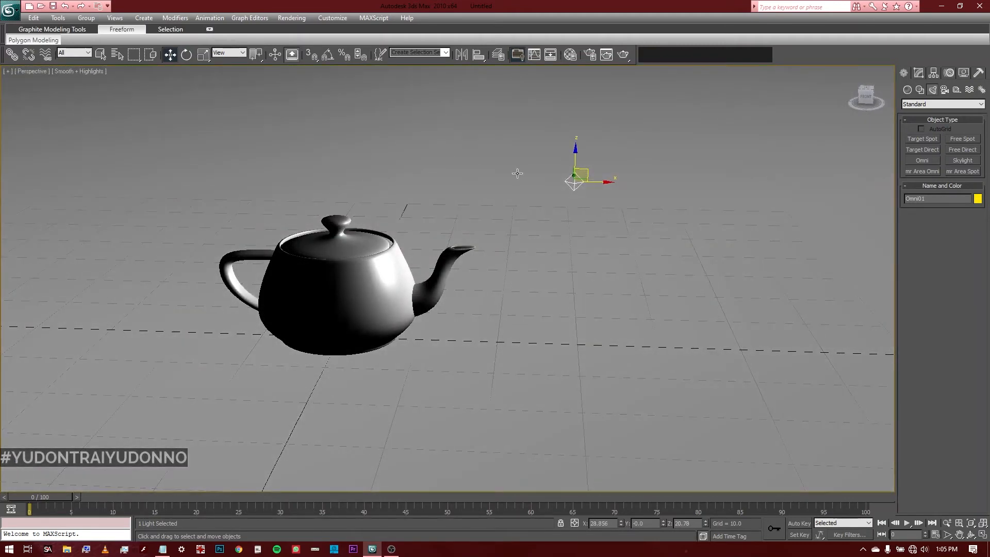
Step: Open the Omni light's parameters and toggle the light off and back on to compare its effect
{"action": "left_click", "coordinate": [919, 73]}
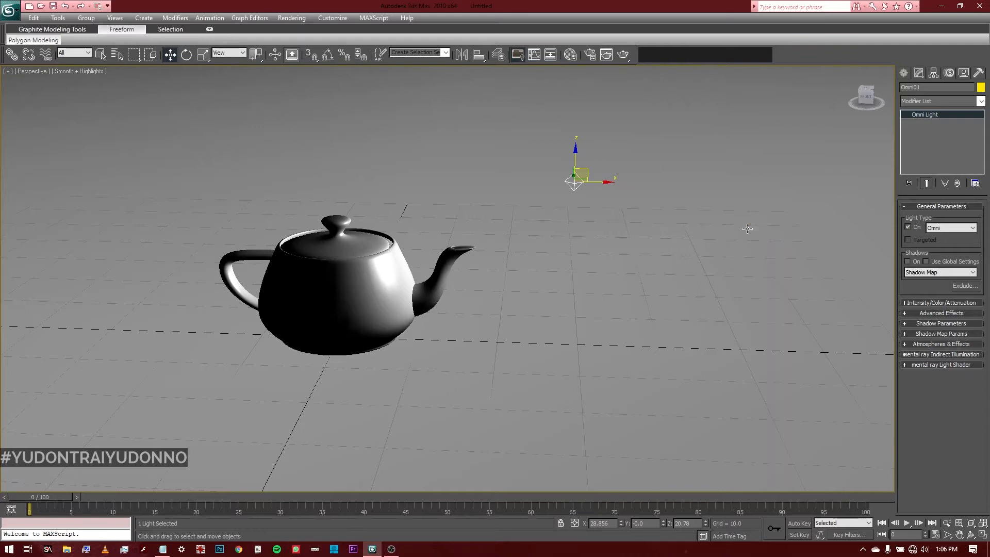
{"action": "left_click", "coordinate": [908, 227]}
{"action": "left_click", "coordinate": [908, 227]}
{"action": "left_click", "coordinate": [908, 227]}
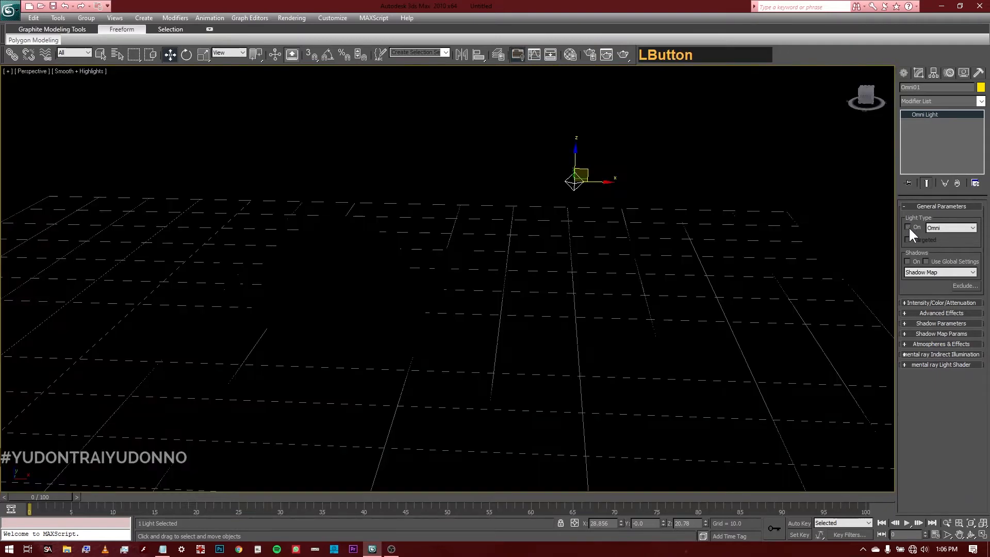
{"action": "left_click", "coordinate": [909, 227]}
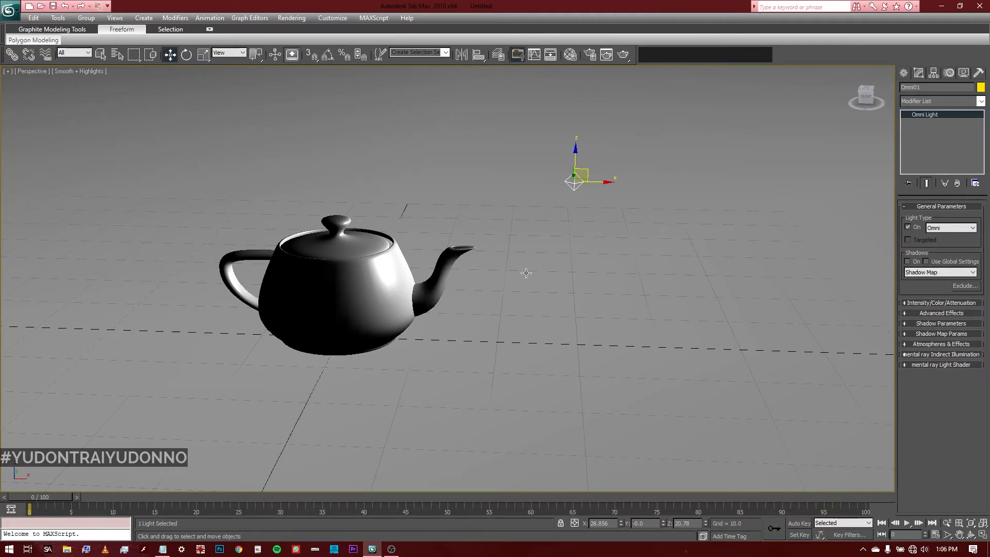
Step: Render the Perspective view with the repositioned Omni light and move the rendered image window fully into view
{"action": "key", "text": "alt+z"}
{"action": "left_click_drag", "start_coordinate": [537, 280], "coordinate": [539, 277]}
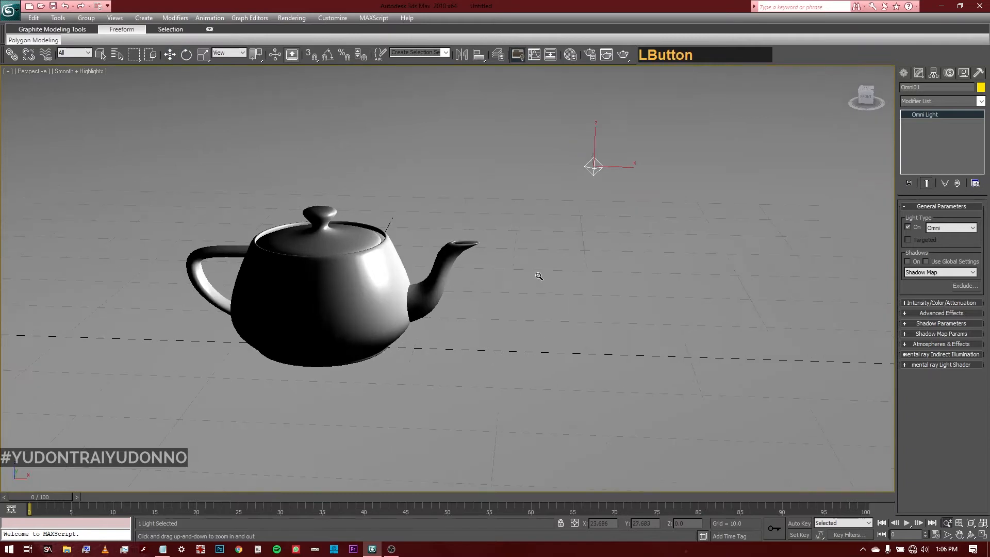
{"action": "left_click", "coordinate": [623, 54]}
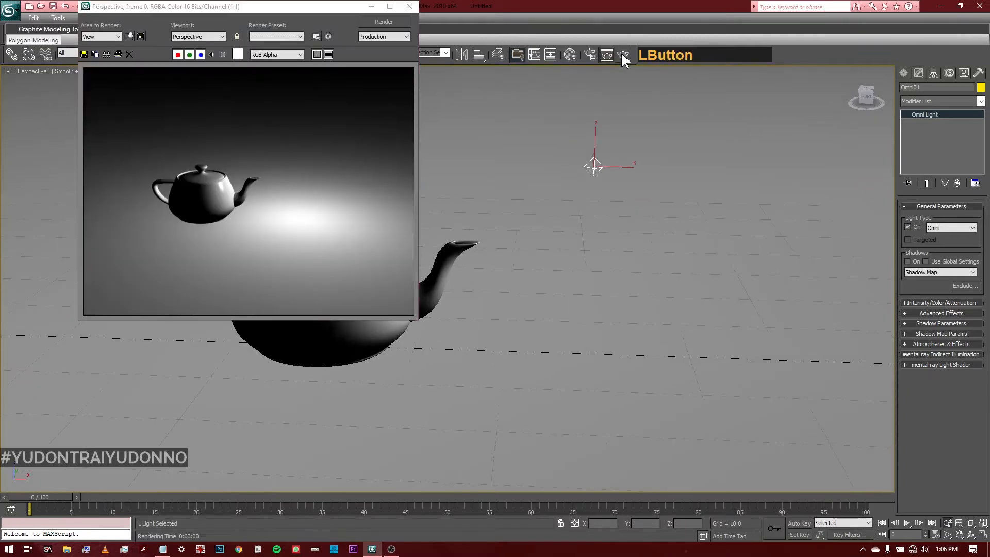
{"action": "left_click_drag", "start_coordinate": [256, 4], "coordinate": [239, 74]}
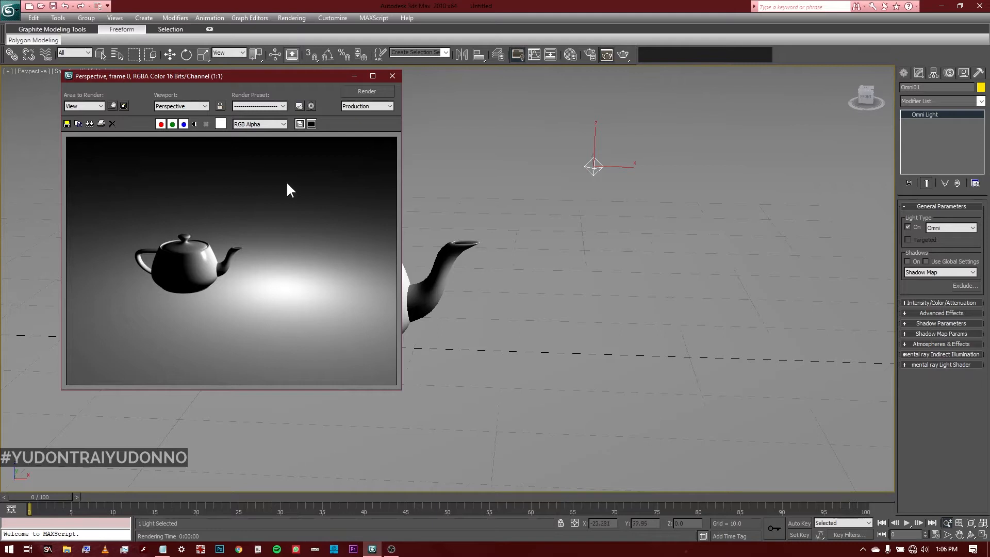
Step: Set the render output size to 800x600 in Render Setup and render the Perspective view
{"action": "left_click", "coordinate": [590, 55]}
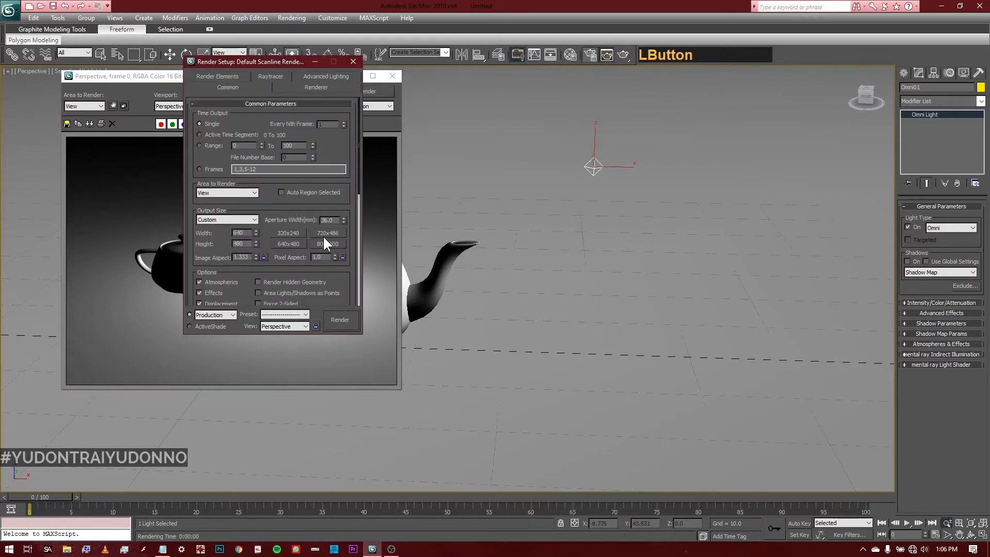
{"action": "left_click", "coordinate": [353, 61]}
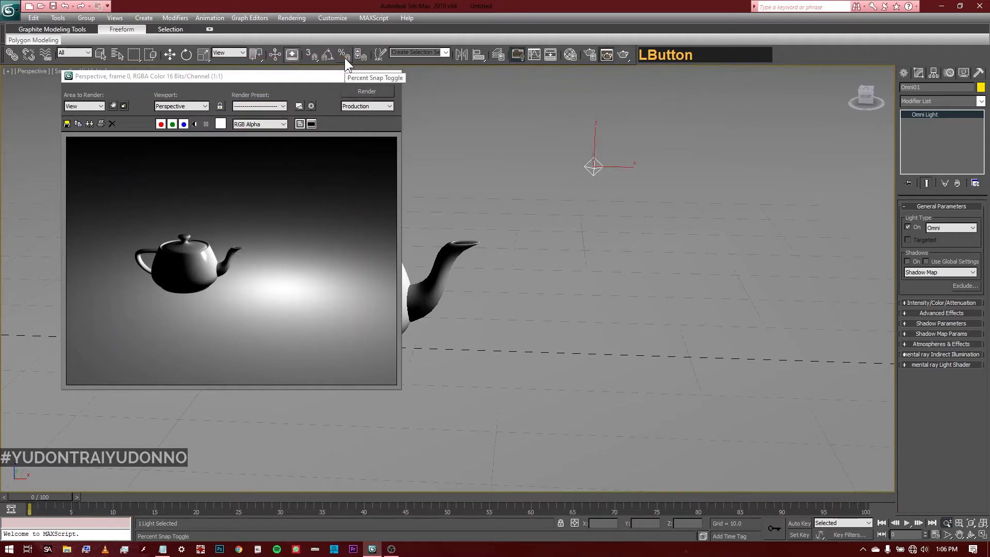
{"action": "key", "text": "F9"}
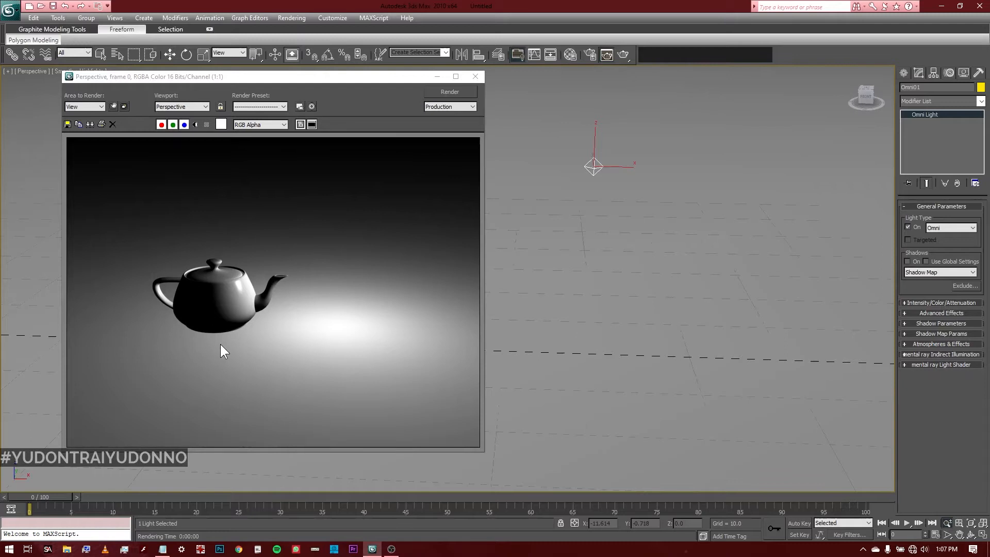
Step: Turn on shadows for the Omni light, render the Perspective view, and close the rendered image
{"action": "left_click", "coordinate": [907, 262]}
{"action": "left_click", "coordinate": [627, 58]}
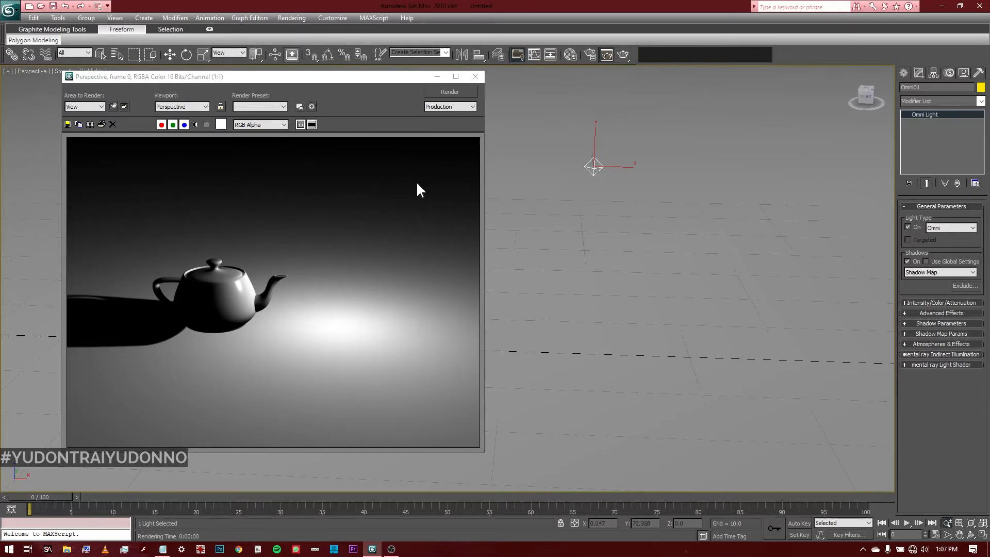
{"action": "left_click", "coordinate": [475, 77]}
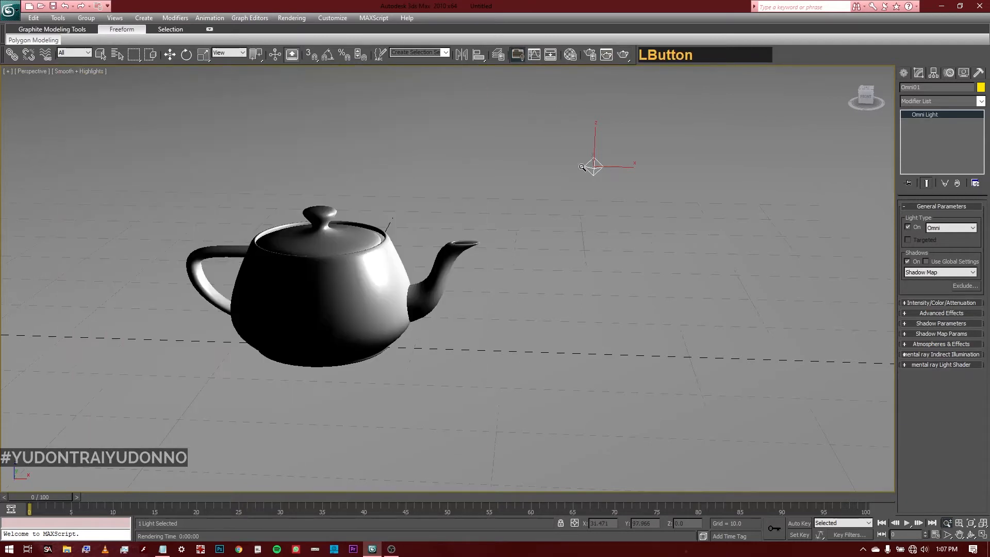
Step: Move the Omni light above the teapot's handle side, to about X -29, Y -14, Z 61, and render the Perspective view
{"action": "key", "text": "alt+w"}
{"action": "right_click", "coordinate": [680, 192]}
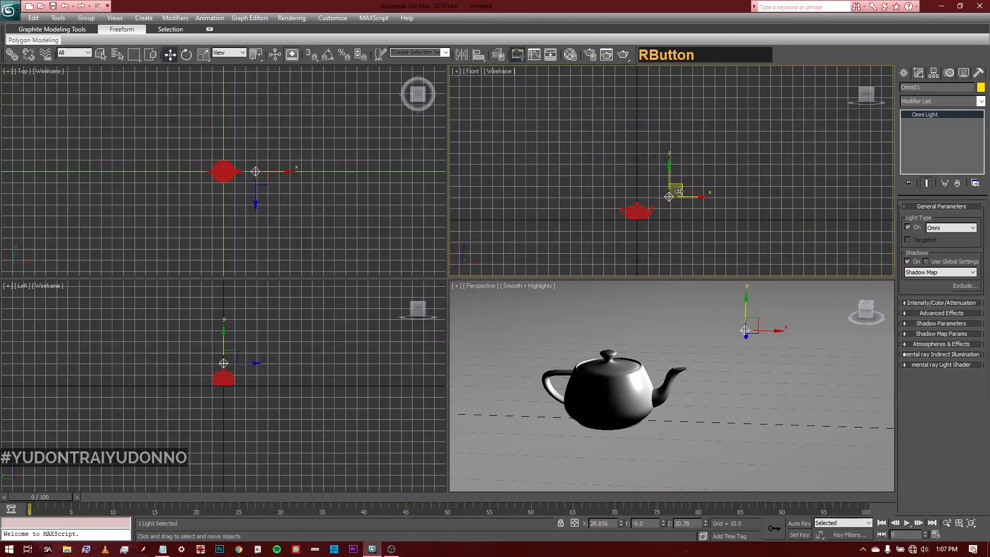
{"action": "left_click_drag", "start_coordinate": [680, 192], "coordinate": [619, 148]}
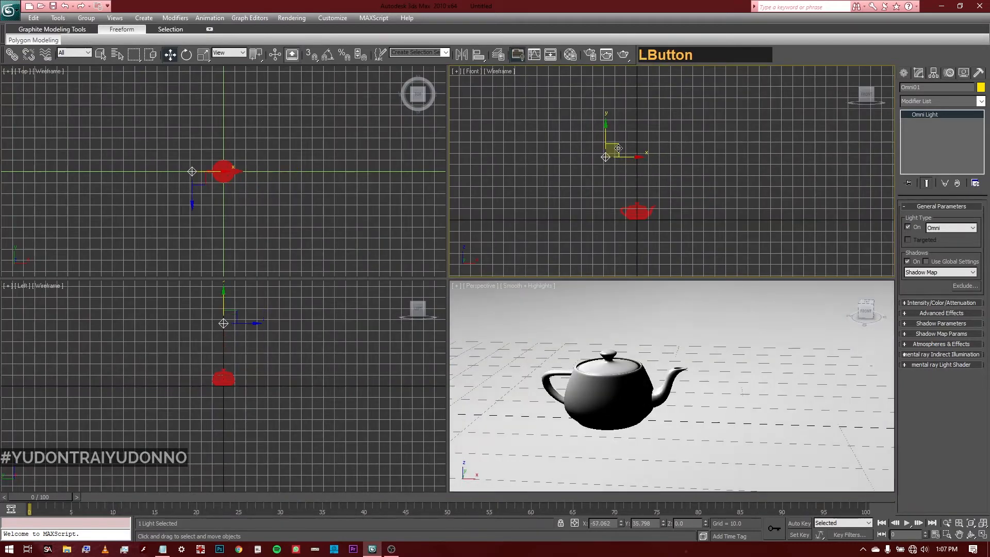
{"action": "right_click", "coordinate": [194, 164]}
{"action": "left_click_drag", "start_coordinate": [204, 158], "coordinate": [201, 174]}
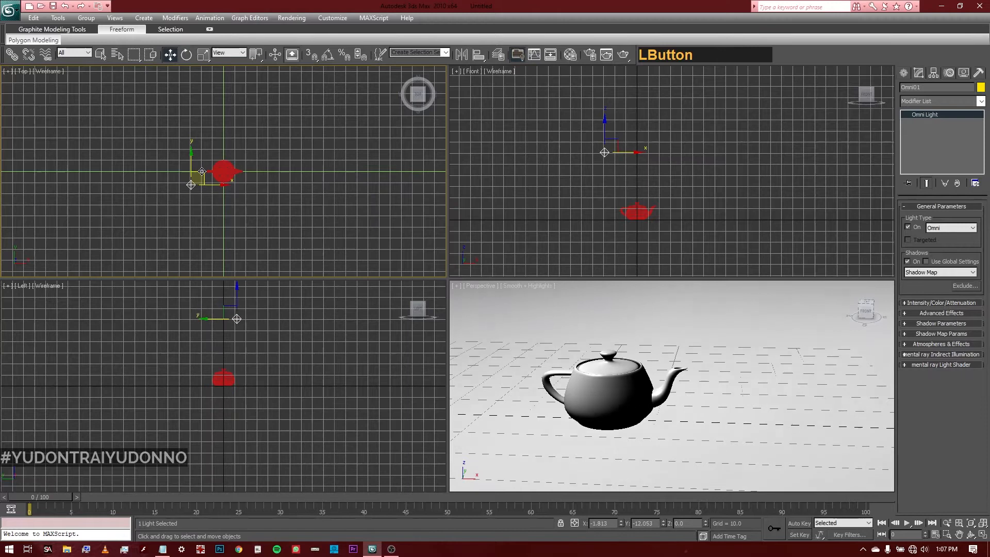
{"action": "right_click", "coordinate": [523, 335]}
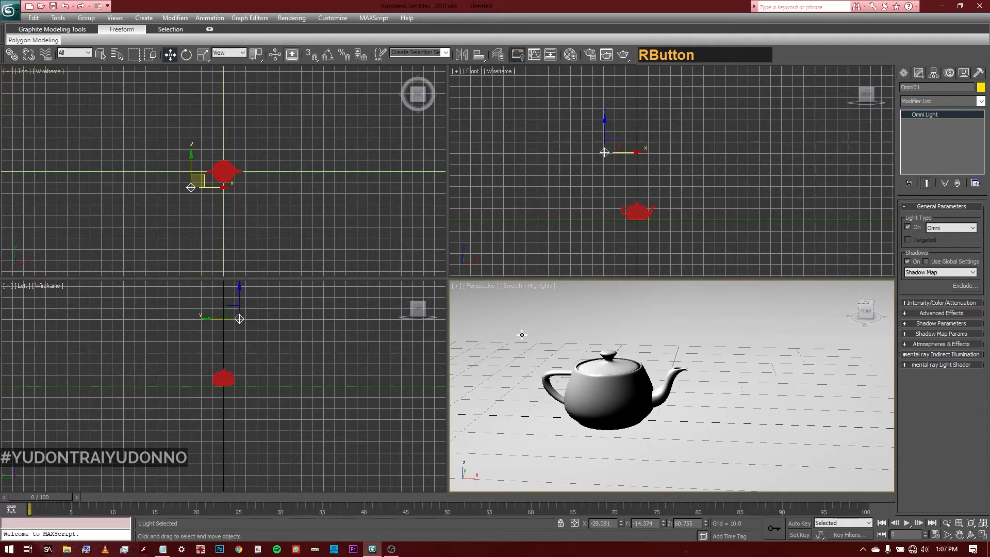
{"action": "key", "text": "F9"}
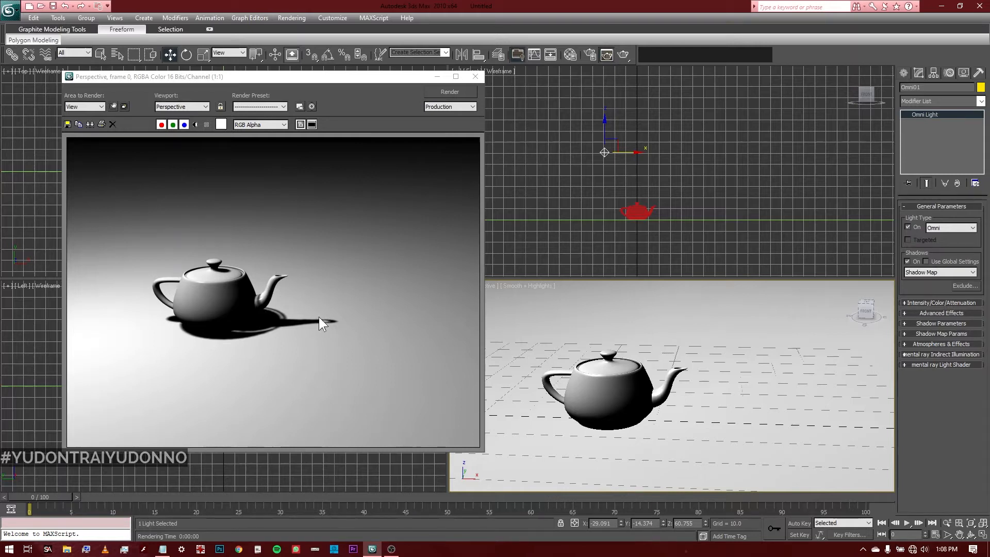
Step: Examine the 02 - Default material's settings in the Material Editor
{"action": "left_click", "coordinate": [573, 55]}
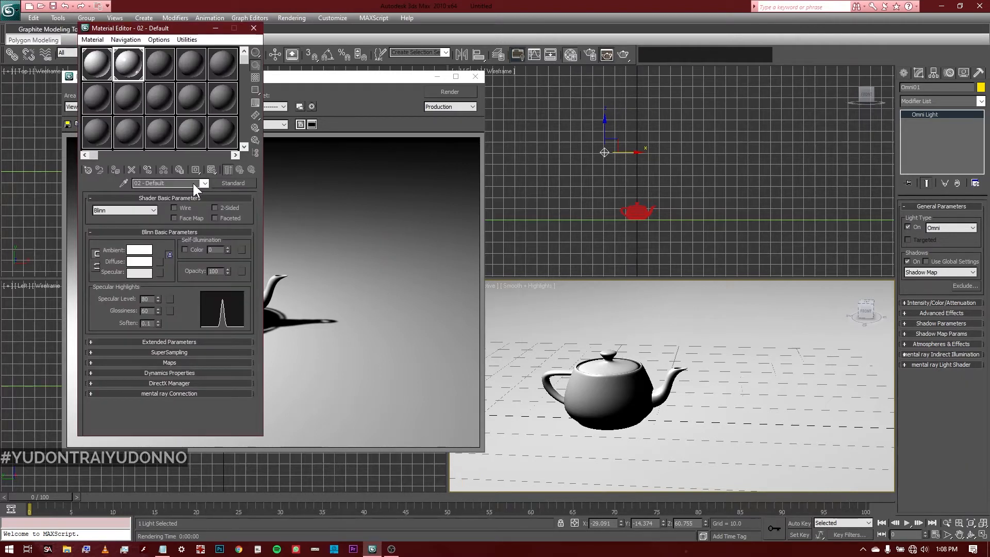
{"action": "left_click", "coordinate": [130, 72]}
{"action": "left_click", "coordinate": [253, 28]}
Step: Render the Perspective view again and close the rendered image
{"action": "right_click", "coordinate": [587, 304]}
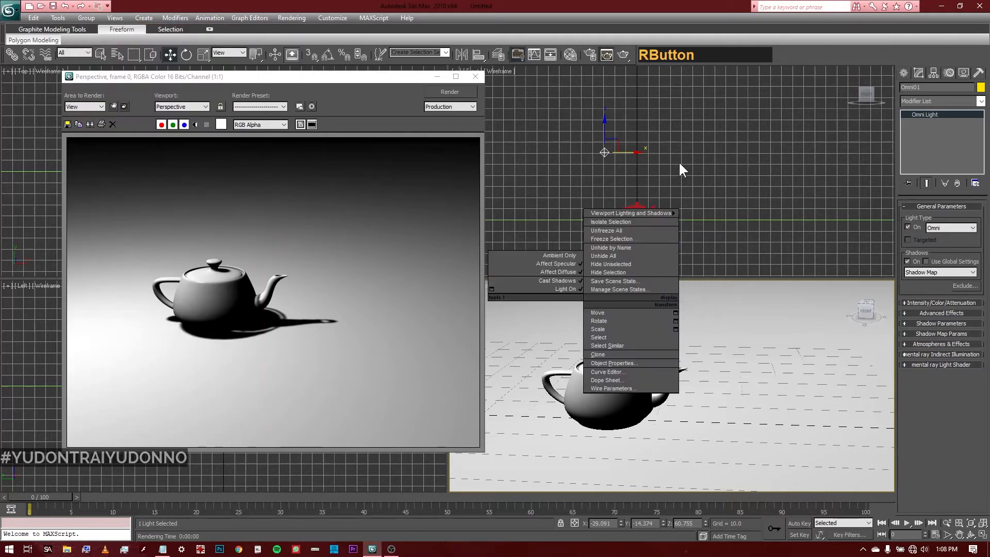
{"action": "right_click", "coordinate": [662, 295]}
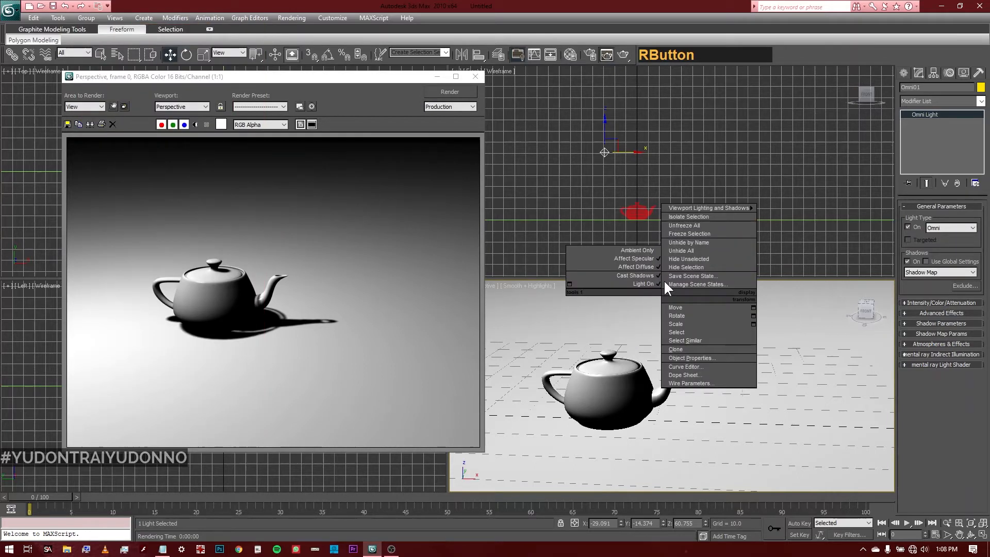
{"action": "left_click", "coordinate": [626, 53]}
{"action": "left_click", "coordinate": [626, 54]}
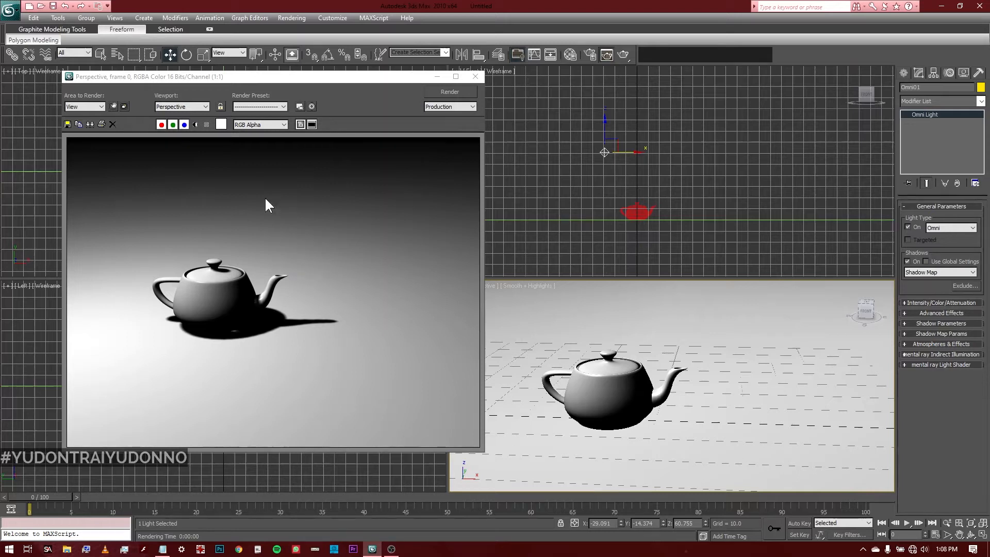
{"action": "left_click", "coordinate": [477, 76]}
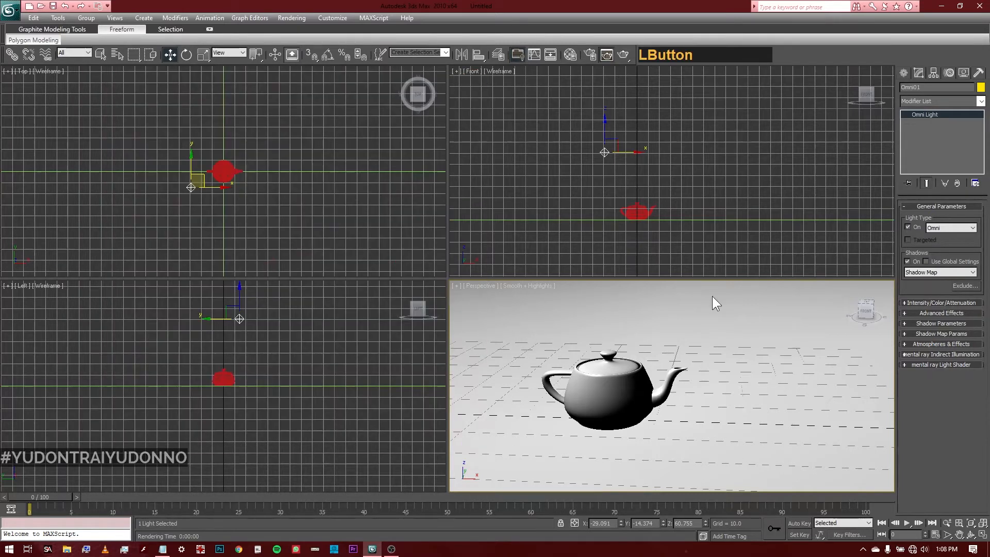
Step: Render the Perspective view from a higher angle over the teapot and close the rendered image
{"action": "left_click", "coordinate": [973, 536]}
{"action": "left_click_drag", "start_coordinate": [646, 394], "coordinate": [642, 412]}
{"action": "middle_click_drag", "start_coordinate": [645, 400], "coordinate": [643, 375]}
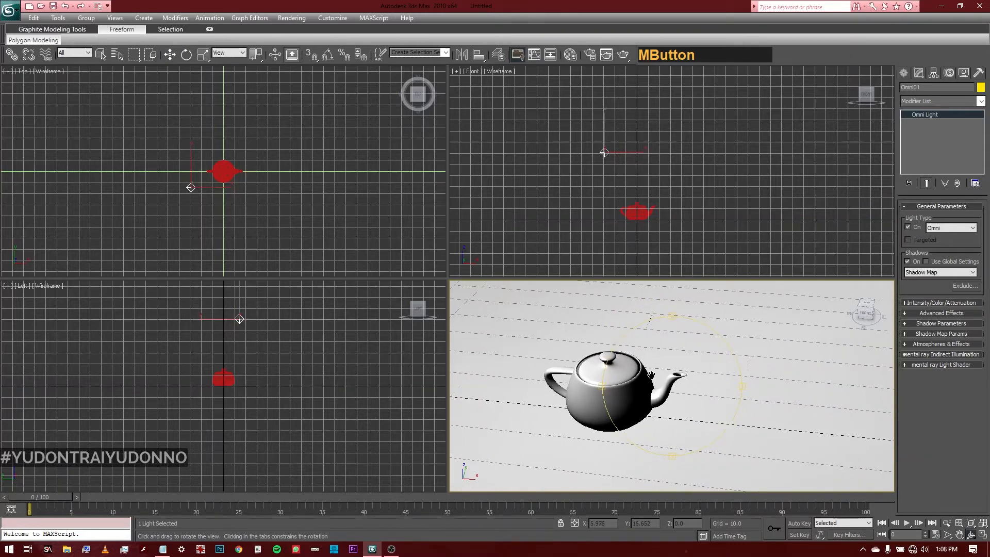
{"action": "left_click", "coordinate": [622, 56]}
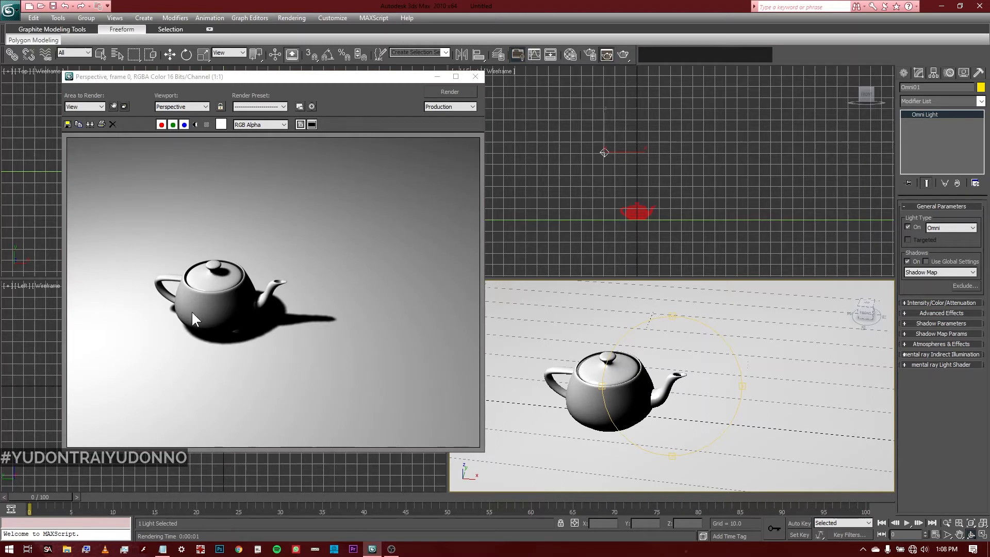
{"action": "left_click", "coordinate": [475, 76]}
Step: Review the Omni light's shadow types, keep Shadow Map, then render the Perspective view and close the image
{"action": "right_click", "coordinate": [260, 163]}
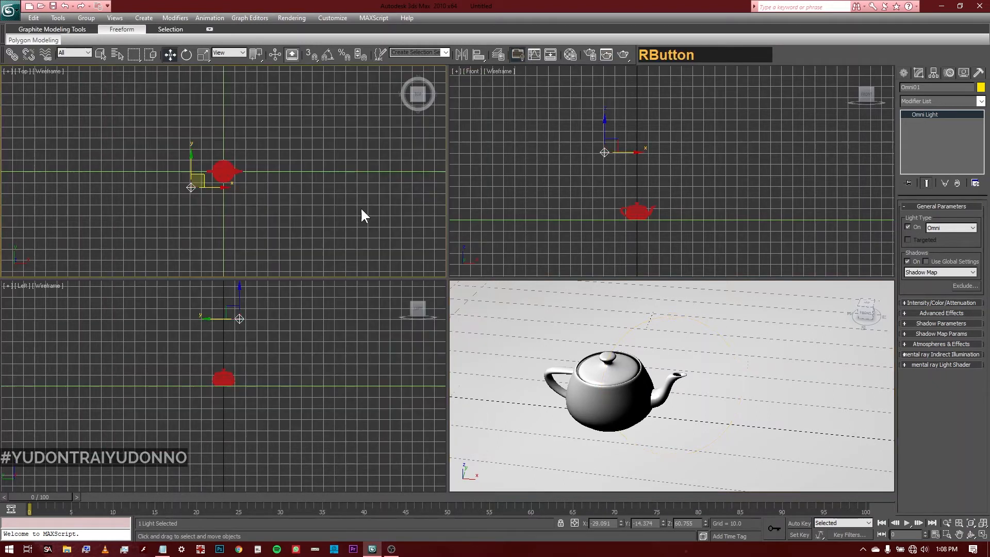
{"action": "left_click", "coordinate": [920, 273]}
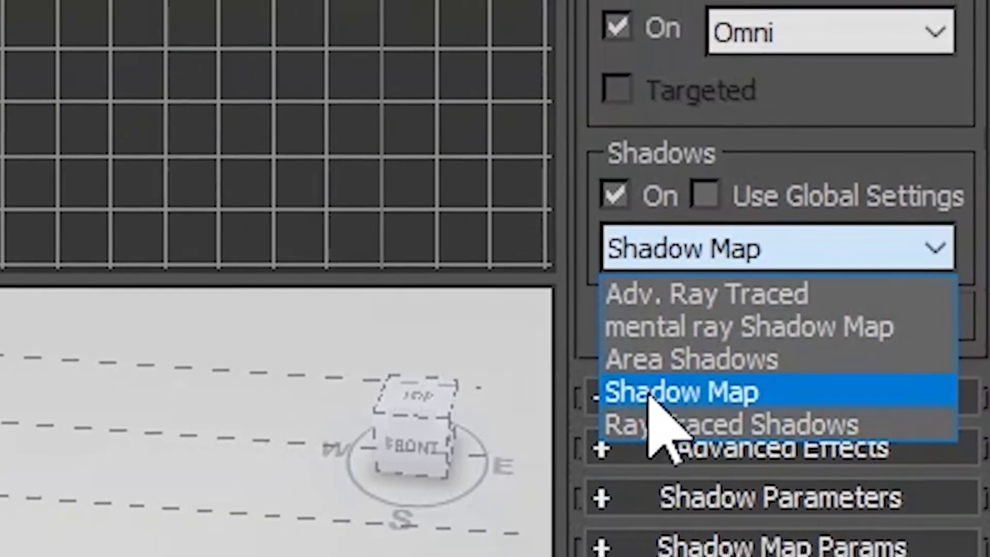
{"action": "left_click", "coordinate": [651, 397]}
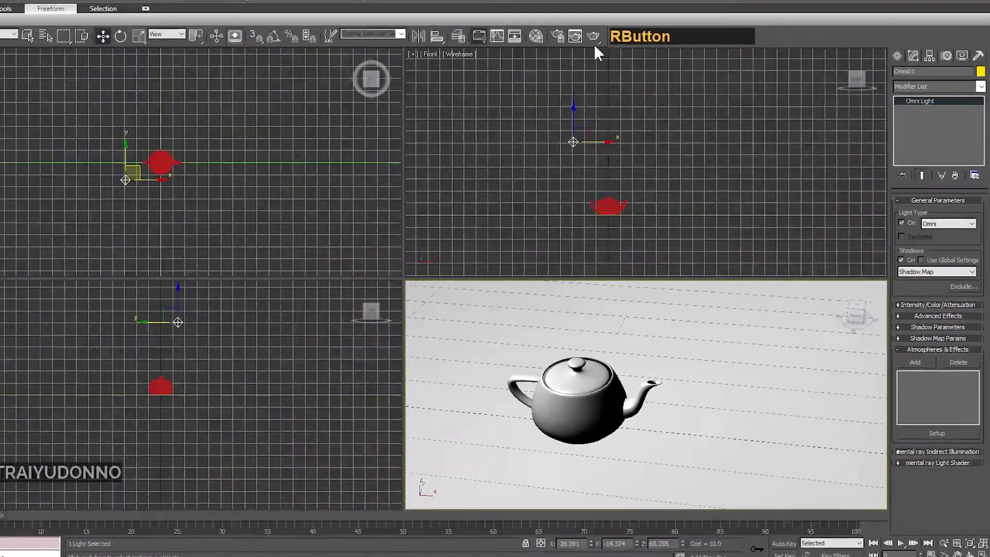
{"action": "left_click", "coordinate": [594, 37]}
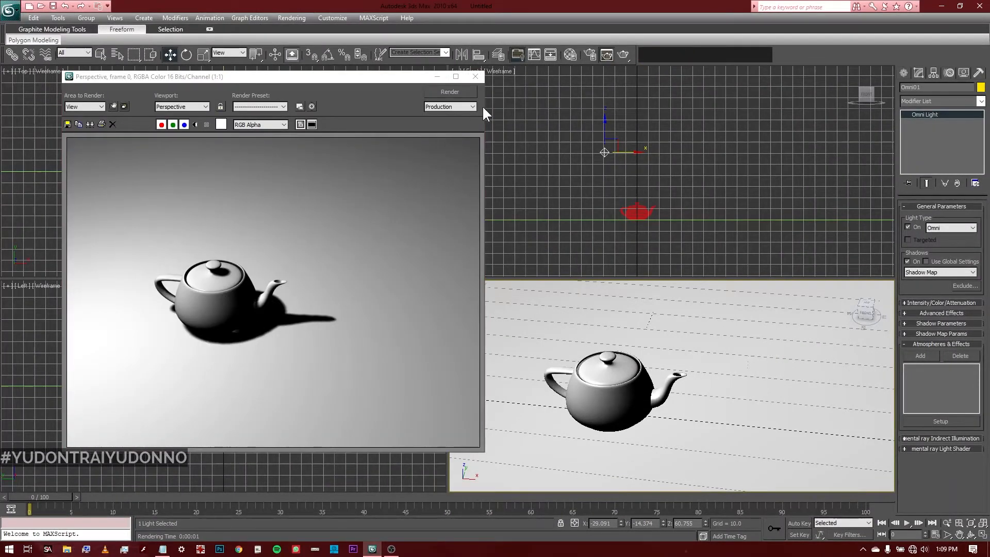
{"action": "left_click", "coordinate": [476, 76]}
Step: Raise the Omni light to about X -35, Z 147, render the Perspective view, and close the rendered image
{"action": "middle_click_drag", "start_coordinate": [558, 199], "coordinate": [556, 219]}
{"action": "left_click_drag", "start_coordinate": [603, 175], "coordinate": [597, 80]}
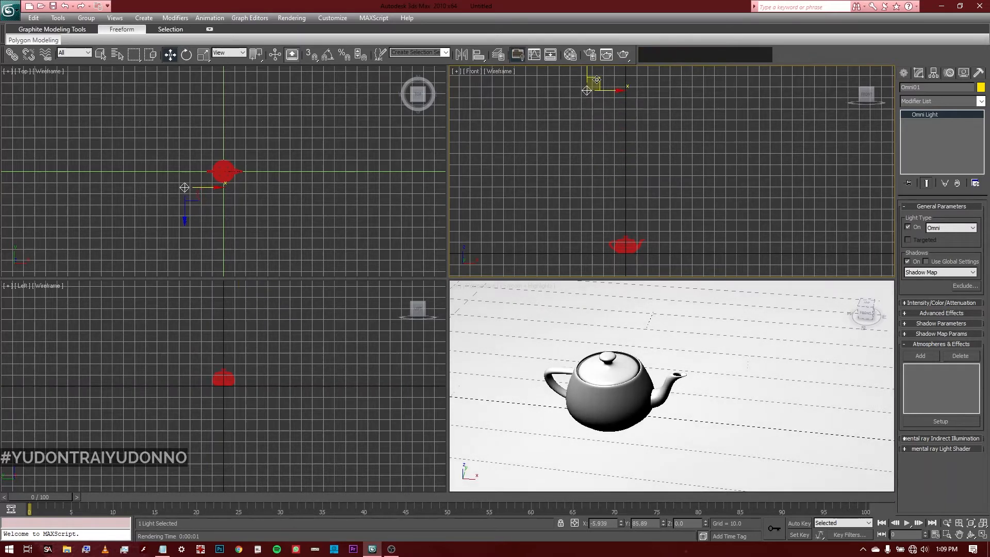
{"action": "right_click", "coordinate": [581, 330]}
{"action": "left_click", "coordinate": [625, 52]}
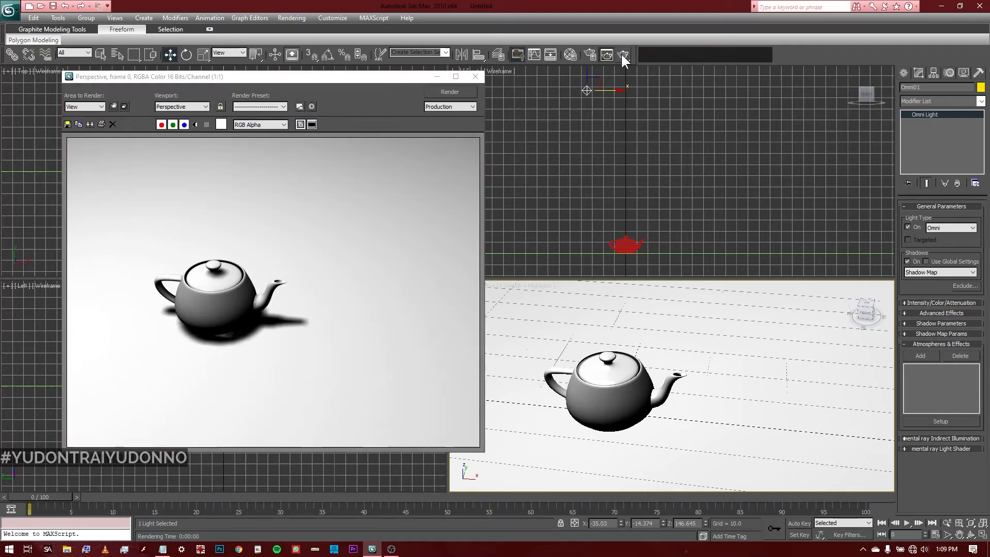
{"action": "left_click", "coordinate": [476, 77]}
Step: Move the Omni light much farther up, to about X -70, Z 436, then render the Perspective view and close the image
{"action": "scroll", "coordinate": [585, 194], "scroll_direction": "down", "scroll_amount": 3}
{"action": "middle_click_drag", "start_coordinate": [584, 196], "coordinate": [570, 226]}
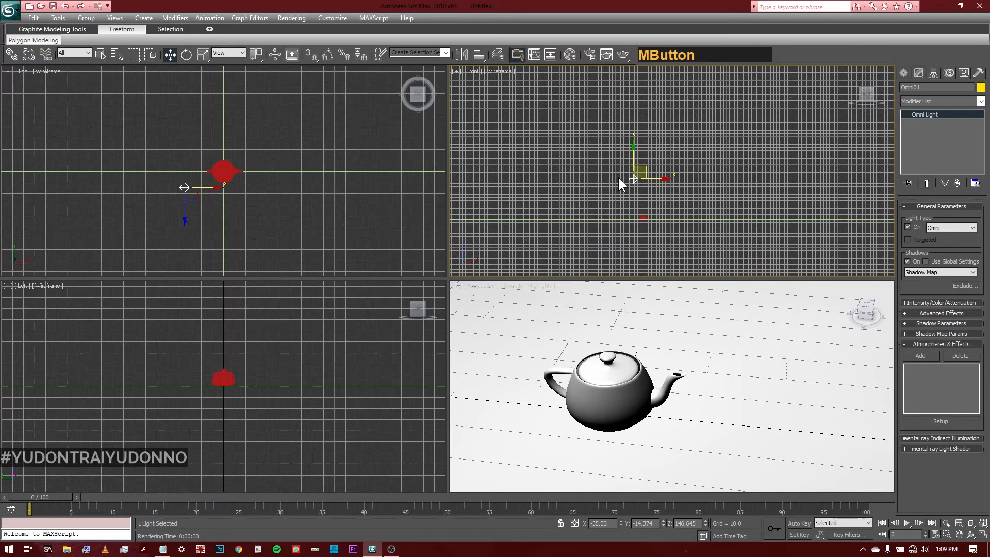
{"action": "left_click_drag", "start_coordinate": [638, 166], "coordinate": [630, 85]}
{"action": "right_click", "coordinate": [592, 334]}
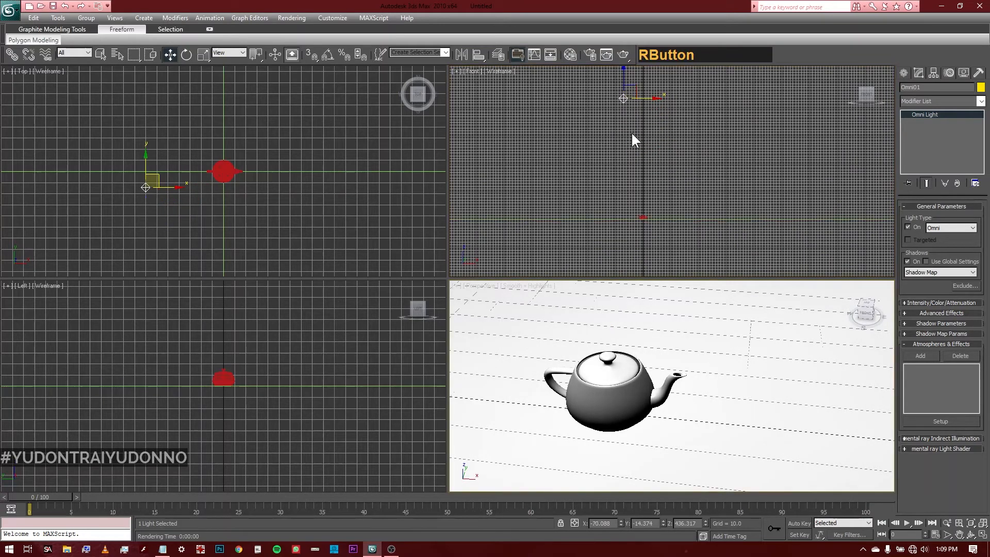
{"action": "left_click", "coordinate": [624, 55]}
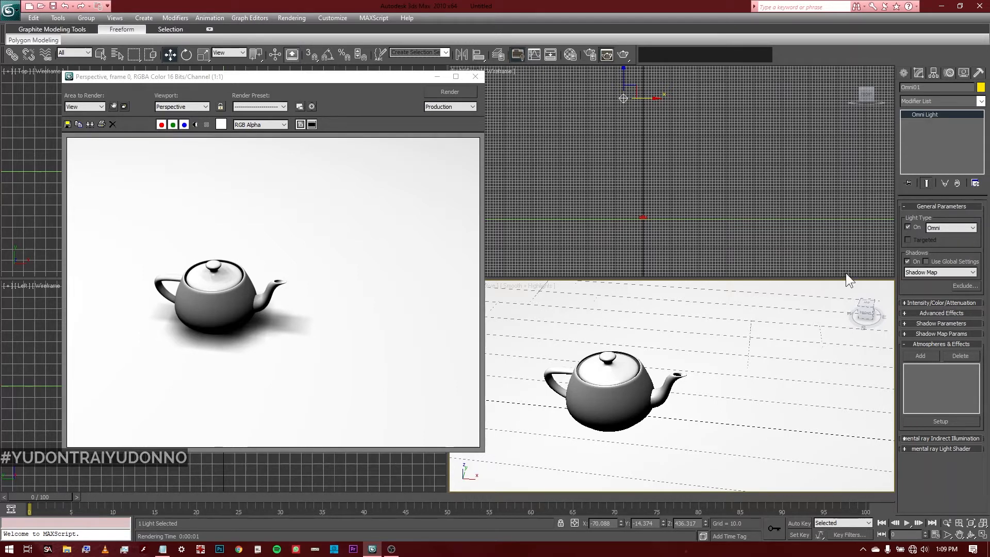
{"action": "left_click", "coordinate": [475, 76]}
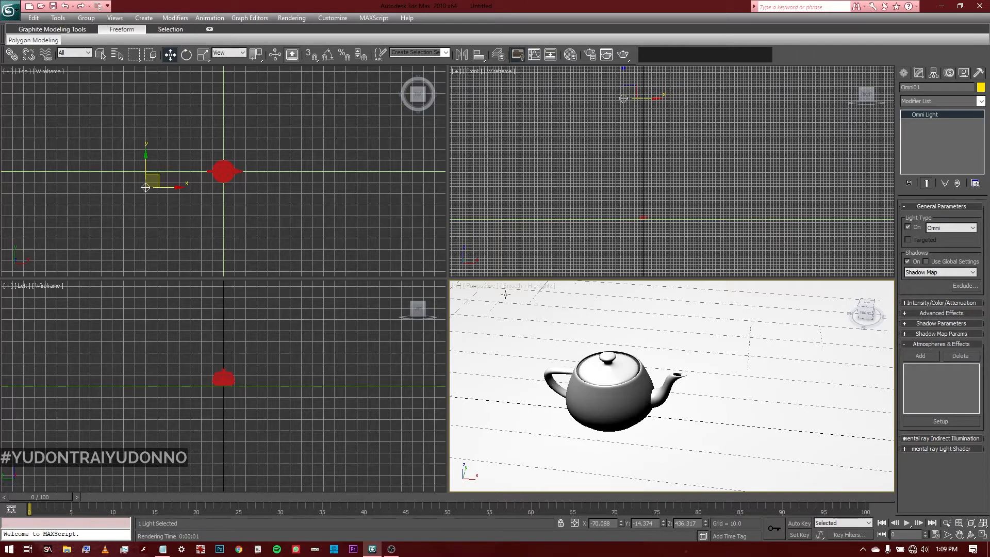
Step: Lower the Omni light back toward the teapot, to about X -42, Z 83
{"action": "right_click", "coordinate": [627, 128]}
{"action": "left_click_drag", "start_coordinate": [636, 87], "coordinate": [643, 184]}
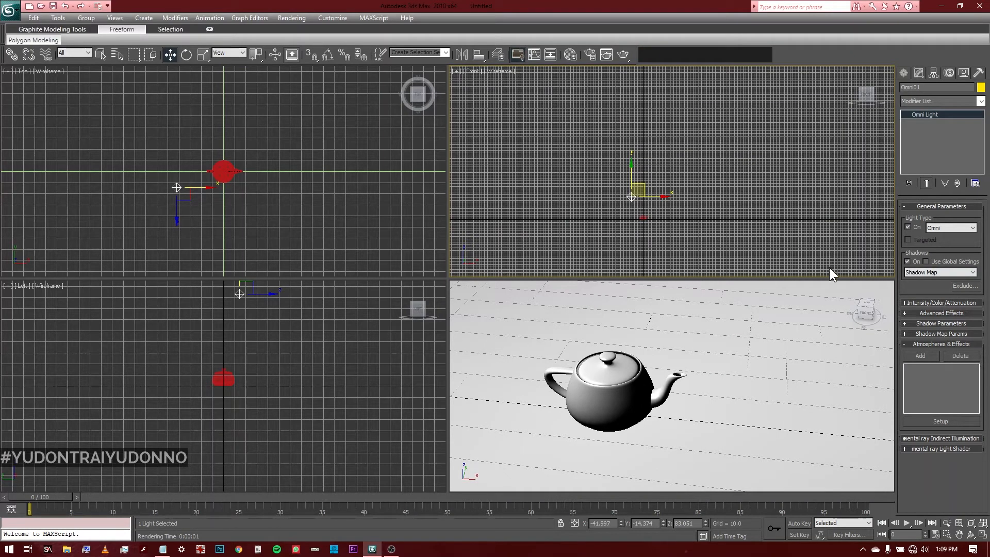
Step: Switch the Omni light's shadow type to Area Shadows
{"action": "left_click", "coordinate": [908, 274]}
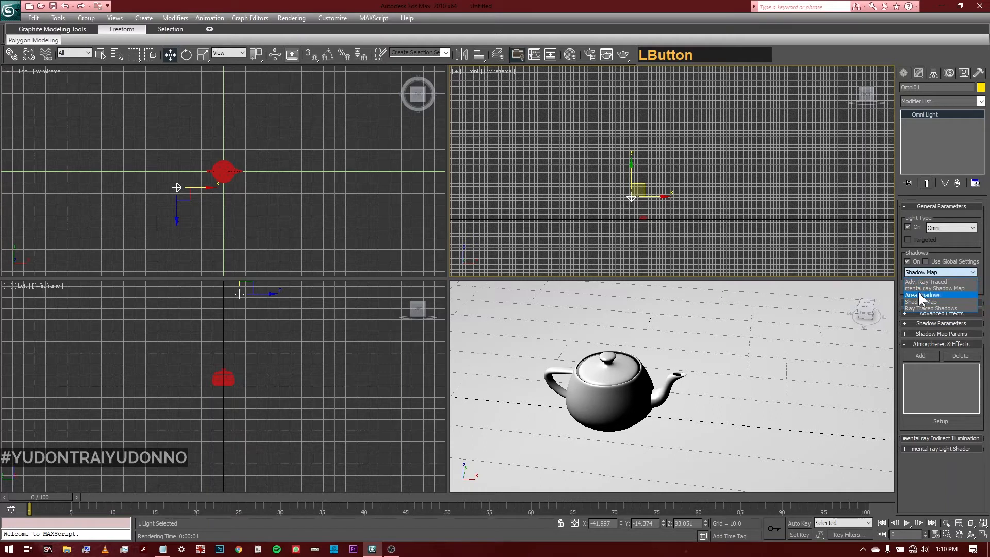
{"action": "left_click", "coordinate": [919, 294]}
{"action": "right_click", "coordinate": [475, 313]}
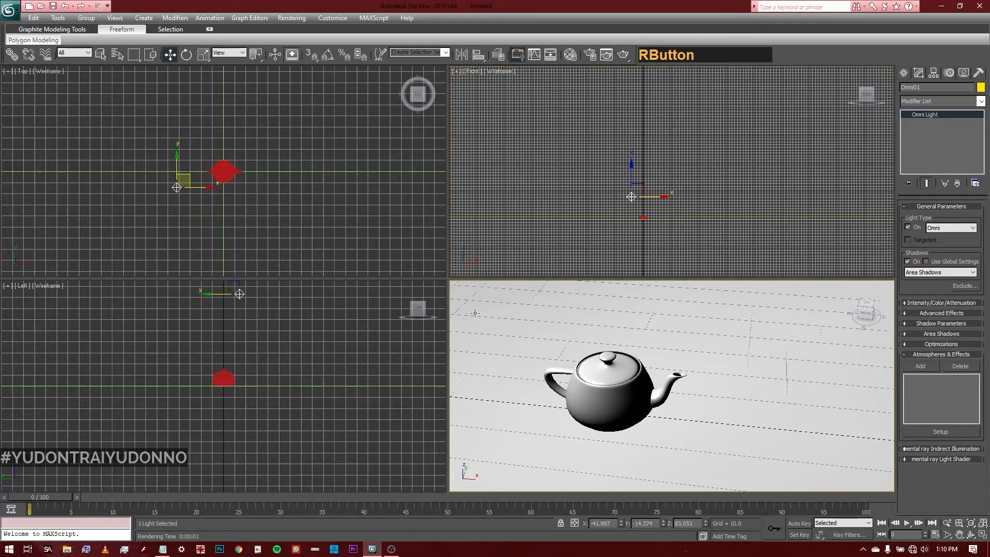
Step: Set the Omni light's shadow type to Ray Traced Shadows, render the Perspective view, and close the rendered image
{"action": "left_click", "coordinate": [920, 273]}
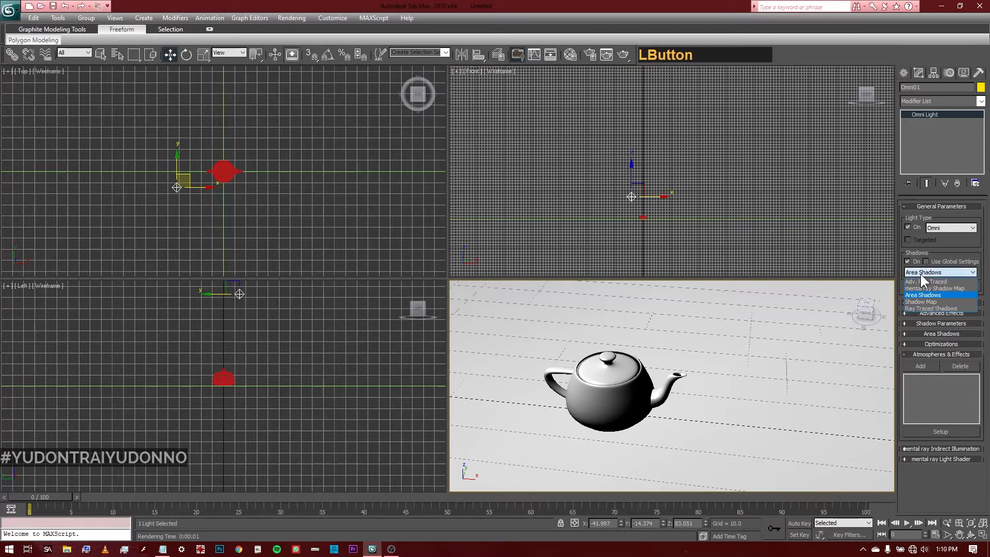
{"action": "left_click", "coordinate": [920, 307]}
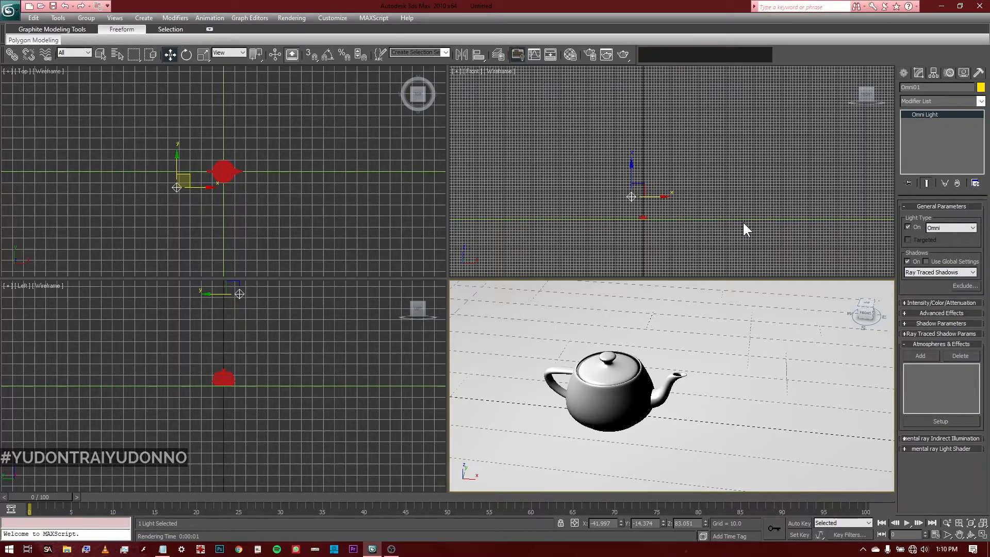
{"action": "right_click", "coordinate": [565, 334]}
{"action": "left_click", "coordinate": [623, 54]}
{"action": "left_click", "coordinate": [624, 55]}
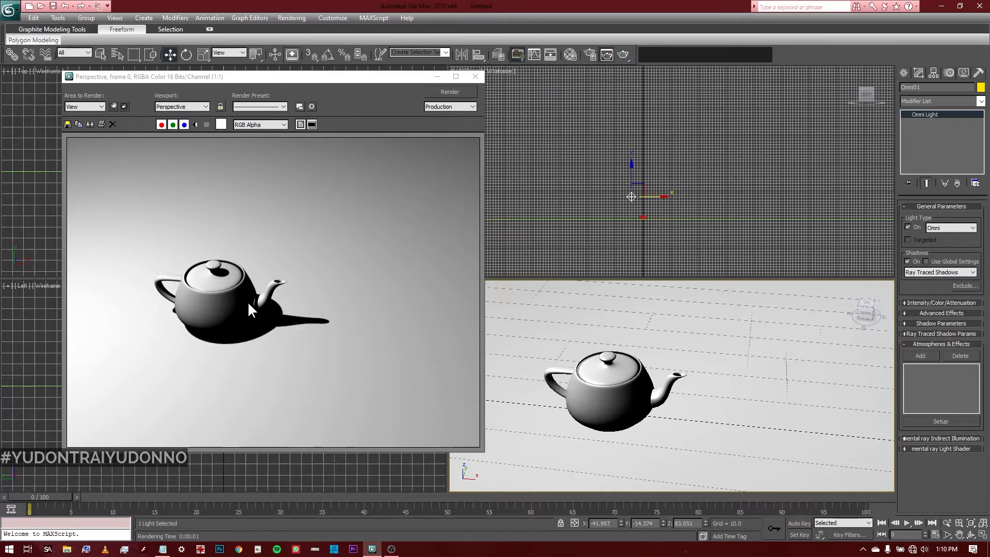
{"action": "left_click", "coordinate": [475, 76]}
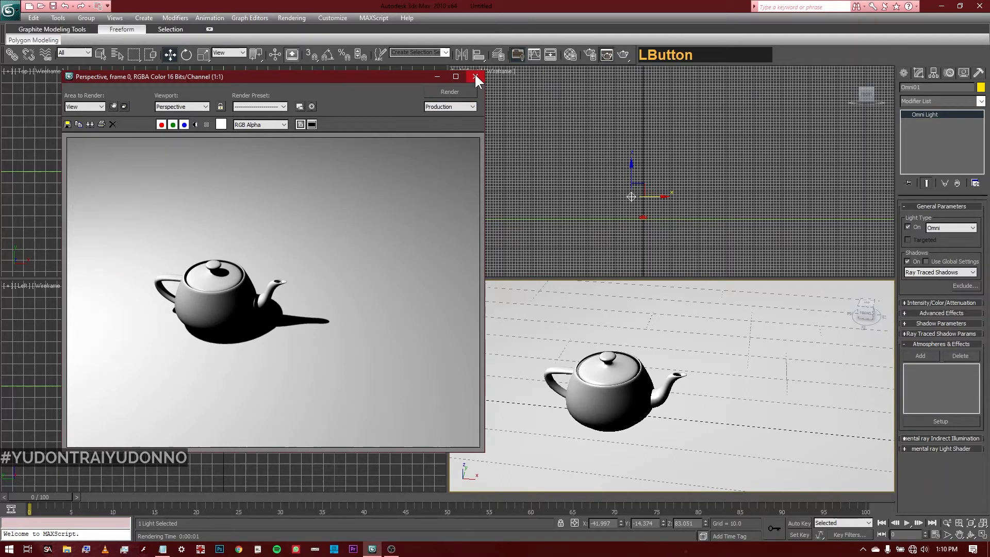
{"action": "right_click", "coordinate": [643, 188]}
{"action": "left_click_drag", "start_coordinate": [642, 187], "coordinate": [622, 90]}
{"action": "right_click", "coordinate": [622, 90]}
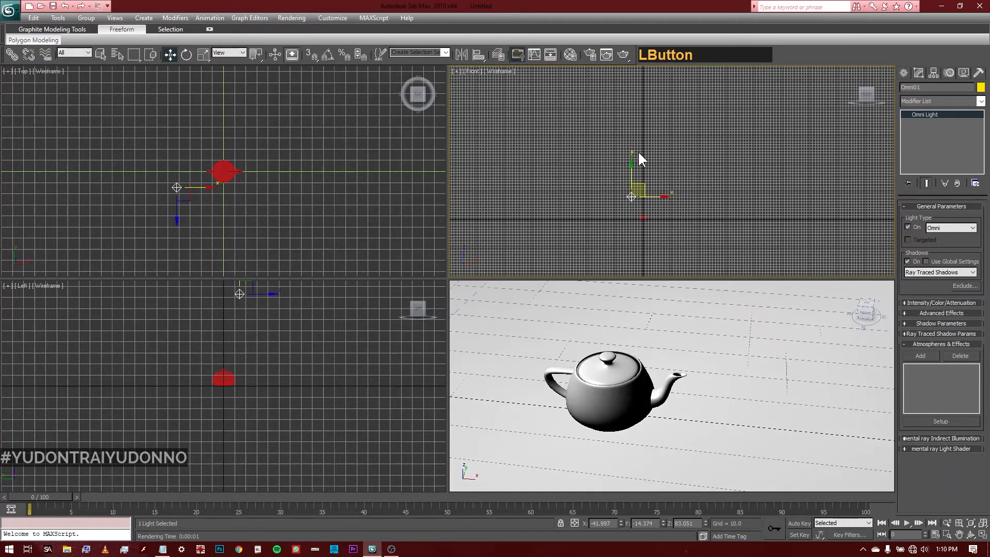
Step: Move the Omni light up and away from the teapot, to about X -114, Z 369, then render the Perspective view and close the image
{"action": "left_click_drag", "start_coordinate": [646, 186], "coordinate": [625, 106]}
{"action": "right_click", "coordinate": [615, 314]}
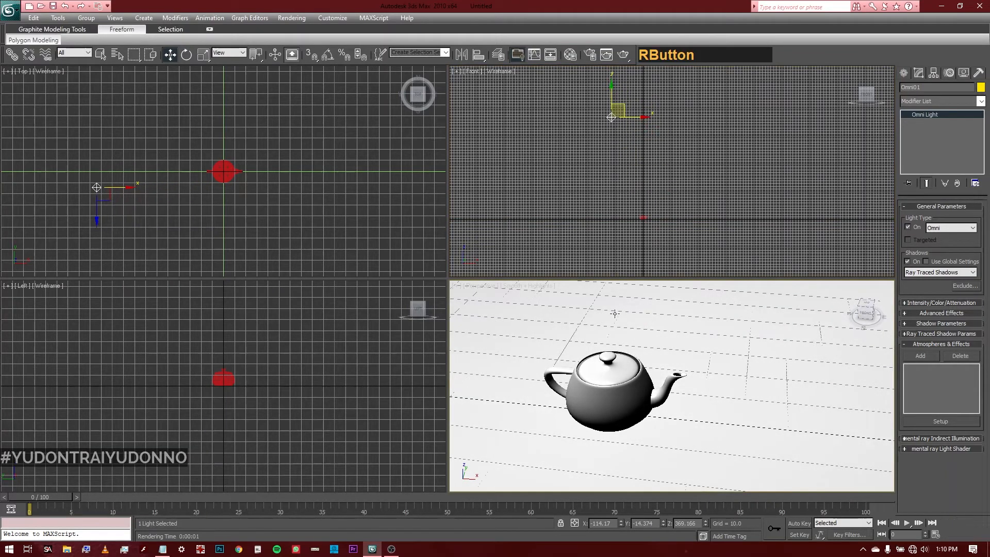
{"action": "left_click", "coordinate": [623, 54]}
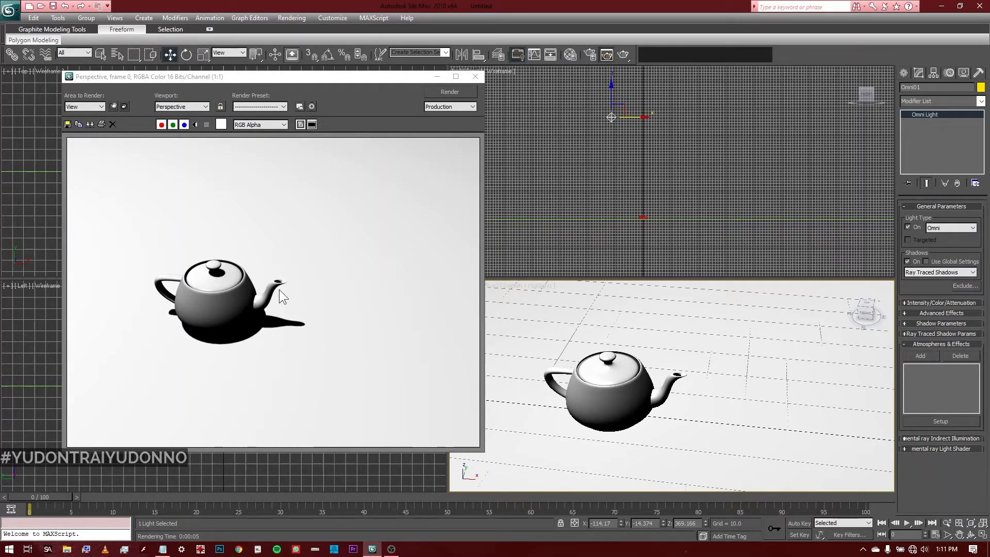
{"action": "left_click", "coordinate": [475, 77]}
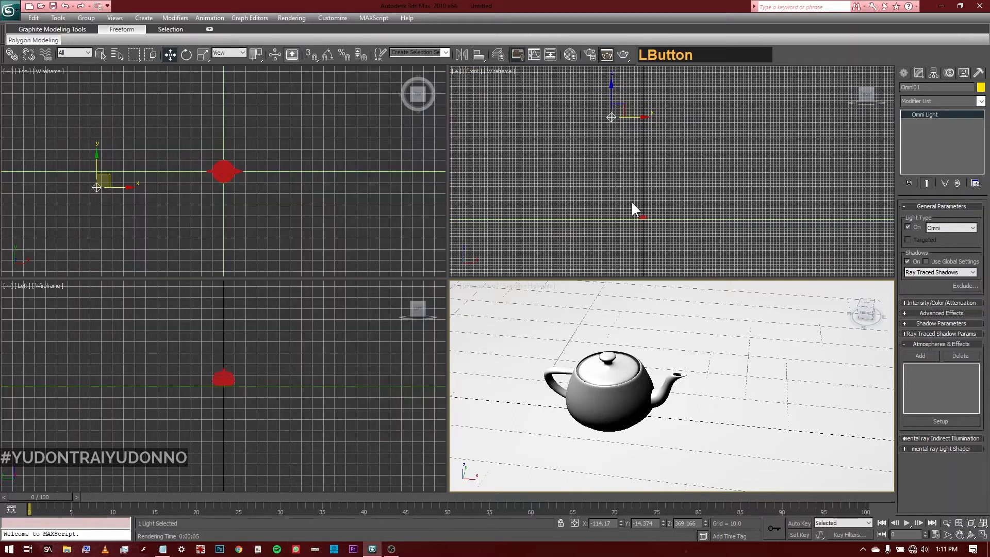
Step: Set the Omni light's shadow type to Area Shadows, render the Perspective view, and close the image
{"action": "left_click", "coordinate": [948, 272]}
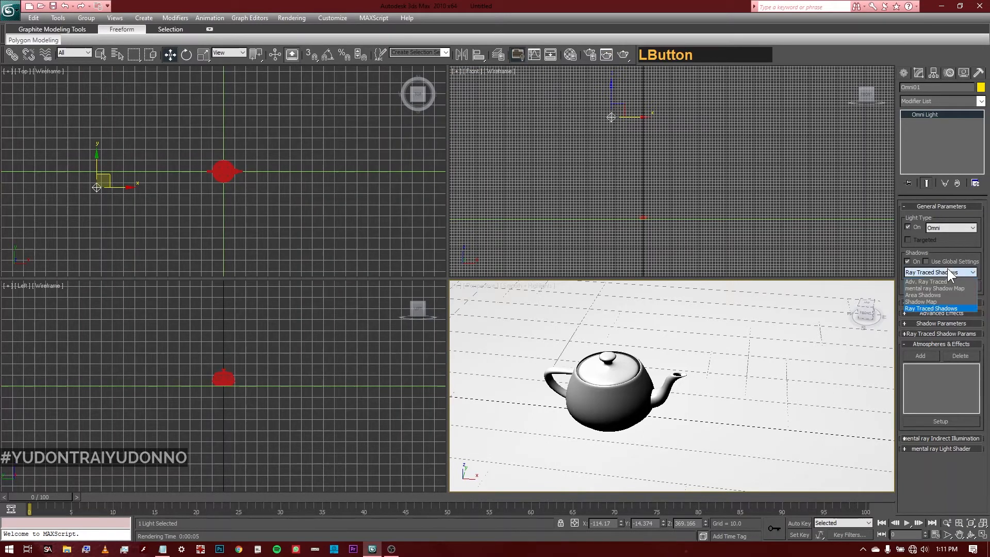
{"action": "left_click", "coordinate": [942, 302]}
{"action": "left_click", "coordinate": [942, 296]}
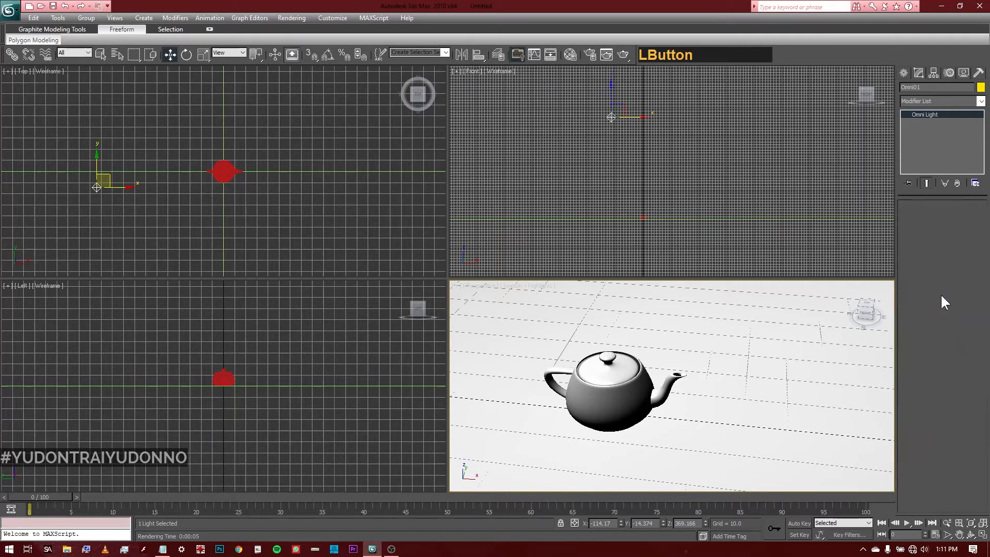
{"action": "right_click", "coordinate": [627, 336]}
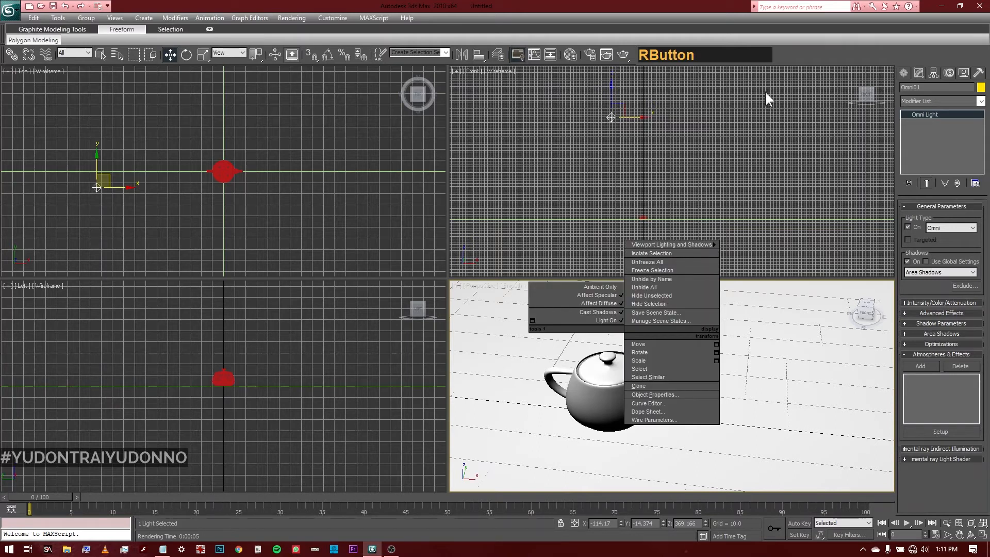
{"action": "left_click", "coordinate": [795, 54]}
{"action": "right_click", "coordinate": [573, 109]}
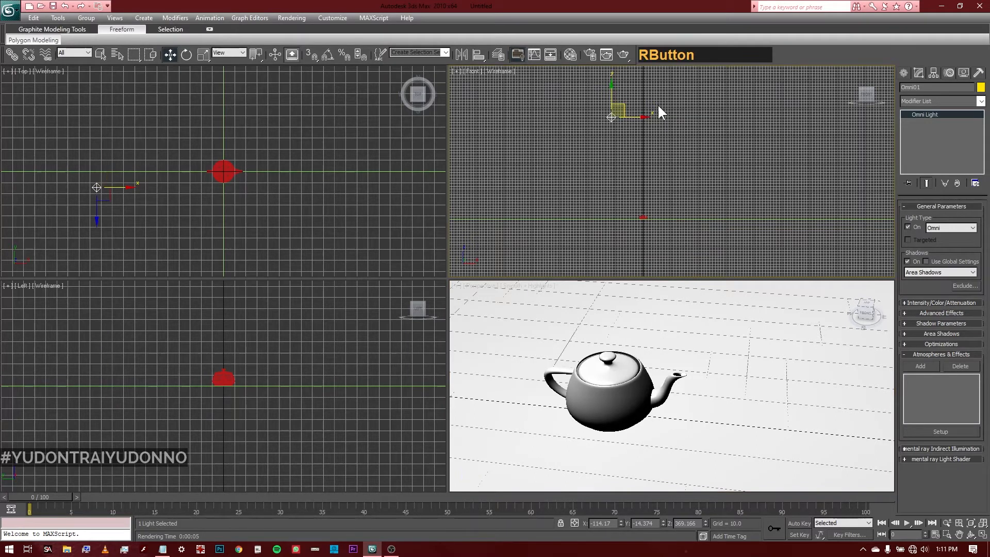
{"action": "right_click", "coordinate": [595, 295]}
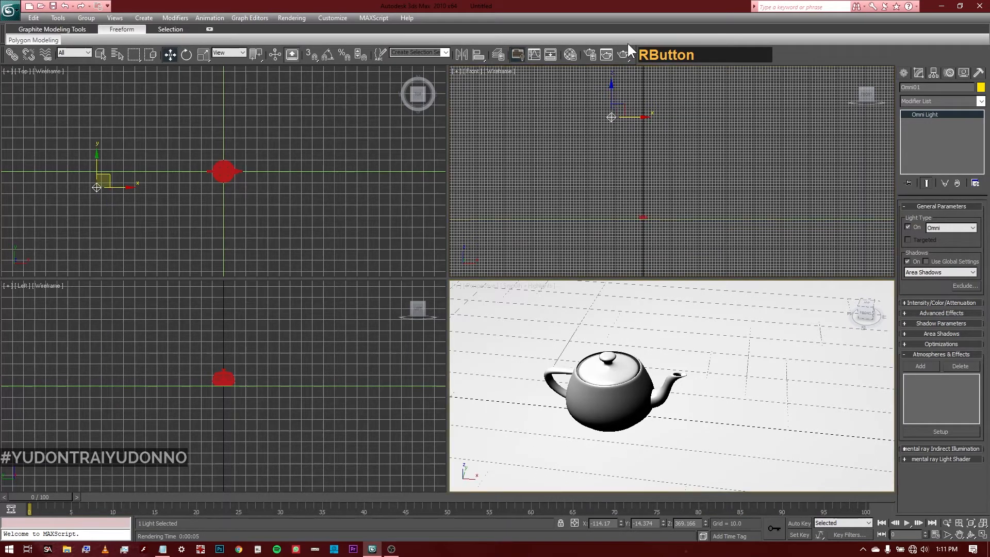
{"action": "left_click", "coordinate": [626, 53]}
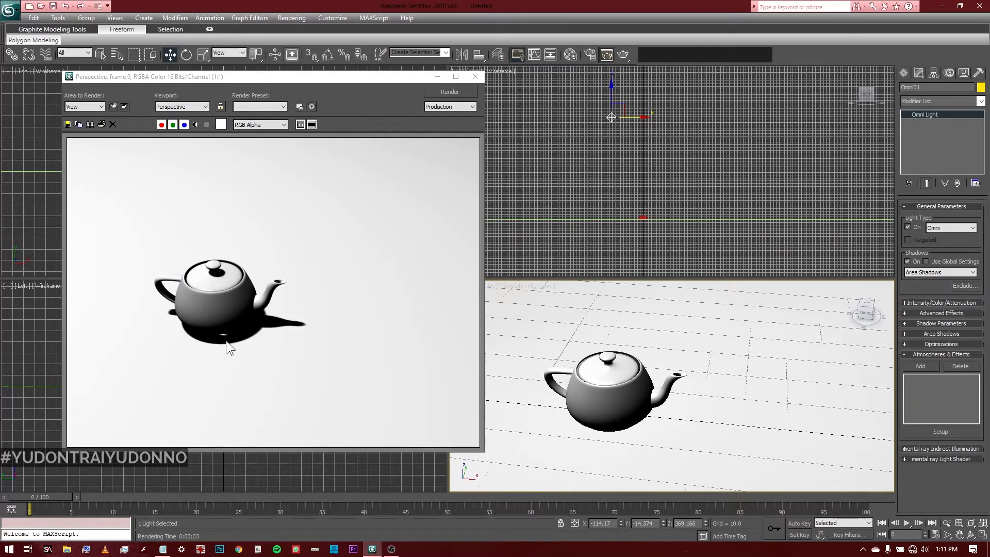
{"action": "left_click", "coordinate": [475, 76]}
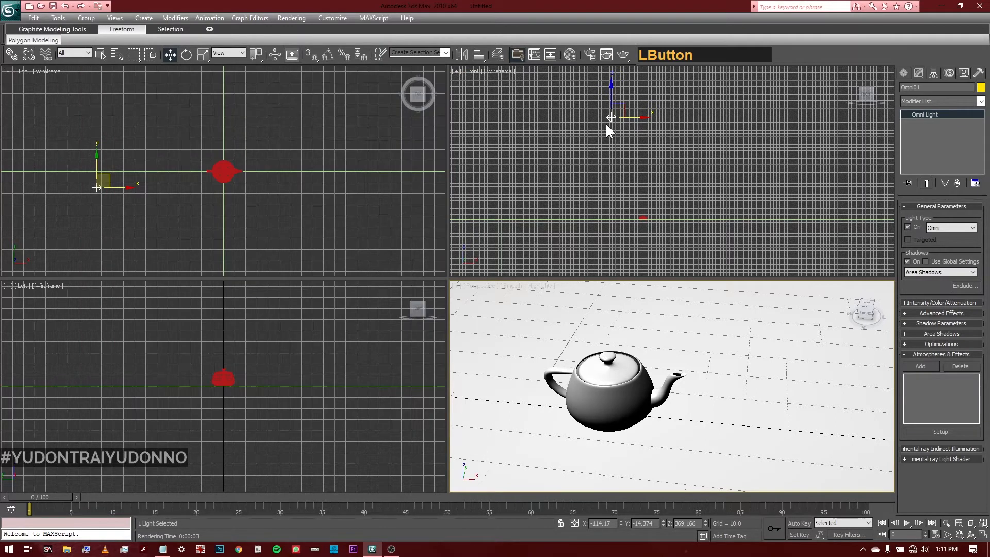
Step: Bring the Omni light down in the Front view to just above the teapot, to about X 0, Z 26
{"action": "right_click", "coordinate": [617, 115]}
{"action": "mouse_move", "coordinate": [621, 109]}
{"action": "left_mouse_down"}
{"action": "mouse_move", "coordinate": [650, 160]}
{"action": "mouse_move", "coordinate": [650, 193]}
{"action": "mouse_move", "coordinate": [659, 187]}
{"action": "left_mouse_up"}
{"action": "mouse_move", "coordinate": [658, 186]}
{"action": "middle_mouse_down"}
{"action": "mouse_move", "coordinate": [625, 236]}
{"action": "mouse_move", "coordinate": [656, 160]}
{"action": "middle_mouse_up"}
{"action": "scroll", "coordinate": [642, 188], "scroll_direction": "up", "scroll_amount": 2}
{"action": "scroll", "coordinate": [656, 160], "scroll_direction": "up", "scroll_amount": 5}
{"action": "scroll", "coordinate": [562, 237], "scroll_direction": "up", "scroll_amount": 2}
{"action": "middle_click_drag", "start_coordinate": [561, 237], "coordinate": [632, 168]}
{"action": "left_click_drag", "start_coordinate": [553, 111], "coordinate": [561, 170]}
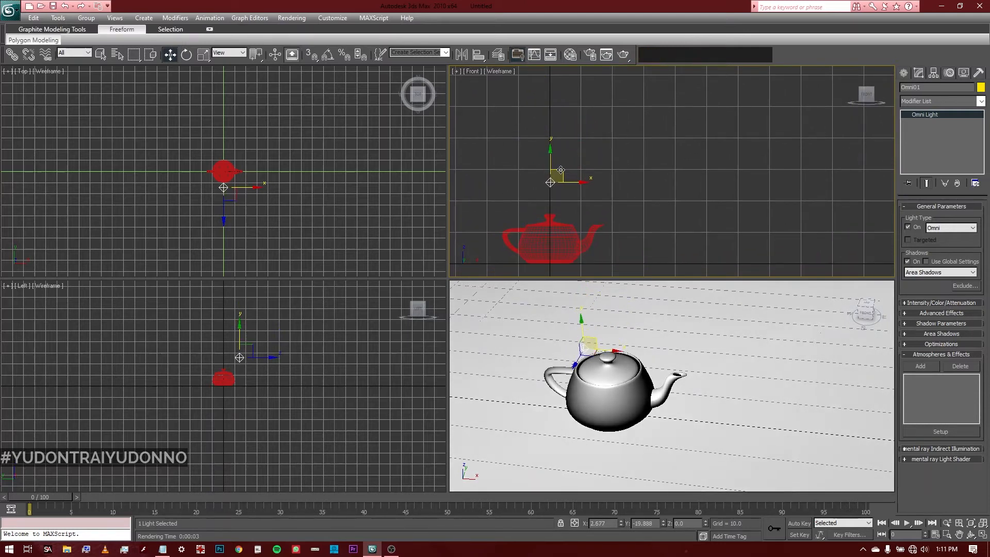
Step: Maximize the Perspective view and render the teapot with the Omni light close to it
{"action": "left_click", "coordinate": [48, 548]}
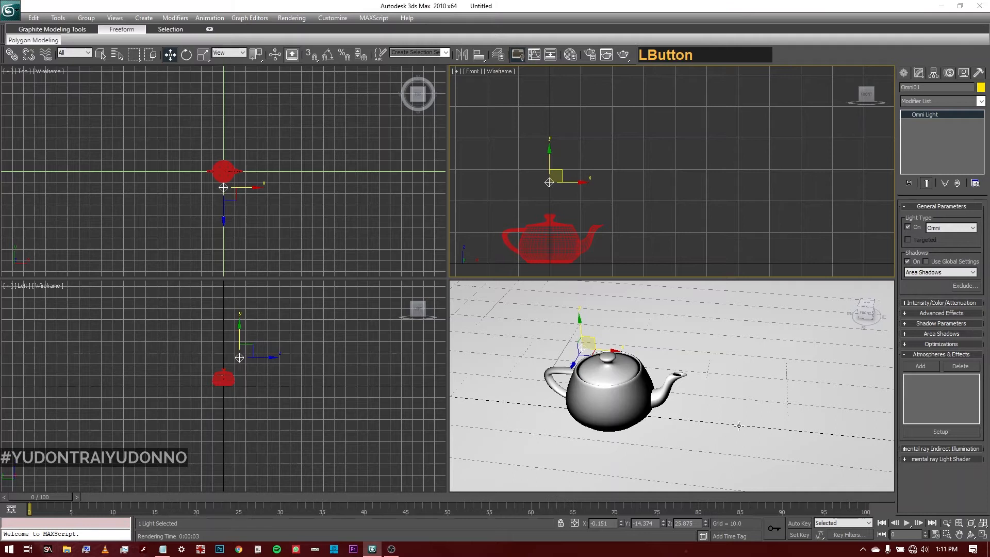
{"action": "right_click", "coordinate": [701, 358]}
{"action": "key", "text": "alt+w"}
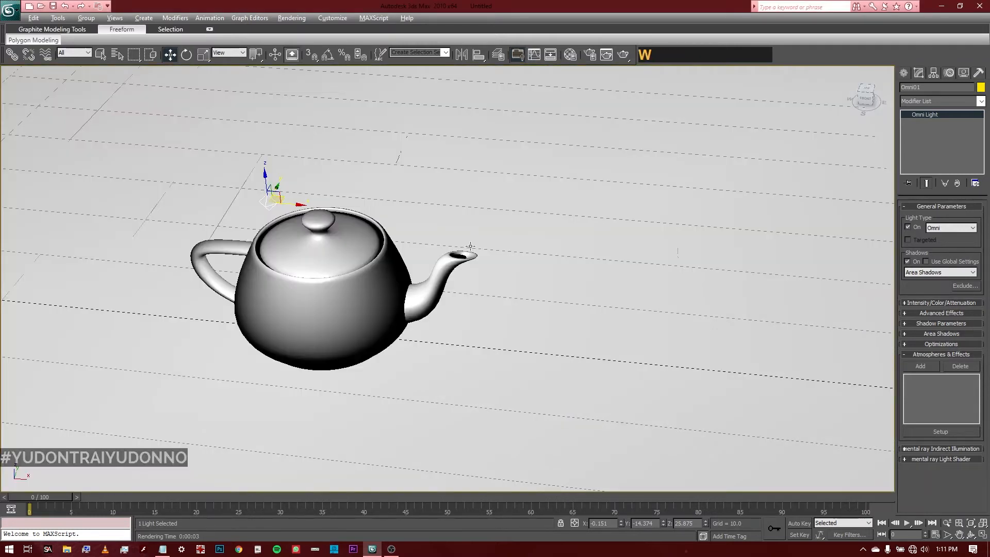
{"action": "left_click", "coordinate": [623, 54]}
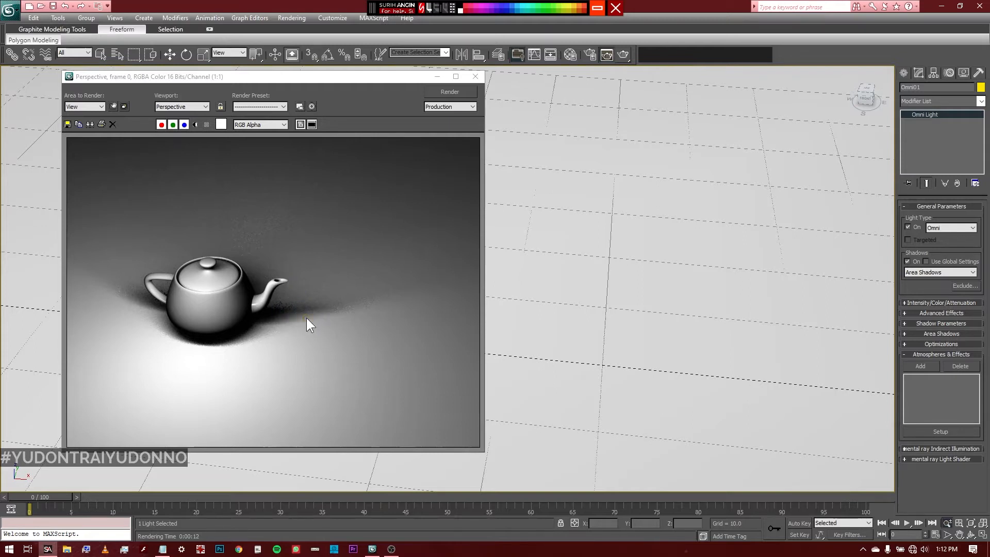
Step: Mark the spout and the near and far parts of its shadow on the render, then collapse the annotation toolbar and close the image
{"action": "left_click", "coordinate": [292, 279]}
{"action": "left_click_drag", "start_coordinate": [291, 278], "coordinate": [303, 297]}
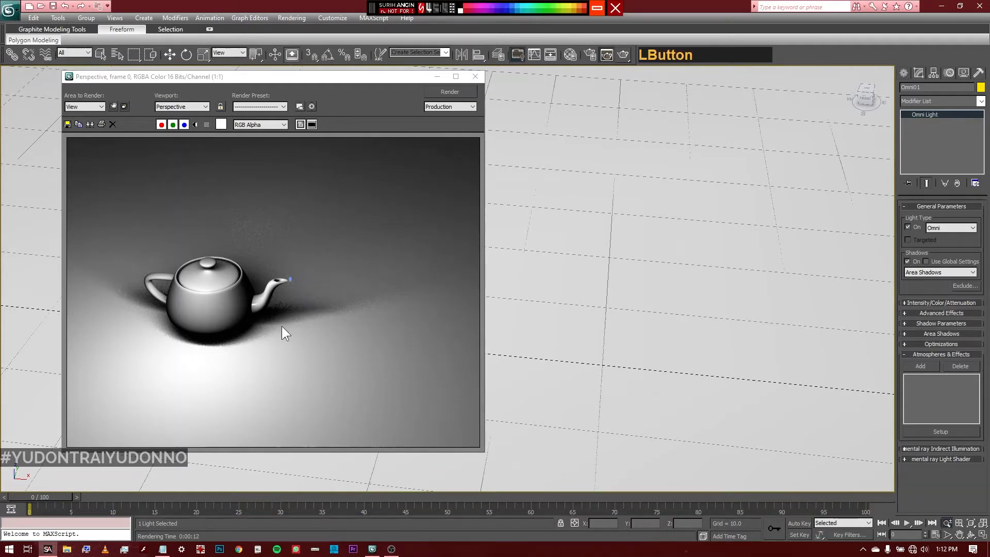
{"action": "left_click_drag", "start_coordinate": [256, 312], "coordinate": [259, 323]}
{"action": "left_click_drag", "start_coordinate": [290, 279], "coordinate": [294, 289]}
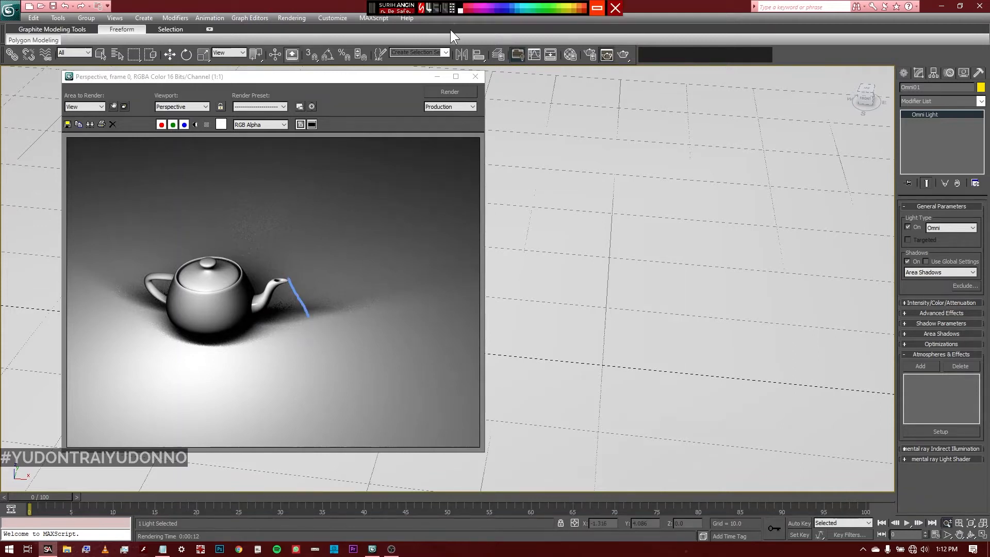
{"action": "left_click", "coordinate": [430, 8]}
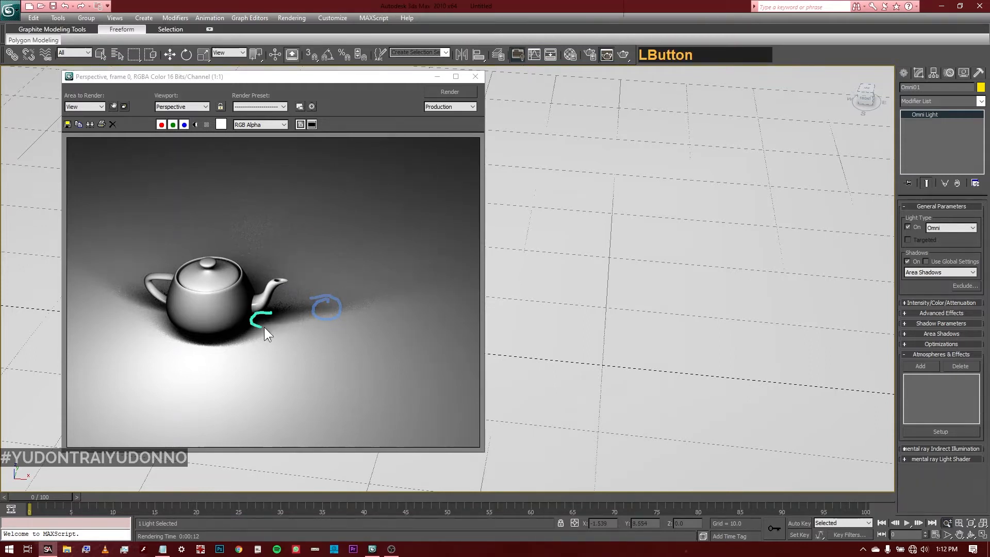
{"action": "left_click_drag", "start_coordinate": [277, 313], "coordinate": [258, 325]}
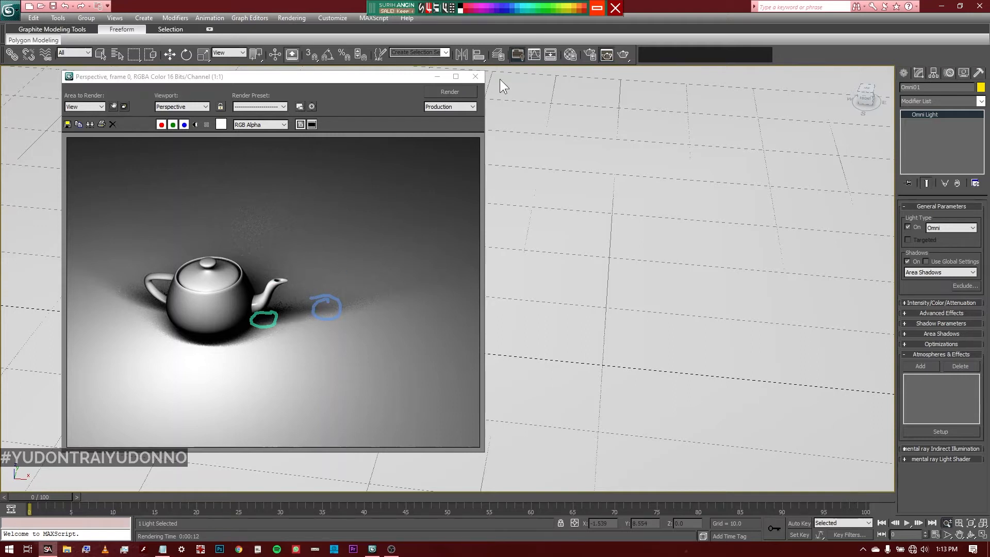
{"action": "left_click", "coordinate": [475, 76]}
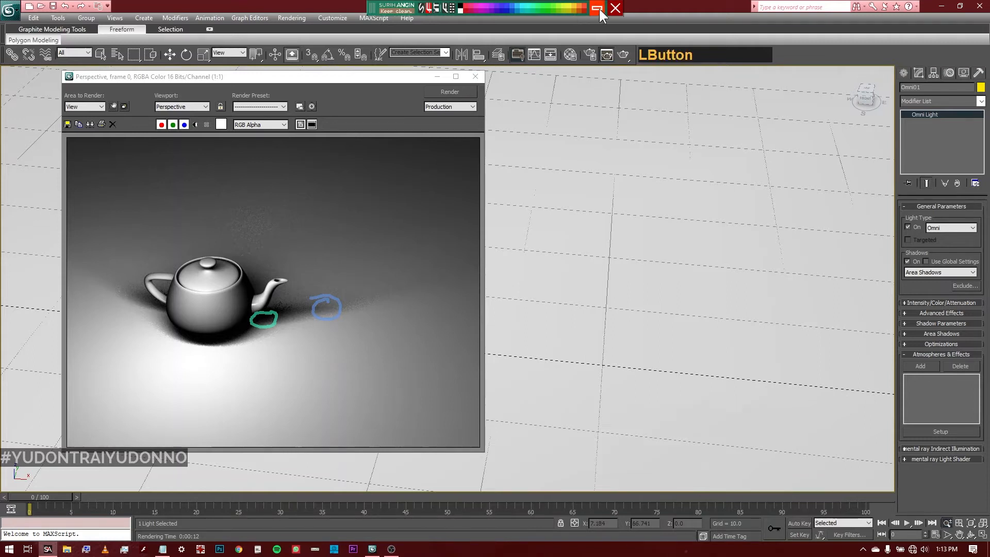
{"action": "left_click", "coordinate": [599, 10]}
{"action": "left_click", "coordinate": [475, 76]}
Step: Render the teapot from its spout side to examine the shadow, then close the rendered image
{"action": "left_click_drag", "start_coordinate": [413, 323], "coordinate": [405, 294]}
{"action": "middle_click_drag", "start_coordinate": [382, 303], "coordinate": [415, 276]}
{"action": "key", "text": "ctrl+r"}
{"action": "left_click_drag", "start_coordinate": [381, 305], "coordinate": [364, 274]}
{"action": "middle_click_drag", "start_coordinate": [365, 274], "coordinate": [468, 327]}
{"action": "left_click_drag", "start_coordinate": [407, 305], "coordinate": [408, 303]}
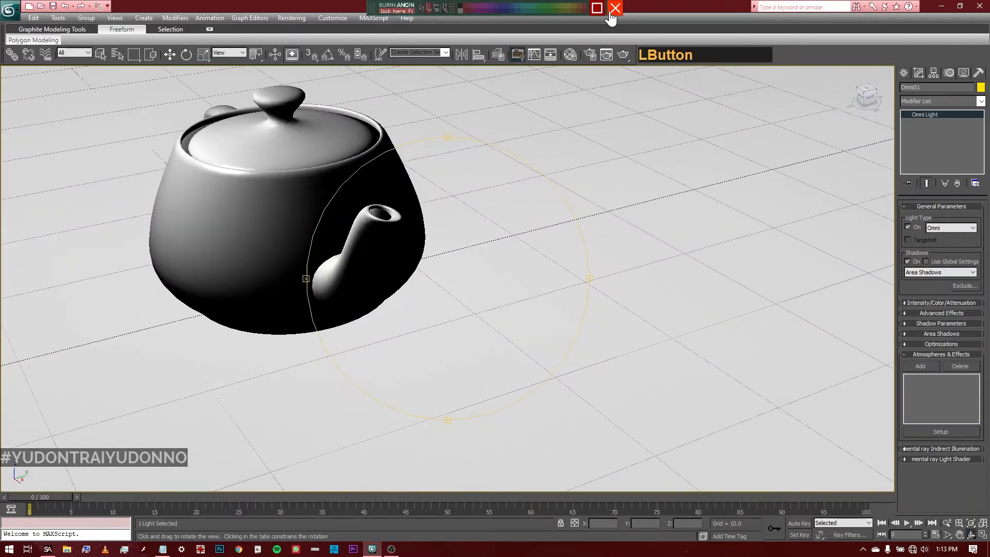
{"action": "left_click", "coordinate": [622, 55]}
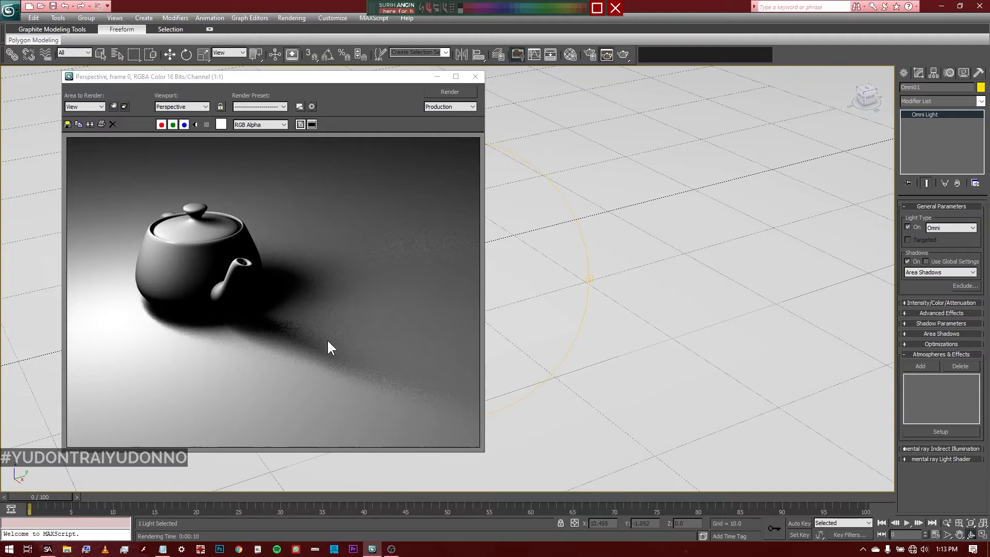
{"action": "left_click", "coordinate": [476, 76]}
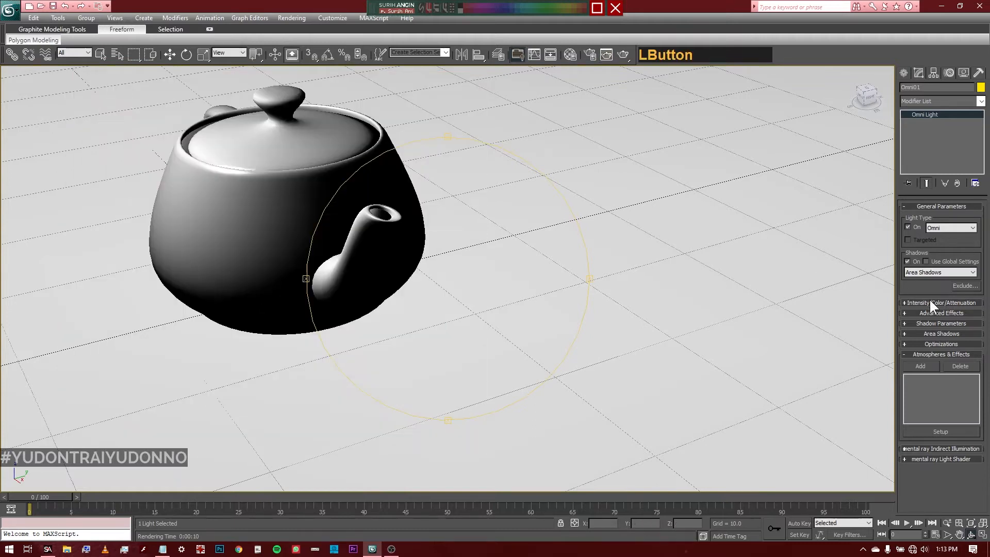
Step: Frame the teapot and the Omni light together and expand the light's Intensity/Color/Attenuation settings
{"action": "scroll", "coordinate": [397, 243], "scroll_direction": "up", "scroll_amount": 5}
{"action": "key", "text": "alt+z"}
{"action": "left_click_drag", "start_coordinate": [396, 243], "coordinate": [387, 271]}
{"action": "left_click_drag", "start_coordinate": [368, 233], "coordinate": [373, 246]}
{"action": "middle_click_drag", "start_coordinate": [402, 231], "coordinate": [400, 244]}
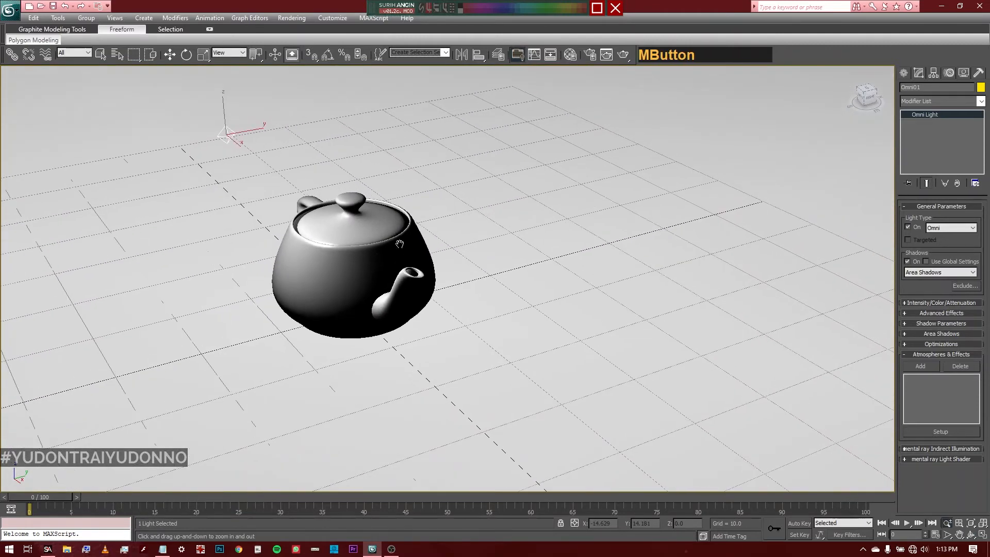
{"action": "middle_click_drag", "start_coordinate": [463, 216], "coordinate": [469, 241]}
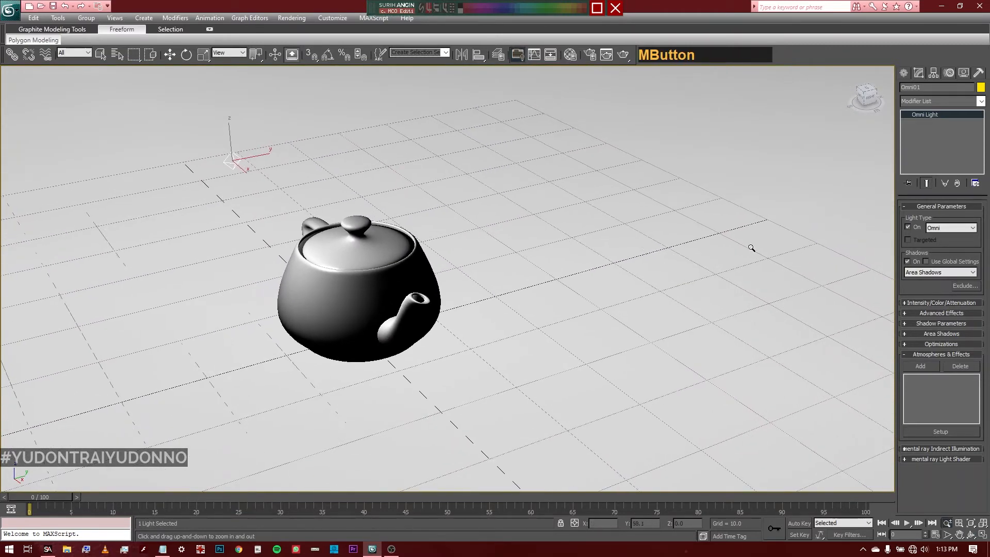
{"action": "left_click", "coordinate": [916, 303]}
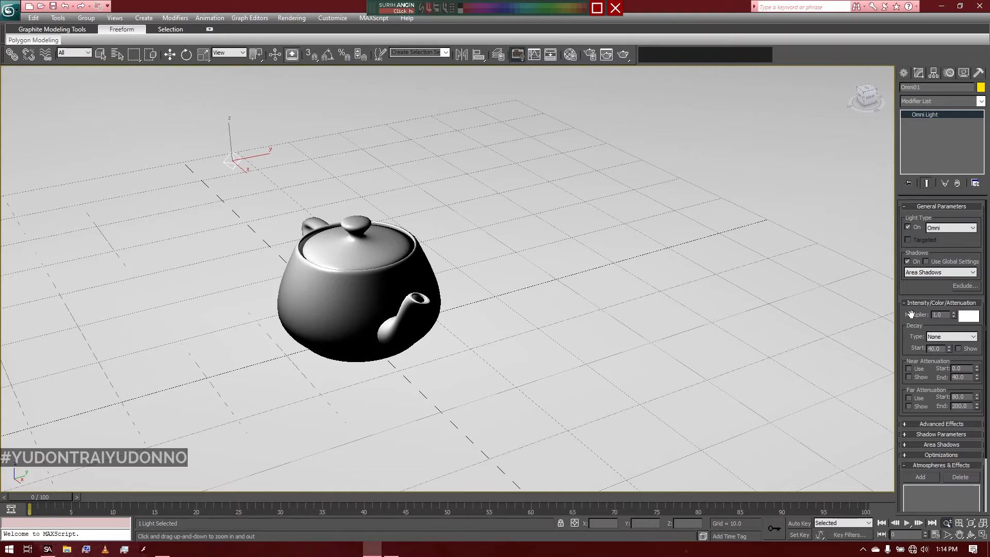
Step: Set the Omni light's Multiplier to 0.25, render the teapot in the Perspective view, and close the image
{"action": "left_click", "coordinate": [976, 537]}
{"action": "left_click_drag", "start_coordinate": [465, 305], "coordinate": [444, 267]}
{"action": "middle_click_drag", "start_coordinate": [444, 266], "coordinate": [495, 309]}
{"action": "left_click_drag", "start_coordinate": [496, 309], "coordinate": [490, 323]}
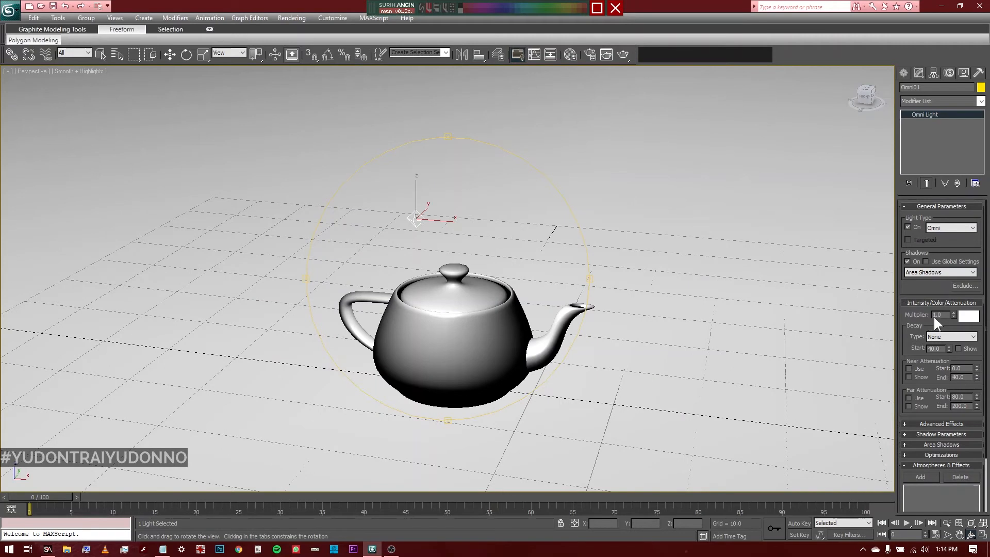
{"action": "left_click_drag", "start_coordinate": [458, 291], "coordinate": [377, 291]}
{"action": "left_click_drag", "start_coordinate": [954, 315], "coordinate": [957, 382]}
{"action": "left_click_drag", "start_coordinate": [957, 391], "coordinate": [951, 359]}
{"action": "key", "text": "F9"}
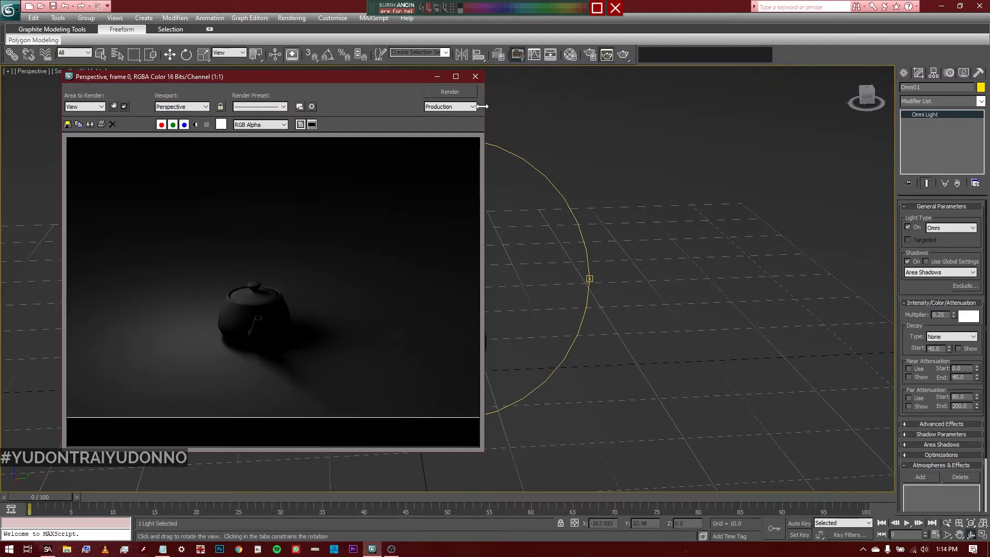
{"action": "left_click", "coordinate": [476, 76]}
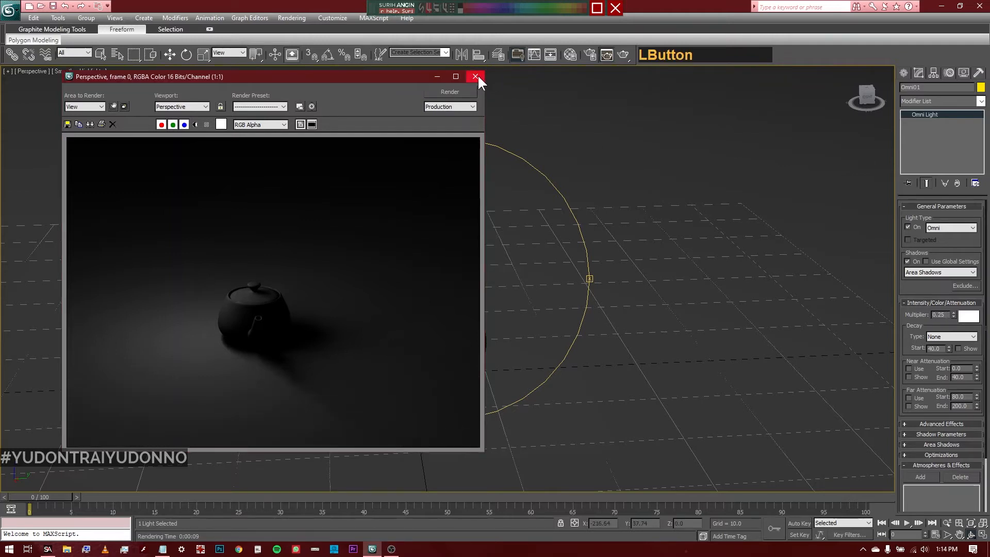
Step: Set the Omni light's Multiplier to 2, render the Perspective view, and close the image
{"action": "double_click", "coordinate": [941, 315]}
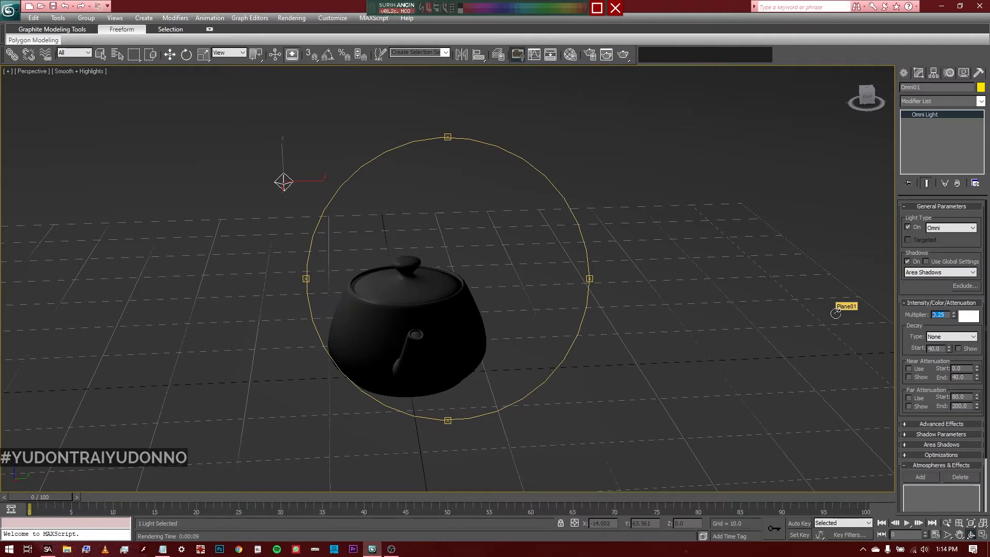
{"action": "type", "text": "2"}
{"action": "key", "text": "Return"}
{"action": "key", "text": "Escape"}
{"action": "key", "text": "F9"}
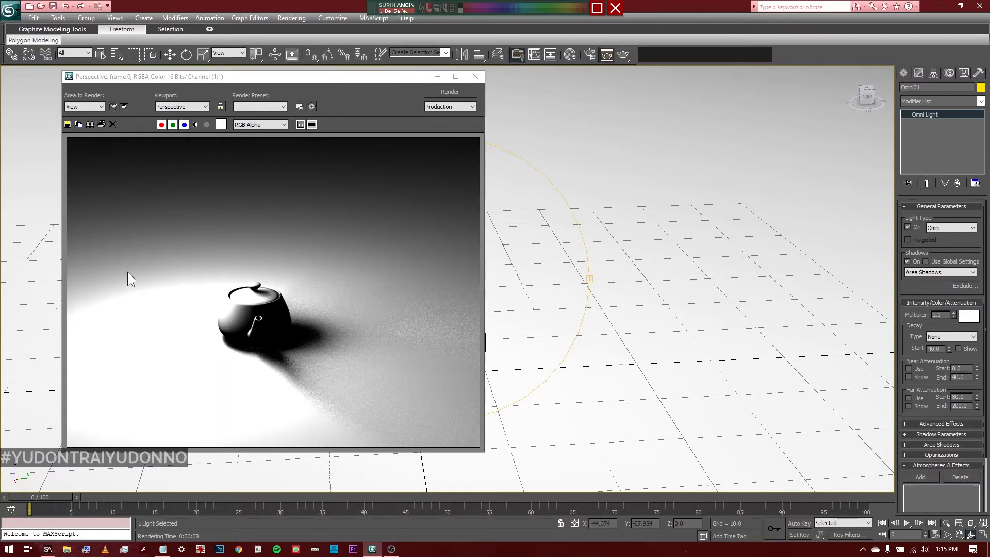
{"action": "left_click", "coordinate": [476, 77]}
Step: Raise the Omni light to about Z 36 and set its shadow type to Ray Traced Shadows
{"action": "right_click", "coordinate": [300, 175]}
{"action": "left_click_drag", "start_coordinate": [301, 174], "coordinate": [296, 86]}
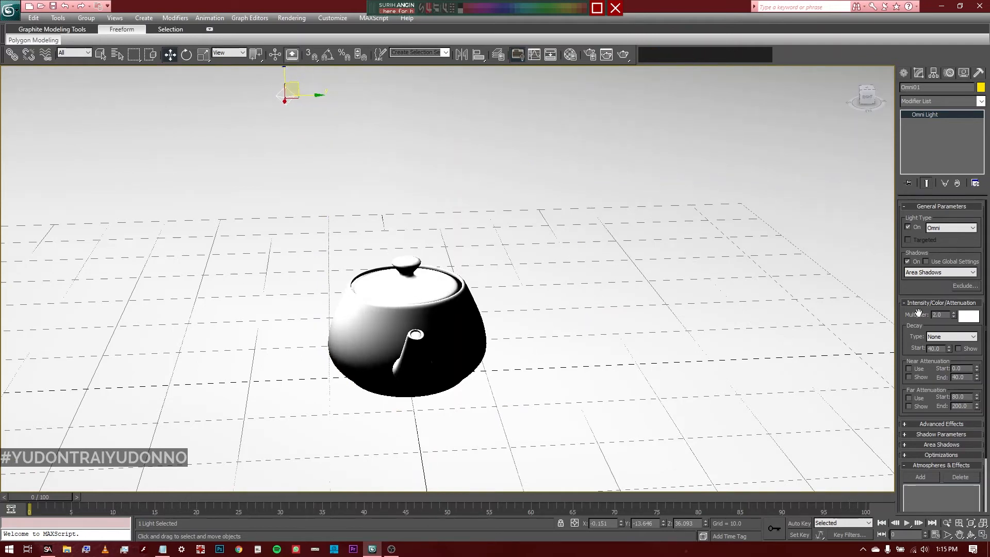
{"action": "left_click", "coordinate": [939, 272]}
{"action": "left_click", "coordinate": [946, 308]}
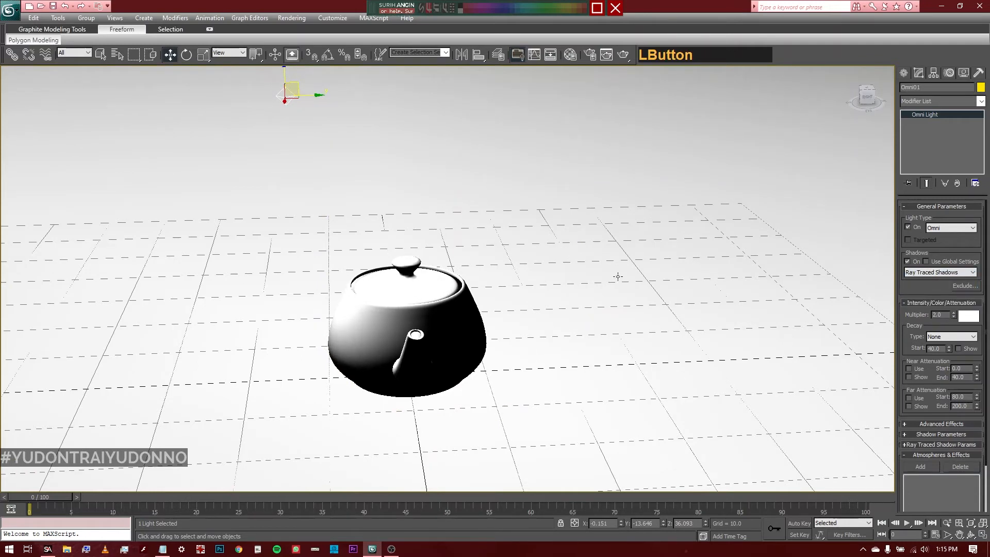
Step: Set the Omni light's Multiplier to 5, render the Perspective view, and close the image
{"action": "double_click", "coordinate": [940, 314]}
{"action": "type", "text": "5"}
{"action": "key", "text": "Return"}
{"action": "key", "text": "Escape"}
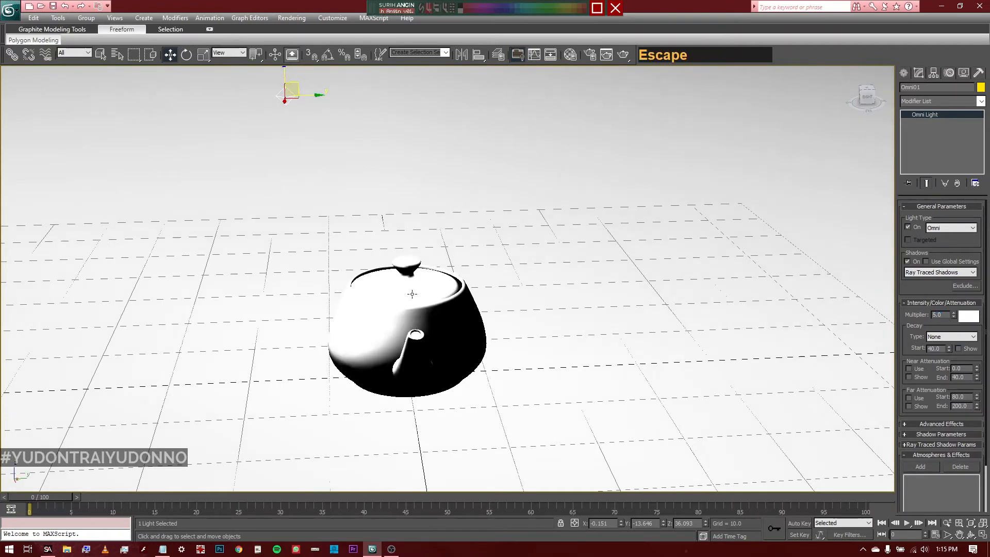
{"action": "left_click", "coordinate": [624, 55]}
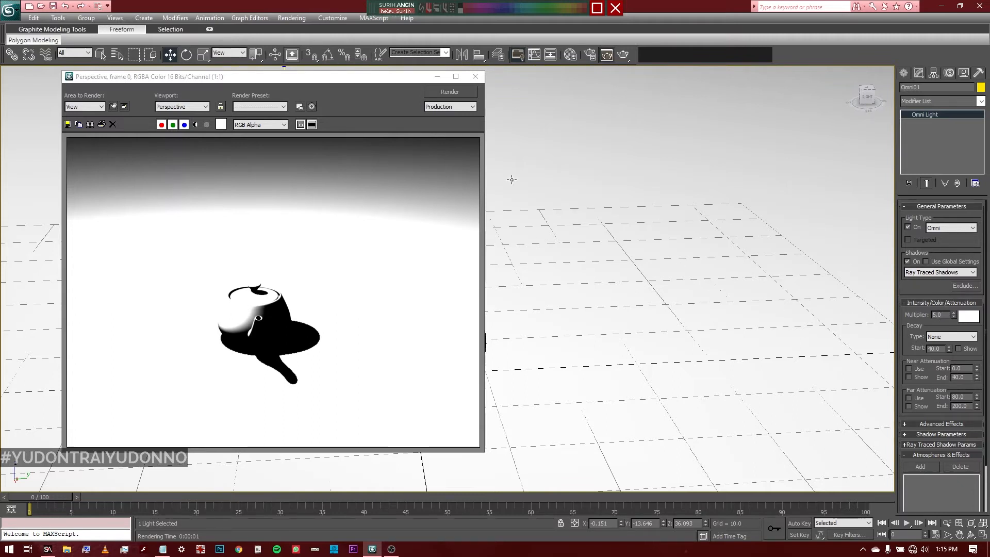
{"action": "left_click", "coordinate": [480, 76]}
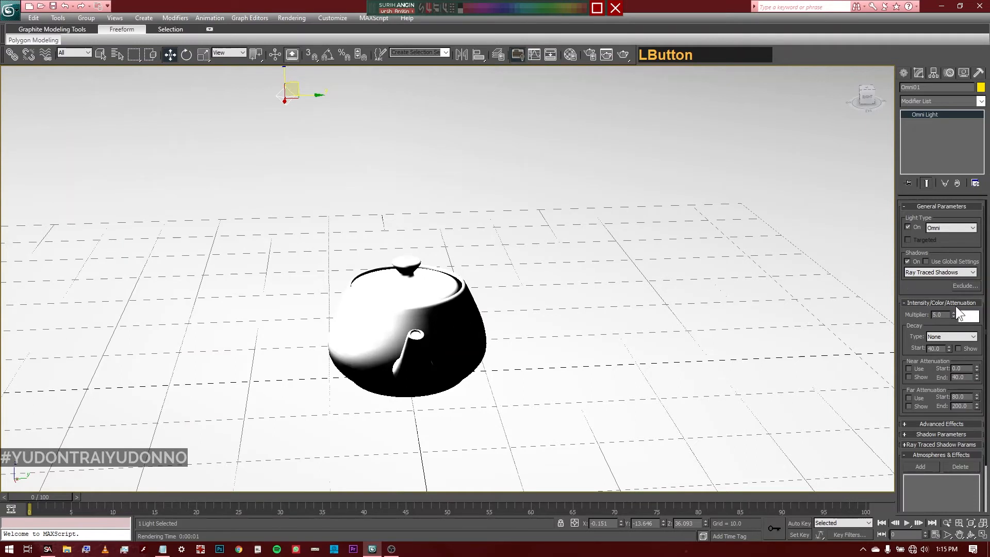
Step: Set the Omni light's Multiplier to 0.8
{"action": "double_click", "coordinate": [947, 314]}
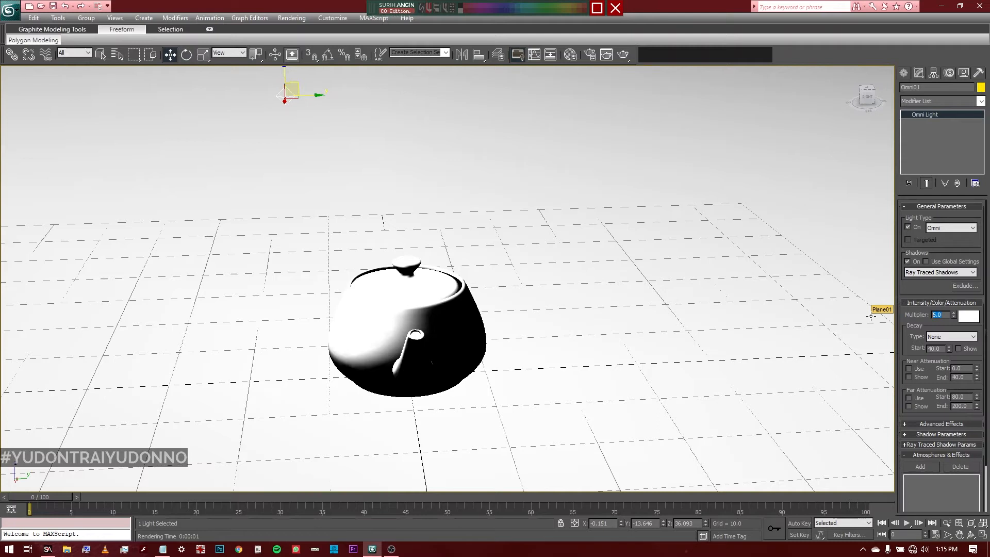
{"action": "type", "text": "."}
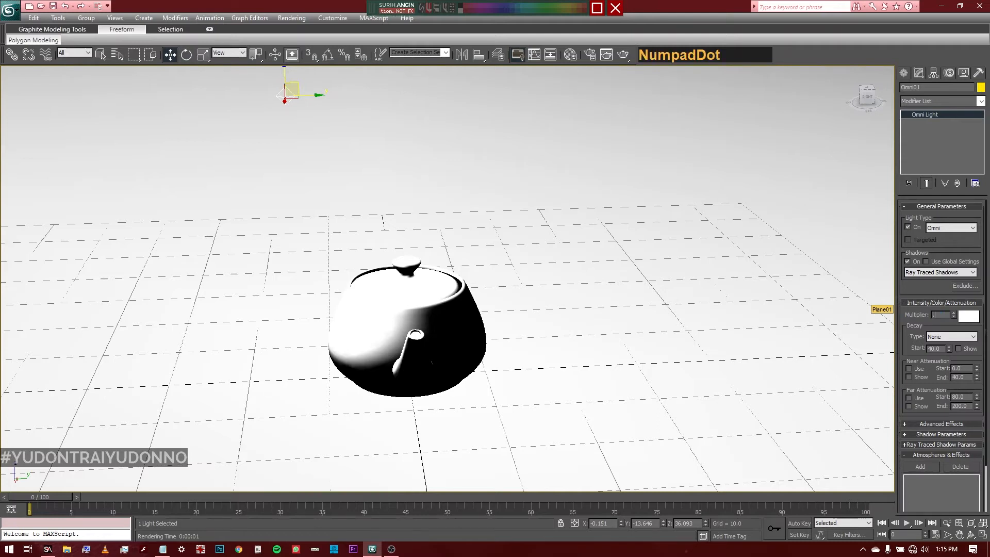
{"action": "type", "text": "8"}
{"action": "key", "text": "Return"}
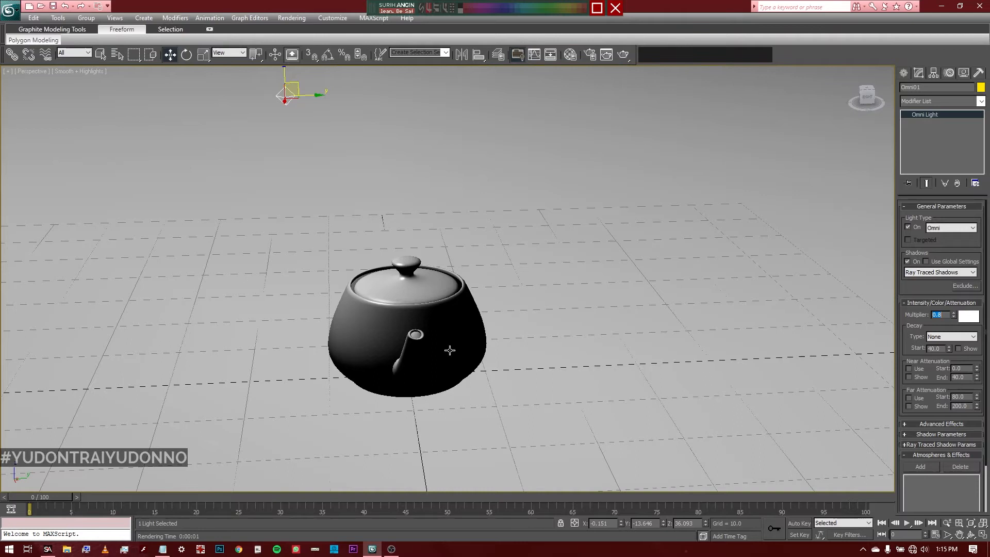
{"action": "left_click", "coordinate": [932, 288]}
Step: Change the Omni light's color to yellow-green (191, 223, 62), render the Perspective view, and close the image
{"action": "left_click", "coordinate": [972, 321]}
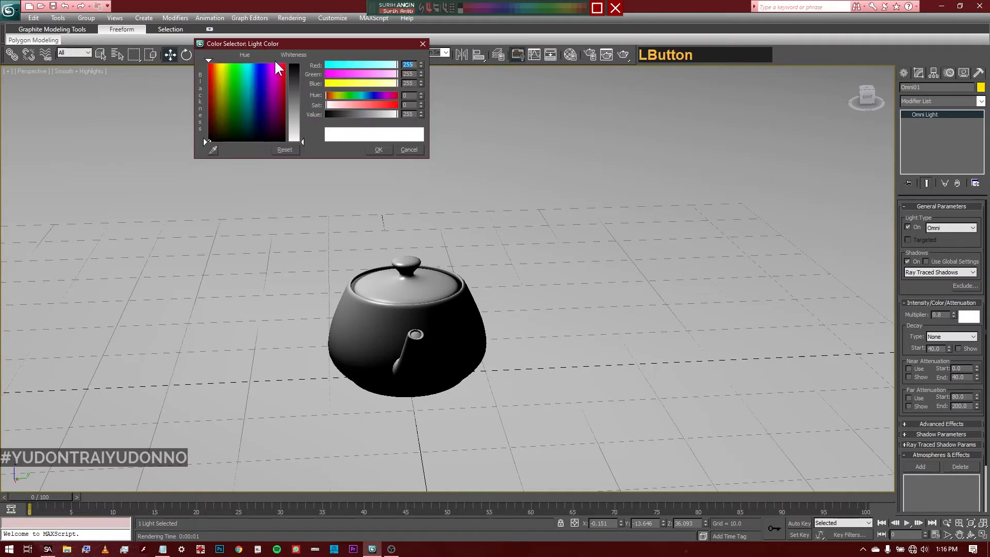
{"action": "left_click_drag", "start_coordinate": [313, 42], "coordinate": [611, 202]}
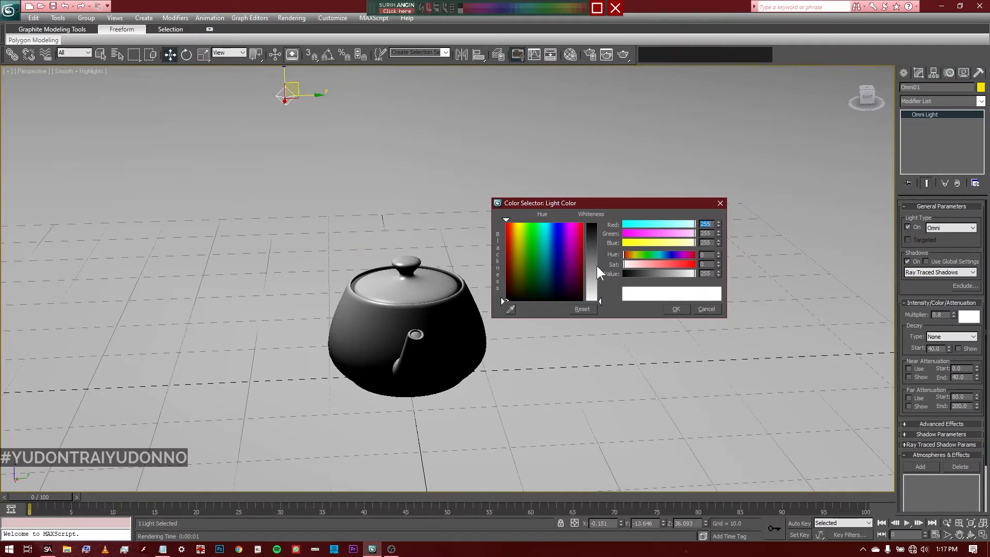
{"action": "left_click", "coordinate": [593, 242]}
{"action": "mouse_move", "coordinate": [521, 245]}
{"action": "left_mouse_down"}
{"action": "mouse_move", "coordinate": [513, 232]}
{"action": "mouse_move", "coordinate": [571, 230]}
{"action": "mouse_move", "coordinate": [521, 236]}
{"action": "left_mouse_up"}
{"action": "right_click", "coordinate": [494, 143]}
{"action": "left_click", "coordinate": [624, 54]}
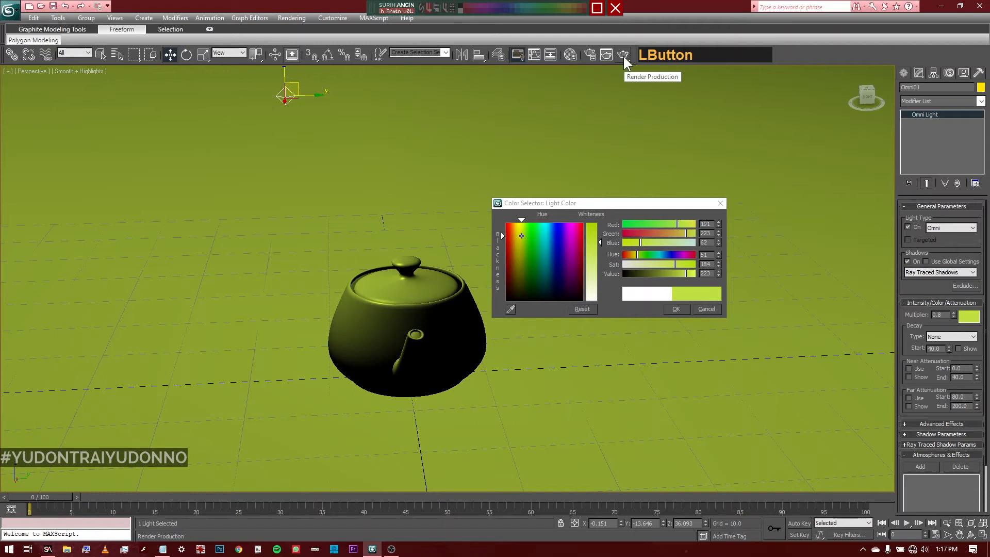
{"action": "left_click", "coordinate": [624, 56]}
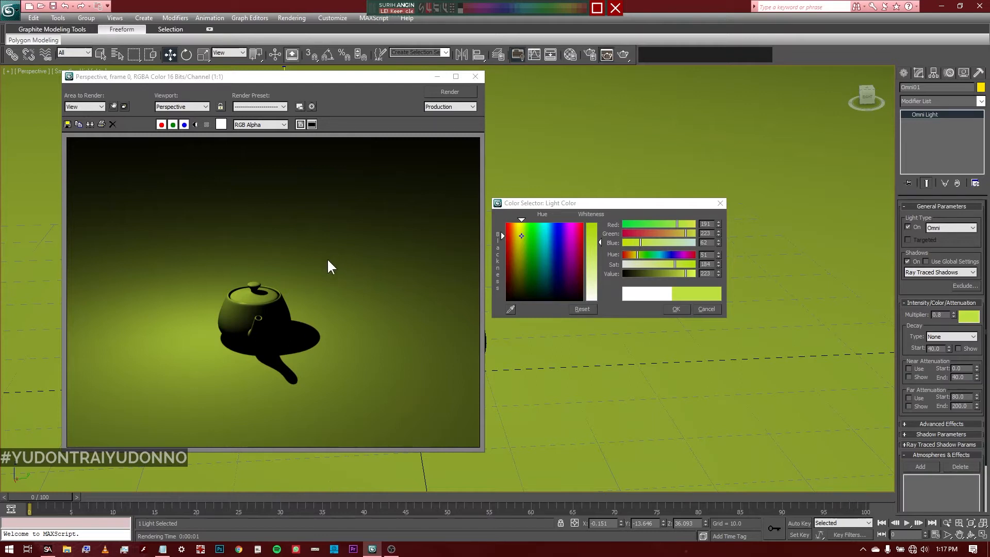
{"action": "left_click", "coordinate": [474, 77]}
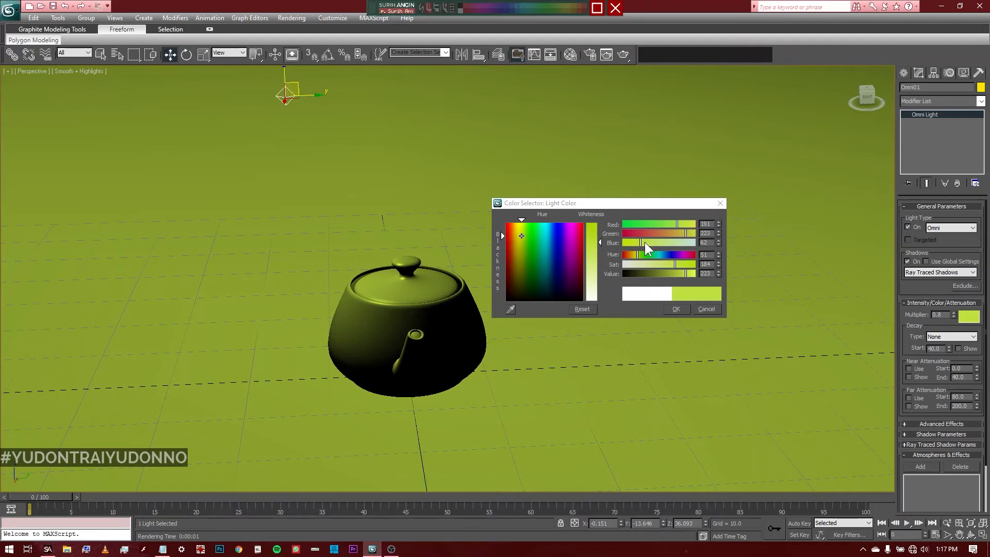
Step: Change the Omni light's color to pure red (255, 0, 0) and accept it
{"action": "left_click_drag", "start_coordinate": [640, 233], "coordinate": [619, 242]}
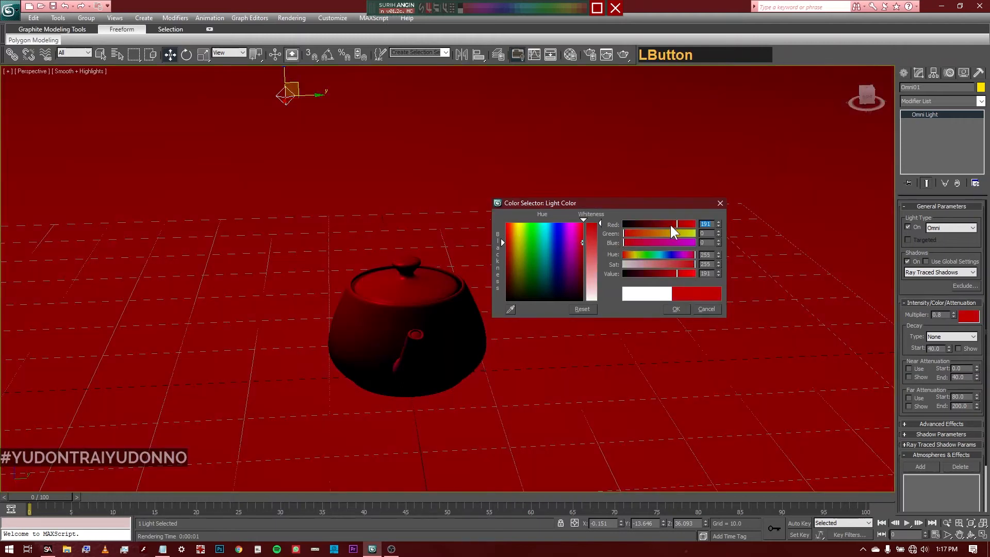
{"action": "left_click_drag", "start_coordinate": [671, 225], "coordinate": [707, 227]}
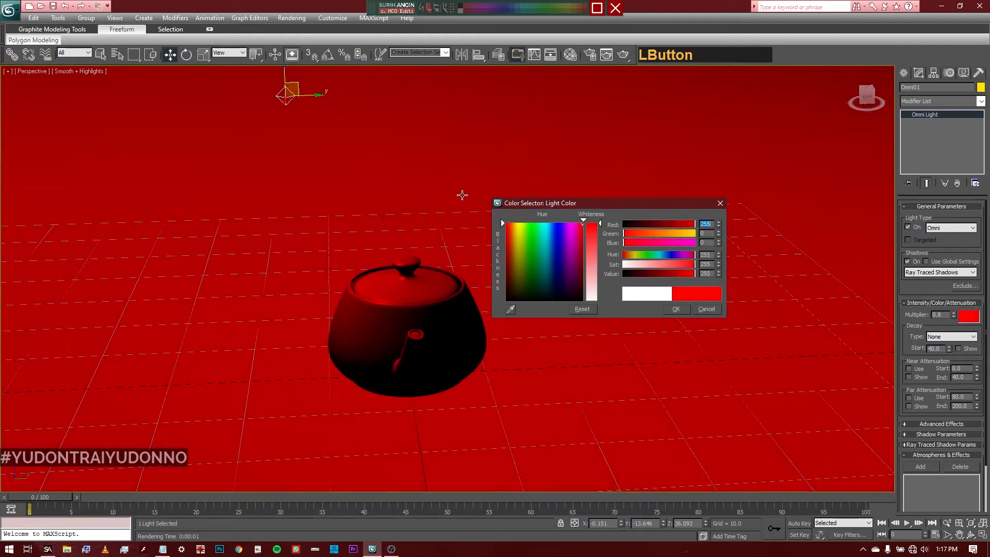
{"action": "left_click", "coordinate": [677, 310]}
Step: Return to the four-viewport layout and move the red Omni light to about X 79, Y 0, Z 70, on the teapot's spout side
{"action": "key", "text": "alt+w"}
{"action": "mouse_move", "coordinate": [310, 182]}
{"action": "middle_mouse_down"}
{"action": "mouse_move", "coordinate": [318, 182]}
{"action": "mouse_move", "coordinate": [300, 180]}
{"action": "middle_mouse_up"}
{"action": "scroll", "coordinate": [318, 180], "scroll_direction": "up", "scroll_amount": 4}
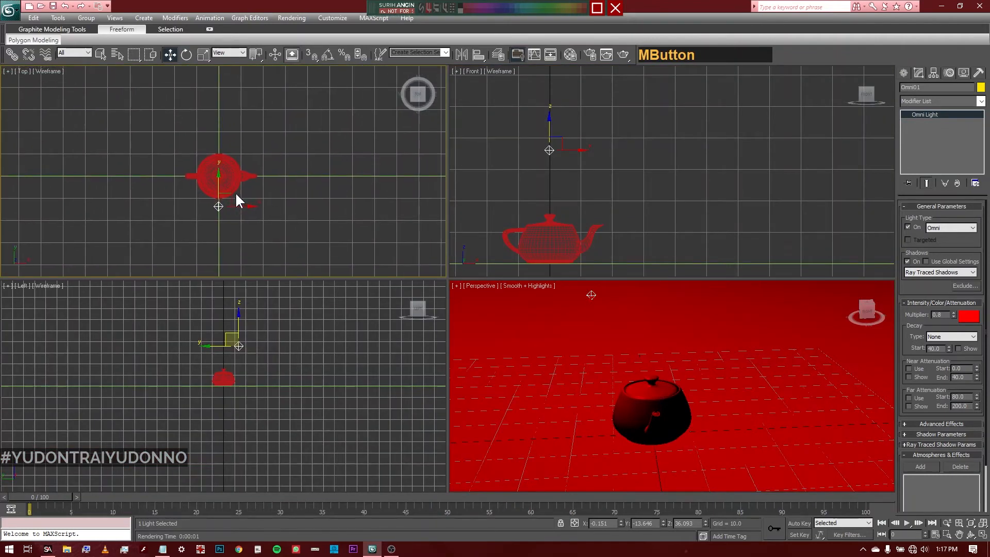
{"action": "left_click_drag", "start_coordinate": [229, 196], "coordinate": [408, 166]}
{"action": "key", "text": "alt+z"}
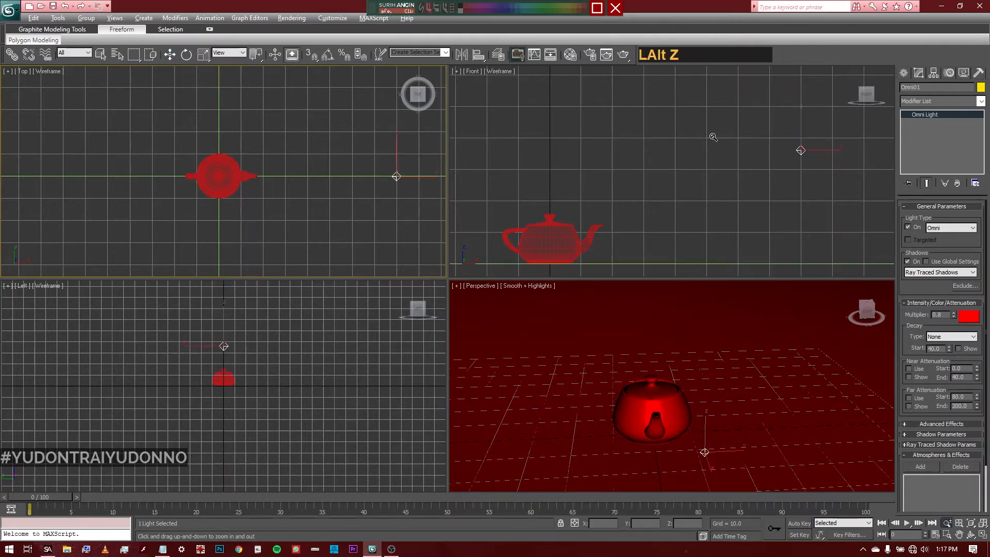
{"action": "mouse_move", "coordinate": [712, 139]}
{"action": "left_mouse_down"}
{"action": "mouse_move", "coordinate": [719, 166]}
{"action": "mouse_move", "coordinate": [717, 125]}
{"action": "left_mouse_up"}
{"action": "right_click", "coordinate": [713, 156]}
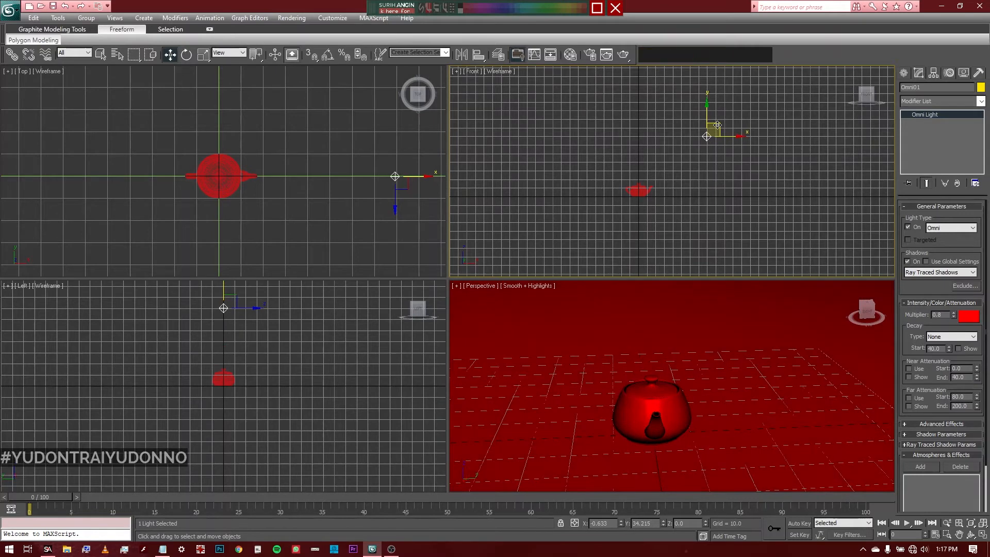
Step: Clone the red Omni light as an independent copy placed at about X -40, Y 60 behind the teapot
{"action": "right_click", "coordinate": [266, 152]}
{"action": "scroll", "coordinate": [265, 152], "scroll_direction": "down", "scroll_amount": 3}
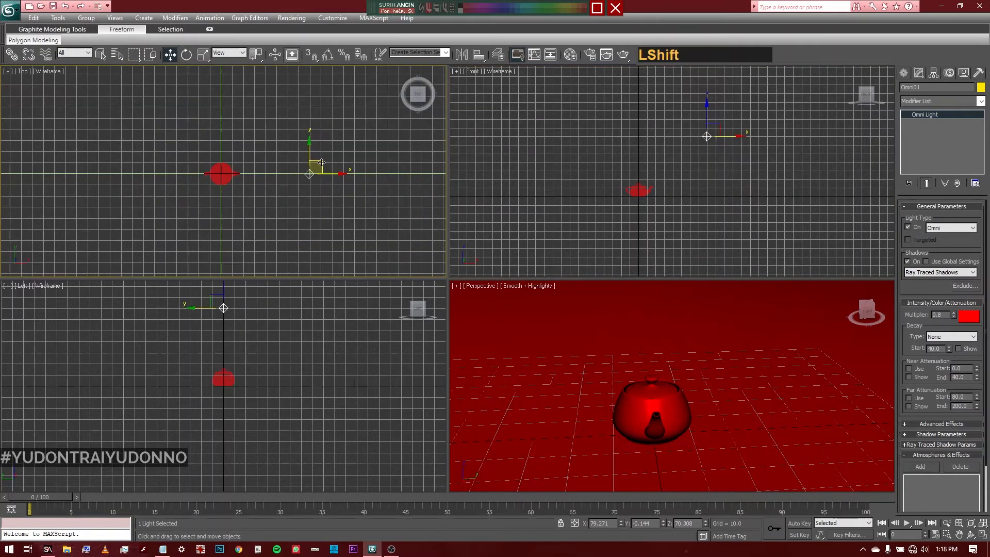
{"action": "left_click_drag", "start_coordinate": [316, 167], "coordinate": [188, 95], "text": "shift"}
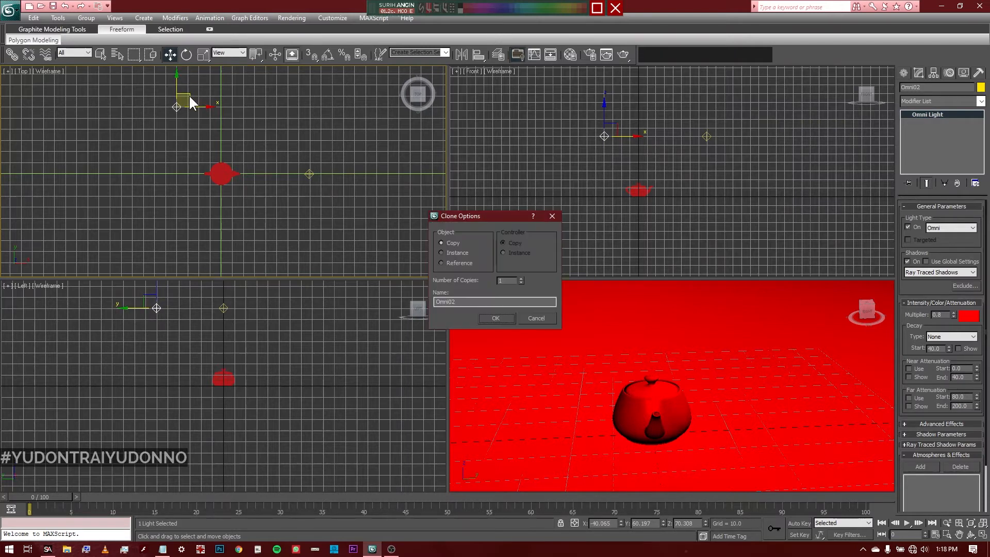
{"action": "left_click", "coordinate": [496, 318]}
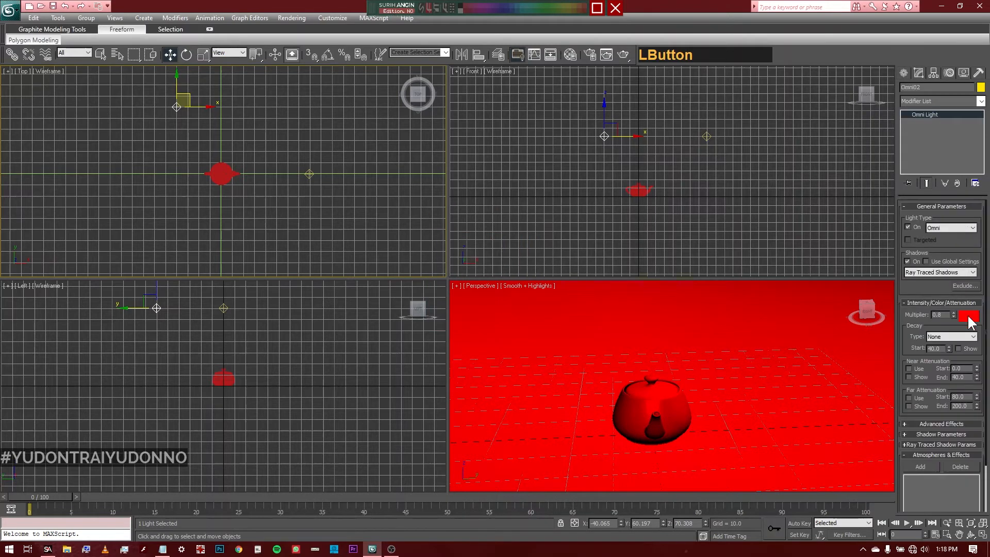
Step: Change the copied Omni light's color to pure green (0, 255, 0) and accept it
{"action": "left_click", "coordinate": [969, 317]}
{"action": "mouse_move", "coordinate": [691, 225]}
{"action": "left_mouse_down"}
{"action": "mouse_move", "coordinate": [612, 229]}
{"action": "mouse_move", "coordinate": [708, 230]}
{"action": "left_mouse_up"}
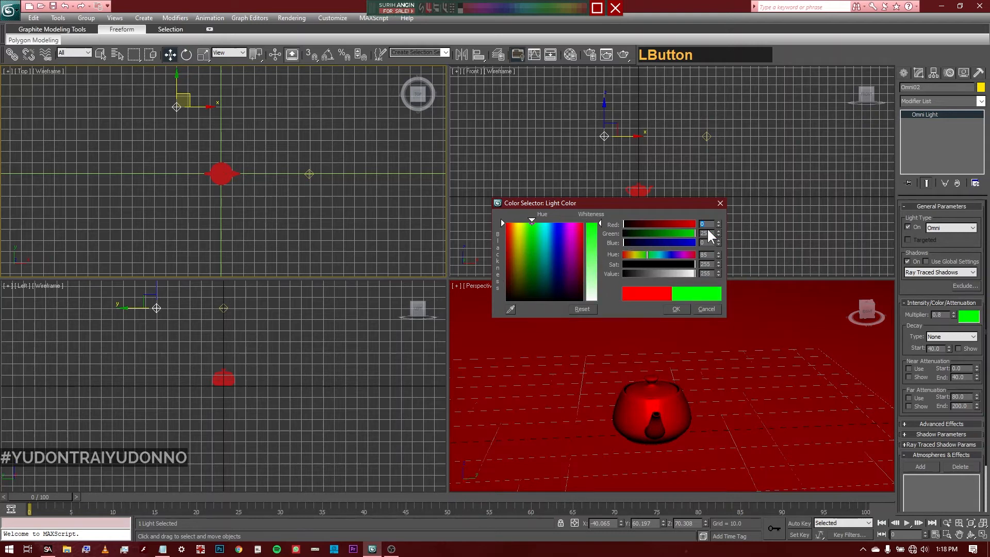
{"action": "left_click", "coordinate": [676, 308]}
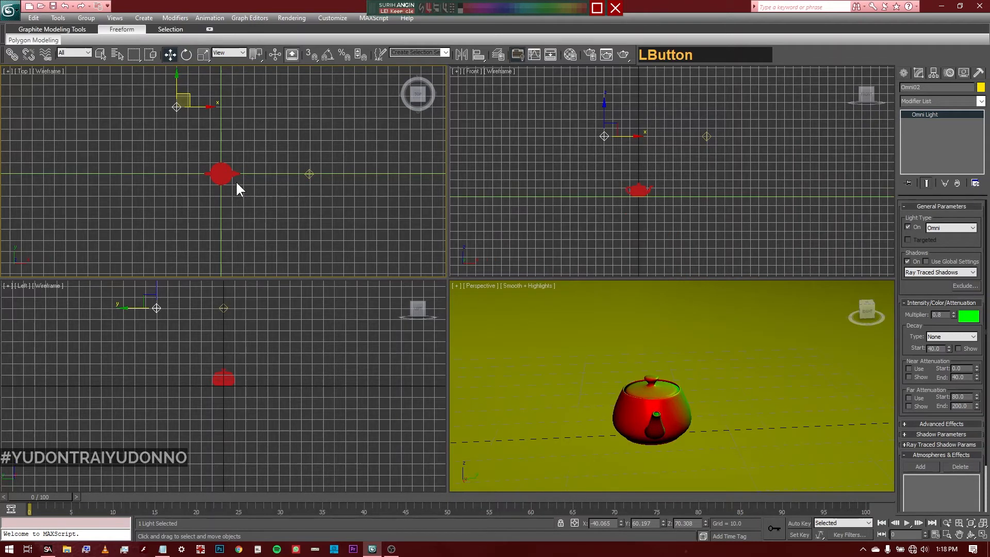
Step: Turn off shadows on both the green and red Omni lights, render the Perspective view, and close the image
{"action": "right_click", "coordinate": [589, 345]}
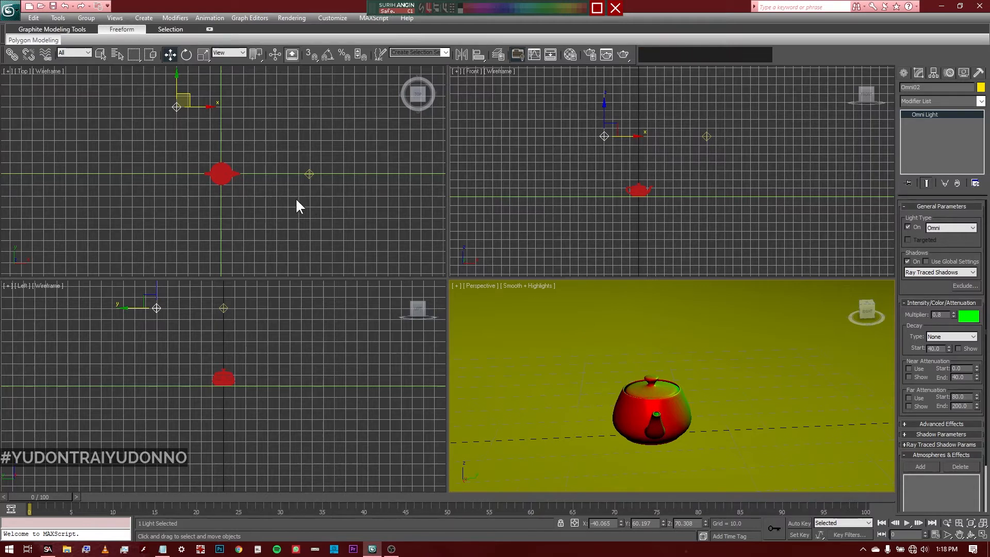
{"action": "left_click", "coordinate": [910, 262]}
{"action": "left_click_drag", "start_coordinate": [685, 115], "coordinate": [738, 161]}
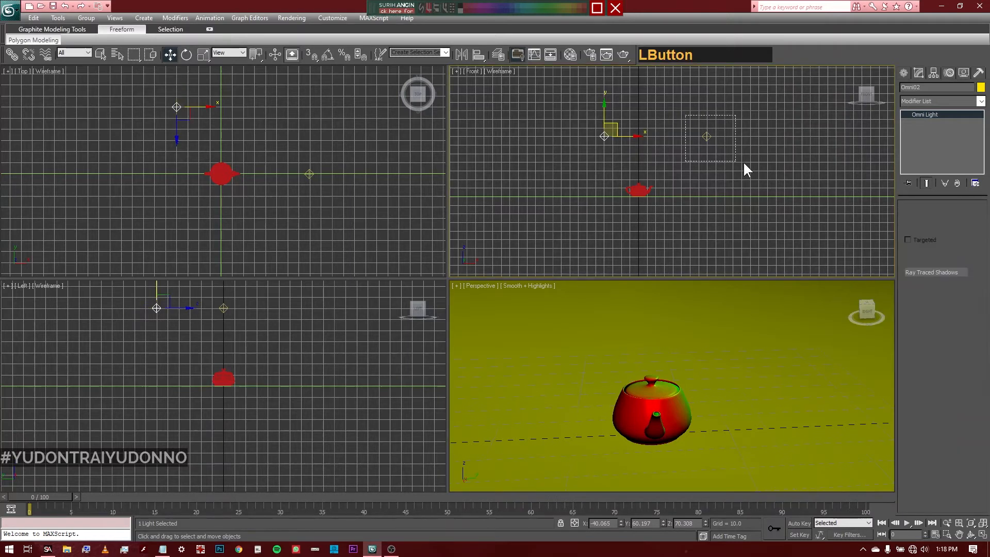
{"action": "left_click", "coordinate": [908, 261]}
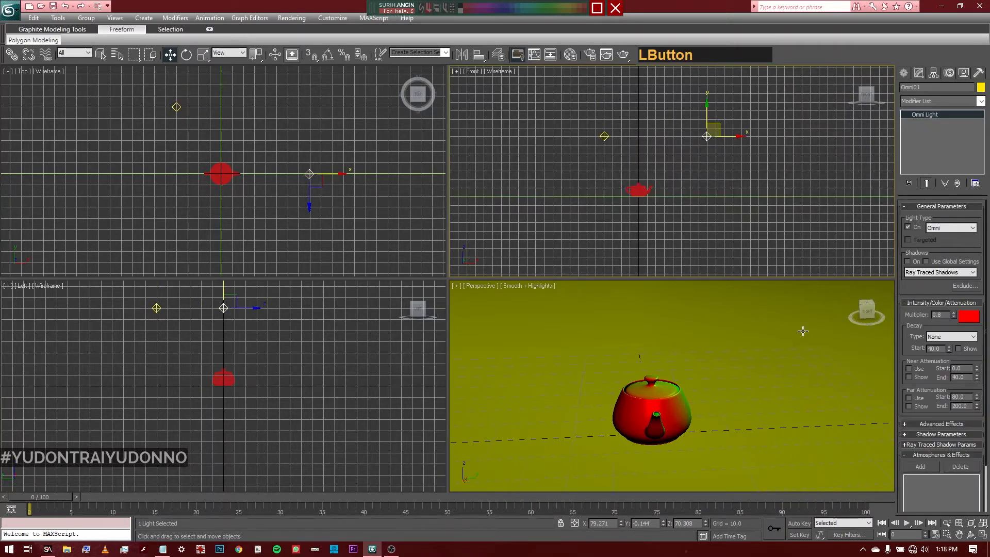
{"action": "right_click", "coordinate": [799, 312]}
{"action": "left_click", "coordinate": [623, 55]}
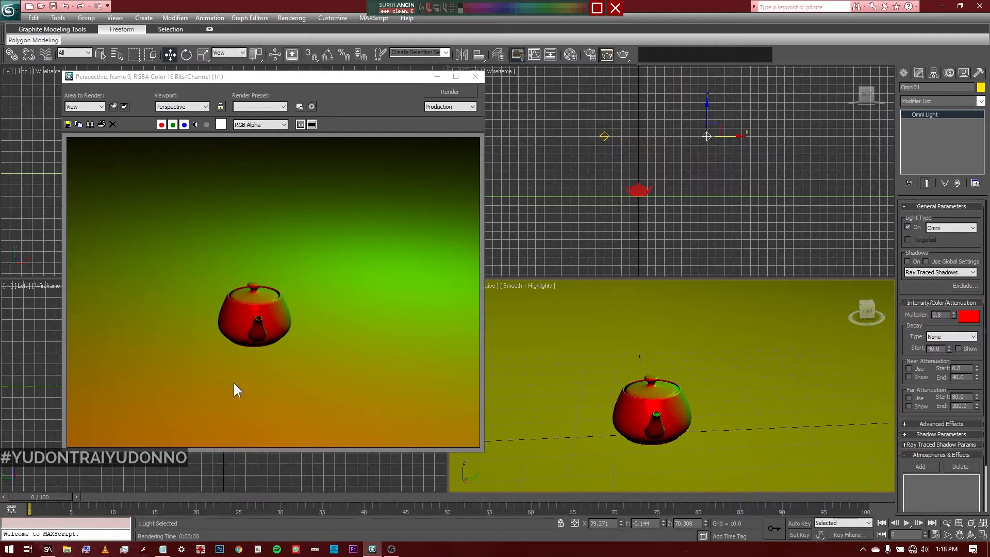
{"action": "left_click", "coordinate": [474, 77]}
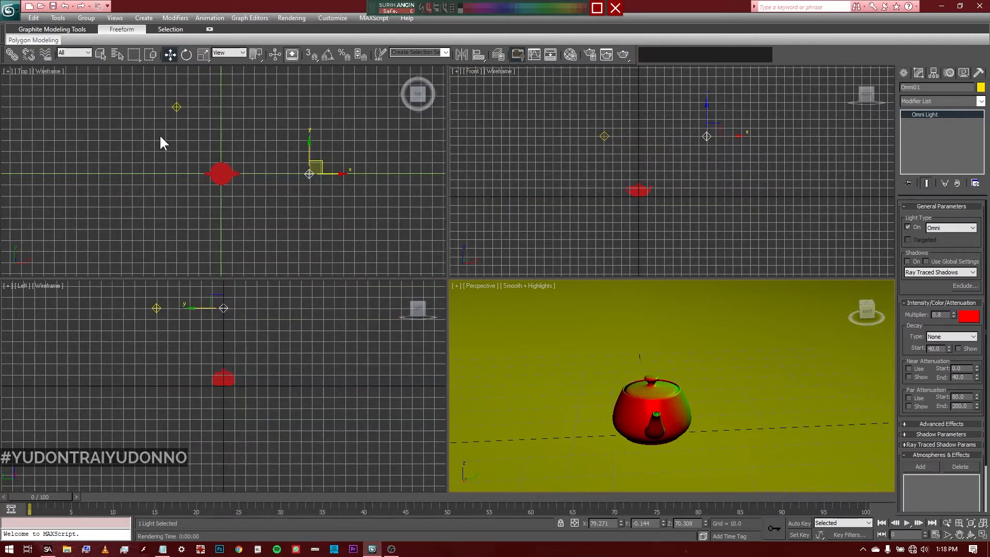
Step: Turn shadows back on for the red and green Omni lights
{"action": "left_click", "coordinate": [908, 262]}
{"action": "left_click_drag", "start_coordinate": [575, 113], "coordinate": [631, 147]}
{"action": "left_click", "coordinate": [908, 261]}
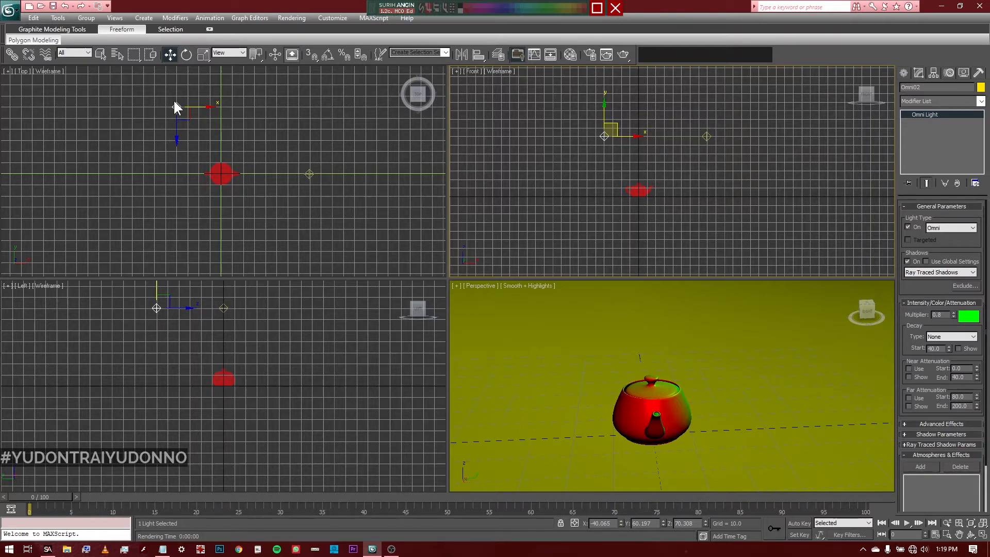
Step: Annotate the Top view in green with the green light's position, its direction to the teapot and the cast shadow, and clear the markings
{"action": "left_click", "coordinate": [597, 8]}
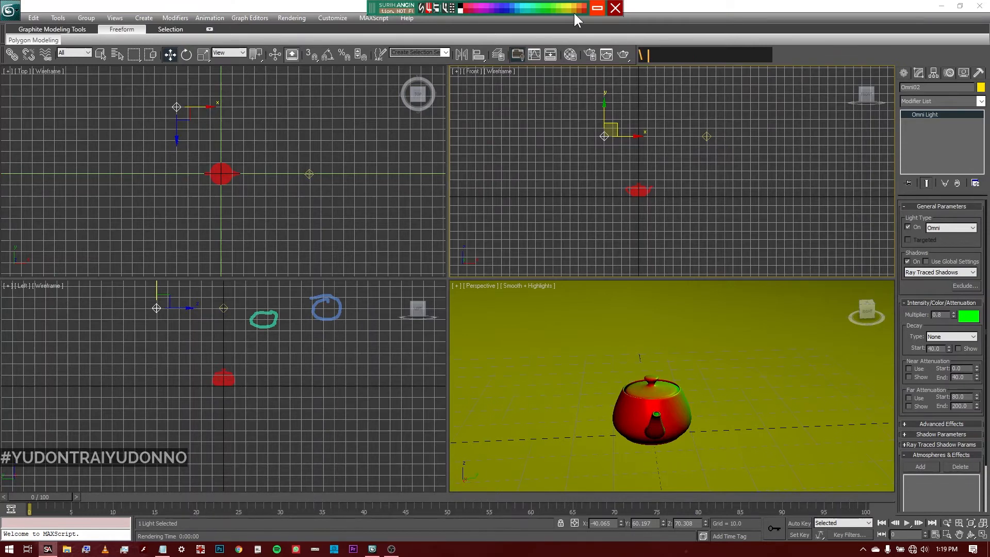
{"action": "left_click", "coordinate": [548, 6]}
{"action": "mouse_move", "coordinate": [179, 92]}
{"action": "left_mouse_down"}
{"action": "mouse_move", "coordinate": [163, 102]}
{"action": "mouse_move", "coordinate": [182, 93]}
{"action": "left_mouse_up"}
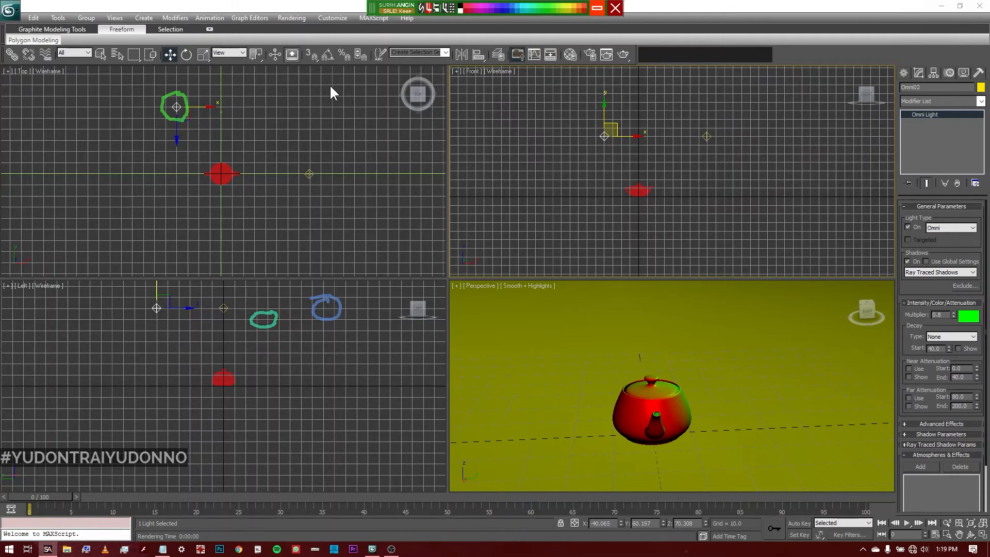
{"action": "mouse_move", "coordinate": [189, 126]}
{"action": "left_mouse_down"}
{"action": "mouse_move", "coordinate": [228, 191]}
{"action": "mouse_move", "coordinate": [247, 202]}
{"action": "mouse_move", "coordinate": [230, 201]}
{"action": "left_mouse_up"}
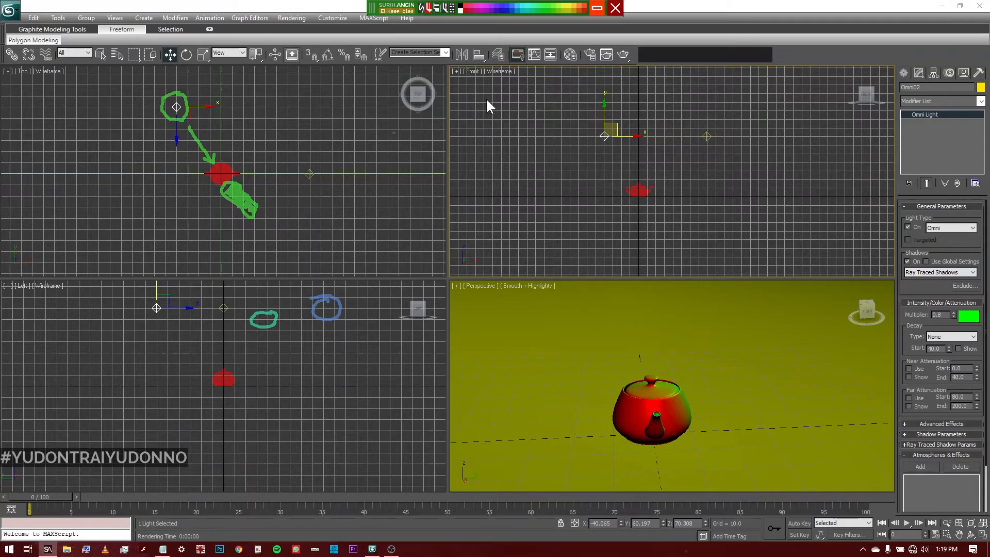
{"action": "right_click", "coordinate": [580, 343]}
{"action": "left_click", "coordinate": [597, 8]}
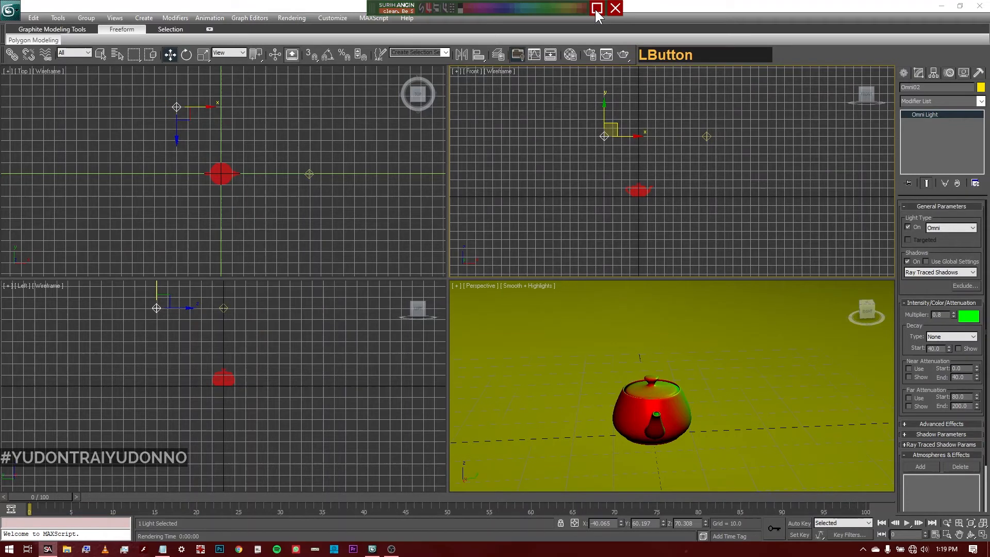
Step: Render the Perspective view with shadows on for both colored lights and close the image
{"action": "right_click", "coordinate": [635, 321]}
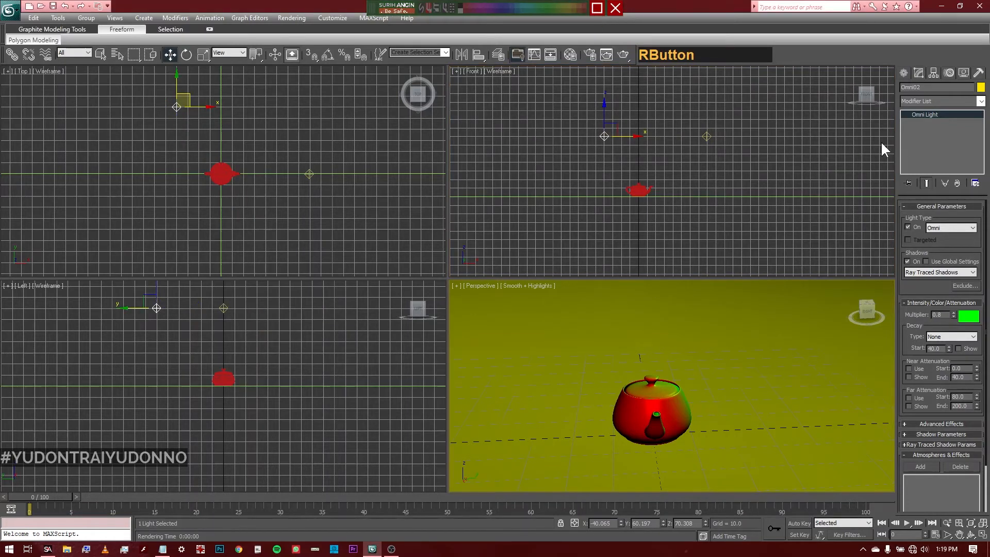
{"action": "left_click", "coordinate": [623, 54]}
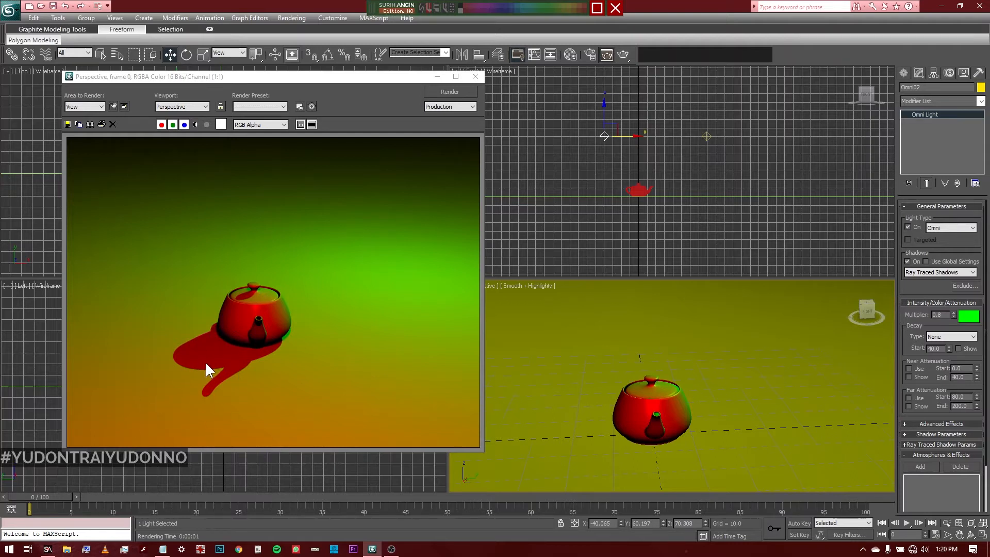
{"action": "left_click", "coordinate": [475, 76]}
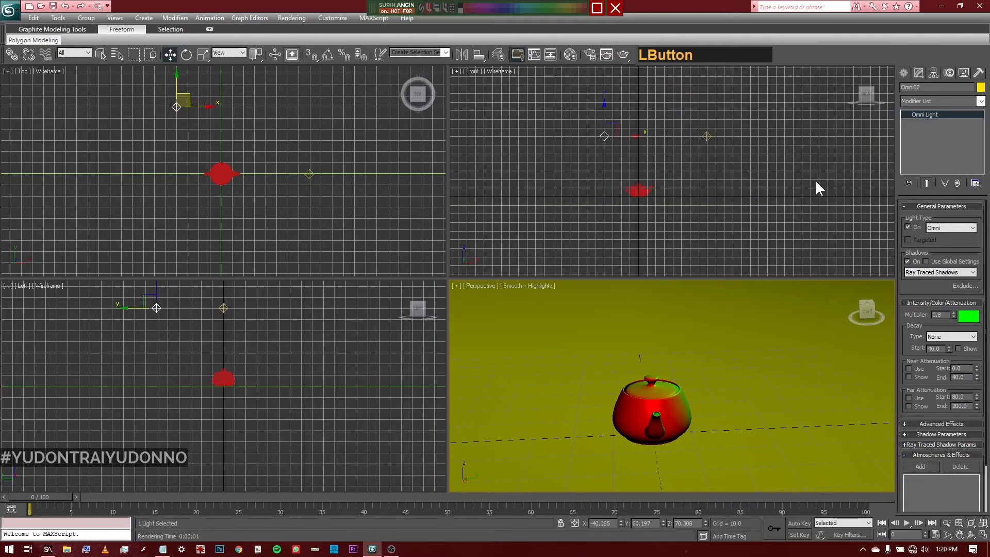
Step: Render the Perspective view from above the teapot with the red and green lights and close the image
{"action": "left_click", "coordinate": [707, 136]}
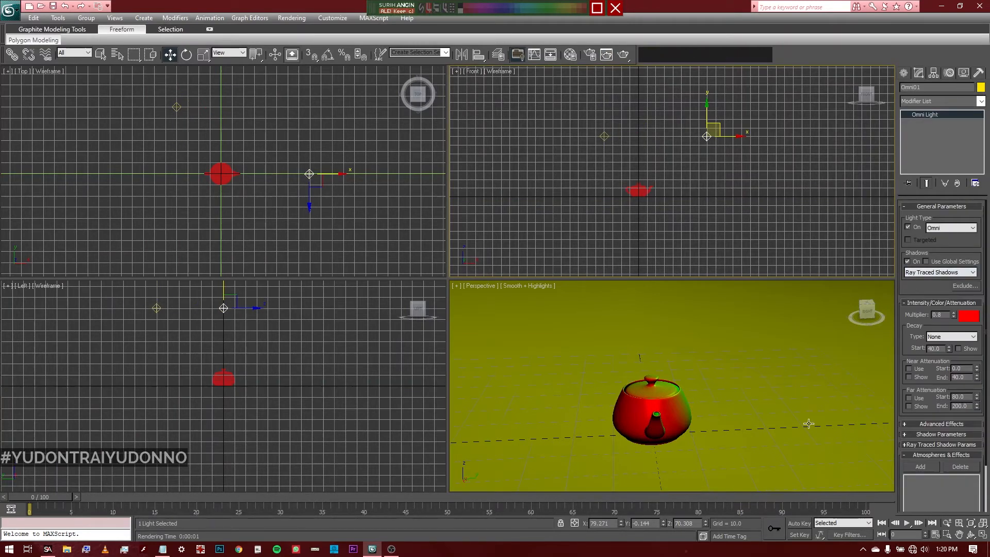
{"action": "left_click", "coordinate": [972, 535]}
{"action": "left_click", "coordinate": [658, 393]}
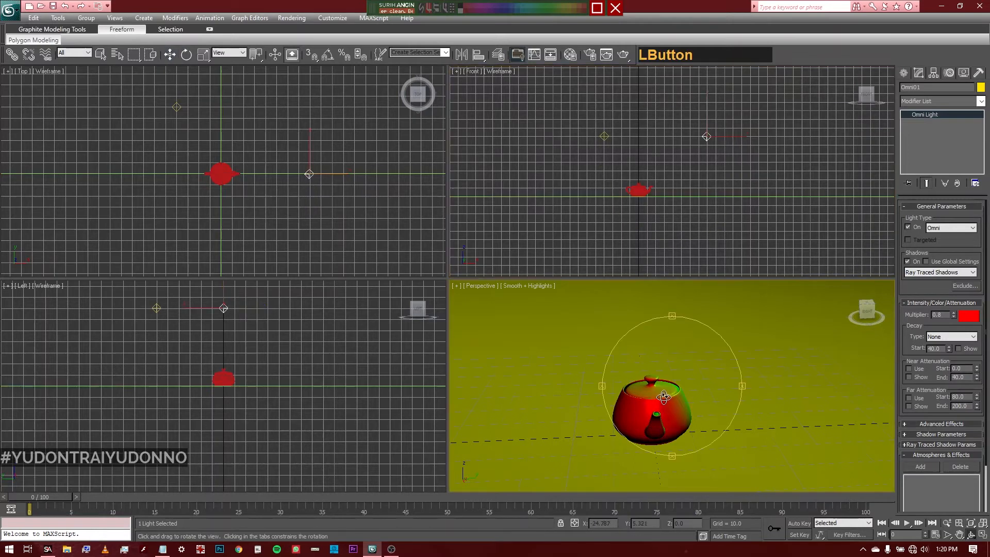
{"action": "left_click_drag", "start_coordinate": [657, 393], "coordinate": [739, 452]}
{"action": "middle_click_drag", "start_coordinate": [678, 402], "coordinate": [644, 362]}
{"action": "left_click", "coordinate": [644, 363]}
{"action": "left_click_drag", "start_coordinate": [644, 363], "coordinate": [644, 336]}
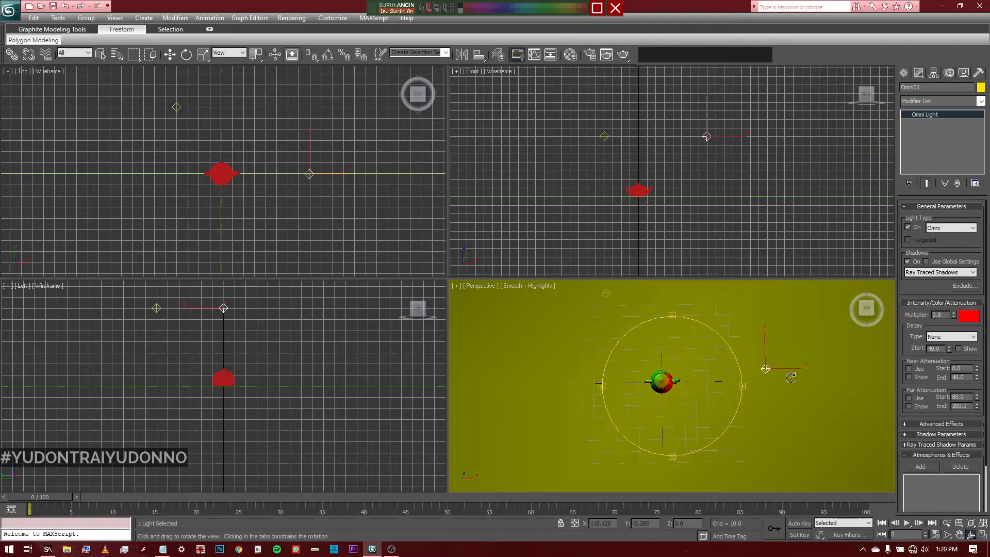
{"action": "scroll", "coordinate": [663, 388], "scroll_direction": "up", "scroll_amount": 8}
{"action": "middle_click_drag", "start_coordinate": [663, 388], "coordinate": [686, 388]}
{"action": "scroll", "coordinate": [687, 387], "scroll_direction": "down", "scroll_amount": 3}
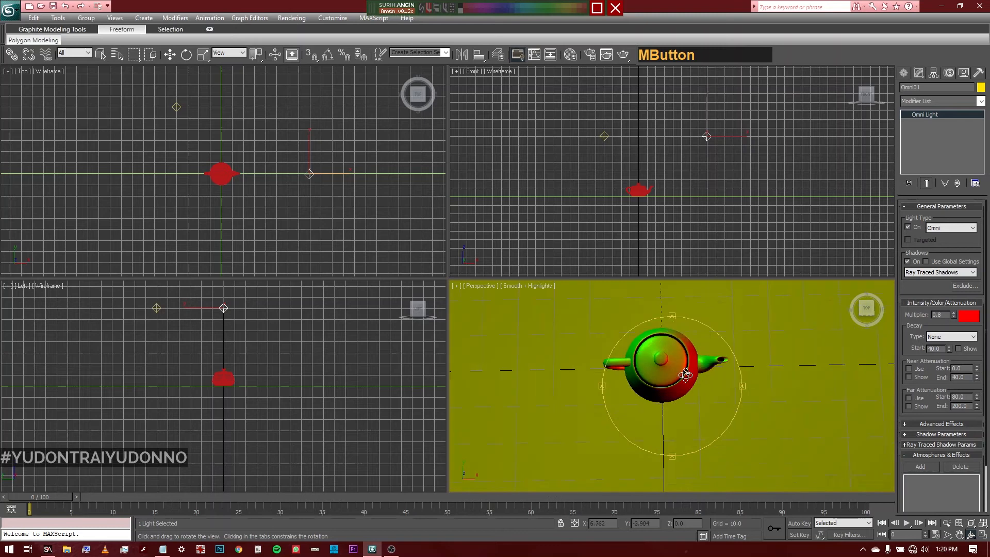
{"action": "left_click", "coordinate": [622, 55]}
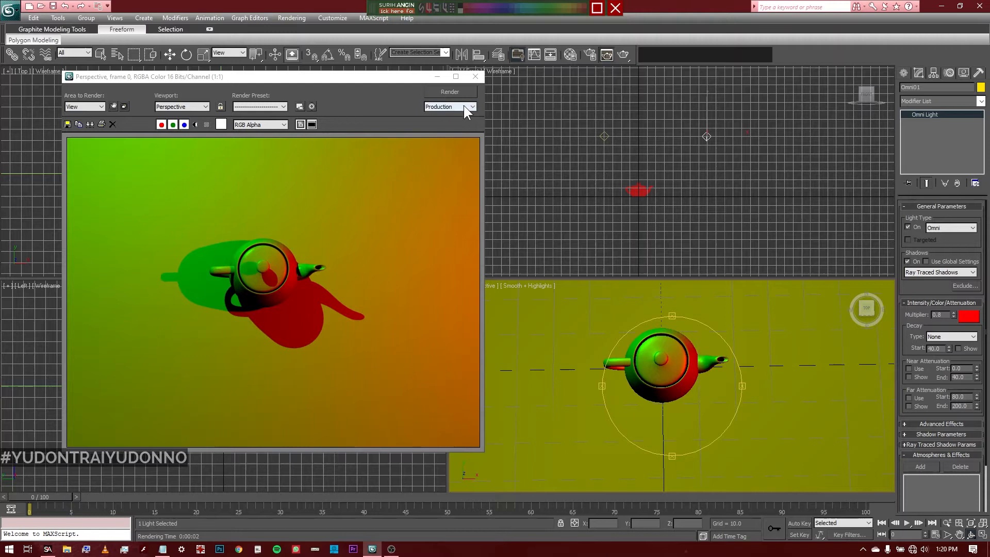
{"action": "left_click", "coordinate": [476, 76]}
Step: Clone the green Omni light as a copy on the opposite side of the teapot in the Top view, at about Y -60
{"action": "right_click", "coordinate": [174, 110]}
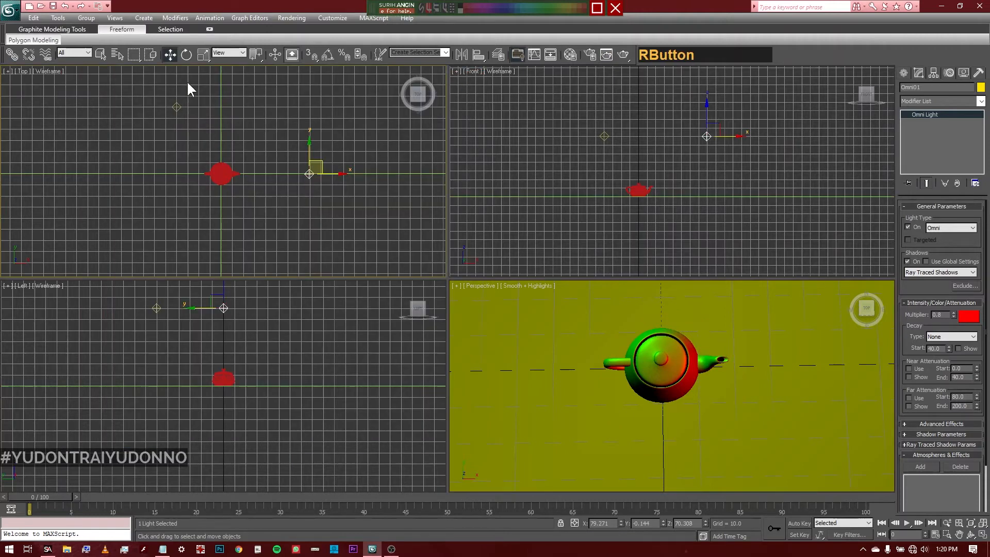
{"action": "left_click", "coordinate": [177, 107]}
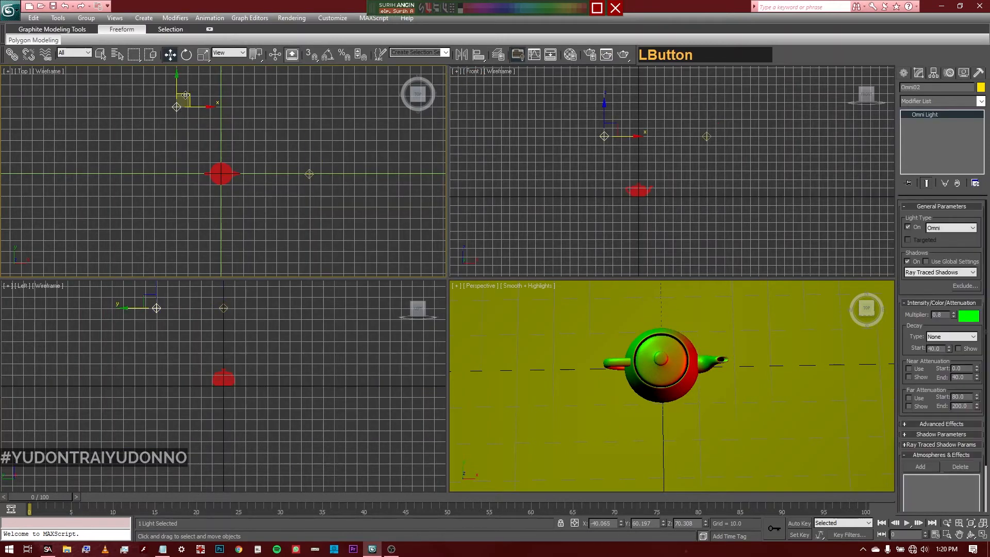
{"action": "left_click_drag", "start_coordinate": [177, 95], "coordinate": [174, 210], "text": "shift"}
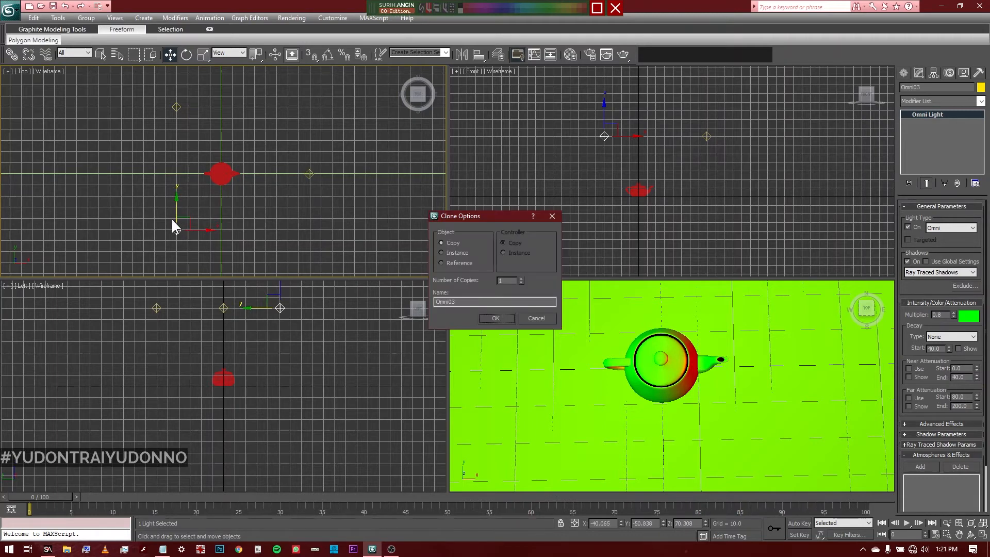
{"action": "left_click", "coordinate": [503, 320]}
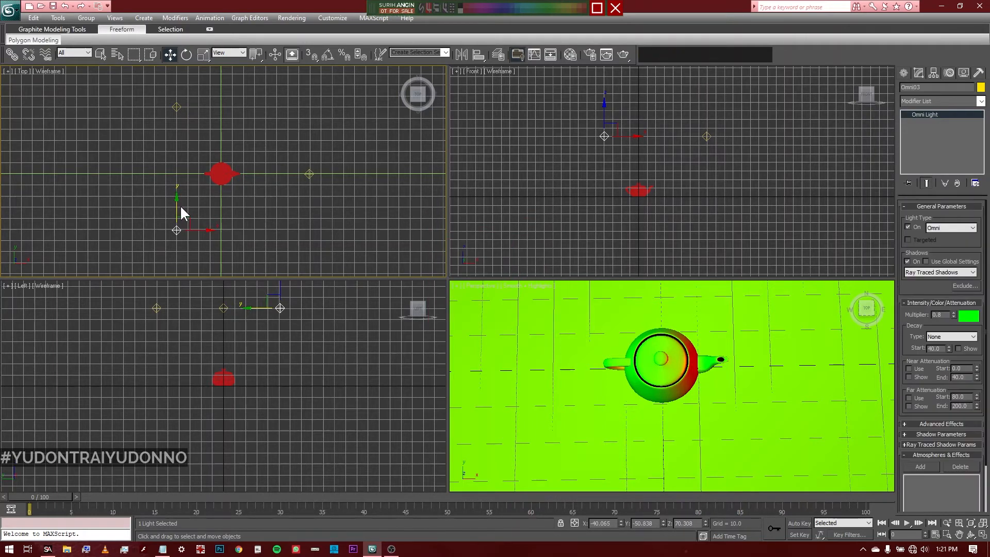
{"action": "left_click_drag", "start_coordinate": [175, 209], "coordinate": [175, 220]}
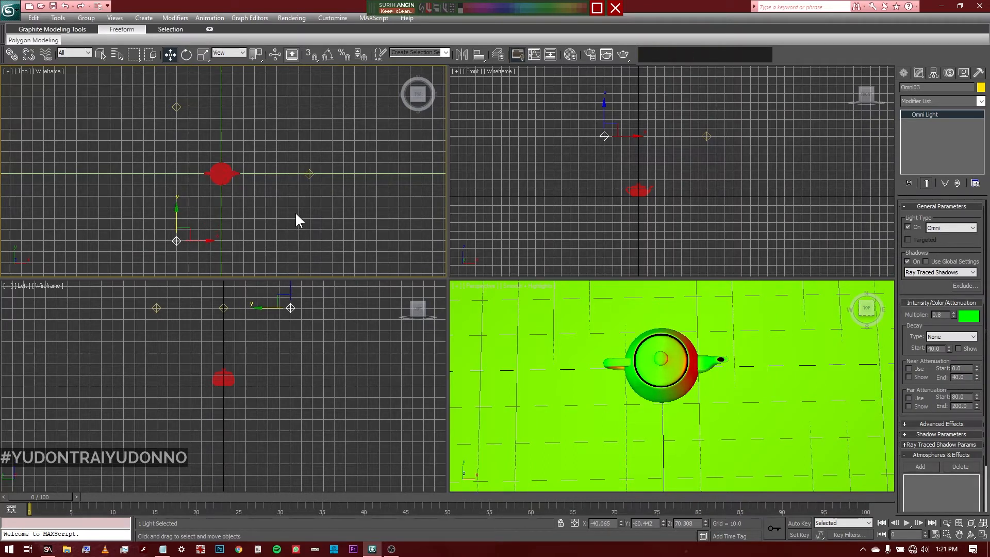
Step: Set the copied Omni light's color to blue with red 0, green 0 and blue 255
{"action": "left_click", "coordinate": [972, 317]}
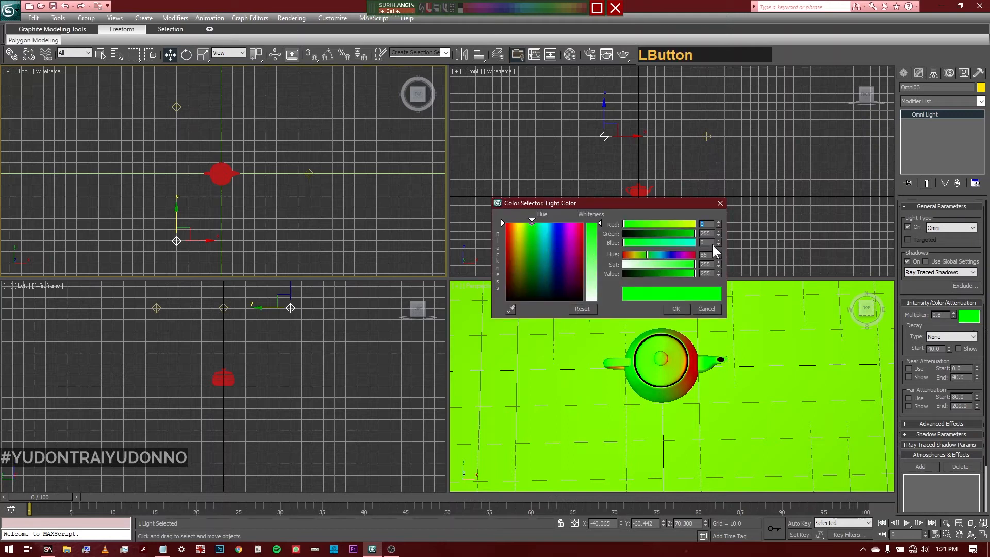
{"action": "left_click_drag", "start_coordinate": [688, 234], "coordinate": [609, 243]}
{"action": "left_click_drag", "start_coordinate": [648, 240], "coordinate": [694, 242]}
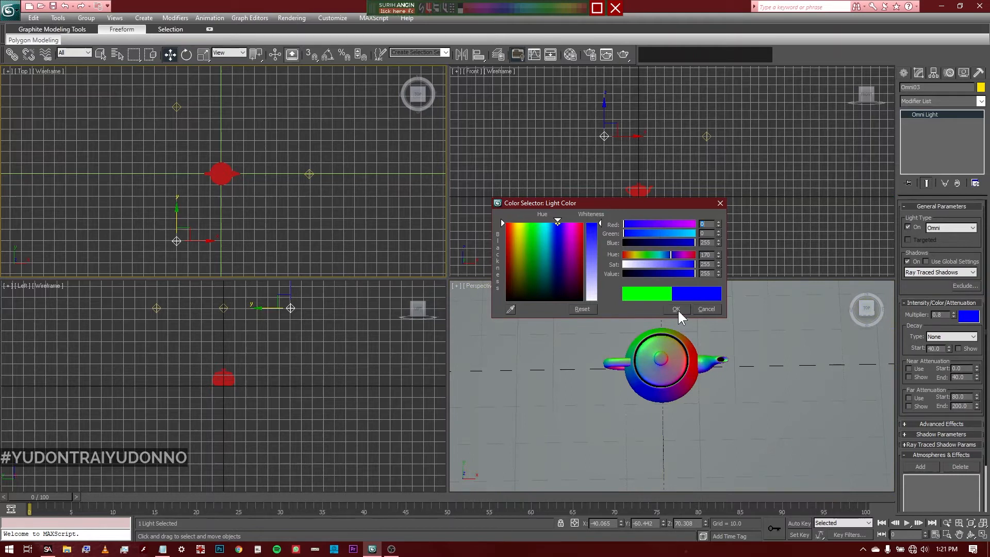
{"action": "left_click", "coordinate": [677, 309]}
{"action": "right_click", "coordinate": [586, 340]}
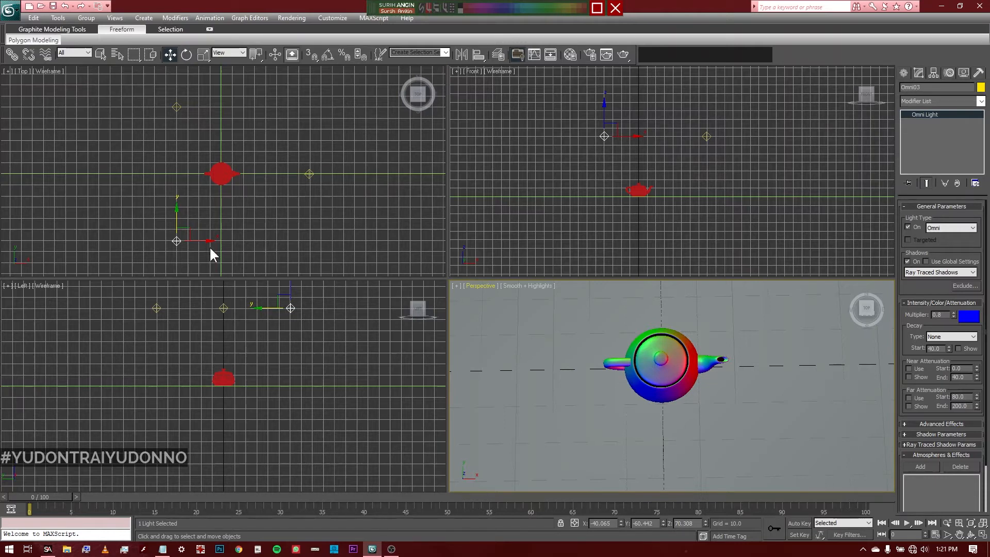
Step: Annotate the Top view in blue with the blue light's position, its direction to the teapot and the cast shadow, and clear the markings
{"action": "left_click", "coordinate": [597, 8]}
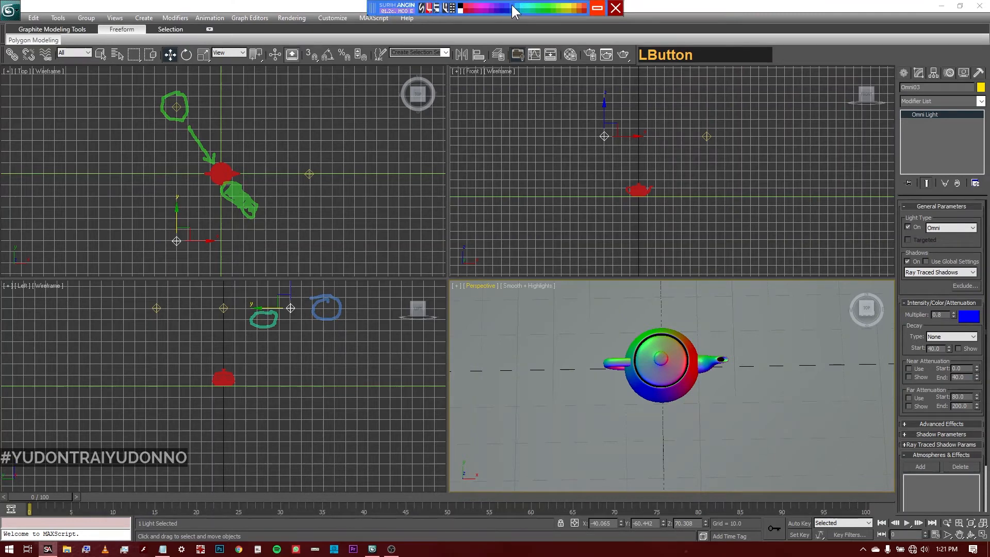
{"action": "mouse_move", "coordinate": [181, 251]}
{"action": "left_mouse_down"}
{"action": "mouse_move", "coordinate": [181, 225]}
{"action": "mouse_move", "coordinate": [213, 192]}
{"action": "left_mouse_up"}
{"action": "mouse_move", "coordinate": [225, 153]}
{"action": "left_mouse_down"}
{"action": "mouse_move", "coordinate": [249, 124]}
{"action": "mouse_move", "coordinate": [247, 147]}
{"action": "left_mouse_up"}
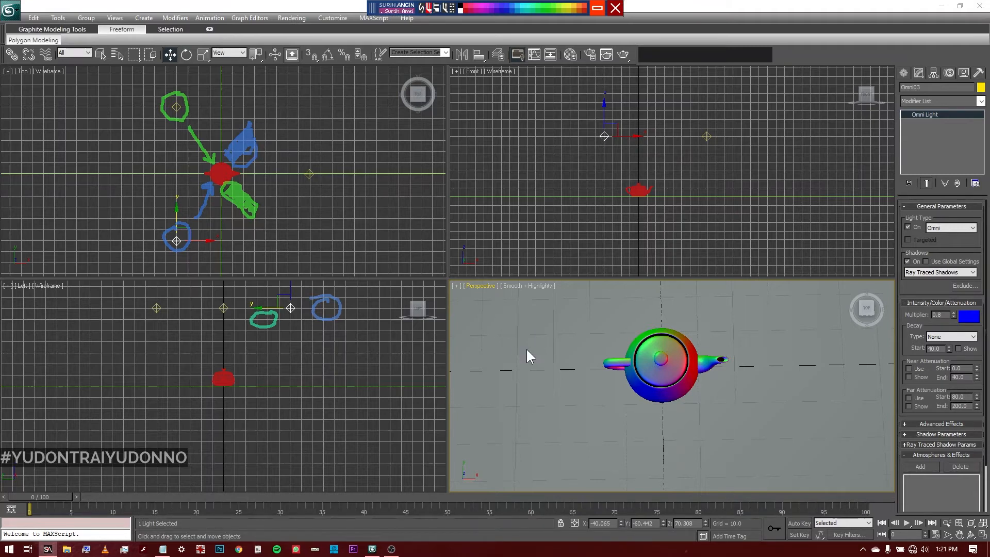
{"action": "right_click", "coordinate": [571, 233]}
Step: Render the teapot with all three colored lights from above, close the image, and render it again from a closer angled view
{"action": "left_click", "coordinate": [620, 54]}
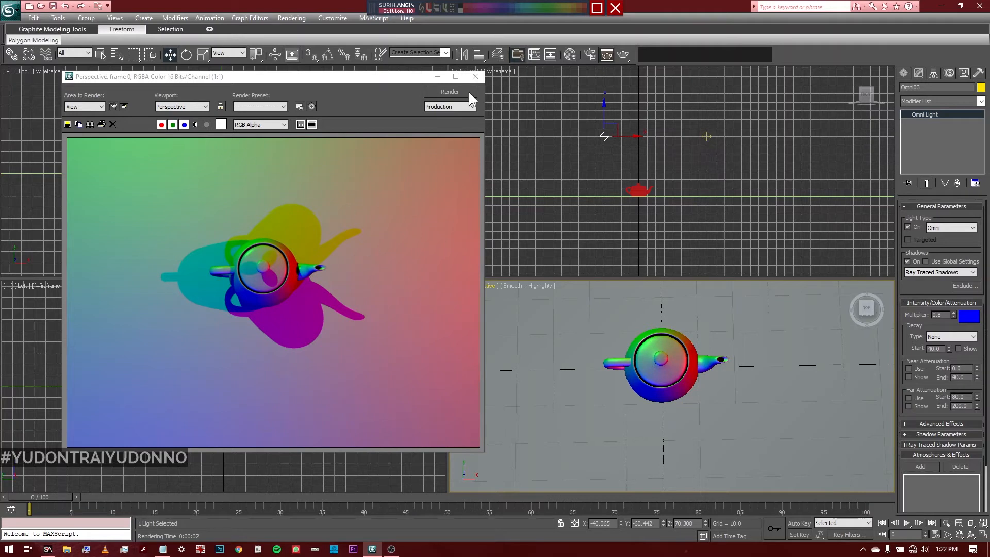
{"action": "left_click", "coordinate": [475, 76]}
{"action": "left_click", "coordinate": [972, 534]}
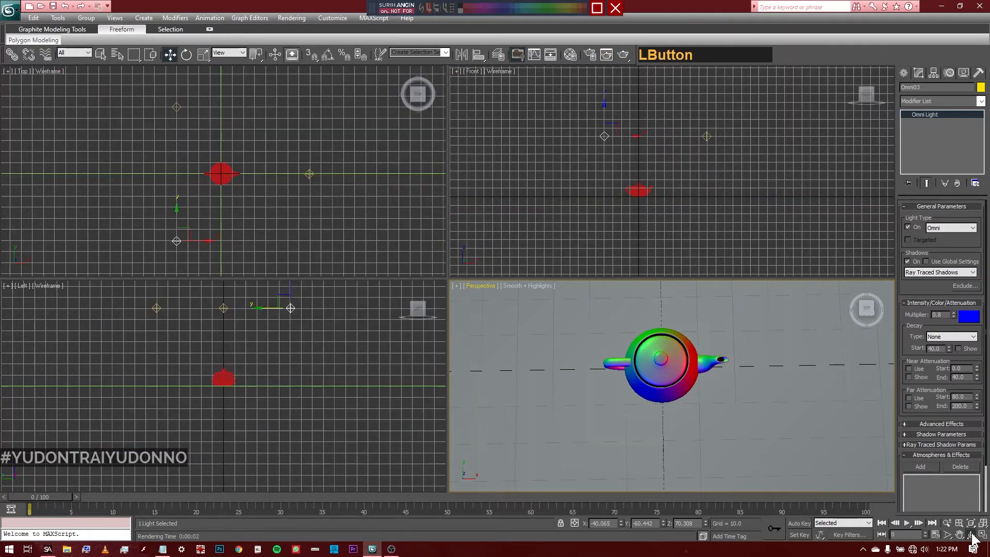
{"action": "mouse_move", "coordinate": [689, 389]}
{"action": "left_mouse_down"}
{"action": "mouse_move", "coordinate": [686, 361]}
{"action": "mouse_move", "coordinate": [682, 378]}
{"action": "left_mouse_up"}
{"action": "scroll", "coordinate": [684, 379], "scroll_direction": "up", "scroll_amount": 4}
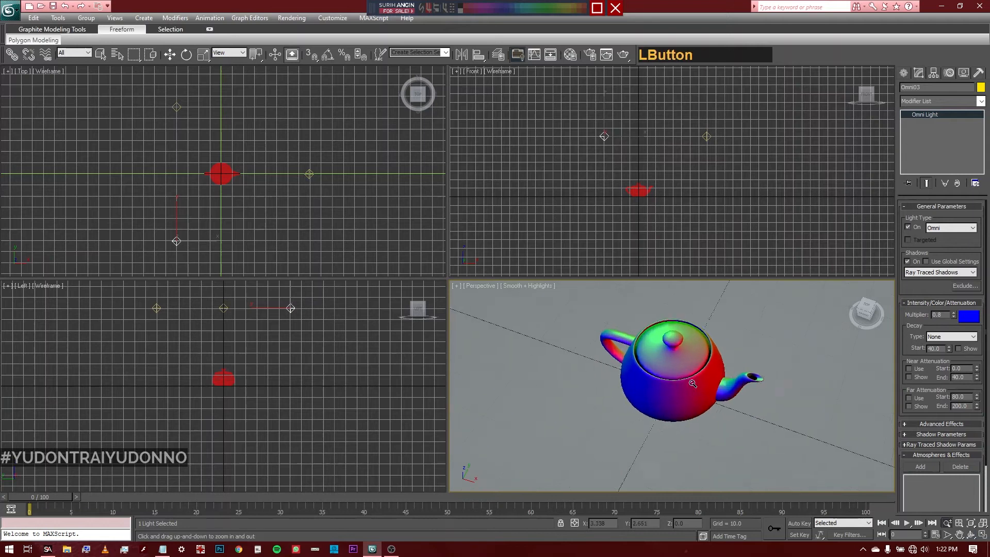
{"action": "middle_click_drag", "start_coordinate": [690, 376], "coordinate": [633, 391]}
{"action": "middle_click_drag", "start_coordinate": [634, 397], "coordinate": [638, 387], "text": "ctrl+alt"}
{"action": "left_click_drag", "start_coordinate": [638, 387], "coordinate": [634, 387]}
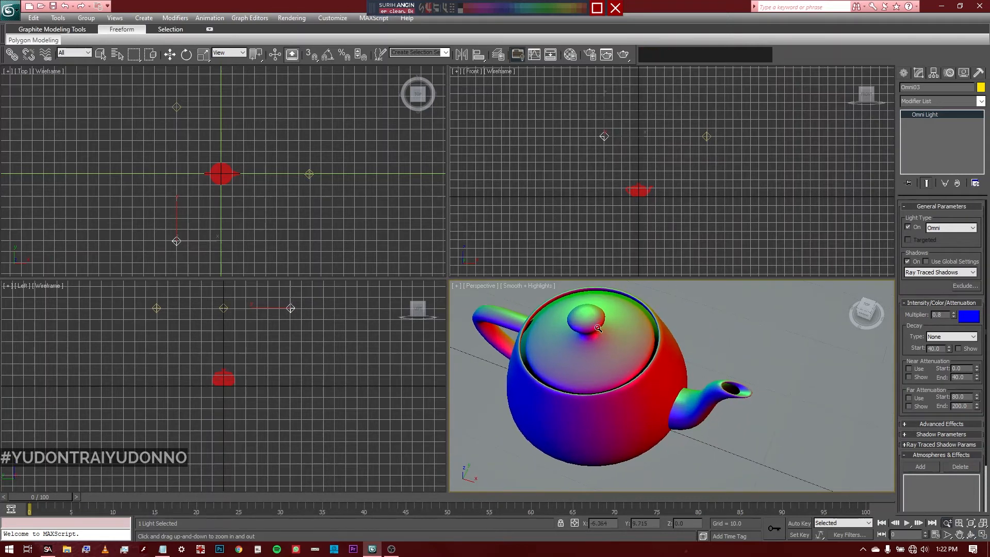
{"action": "left_click", "coordinate": [623, 54]}
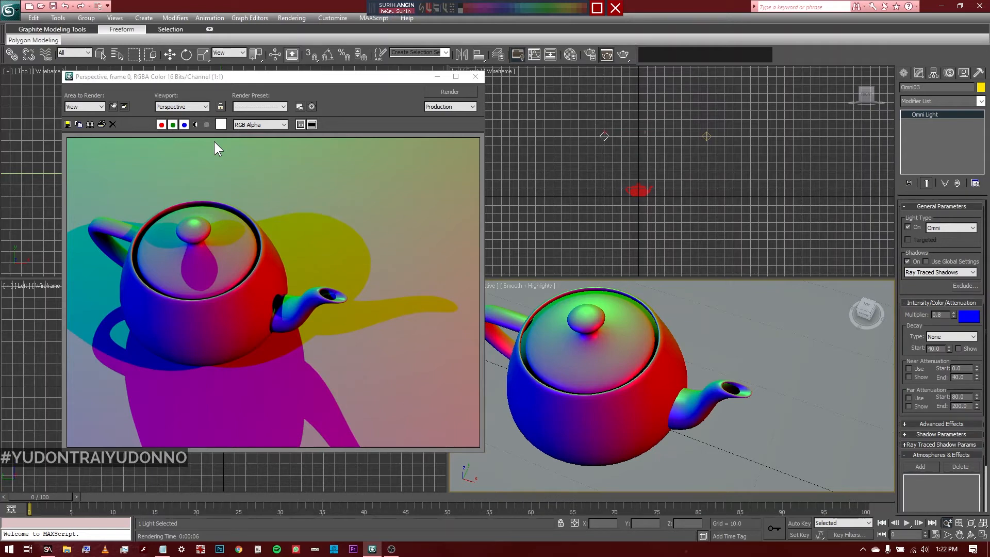
{"action": "key", "text": "ctrl"}
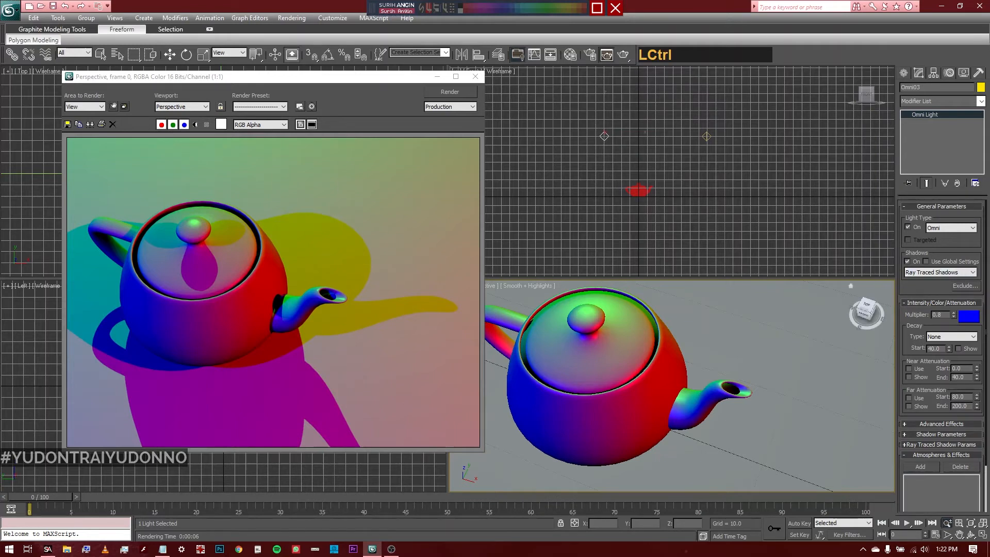
{"action": "left_click", "coordinate": [917, 294]}
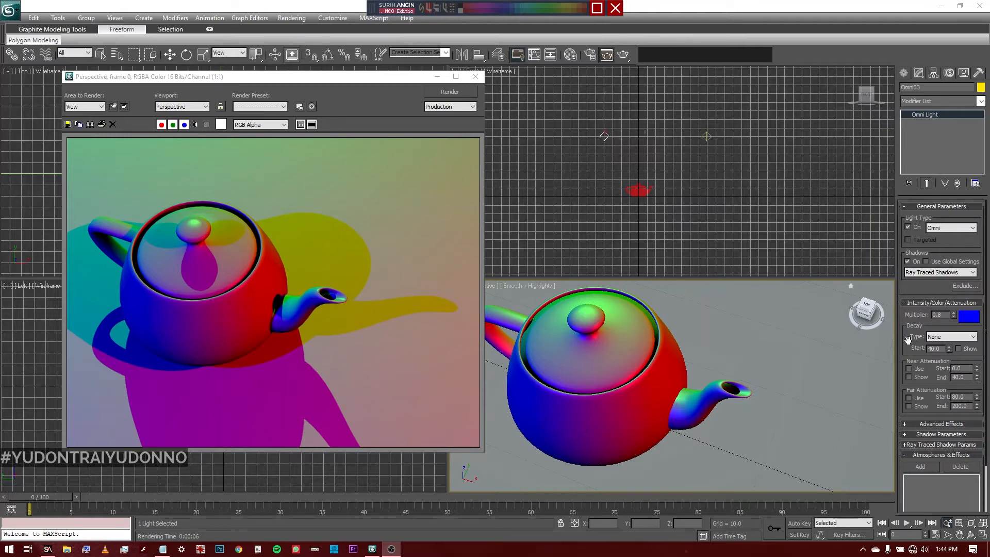
{"action": "left_click_drag", "start_coordinate": [909, 340], "coordinate": [908, 307]}
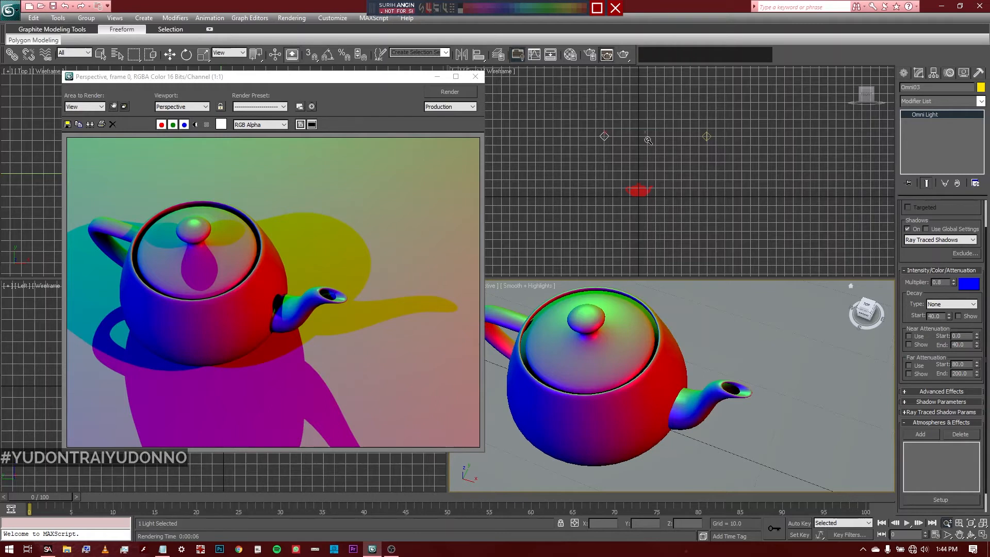
Step: Delete all three Omni lights from the scene and close the rendered image
{"action": "right_click", "coordinate": [568, 124]}
{"action": "left_click_drag", "start_coordinate": [568, 123], "coordinate": [749, 154]}
{"action": "key", "text": "Delete"}
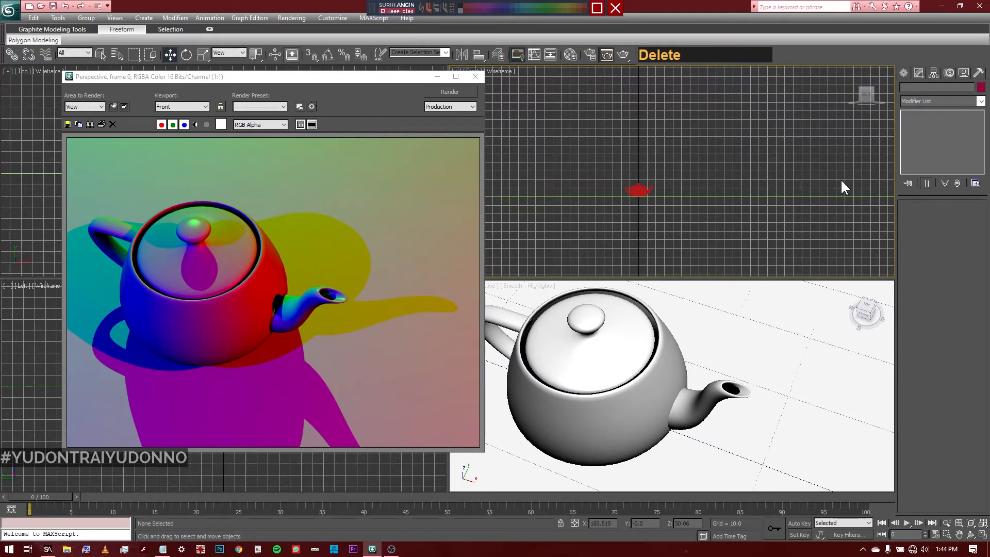
{"action": "left_click", "coordinate": [475, 76]}
Step: Create a Target Spot light in the Top view, aimed at the teapot from the upper right at a distance of about 83
{"action": "left_click", "coordinate": [904, 73]}
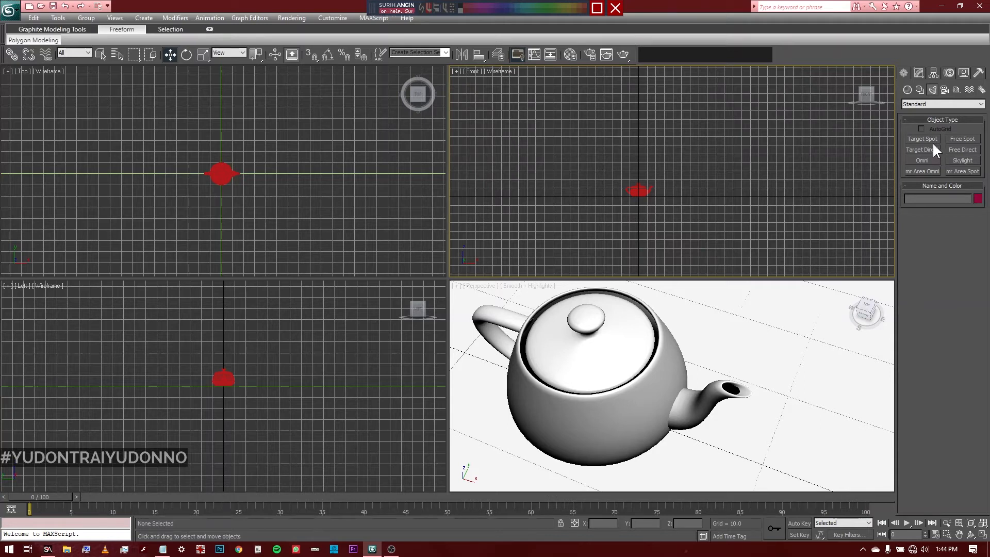
{"action": "left_click", "coordinate": [937, 137]}
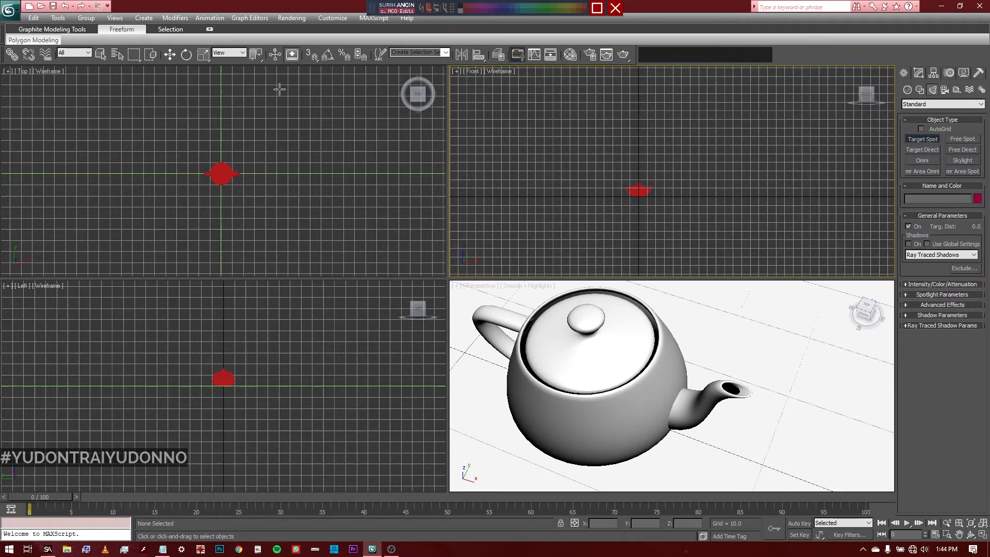
{"action": "left_click_drag", "start_coordinate": [283, 86], "coordinate": [328, 82]}
{"action": "left_click_drag", "start_coordinate": [274, 106], "coordinate": [233, 160]}
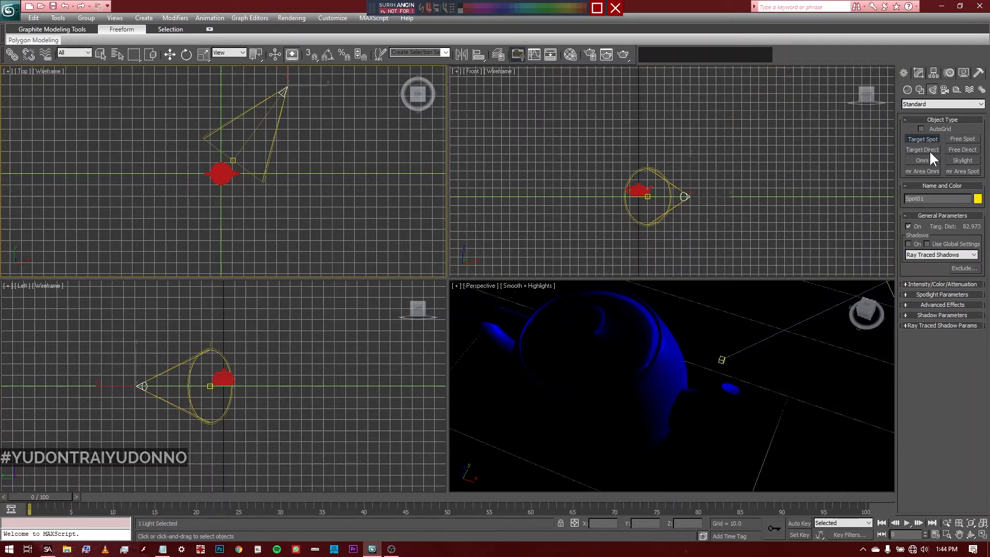
Step: Create a Target Direct light in the Top view, aimed at the teapot from the lower right at a distance of about 85
{"action": "left_click", "coordinate": [928, 150]}
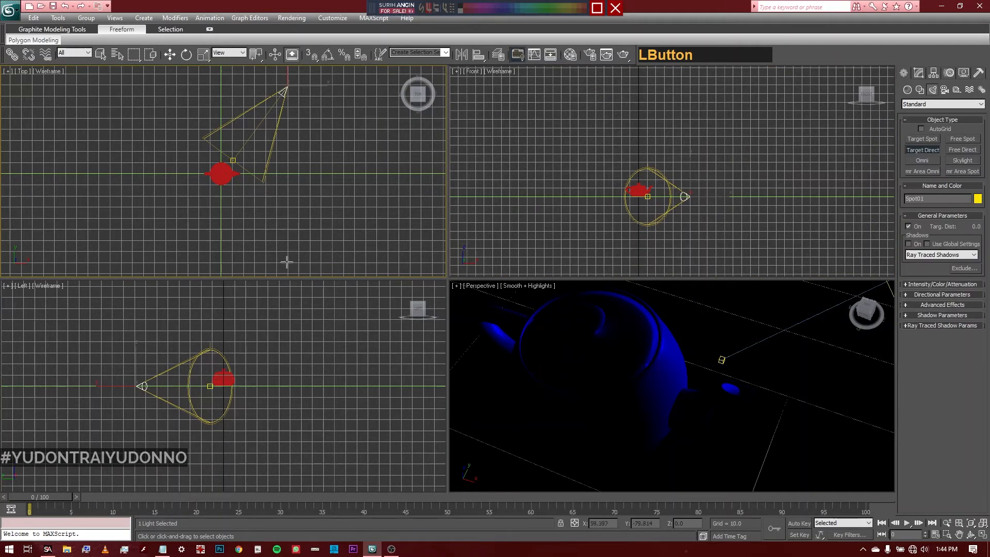
{"action": "left_click_drag", "start_coordinate": [287, 263], "coordinate": [230, 188]}
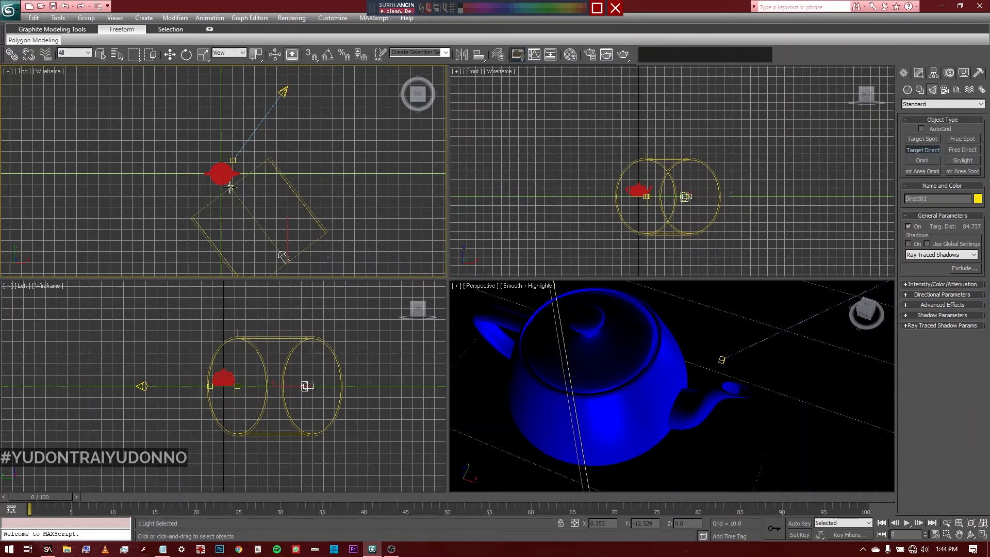
{"action": "right_click", "coordinate": [325, 186]}
{"action": "left_click", "coordinate": [355, 218]}
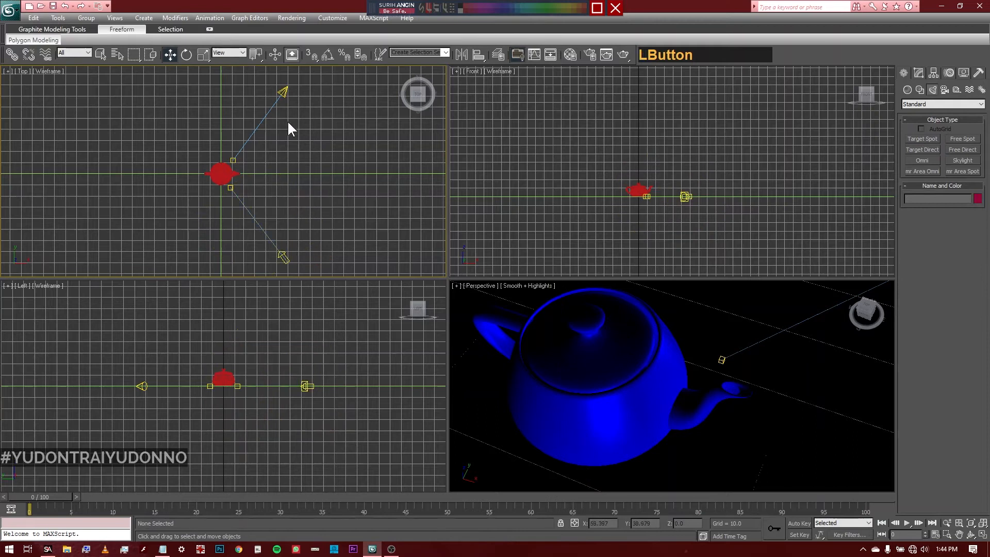
Step: Set the Target Spot light's color to green with red 0, green 255 and blue 0
{"action": "left_click", "coordinate": [283, 92]}
{"action": "left_click", "coordinate": [919, 72]}
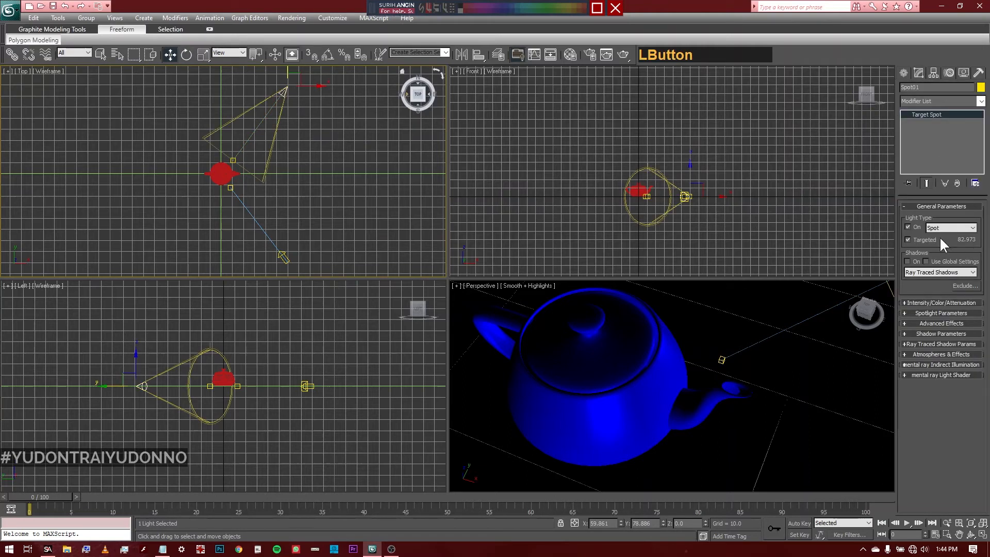
{"action": "left_click", "coordinate": [935, 302]}
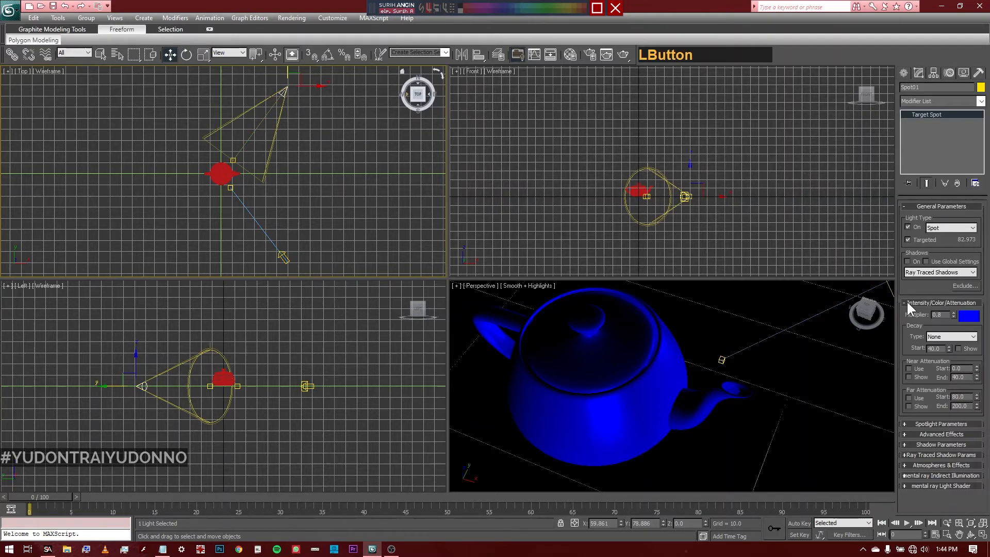
{"action": "left_click", "coordinate": [969, 317]}
{"action": "left_click_drag", "start_coordinate": [670, 234], "coordinate": [611, 255]}
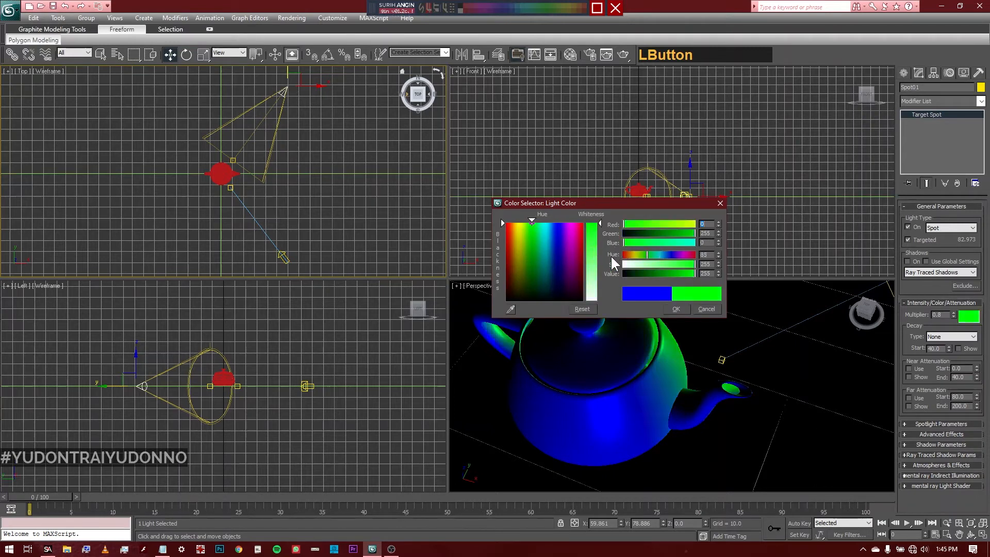
{"action": "left_click", "coordinate": [676, 307]}
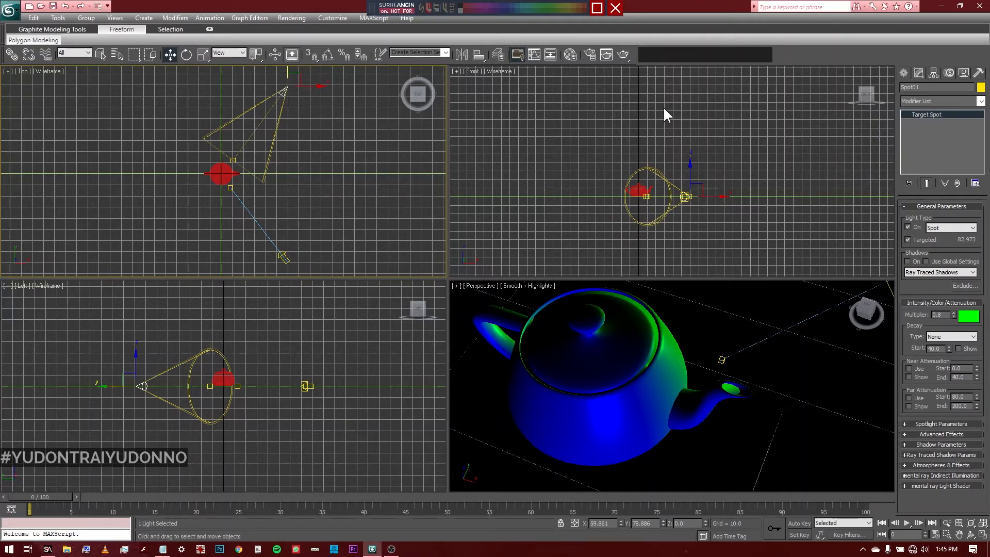
Step: Compare the Target Spot light's cone with the Target Direct light's cylindrical beam in the Top, Front and Left views
{"action": "left_click", "coordinate": [288, 260]}
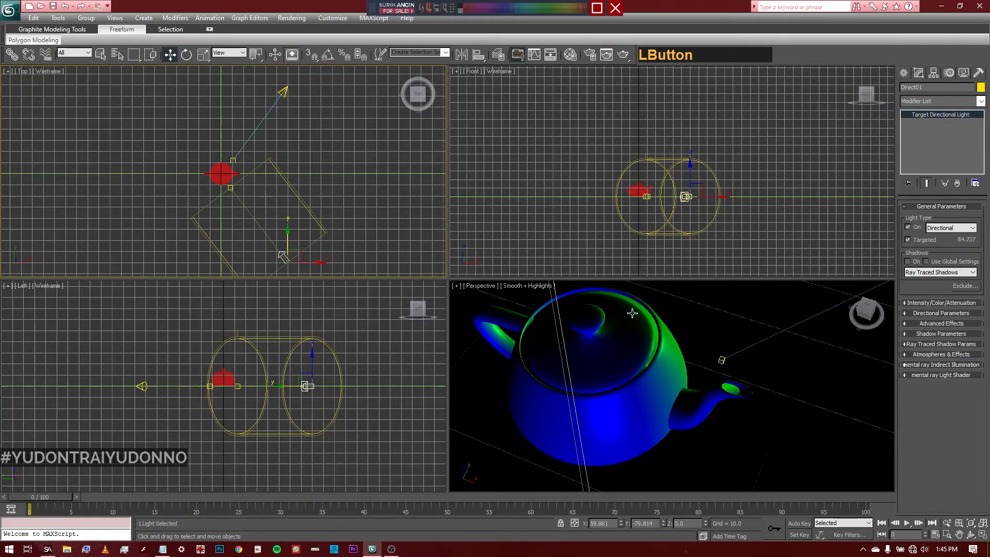
{"action": "left_click", "coordinate": [906, 302]}
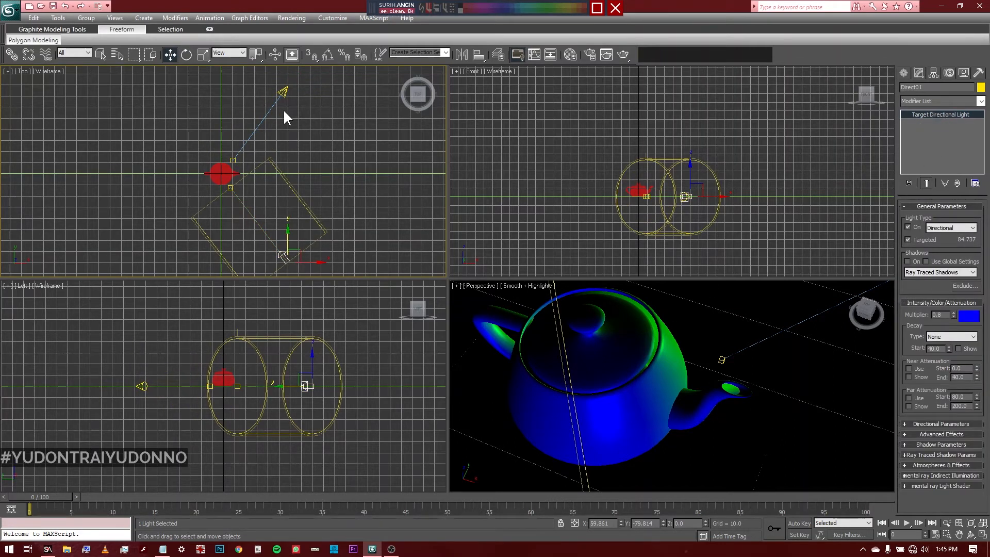
{"action": "left_click", "coordinate": [284, 88]}
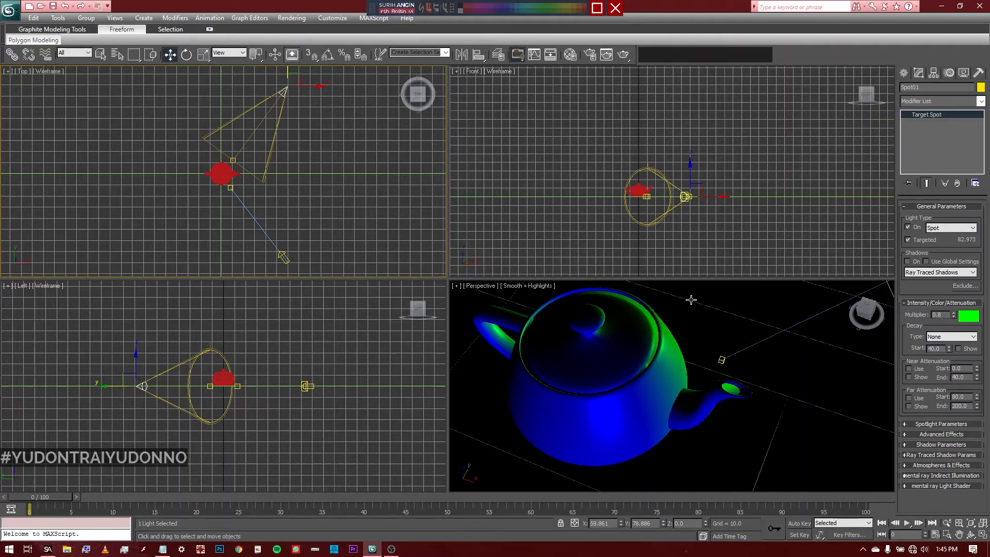
{"action": "right_click", "coordinate": [691, 218]}
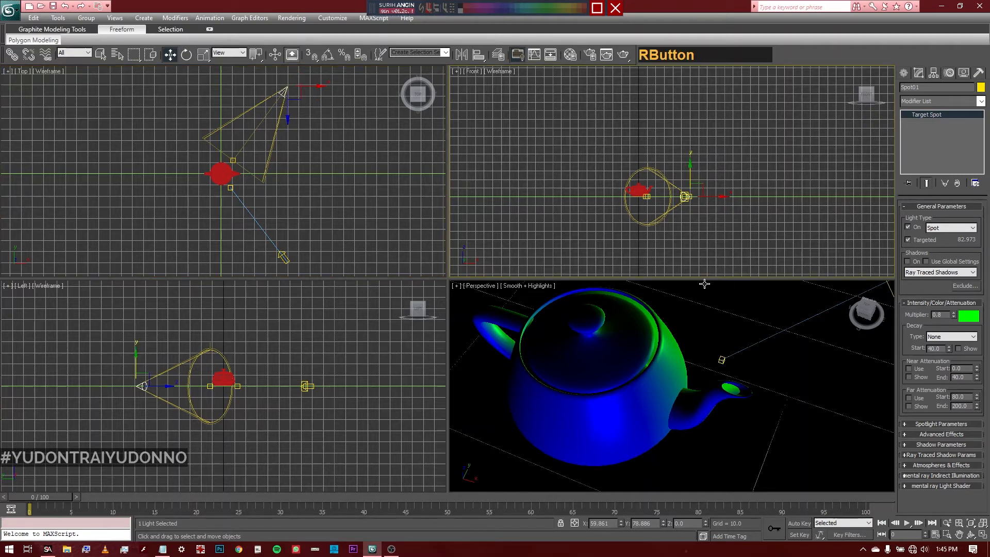
{"action": "scroll", "coordinate": [695, 208], "scroll_direction": "up", "scroll_amount": 3}
{"action": "middle_click_drag", "start_coordinate": [695, 207], "coordinate": [696, 193]}
{"action": "middle_click_drag", "start_coordinate": [704, 139], "coordinate": [704, 139]}
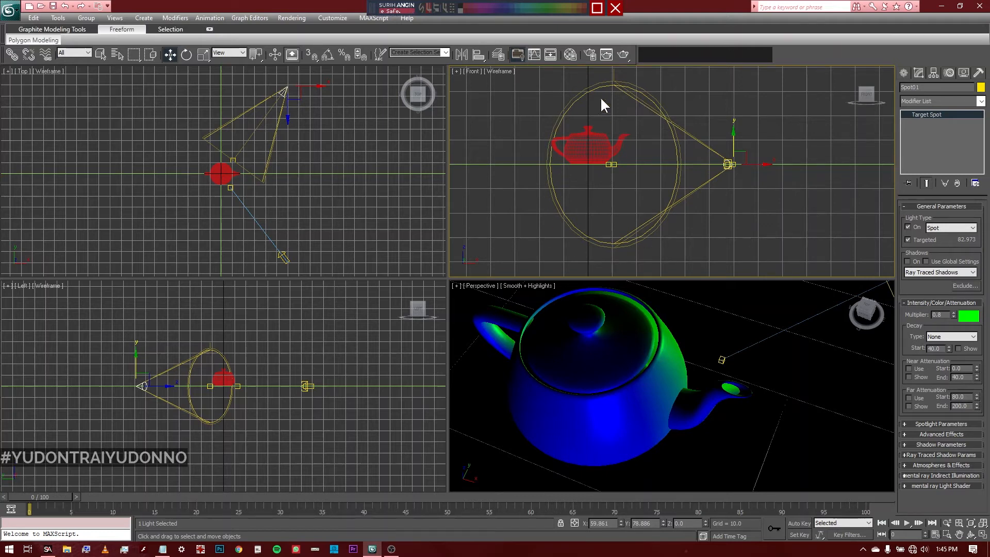
{"action": "left_click", "coordinate": [288, 260]}
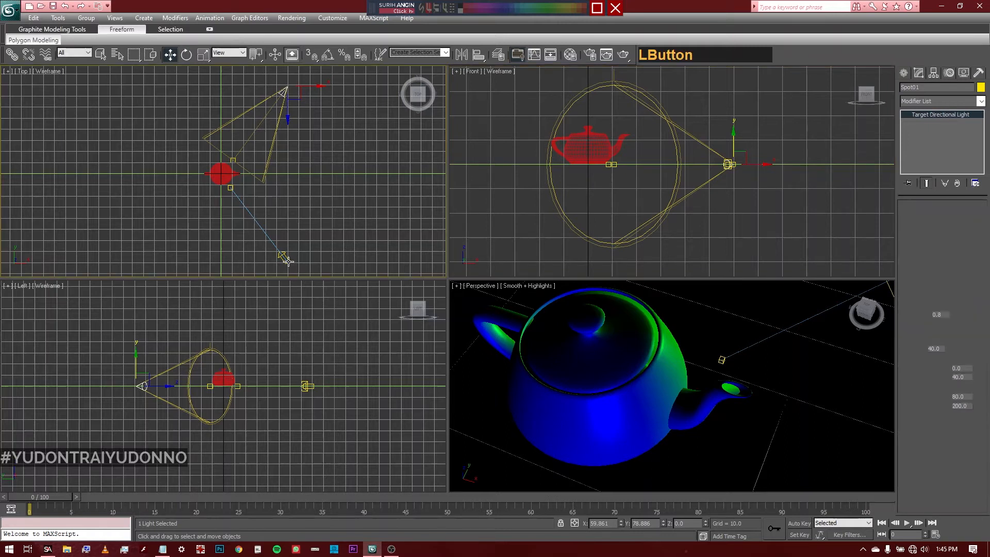
{"action": "middle_click_drag", "start_coordinate": [302, 250], "coordinate": [317, 210]}
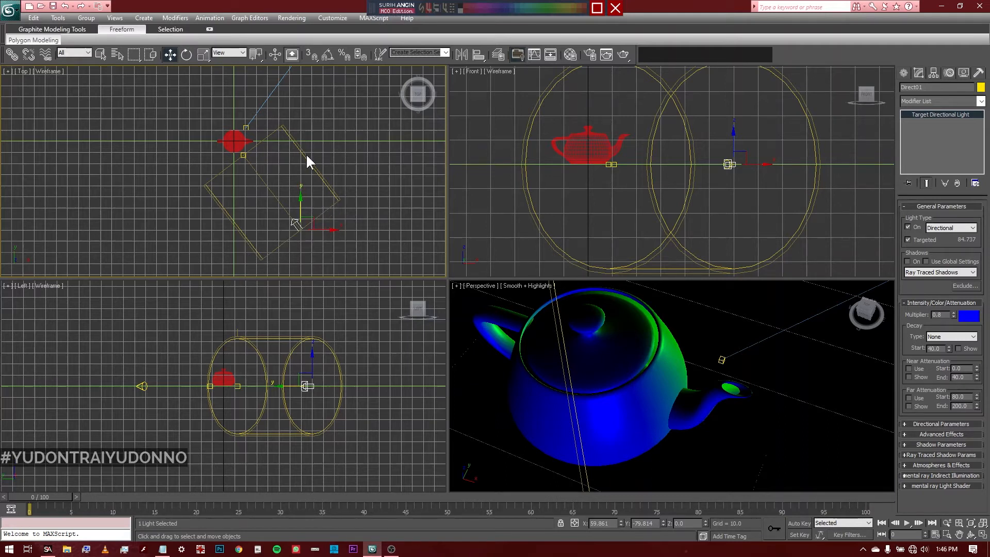
{"action": "right_click", "coordinate": [315, 373]}
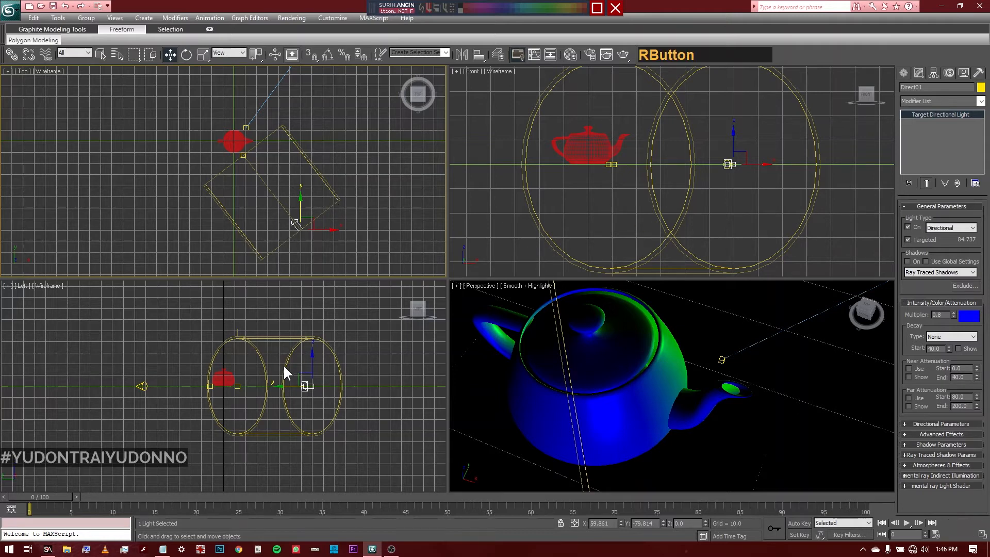
{"action": "scroll", "coordinate": [355, 386], "scroll_direction": "up", "scroll_amount": 2}
{"action": "middle_click_drag", "start_coordinate": [355, 386], "coordinate": [318, 390]}
{"action": "scroll", "coordinate": [318, 390], "scroll_direction": "up", "scroll_amount": 2}
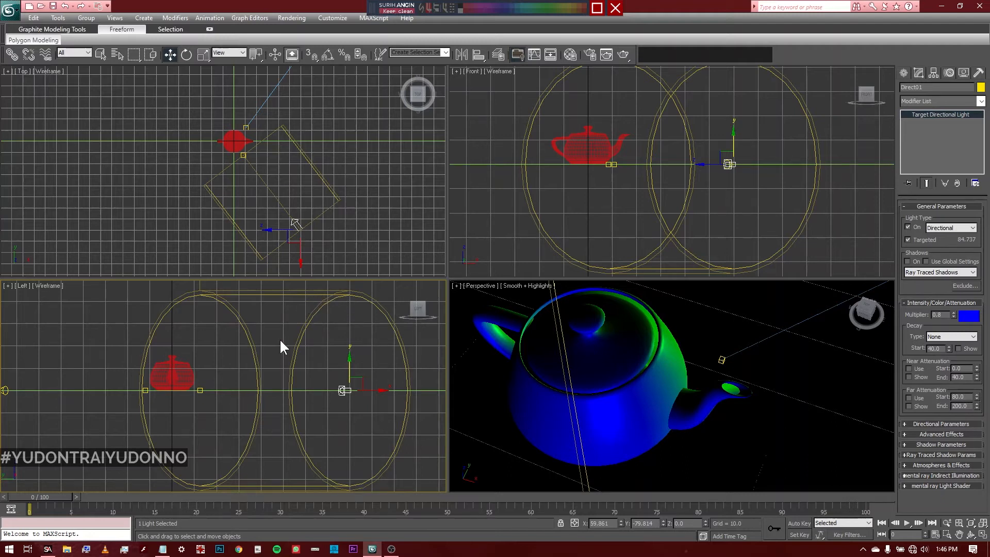
Step: Clear the old sketches in the screen drawing overlay, choose a blue pen color, and return to the modeling scene
{"action": "right_click", "coordinate": [364, 130]}
{"action": "left_click", "coordinate": [593, 9]}
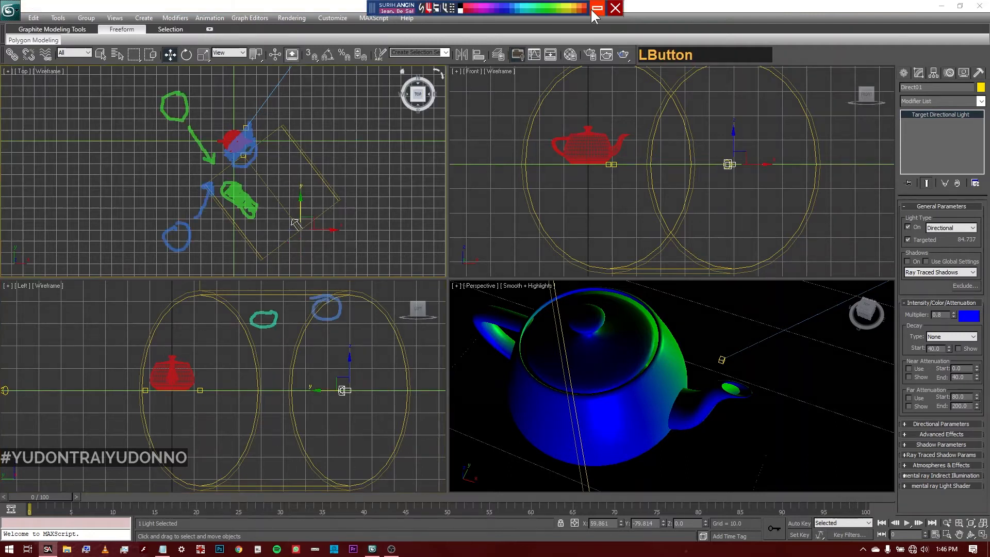
{"action": "key", "text": "BackSpace"}
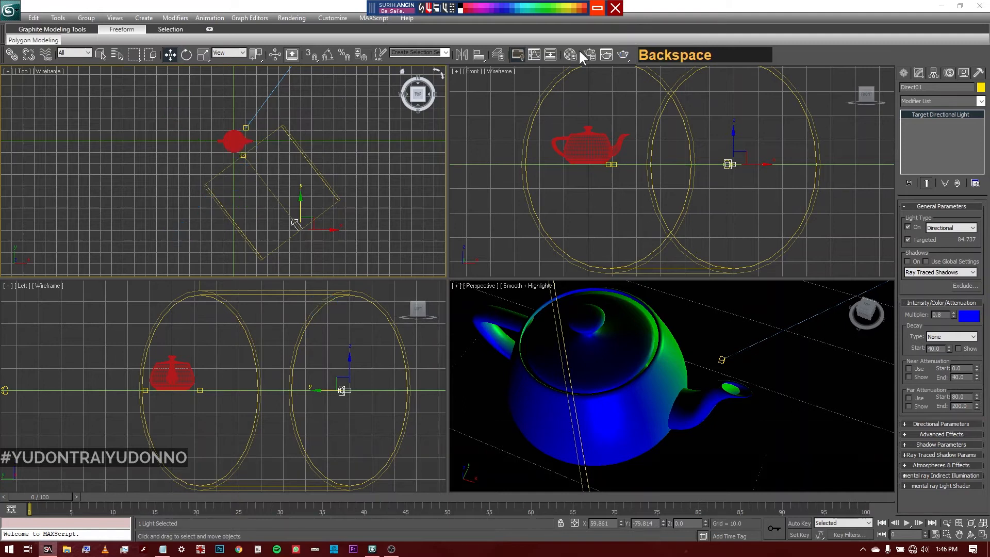
{"action": "left_click", "coordinate": [537, 5]}
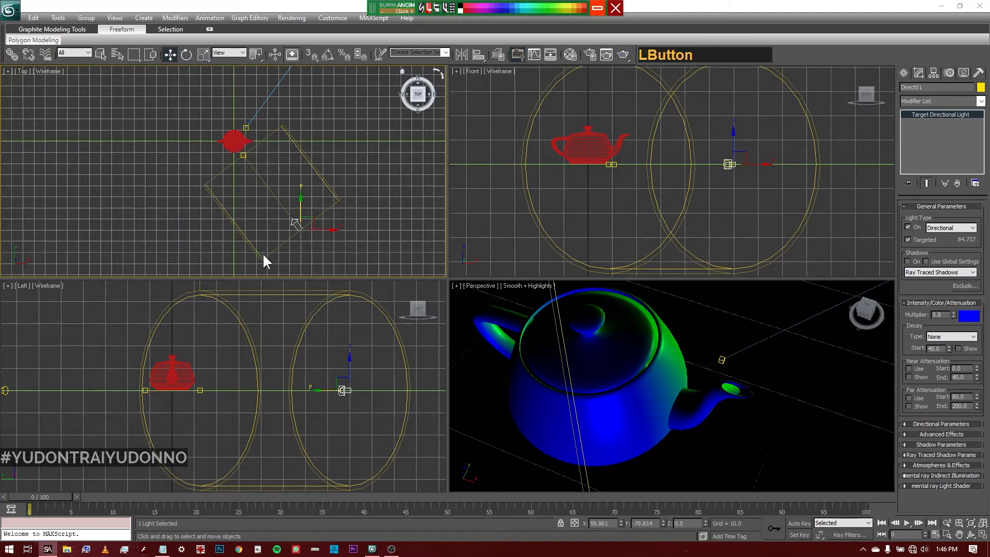
{"action": "left_click", "coordinate": [504, 9]}
{"action": "middle_click", "coordinate": [314, 150]}
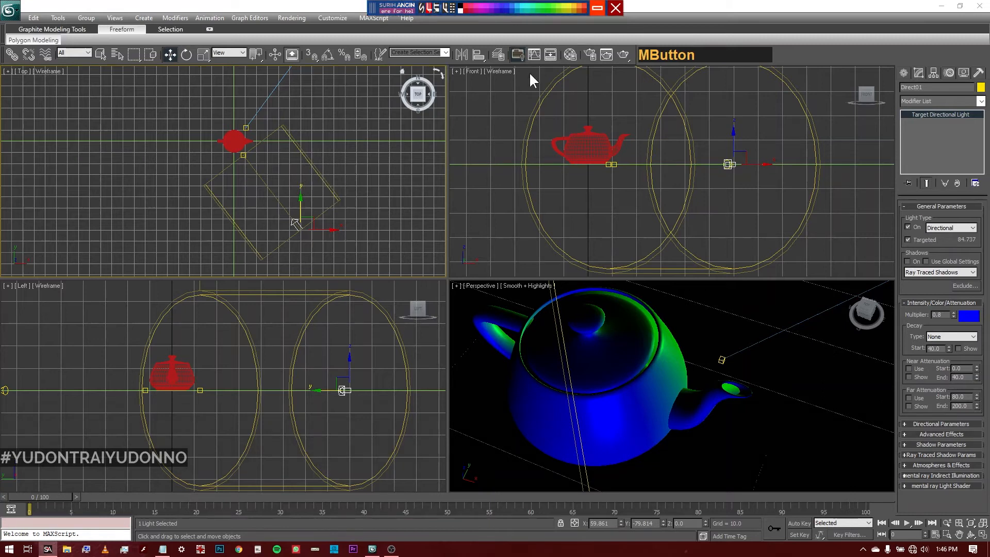
{"action": "left_click", "coordinate": [598, 8]}
Step: Maximize the Top view and sketch parallel blue arrows with the drawing overlay, running from the Target Direct light along its beam
{"action": "middle_click_drag", "start_coordinate": [335, 164], "coordinate": [327, 176]}
{"action": "key", "text": "alt+w"}
{"action": "middle_click_drag", "start_coordinate": [387, 228], "coordinate": [393, 259]}
{"action": "key", "text": "alt+z"}
{"action": "left_click_drag", "start_coordinate": [394, 259], "coordinate": [423, 232]}
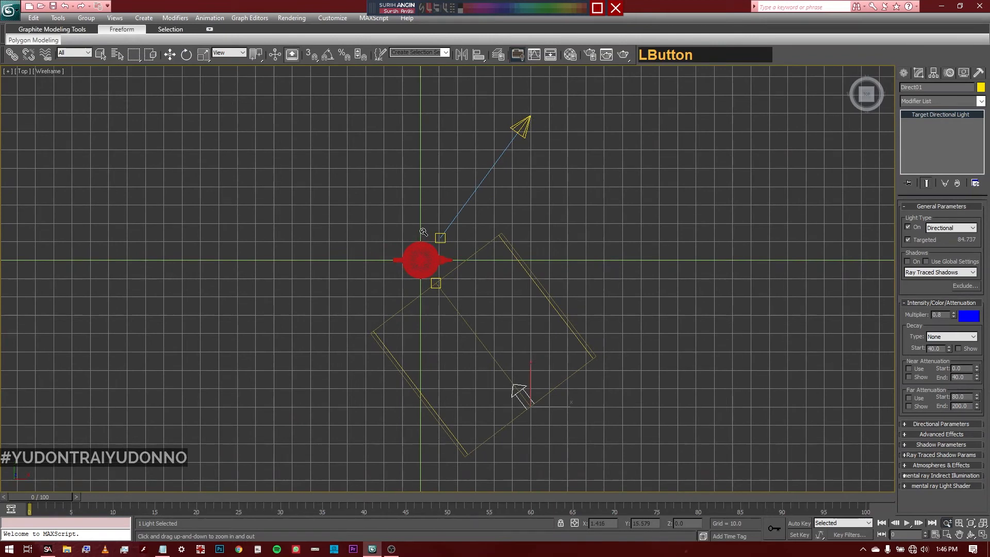
{"action": "left_click", "coordinate": [597, 8]}
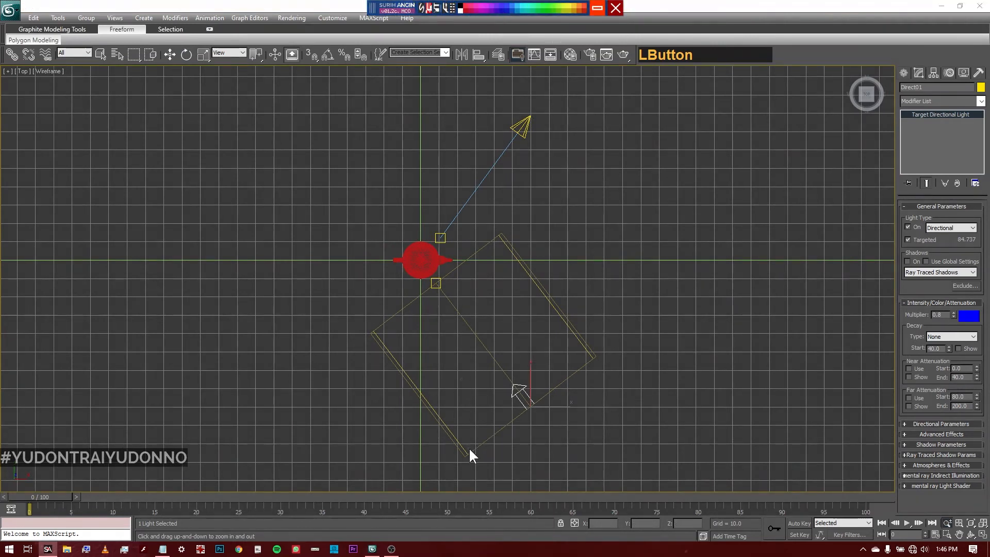
{"action": "mouse_move", "coordinate": [472, 447]}
{"action": "left_mouse_down"}
{"action": "mouse_move", "coordinate": [431, 394]}
{"action": "mouse_move", "coordinate": [444, 397]}
{"action": "left_mouse_up"}
{"action": "mouse_move", "coordinate": [490, 426]}
{"action": "left_mouse_down"}
{"action": "mouse_move", "coordinate": [457, 401]}
{"action": "mouse_move", "coordinate": [466, 366]}
{"action": "left_mouse_up"}
{"action": "mouse_move", "coordinate": [539, 386]}
{"action": "left_mouse_down"}
{"action": "mouse_move", "coordinate": [499, 337]}
{"action": "mouse_move", "coordinate": [513, 340]}
{"action": "mouse_move", "coordinate": [517, 322]}
{"action": "left_mouse_up"}
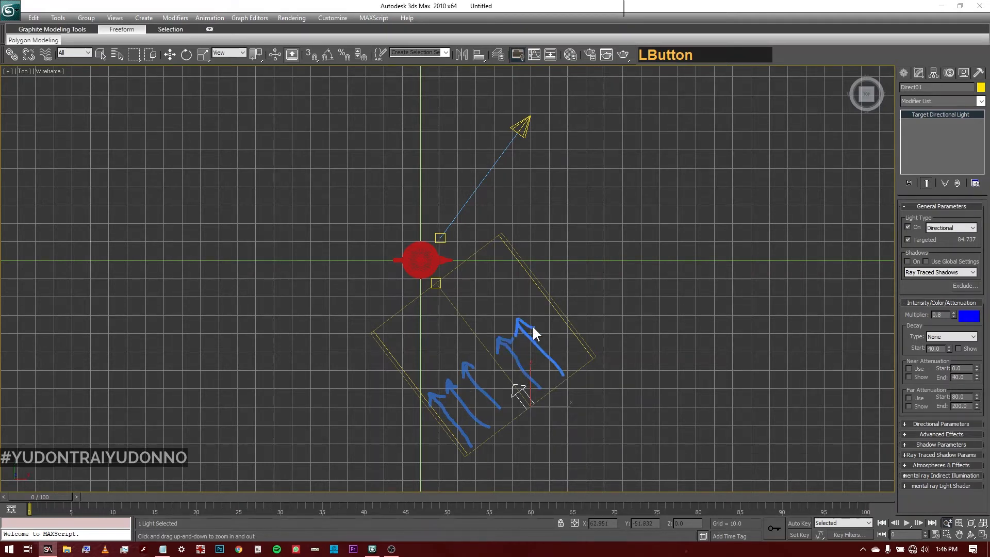
{"action": "mouse_move", "coordinate": [574, 355]}
{"action": "left_mouse_down"}
{"action": "mouse_move", "coordinate": [534, 308]}
{"action": "mouse_move", "coordinate": [550, 313]}
{"action": "left_mouse_up"}
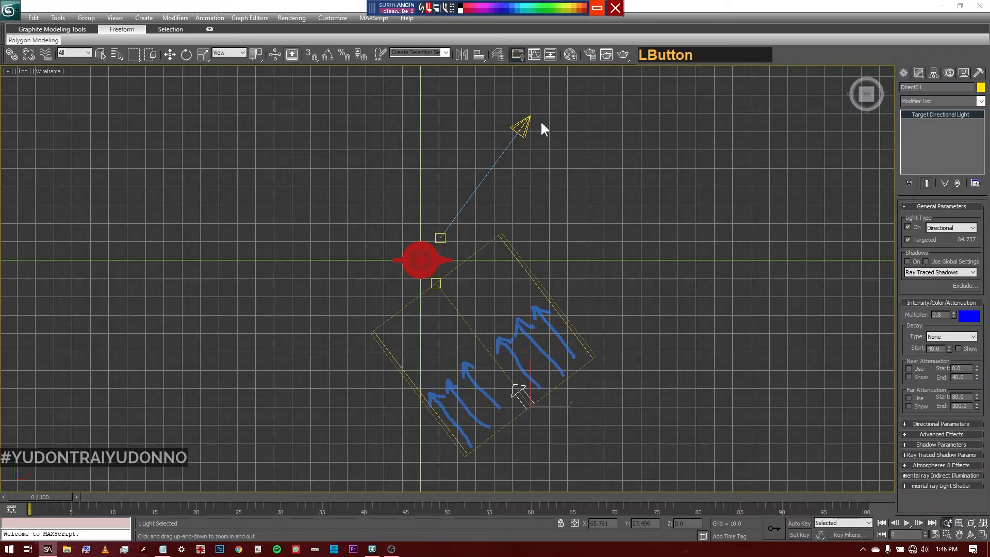
Step: Sketch green arrows fanning out from the Target Spot light toward the teapot, then hide the drawing overlay
{"action": "left_click", "coordinate": [518, 7]}
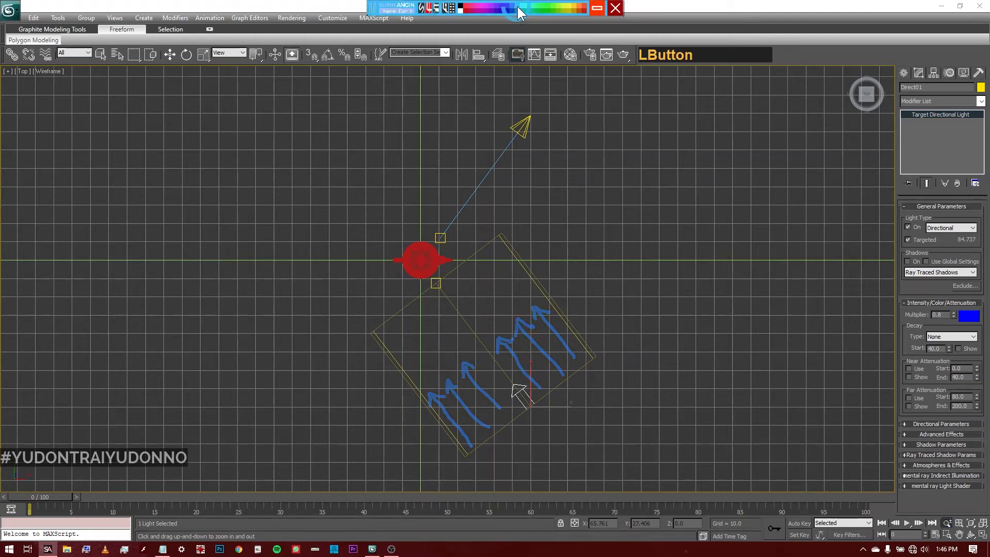
{"action": "left_click", "coordinate": [547, 7]}
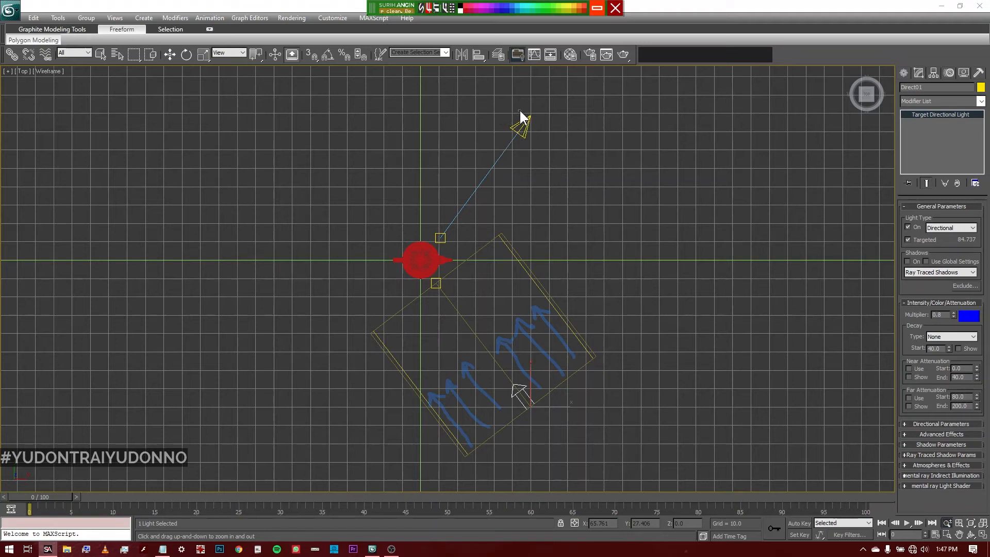
{"action": "left_click_drag", "start_coordinate": [508, 126], "coordinate": [499, 129]}
{"action": "mouse_move", "coordinate": [401, 162]}
{"action": "left_mouse_down"}
{"action": "mouse_move", "coordinate": [382, 169]}
{"action": "mouse_move", "coordinate": [401, 173]}
{"action": "left_mouse_up"}
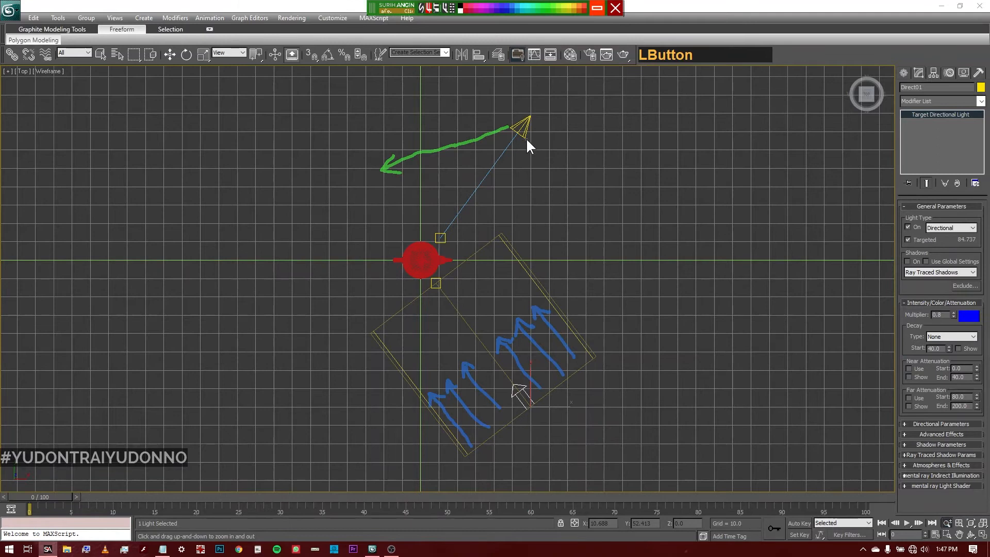
{"action": "mouse_move", "coordinate": [526, 137]}
{"action": "left_mouse_down"}
{"action": "mouse_move", "coordinate": [522, 154]}
{"action": "mouse_move", "coordinate": [477, 157]}
{"action": "mouse_move", "coordinate": [424, 192]}
{"action": "left_mouse_up"}
{"action": "mouse_move", "coordinate": [504, 150]}
{"action": "left_mouse_down"}
{"action": "mouse_move", "coordinate": [466, 230]}
{"action": "mouse_move", "coordinate": [478, 226]}
{"action": "left_mouse_up"}
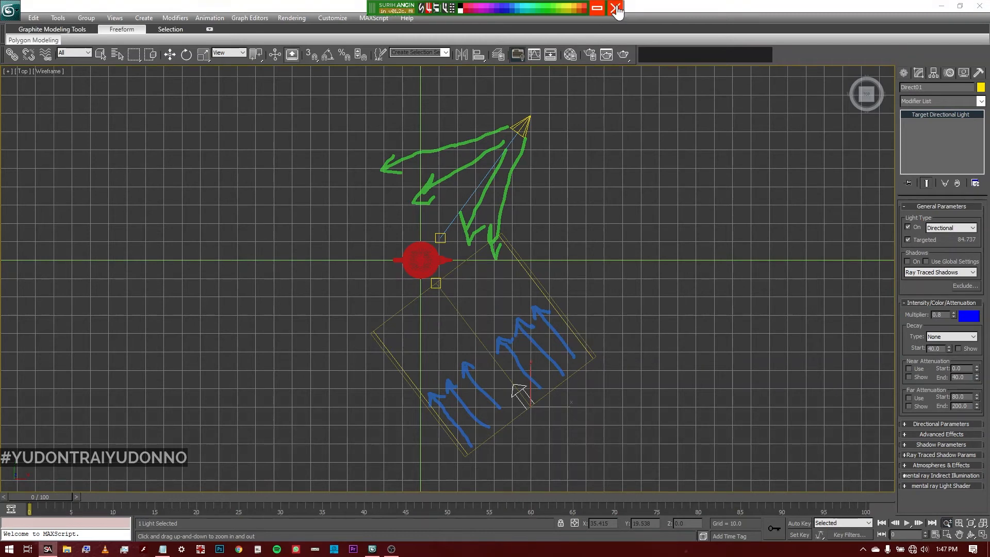
{"action": "left_click", "coordinate": [599, 9]}
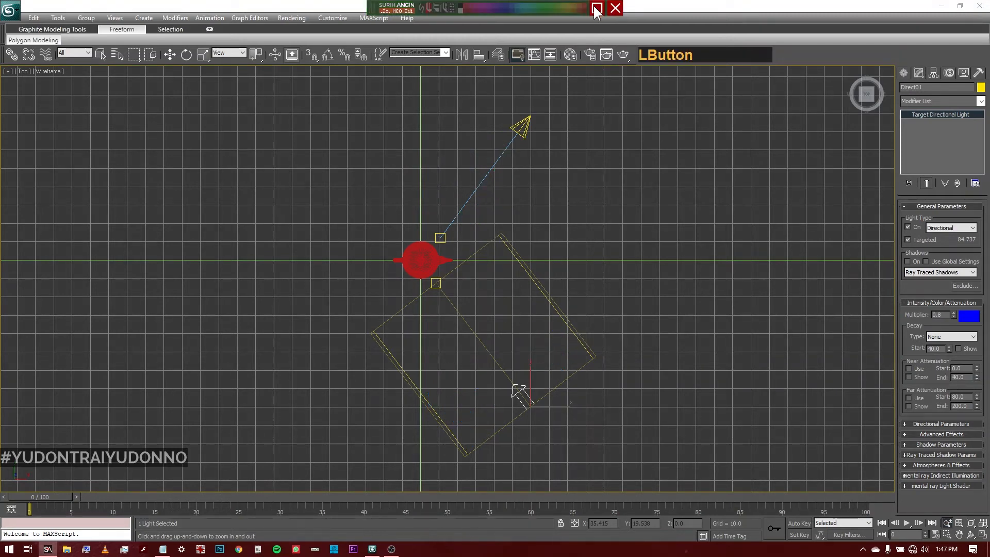
Step: Turn on shadows for both the Target Spot light and the Target Direct light
{"action": "right_click", "coordinate": [426, 157]}
{"action": "left_click", "coordinate": [493, 110]}
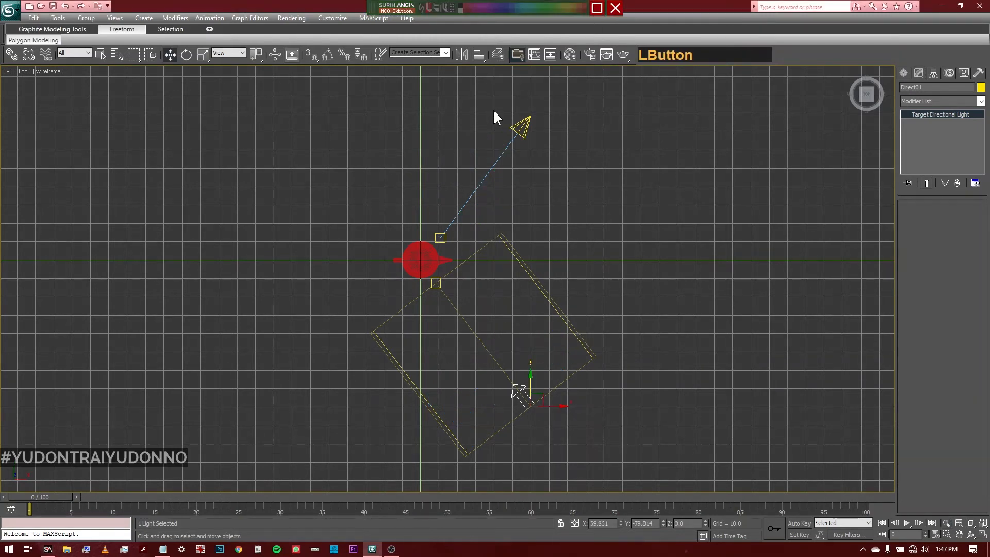
{"action": "left_click", "coordinate": [522, 122]}
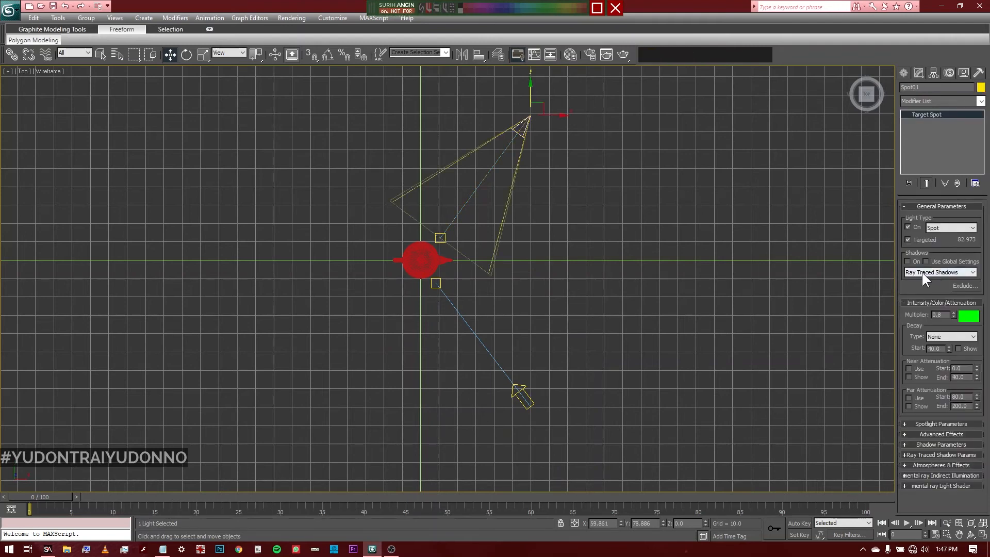
{"action": "left_click", "coordinate": [906, 263]}
{"action": "left_click", "coordinate": [522, 396]}
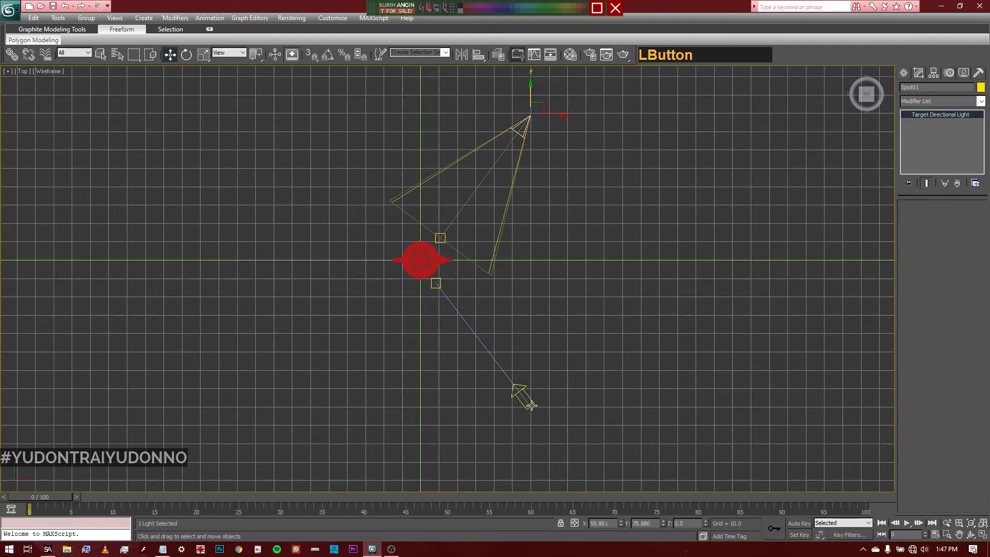
{"action": "left_click", "coordinate": [908, 262]}
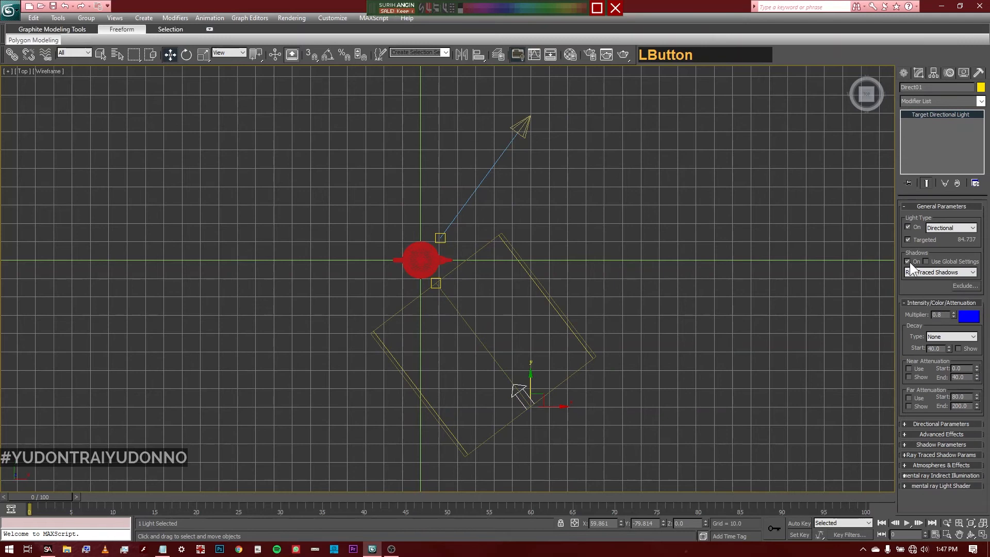
Step: Restore the four views, render the Perspective view with the whole teapot in frame, and close the rendered image
{"action": "key", "text": "alt+w"}
{"action": "right_click", "coordinate": [647, 342]}
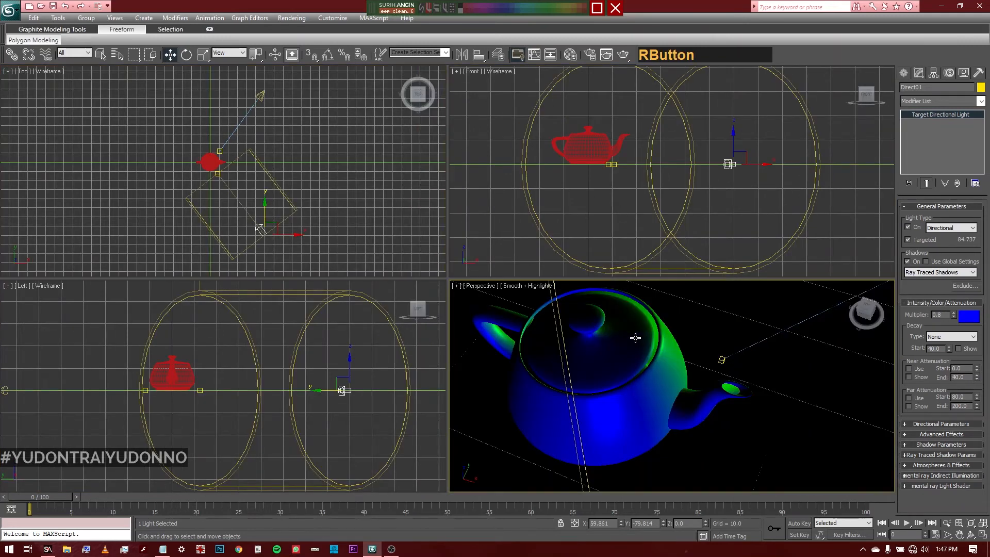
{"action": "key", "text": "alt+z"}
{"action": "left_click_drag", "start_coordinate": [647, 342], "coordinate": [656, 385]}
{"action": "key", "text": "F9"}
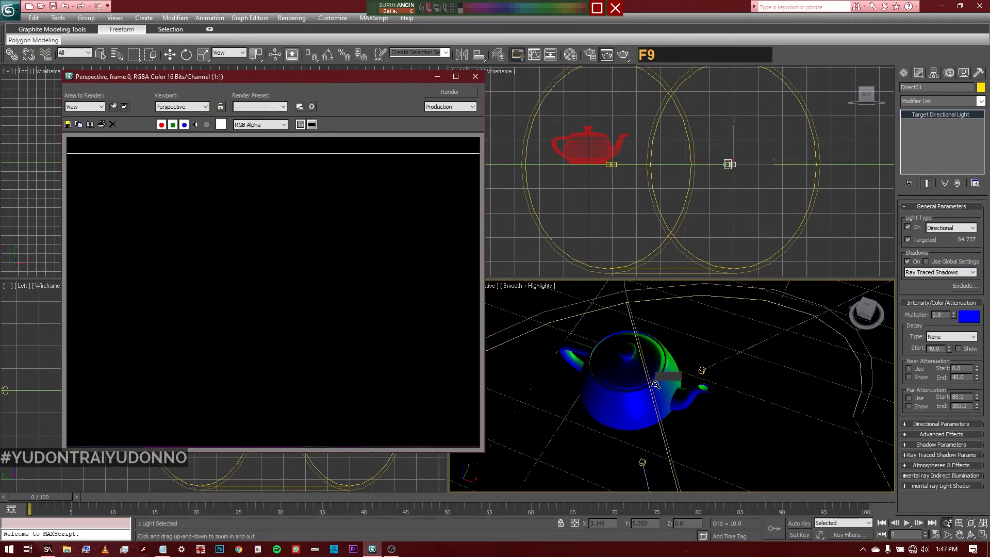
{"action": "left_click", "coordinate": [475, 77]}
Step: Select the Target Spot and Target Direct lights together and raise them about 56 units in the Front view
{"action": "right_click", "coordinate": [277, 183]}
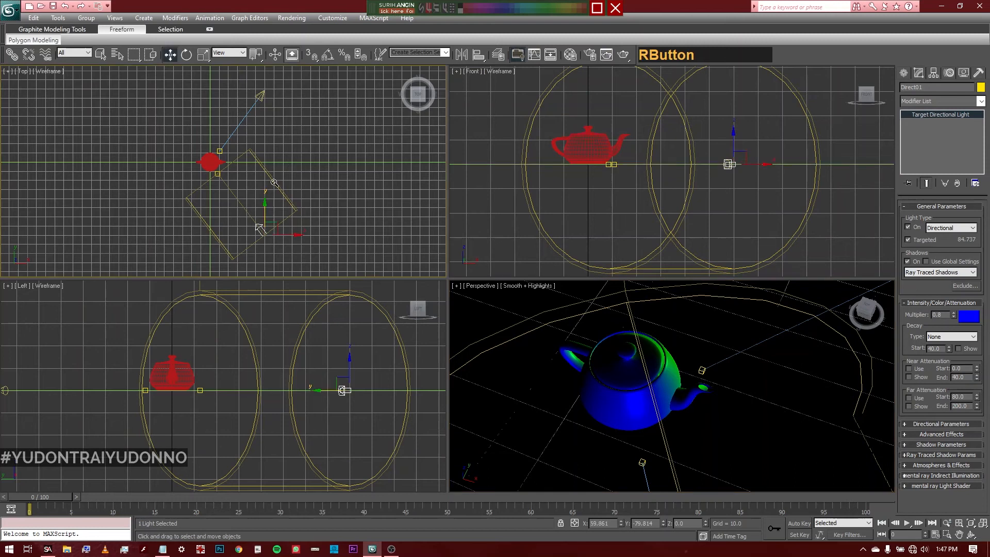
{"action": "left_click", "coordinate": [260, 95], "text": "ctrl"}
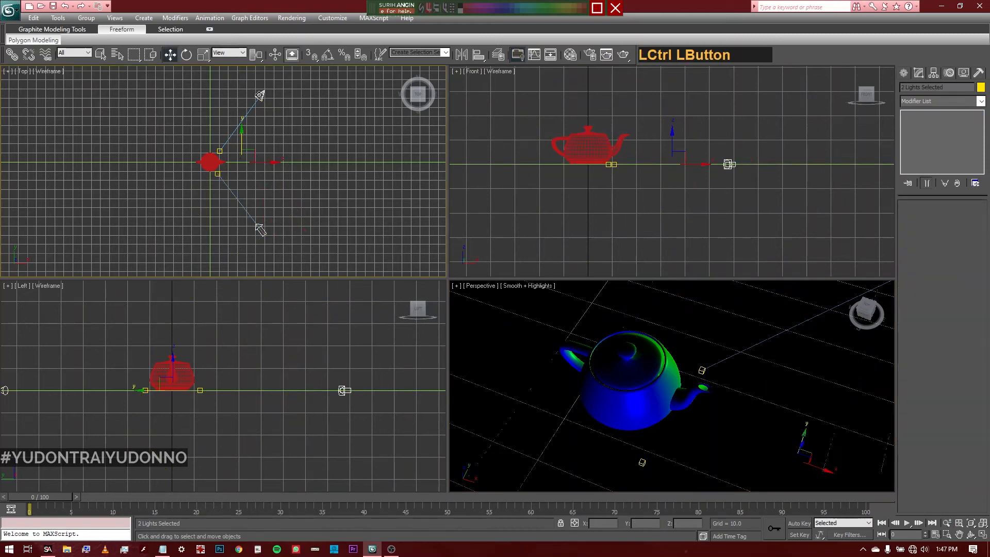
{"action": "right_click", "coordinate": [673, 192]}
{"action": "left_click_drag", "start_coordinate": [673, 136], "coordinate": [673, 82]}
{"action": "left_click_drag", "start_coordinate": [636, 38], "coordinate": [611, 2]}
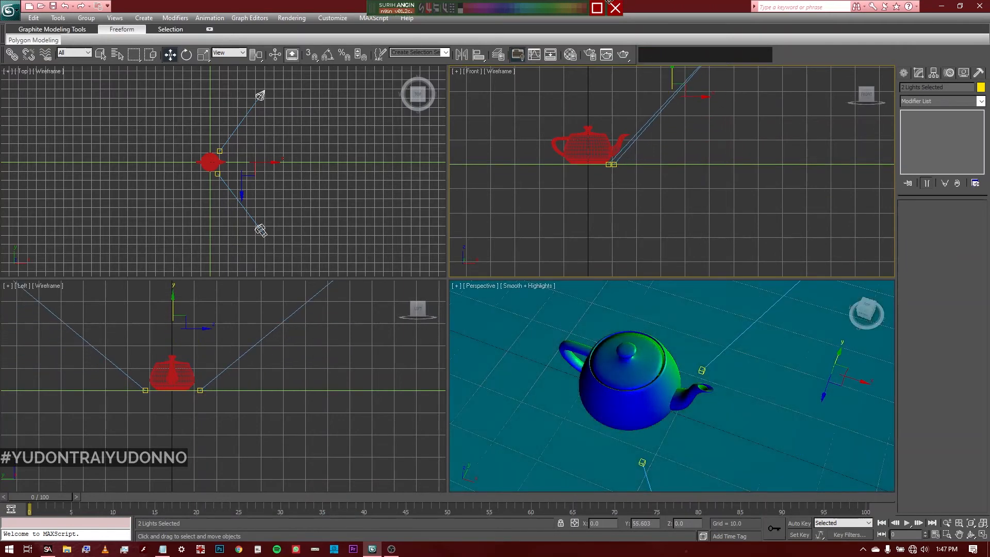
Step: Render the Perspective view with both raised lights to check their shadows, and close the rendered image
{"action": "right_click", "coordinate": [637, 287]}
{"action": "left_click", "coordinate": [623, 55]}
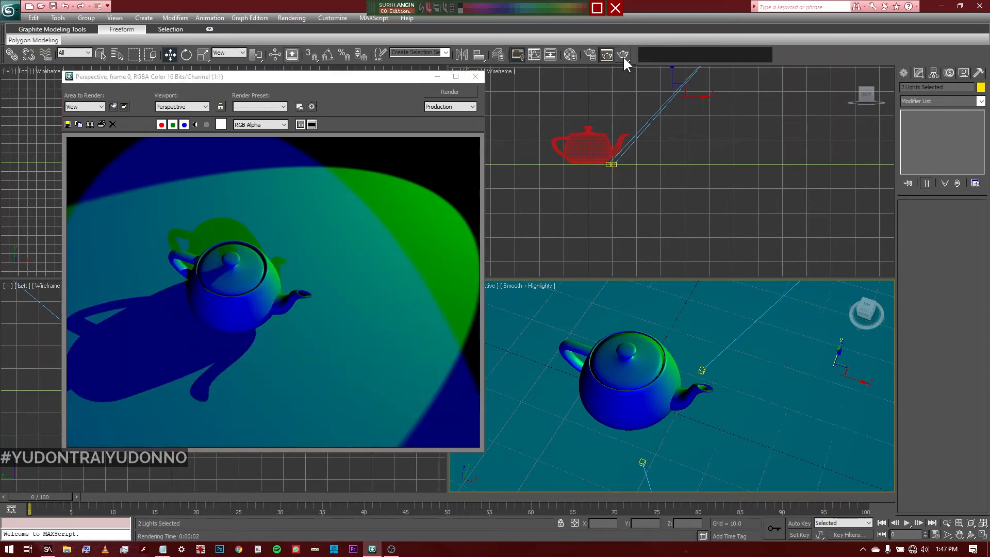
{"action": "left_click", "coordinate": [474, 77]}
Step: Move the Target Direct light's target slightly away from the teapot in the Top view, to about X 11.4, Y -12.7
{"action": "key", "text": "ctrl+r"}
{"action": "left_click_drag", "start_coordinate": [686, 361], "coordinate": [676, 409]}
{"action": "key", "text": "alt+z"}
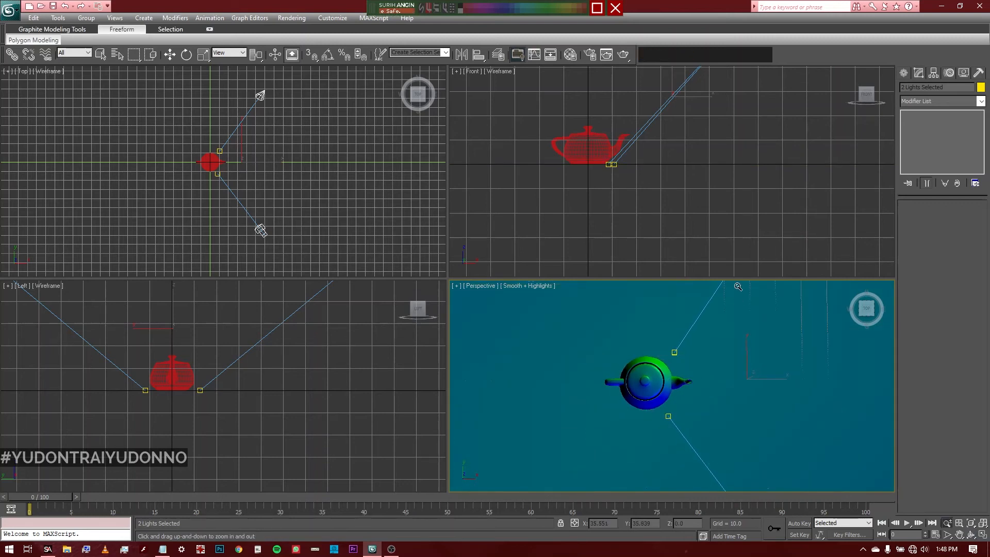
{"action": "left_click_drag", "start_coordinate": [222, 171], "coordinate": [231, 122]}
{"action": "right_click", "coordinate": [212, 174]}
{"action": "key", "text": "w"}
{"action": "left_click", "coordinate": [204, 178]}
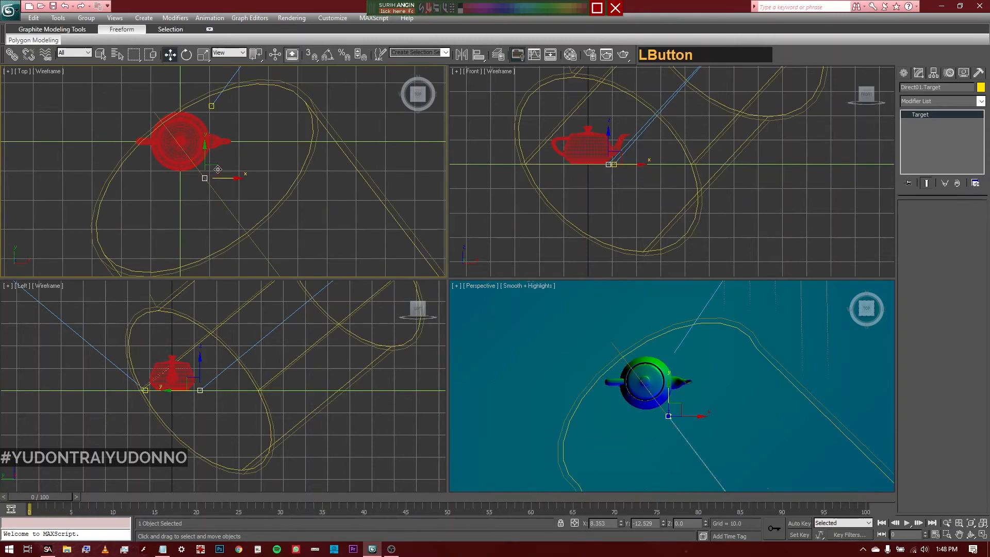
{"action": "left_click_drag", "start_coordinate": [217, 169], "coordinate": [225, 170]}
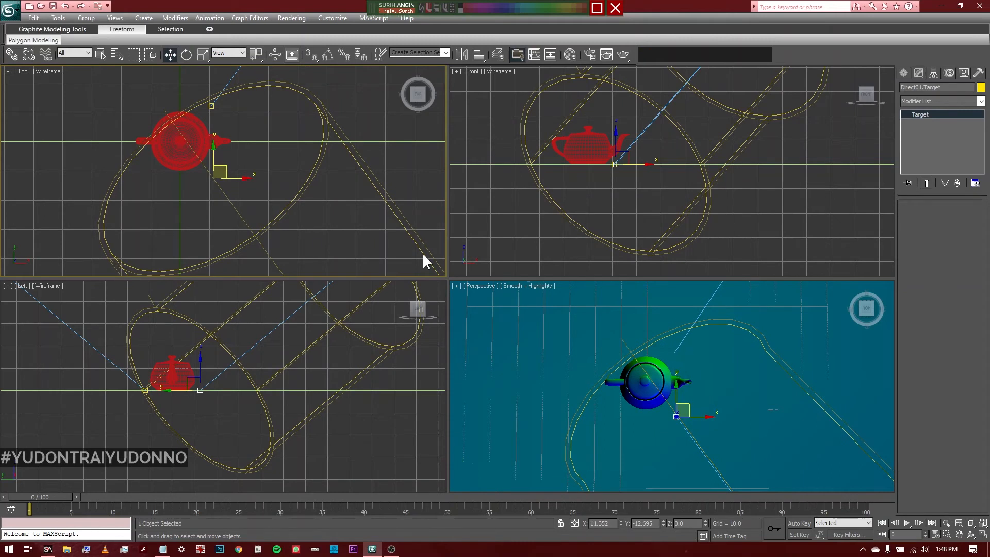
Step: Render the Perspective view with the Target Direct light's repositioned target, and close the rendered image
{"action": "middle_click_drag", "start_coordinate": [382, 330], "coordinate": [341, 426]}
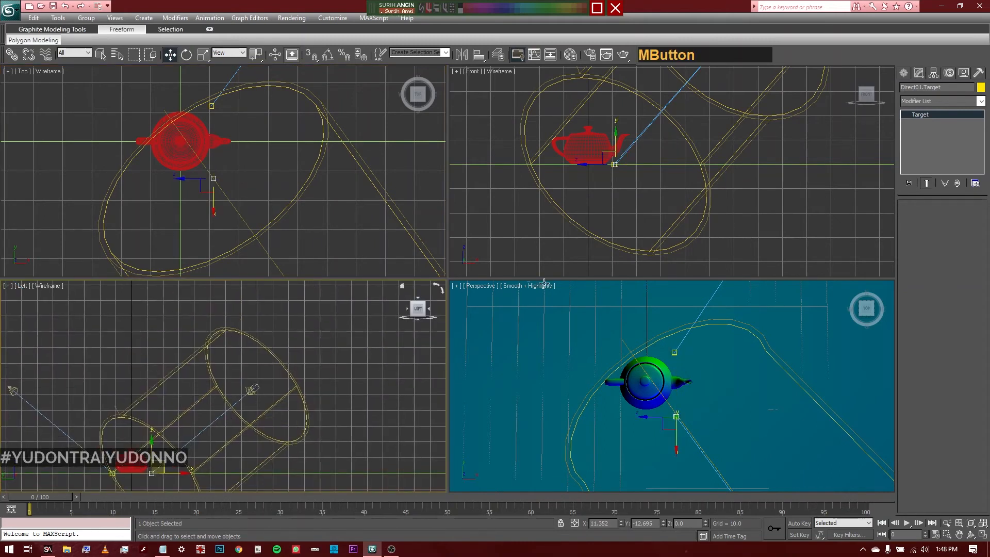
{"action": "right_click", "coordinate": [580, 356]}
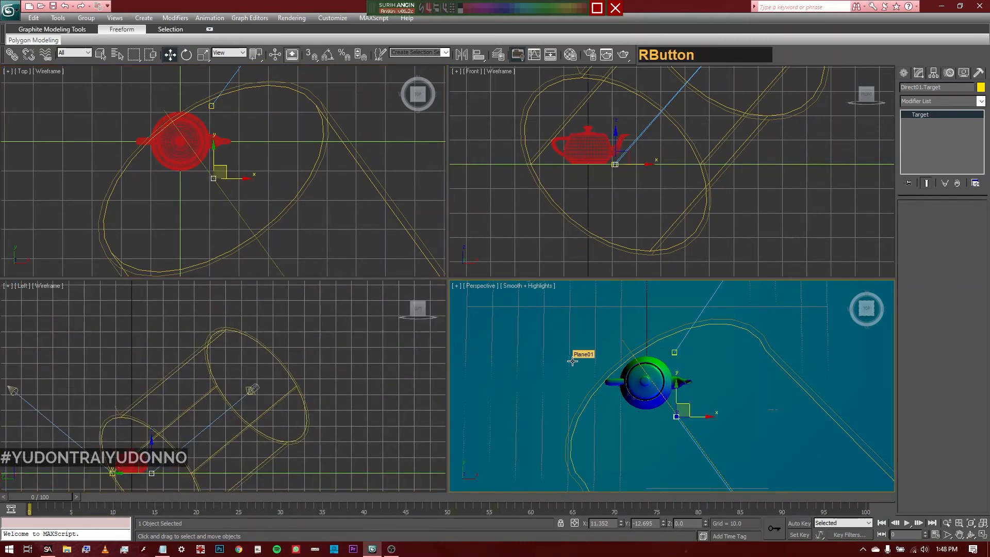
{"action": "key", "text": "F9"}
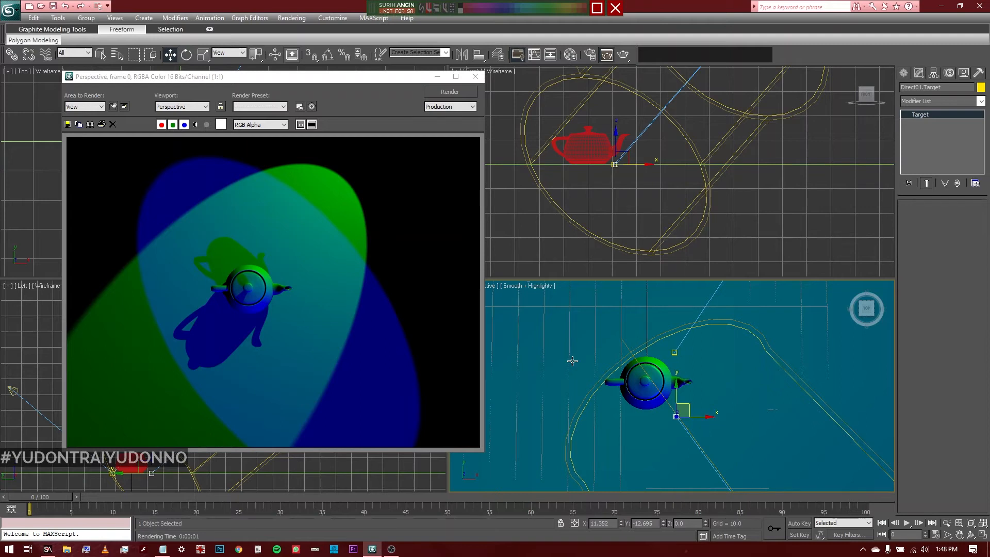
{"action": "left_click", "coordinate": [476, 76]}
Step: Render the Perspective view from farther away so the outlines of both light beams fit in the frame
{"action": "right_click", "coordinate": [675, 377]}
{"action": "left_click", "coordinate": [947, 524]}
{"action": "left_click", "coordinate": [947, 523]}
{"action": "left_click_drag", "start_coordinate": [684, 333], "coordinate": [674, 367]}
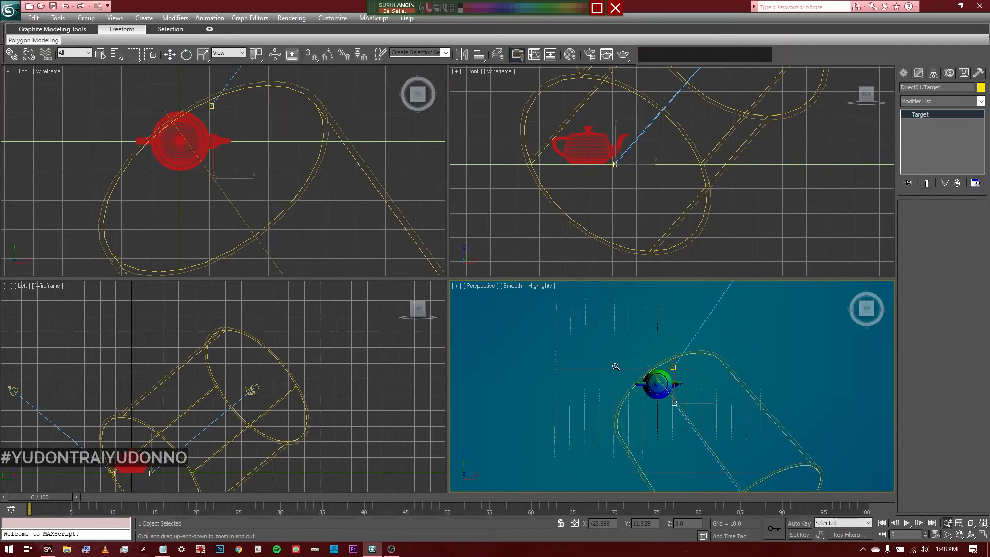
{"action": "left_click", "coordinate": [623, 54]}
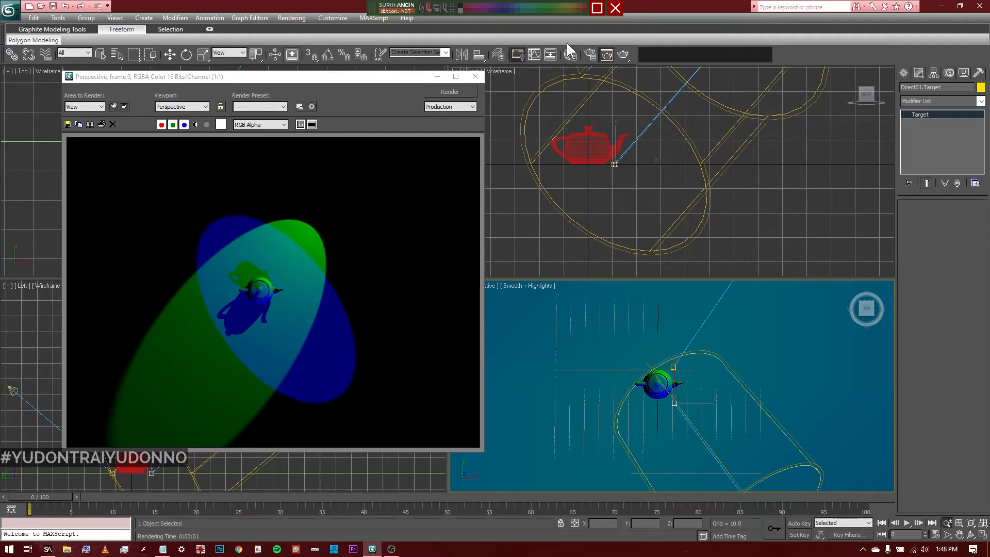
Step: Clone the rendered image, render a closer Perspective view, compare both images side by side, and close them
{"action": "left_click_drag", "start_coordinate": [663, 400], "coordinate": [645, 380]}
{"action": "middle_click_drag", "start_coordinate": [639, 380], "coordinate": [687, 374]}
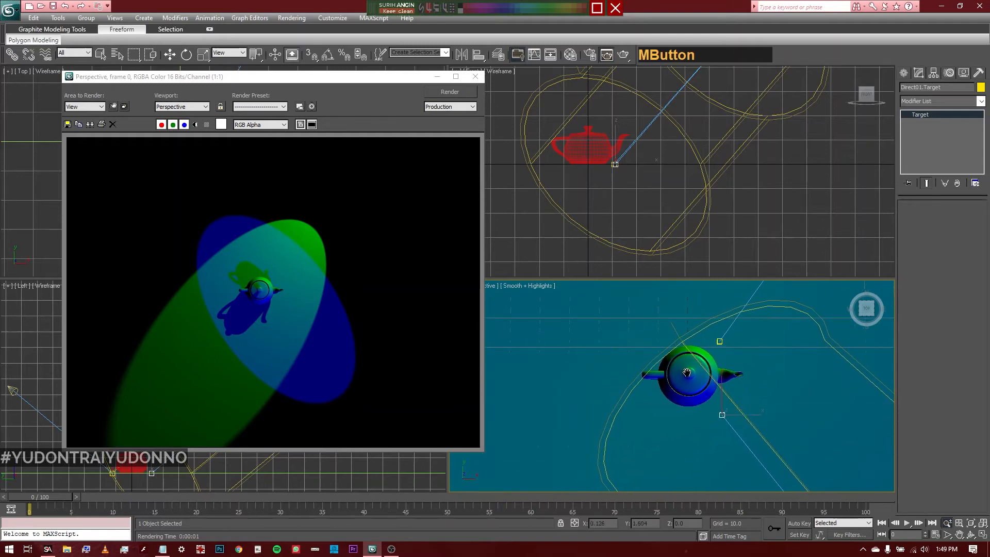
{"action": "left_click", "coordinate": [90, 125]}
{"action": "left_click", "coordinate": [623, 52]}
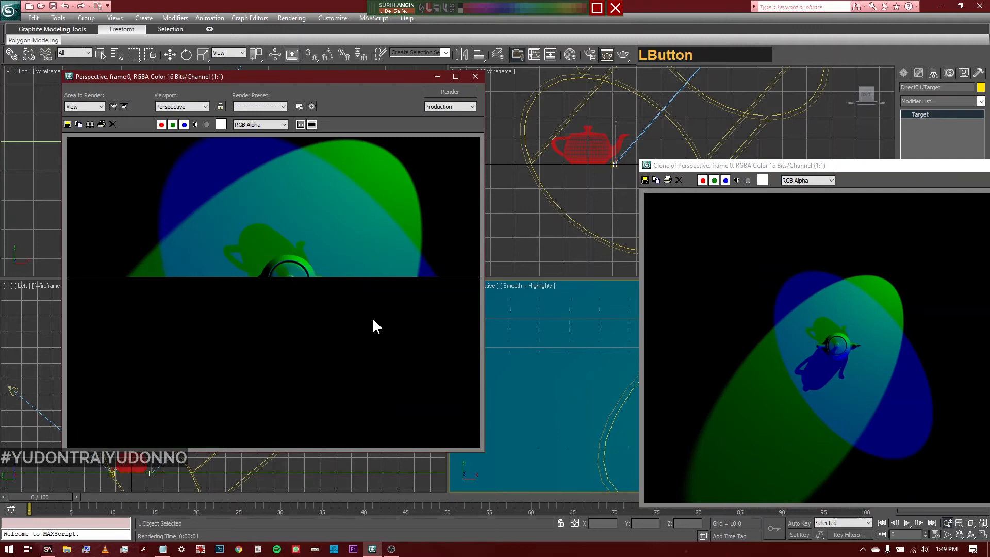
{"action": "left_click_drag", "start_coordinate": [780, 164], "coordinate": [608, 103]}
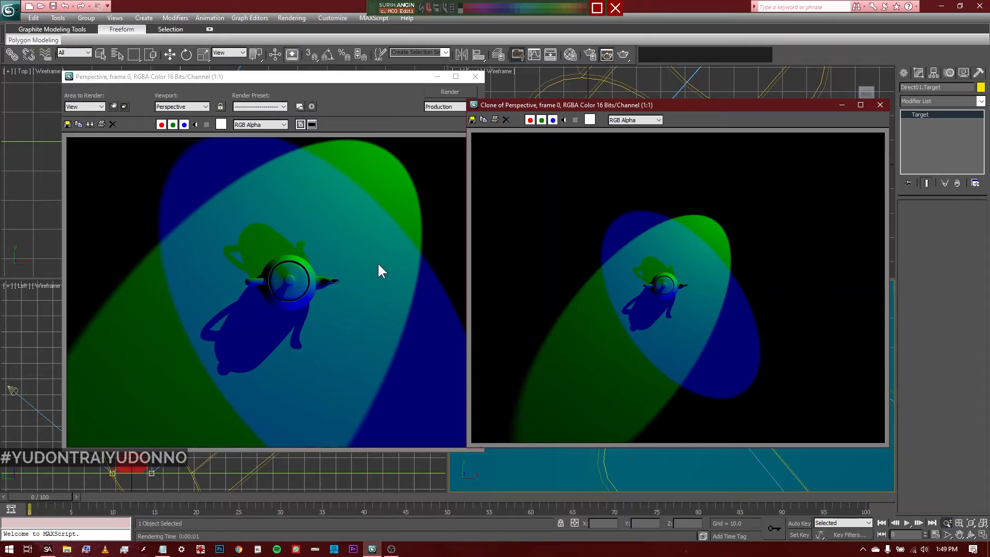
{"action": "left_click", "coordinate": [880, 105]}
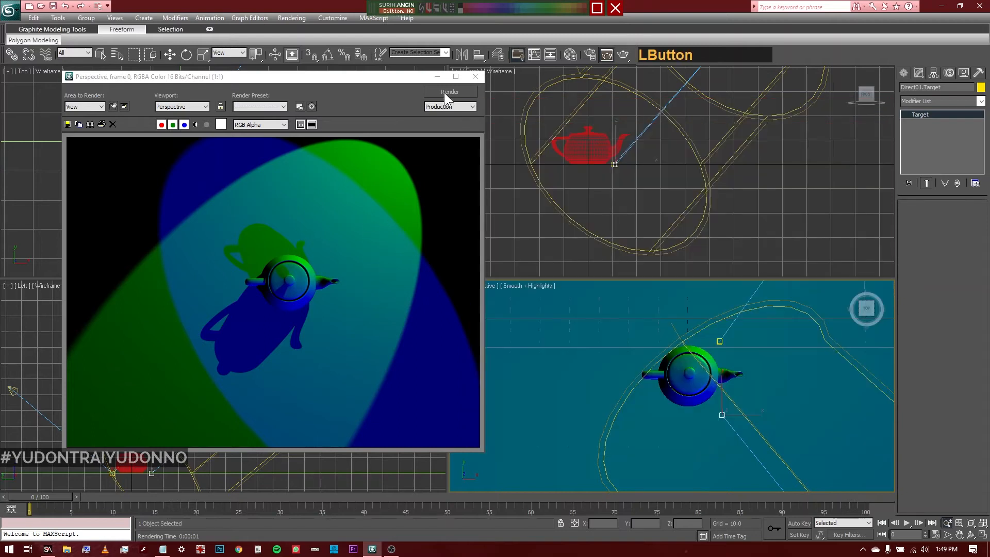
{"action": "left_click", "coordinate": [475, 76]}
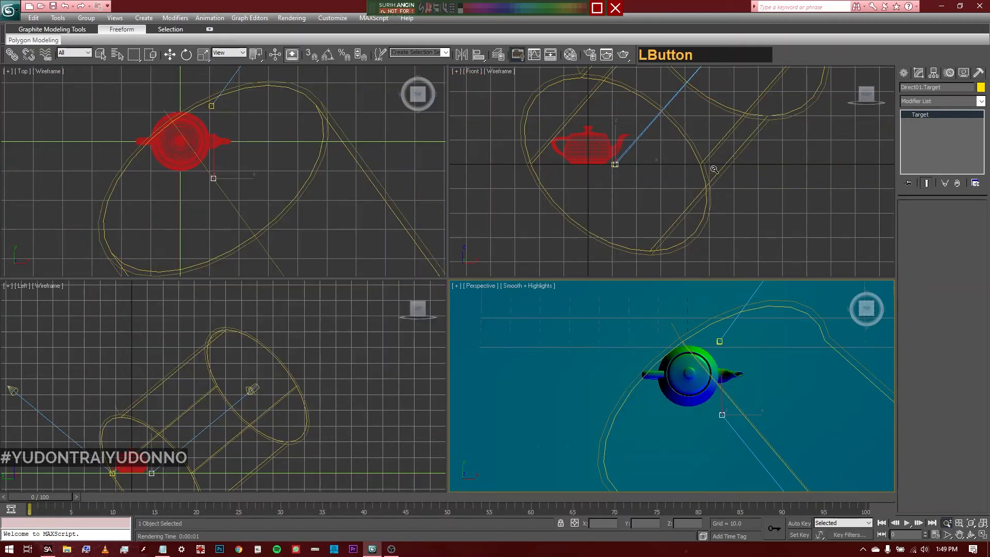
Step: Select the Target Direct light in the Left view and show its Directional Parameters
{"action": "scroll", "coordinate": [756, 202], "scroll_direction": "down", "scroll_amount": 5}
{"action": "scroll", "coordinate": [756, 202], "scroll_direction": "down", "scroll_amount": 4}
{"action": "scroll", "coordinate": [379, 183], "scroll_direction": "up", "scroll_amount": 4}
{"action": "scroll", "coordinate": [256, 381], "scroll_direction": "down", "scroll_amount": 4}
{"action": "scroll", "coordinate": [255, 381], "scroll_direction": "up", "scroll_amount": 3}
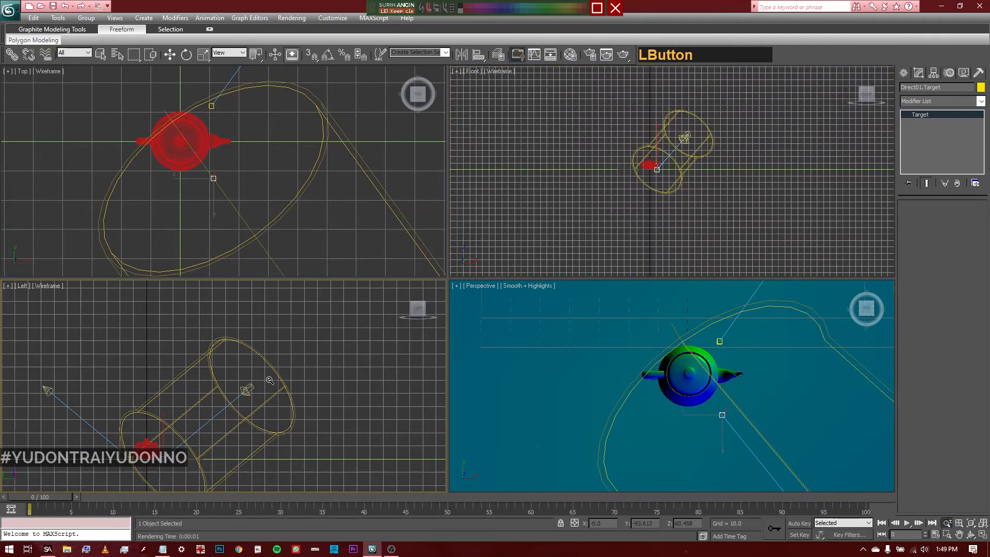
{"action": "scroll", "coordinate": [255, 381], "scroll_direction": "down", "scroll_amount": 3}
{"action": "scroll", "coordinate": [592, 178], "scroll_direction": "up", "scroll_amount": 5}
{"action": "scroll", "coordinate": [592, 178], "scroll_direction": "up", "scroll_amount": 1}
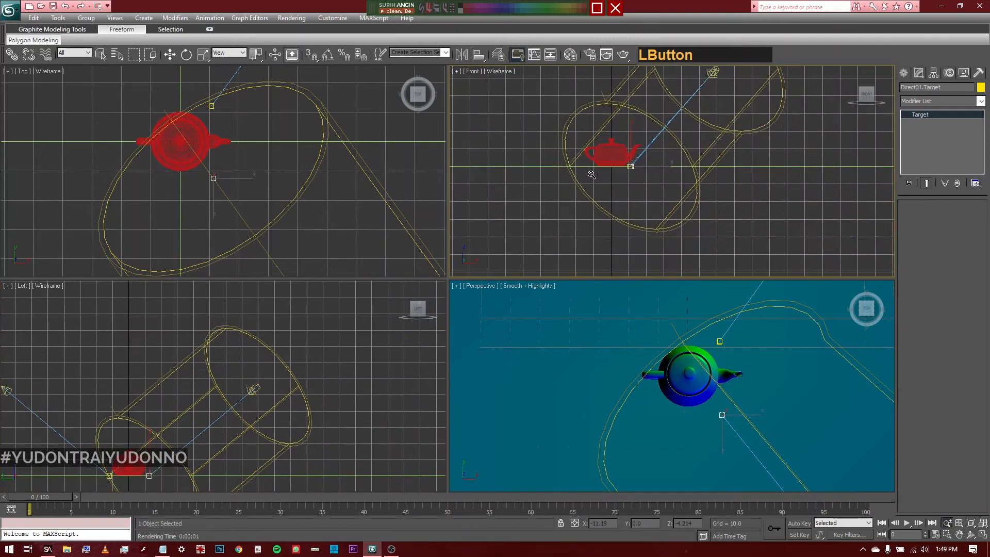
{"action": "right_click", "coordinate": [592, 175]}
{"action": "left_click", "coordinate": [521, 240]}
{"action": "left_click", "coordinate": [264, 379]}
{"action": "left_click", "coordinate": [255, 389]}
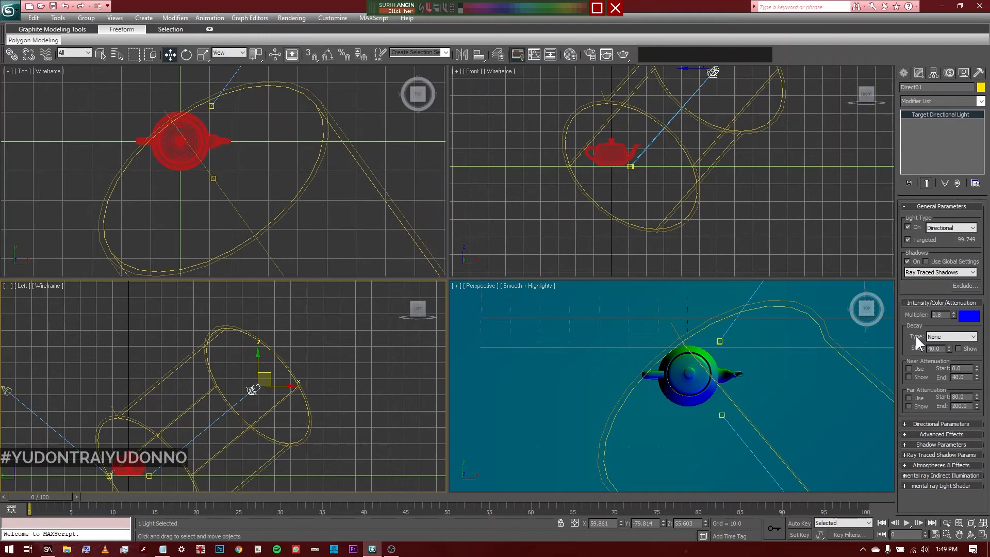
{"action": "left_click", "coordinate": [911, 297]}
{"action": "left_click", "coordinate": [938, 424]}
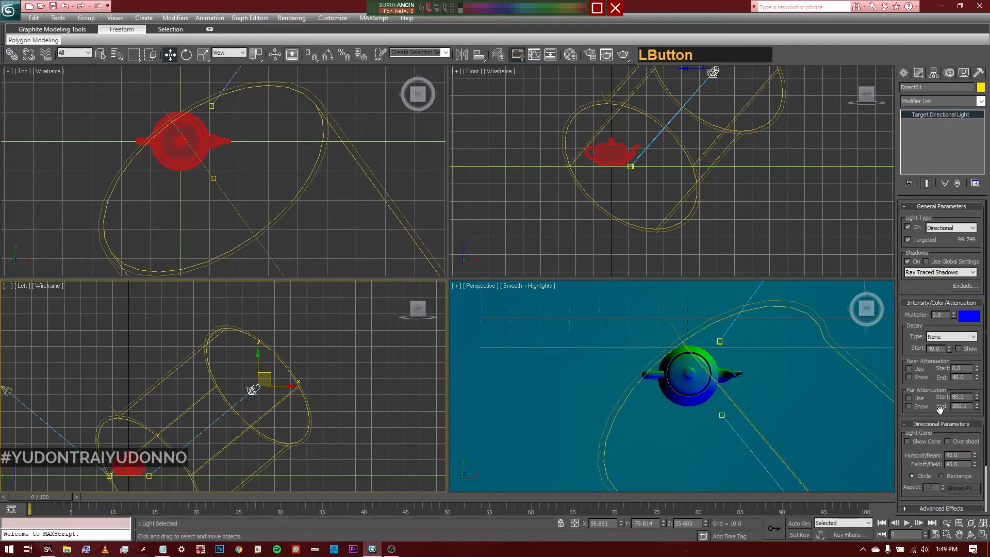
{"action": "left_click_drag", "start_coordinate": [935, 409], "coordinate": [930, 370]}
Step: Select the Target Spot light in the Top view and show its Spotlight Parameters
{"action": "middle_click_drag", "start_coordinate": [757, 135], "coordinate": [727, 184]}
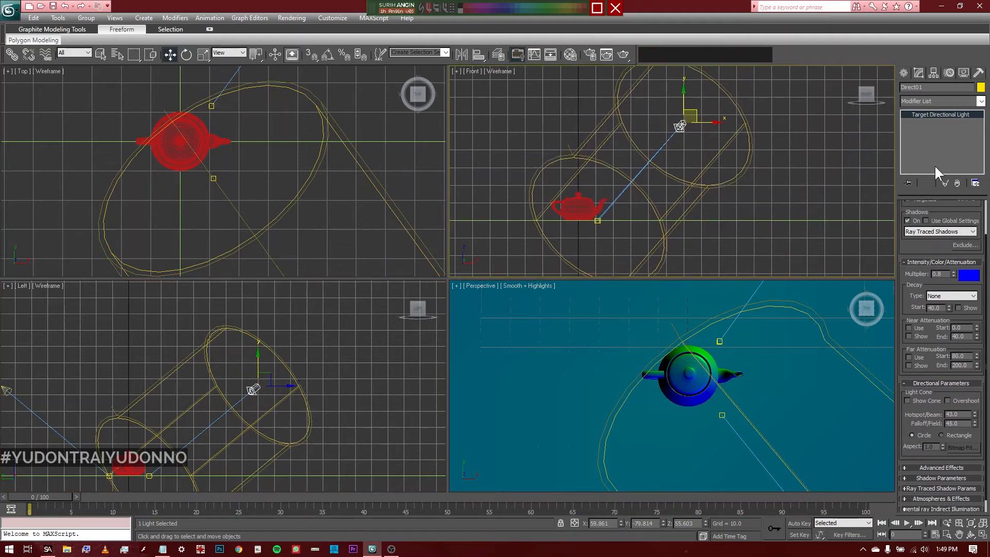
{"action": "middle_click_drag", "start_coordinate": [330, 183], "coordinate": [286, 263]}
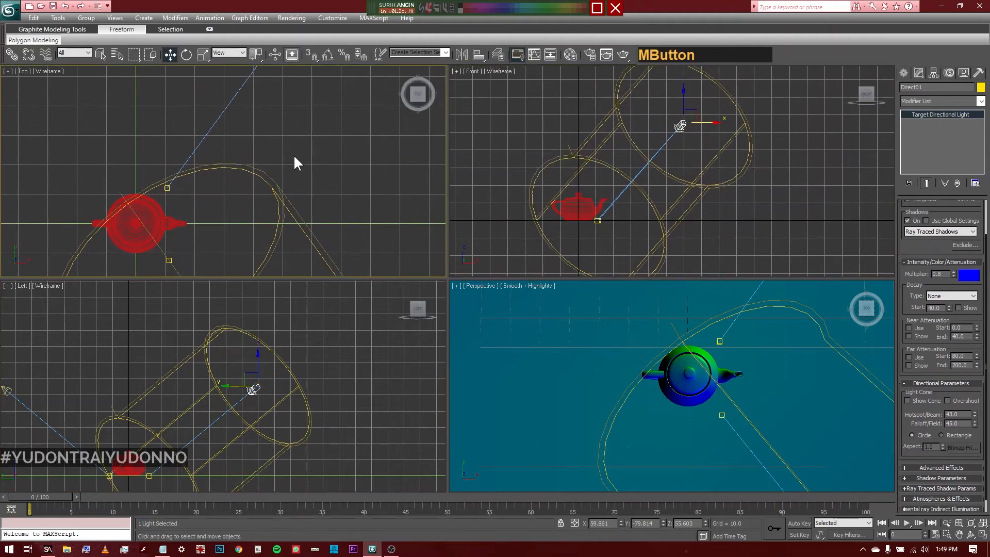
{"action": "scroll", "coordinate": [295, 138], "scroll_direction": "down", "scroll_amount": 5}
{"action": "left_click", "coordinate": [250, 112]}
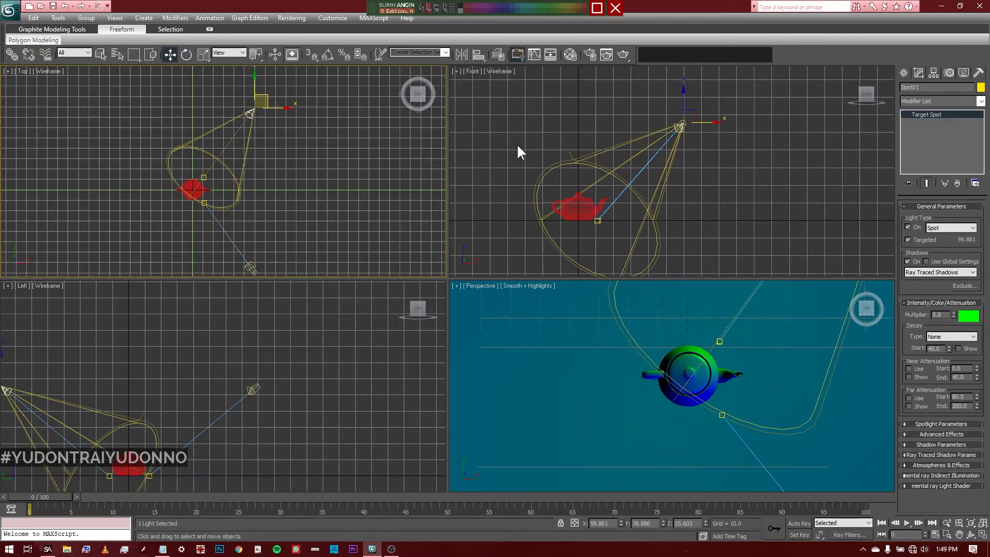
{"action": "left_click", "coordinate": [935, 424]}
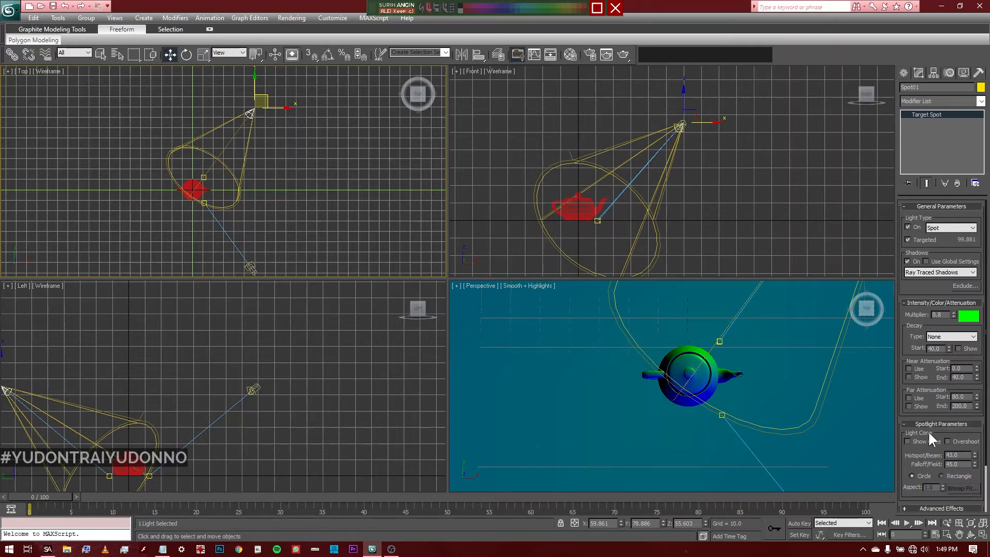
Step: Compare the selected Target Direct and Target Spot beams in the views, and turn off the Target Direct light
{"action": "left_click", "coordinate": [255, 390]}
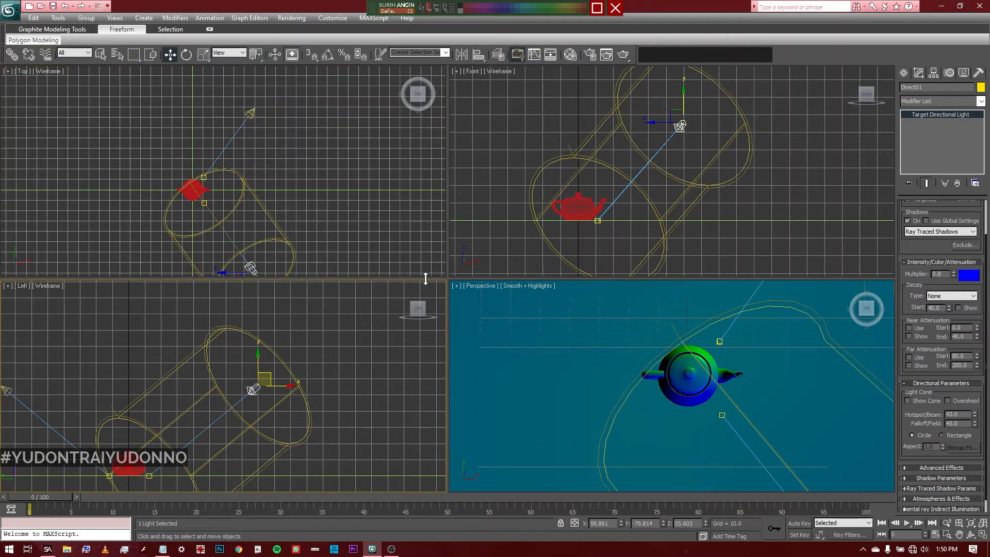
{"action": "left_click", "coordinate": [329, 358]}
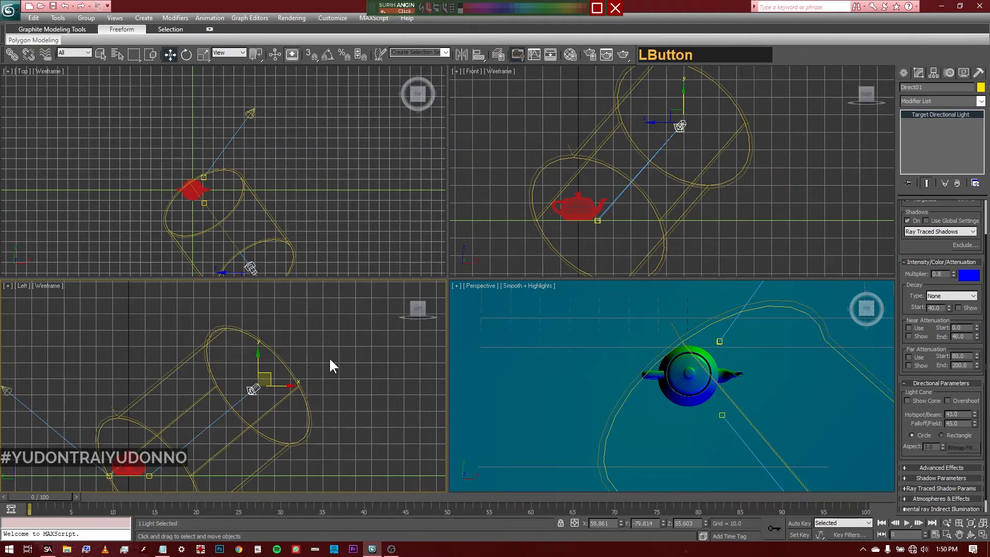
{"action": "left_click", "coordinate": [251, 113]}
{"action": "left_click", "coordinate": [252, 389]}
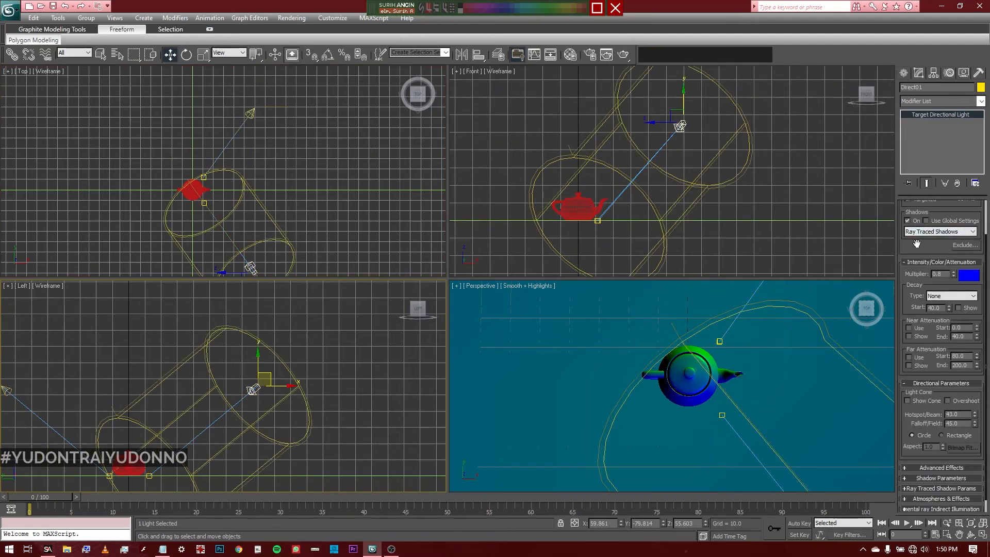
{"action": "scroll", "coordinate": [908, 229], "scroll_direction": "up", "scroll_amount": 2}
{"action": "left_click", "coordinate": [908, 227]}
Step: Select the Target Spot light and render the zoomed-out Perspective view with only this light on
{"action": "left_click", "coordinate": [250, 112]}
{"action": "right_click", "coordinate": [604, 318]}
{"action": "key", "text": "alt+z"}
{"action": "mouse_move", "coordinate": [729, 367]}
{"action": "left_mouse_down"}
{"action": "mouse_move", "coordinate": [729, 349]}
{"action": "mouse_move", "coordinate": [732, 365]}
{"action": "left_mouse_up"}
{"action": "left_click", "coordinate": [625, 55]}
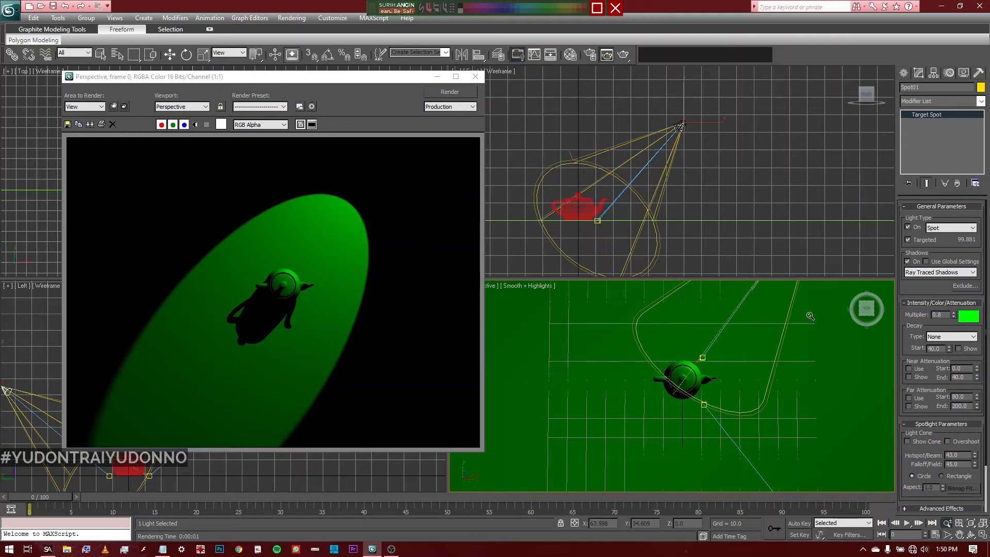
Step: Set the Target Spot's Falloff/Field to 81.7 and clone the existing rendered image for comparison
{"action": "left_click_drag", "start_coordinate": [916, 348], "coordinate": [913, 289]}
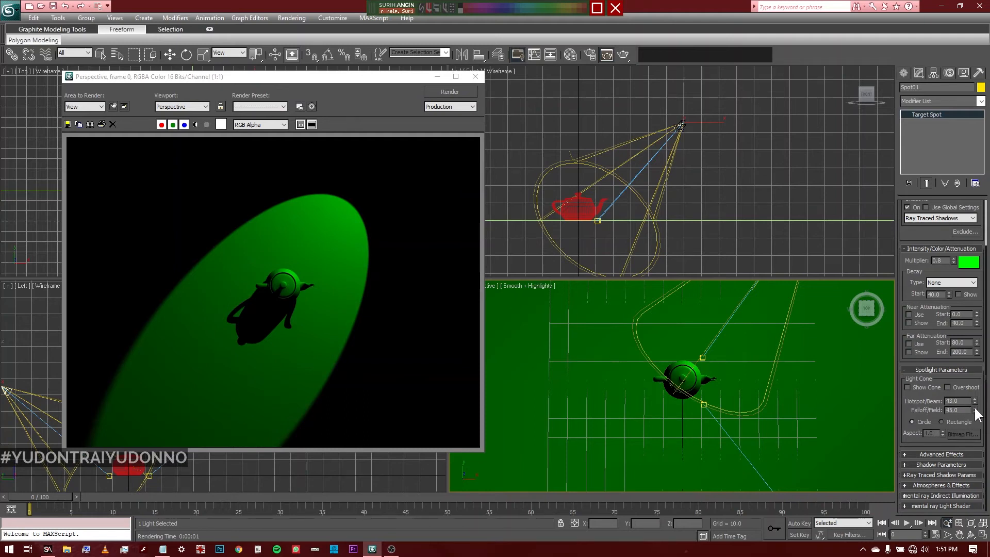
{"action": "left_click_drag", "start_coordinate": [974, 410], "coordinate": [949, 219]}
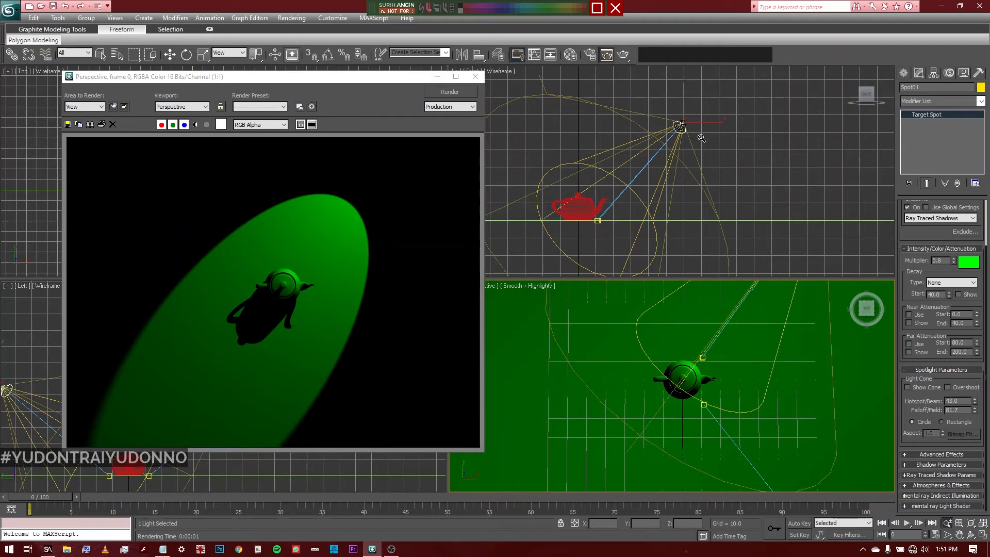
{"action": "left_click", "coordinate": [90, 124]}
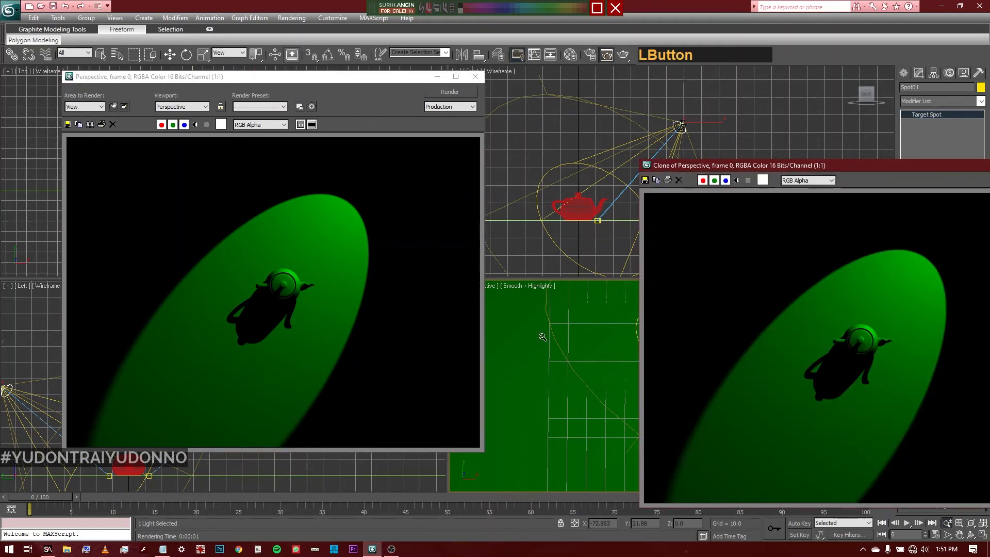
Step: Render the Perspective view with the wider falloff, compare it side by side with the cloned image, and close both
{"action": "right_click", "coordinate": [543, 337]}
{"action": "left_click", "coordinate": [622, 54]}
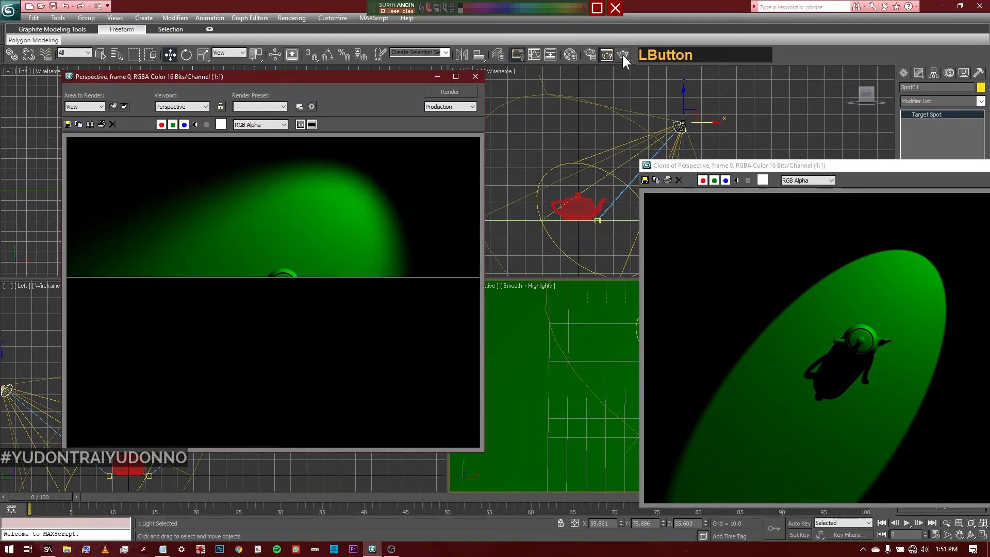
{"action": "left_click_drag", "start_coordinate": [762, 165], "coordinate": [610, 88]}
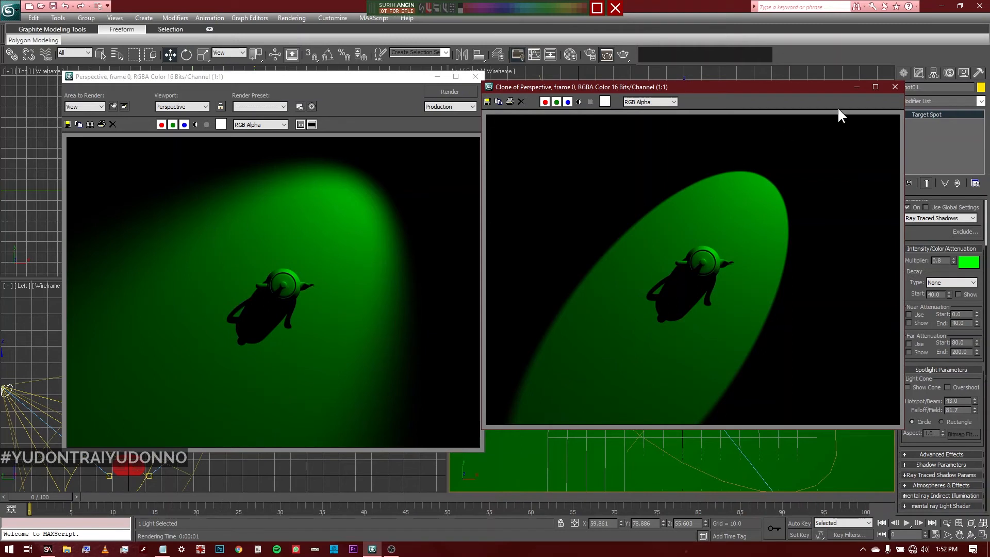
{"action": "left_click", "coordinate": [895, 86]}
{"action": "left_click", "coordinate": [475, 77]}
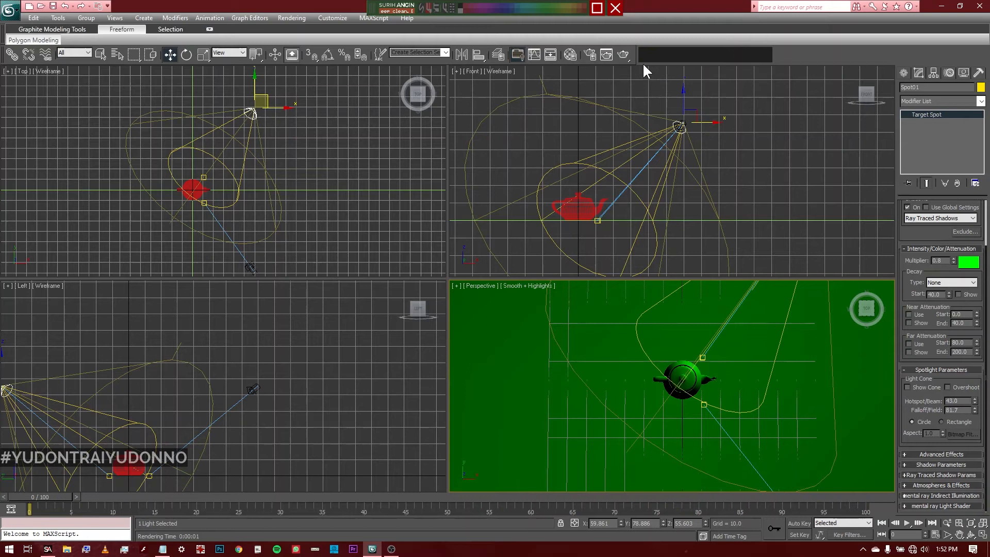
{"action": "left_click", "coordinate": [914, 237]}
{"action": "left_click_drag", "start_coordinate": [914, 237], "coordinate": [914, 260]}
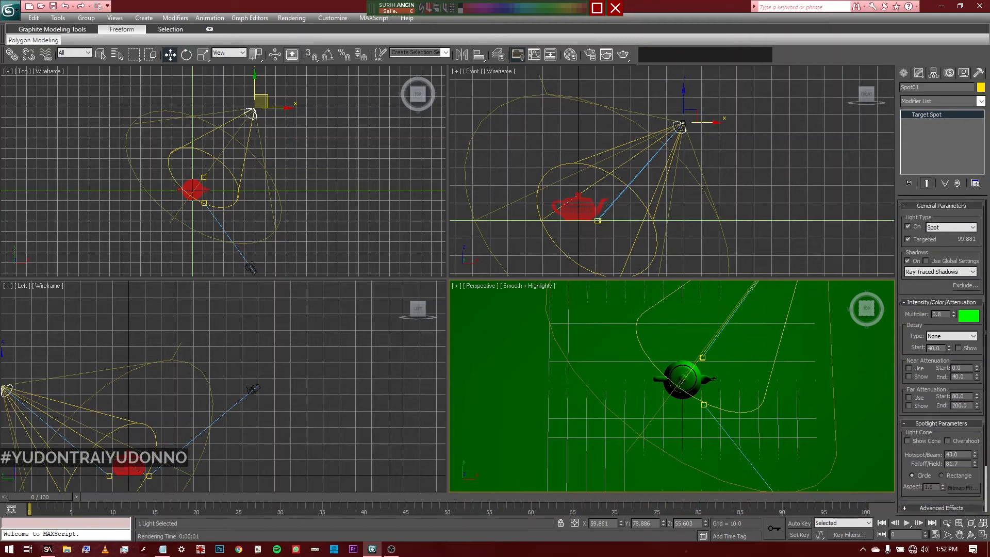
{"action": "left_click", "coordinate": [391, 549]}
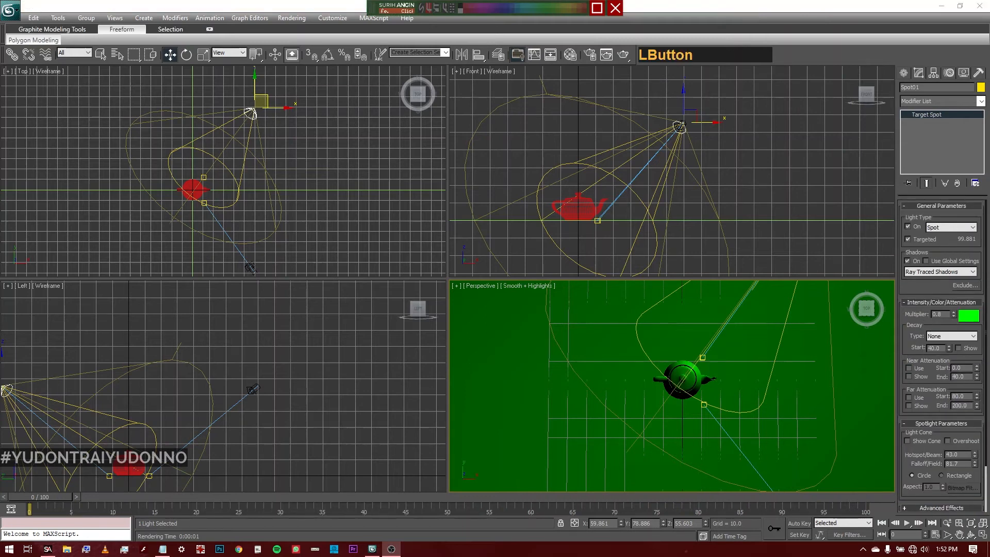
{"action": "left_click", "coordinate": [822, 46]}
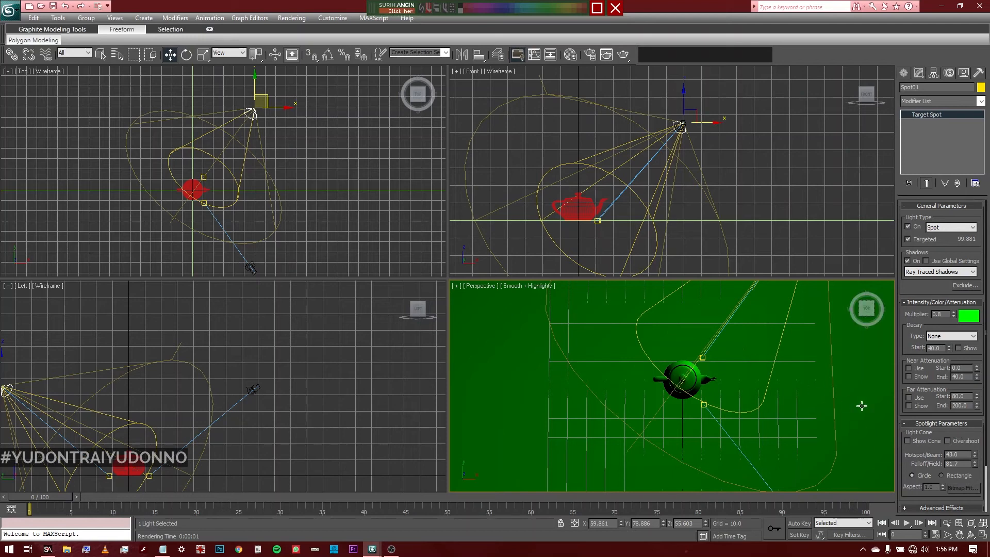
Step: Switch the Target Spot's light cone to Rectangle, try a different aspect ratio, and set Aspect to 1.0
{"action": "left_click_drag", "start_coordinate": [906, 462], "coordinate": [906, 399]}
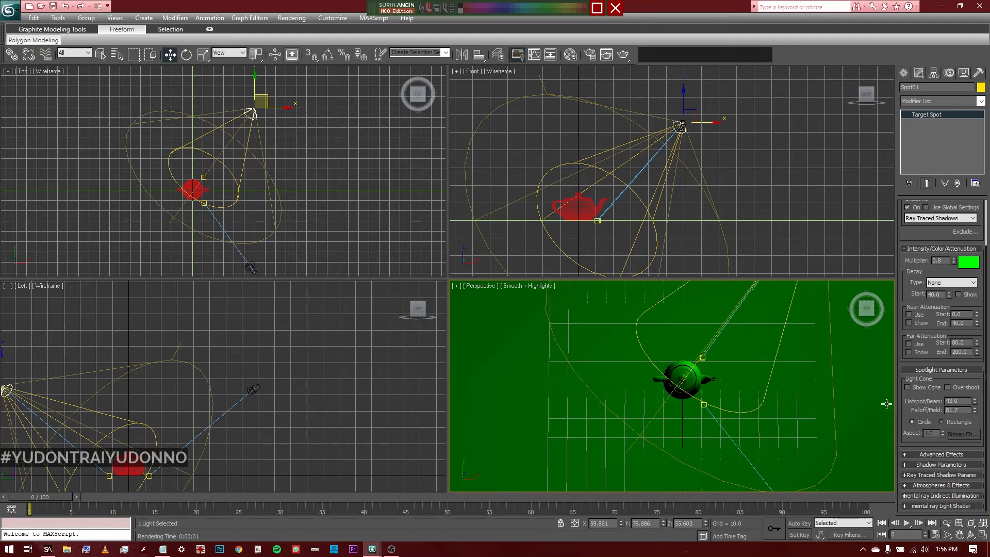
{"action": "left_click", "coordinate": [946, 423]}
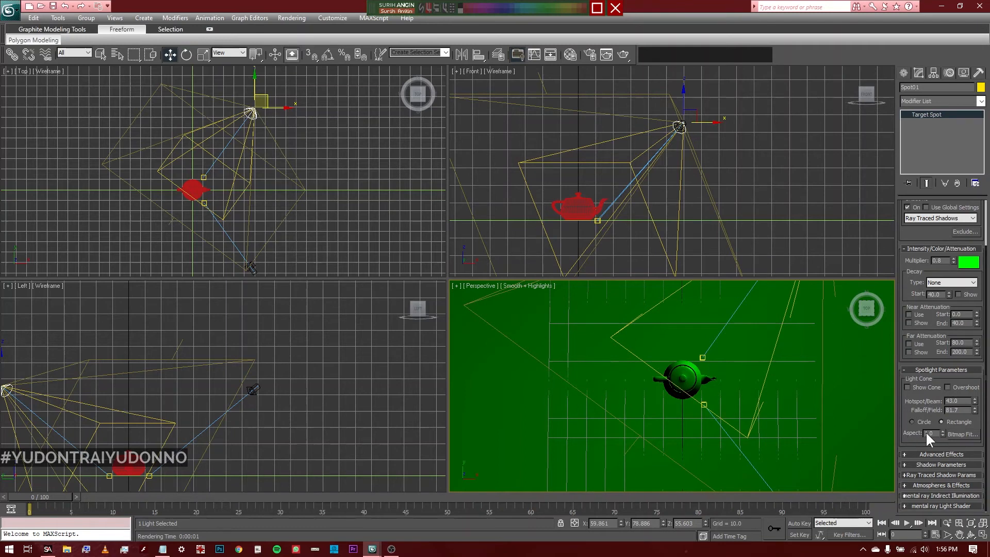
{"action": "left_click_drag", "start_coordinate": [942, 433], "coordinate": [872, 431]}
{"action": "type", "text": "1"}
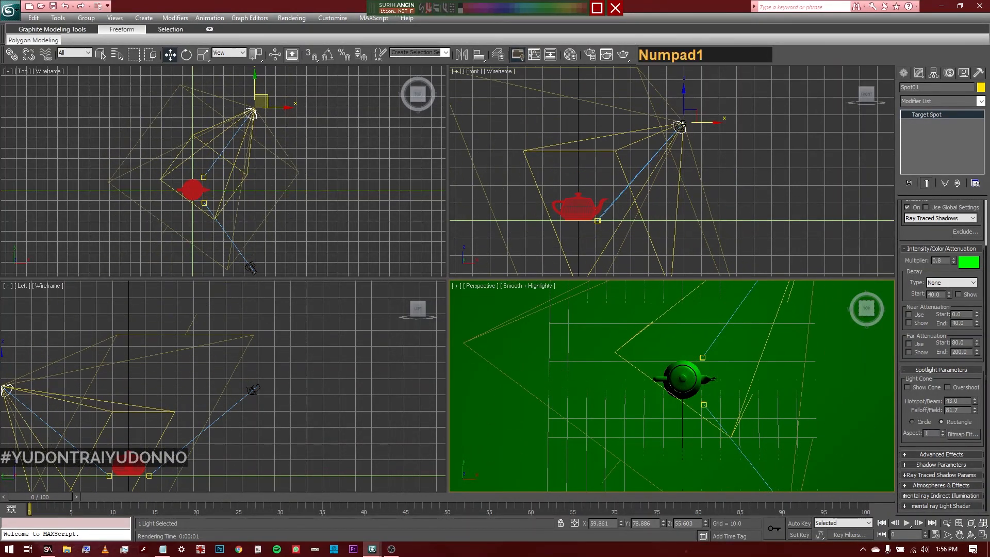
{"action": "key", "text": "KP_Enter"}
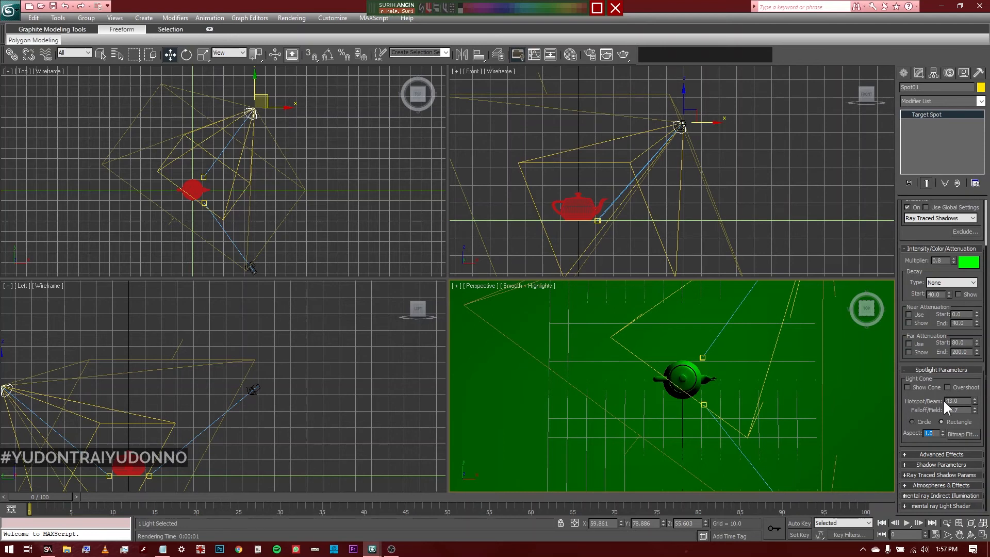
Step: Disable the spot light's Targeted option and switch the light off
{"action": "left_click_drag", "start_coordinate": [913, 293], "coordinate": [915, 349]}
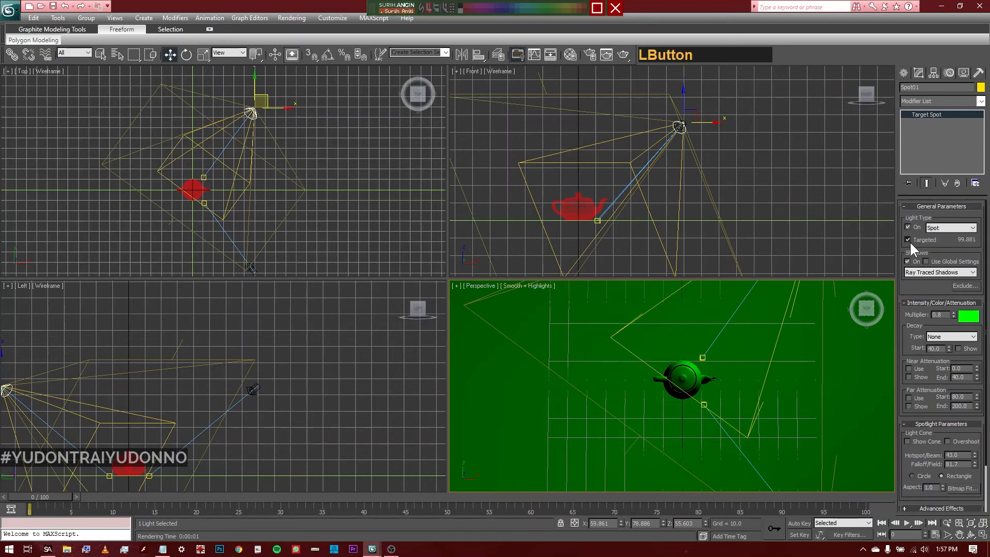
{"action": "left_click", "coordinate": [908, 240]}
{"action": "left_click", "coordinate": [909, 227]}
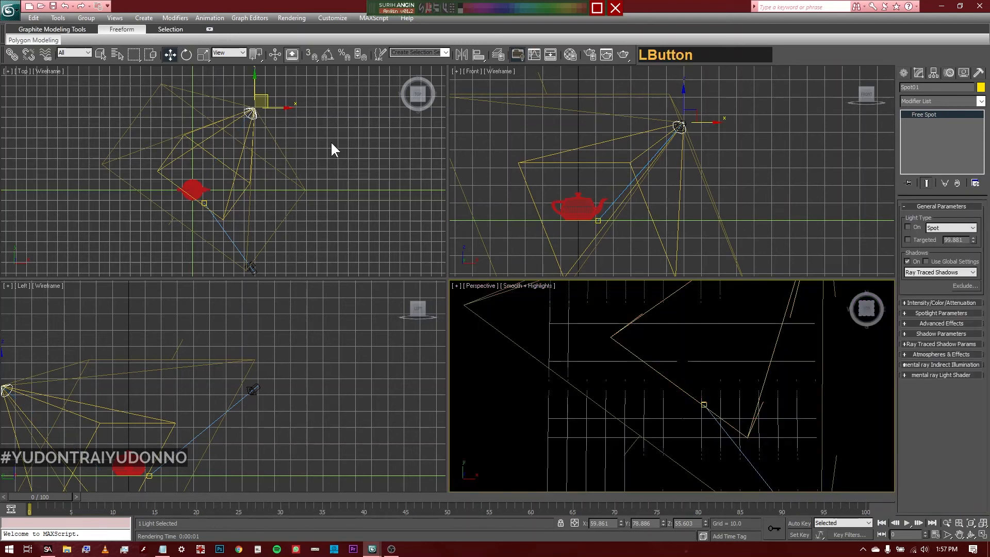
Step: Select the Target Direct light, switch it on, render the Perspective view and close the rendered image
{"action": "left_click", "coordinate": [748, 172]}
{"action": "middle_click_drag", "start_coordinate": [236, 231], "coordinate": [253, 150]}
{"action": "left_click", "coordinate": [238, 191]}
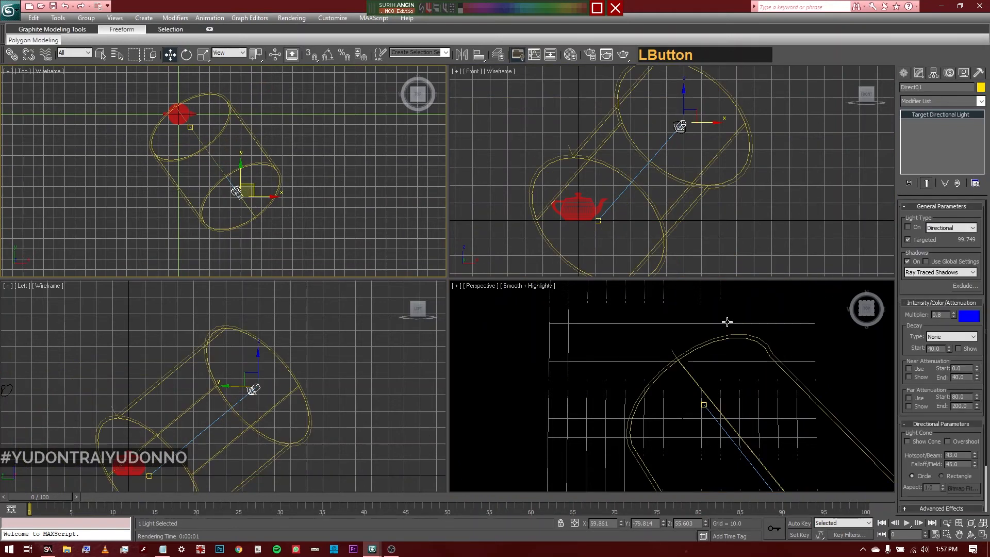
{"action": "right_click", "coordinate": [696, 343]}
{"action": "left_click", "coordinate": [624, 57]}
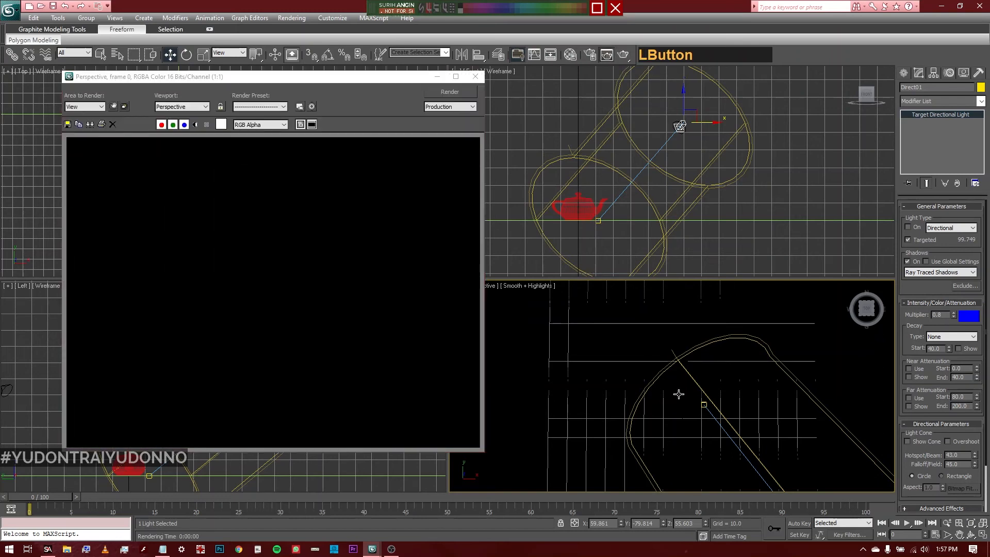
{"action": "left_click", "coordinate": [909, 227]}
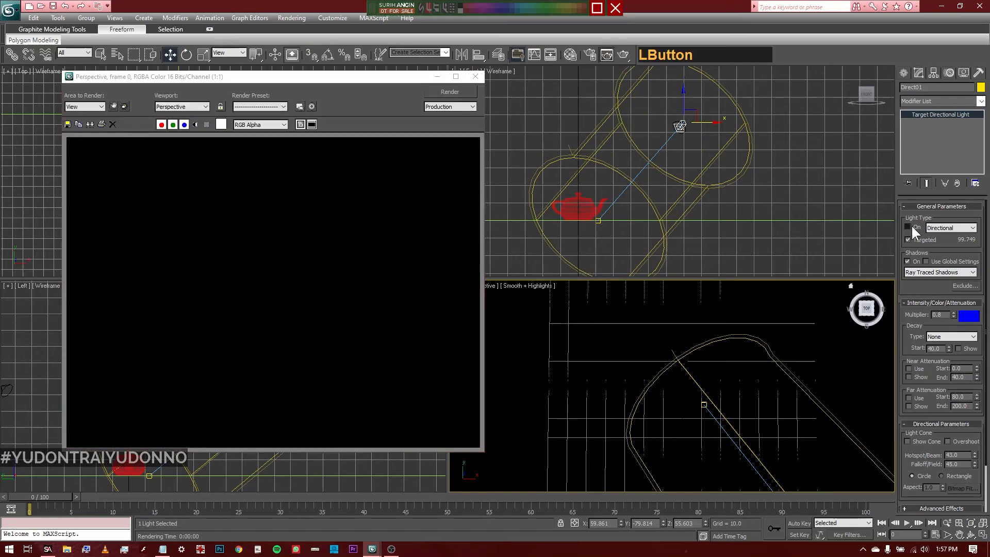
{"action": "left_click", "coordinate": [626, 55]}
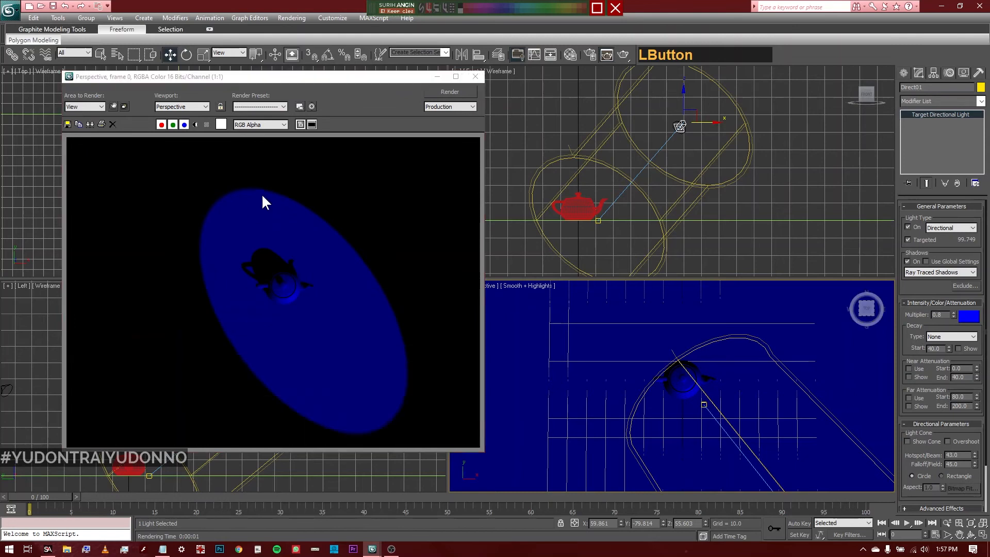
{"action": "left_click", "coordinate": [476, 77]}
Step: Lower the direct light to about Z 29.78, raise its target to about Z 11.79, and check the Perspective render
{"action": "right_click", "coordinate": [673, 104]}
{"action": "left_click_drag", "start_coordinate": [684, 100], "coordinate": [598, 200]}
{"action": "left_click", "coordinate": [598, 221]}
{"action": "right_click", "coordinate": [667, 92]}
{"action": "left_click", "coordinate": [622, 54]}
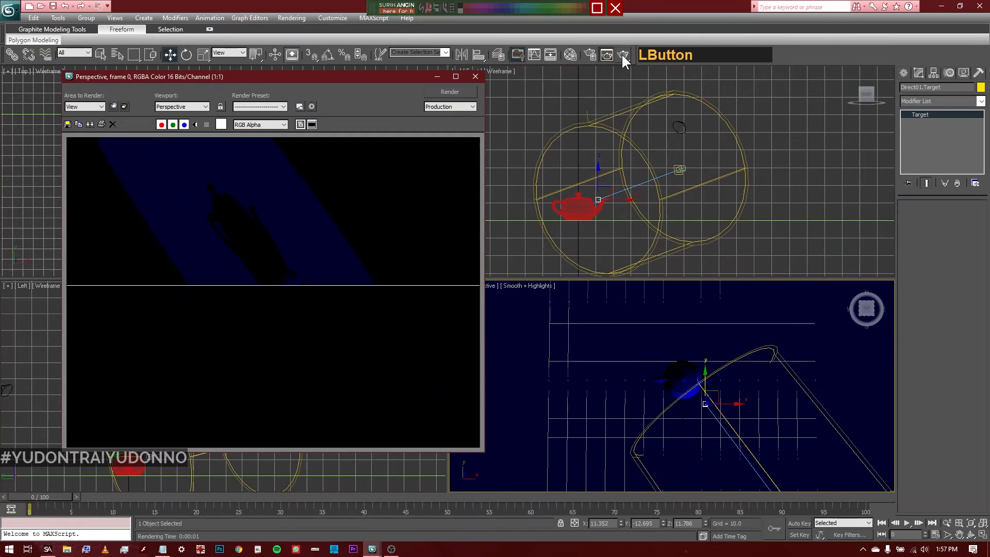
{"action": "left_click", "coordinate": [479, 77]}
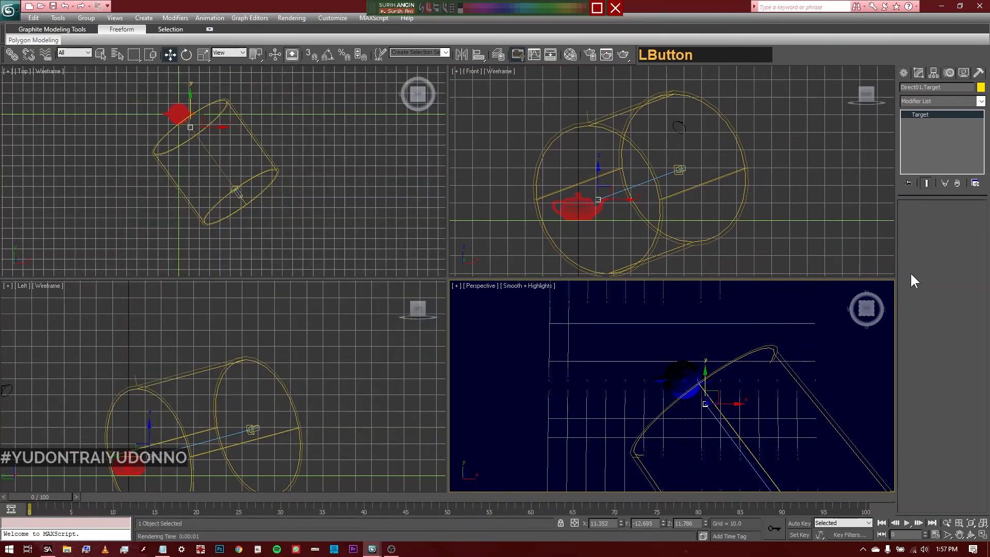
Step: Change the direct light's color to light blue (RGB 131, 131, 255) and inspect a Perspective render
{"action": "left_click", "coordinate": [679, 172]}
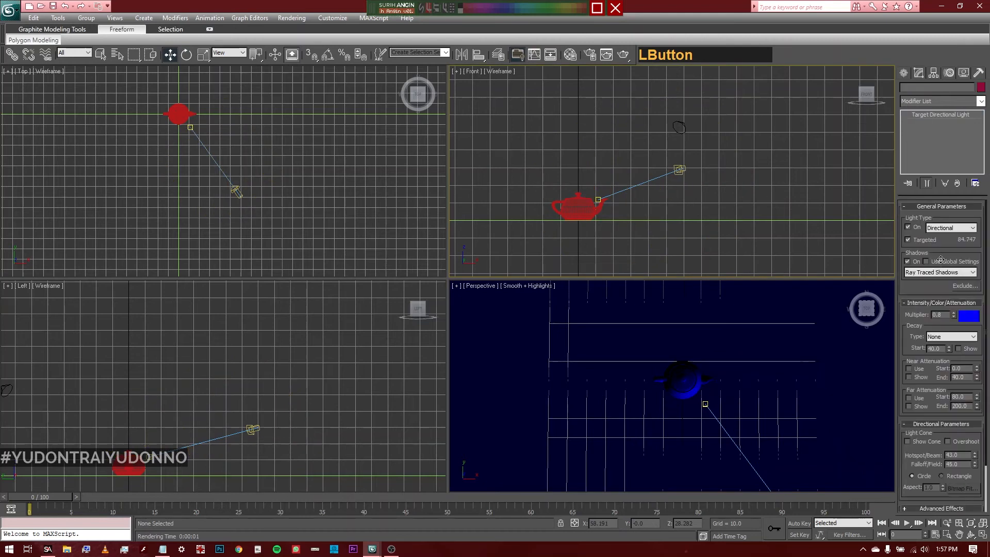
{"action": "left_click", "coordinate": [969, 317]}
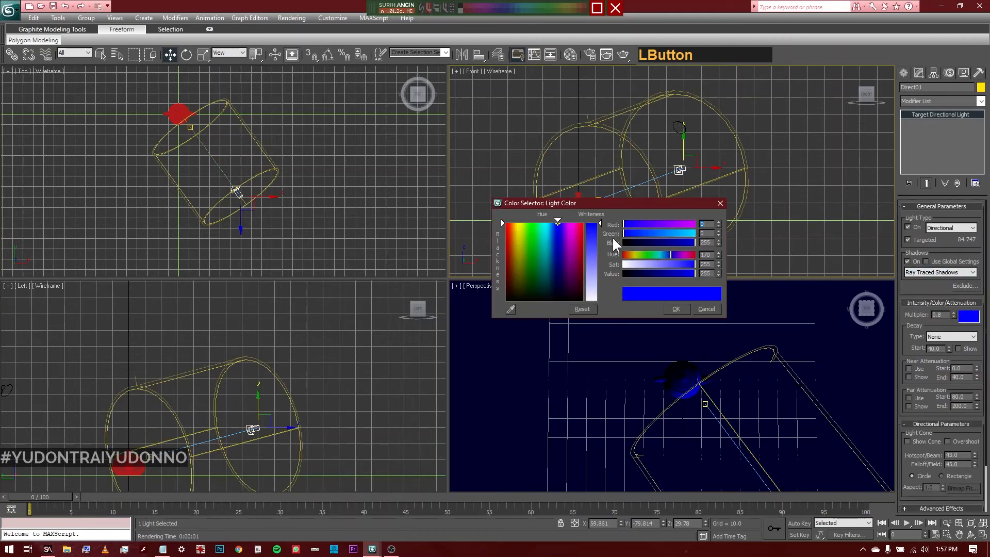
{"action": "left_click", "coordinate": [599, 261]}
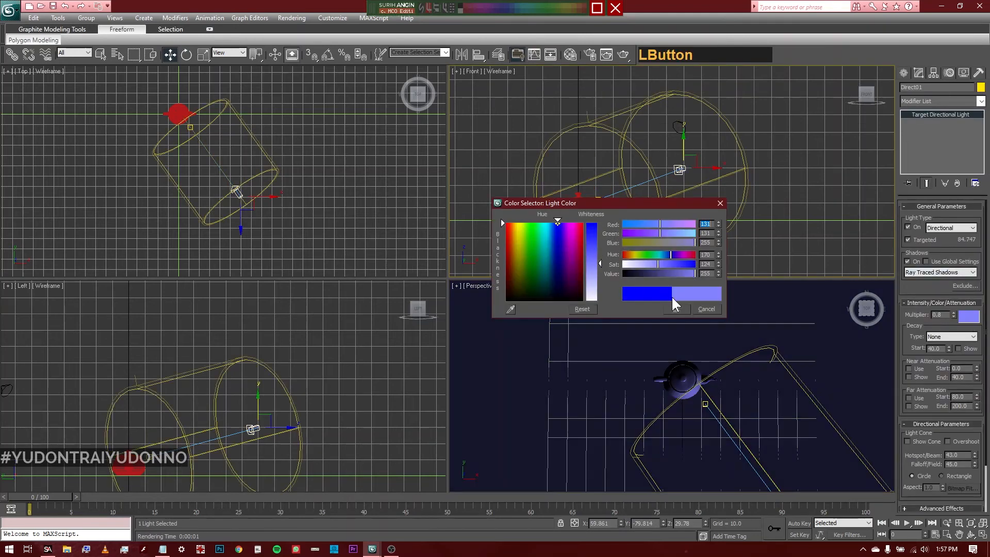
{"action": "left_click", "coordinate": [677, 309]}
{"action": "right_click", "coordinate": [728, 145]}
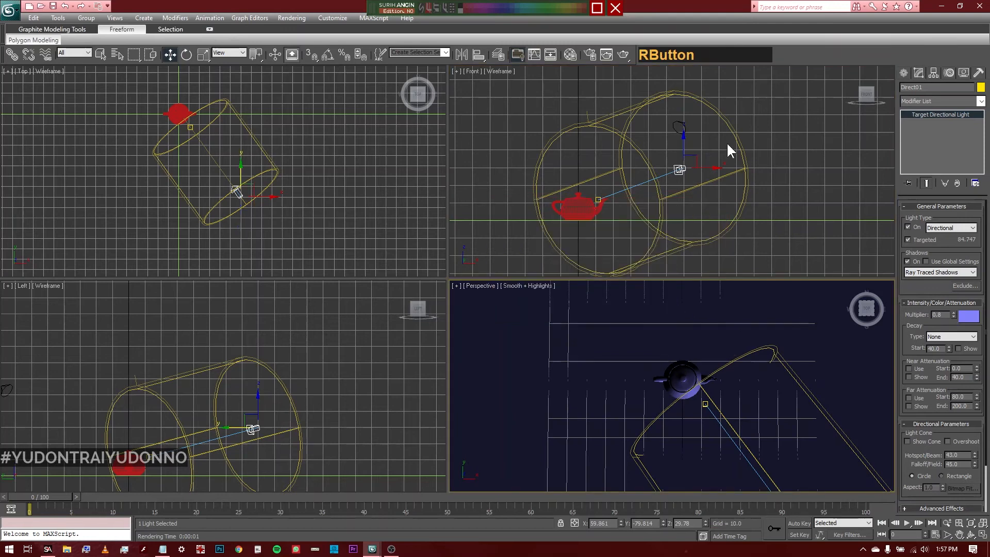
{"action": "left_click", "coordinate": [625, 55]}
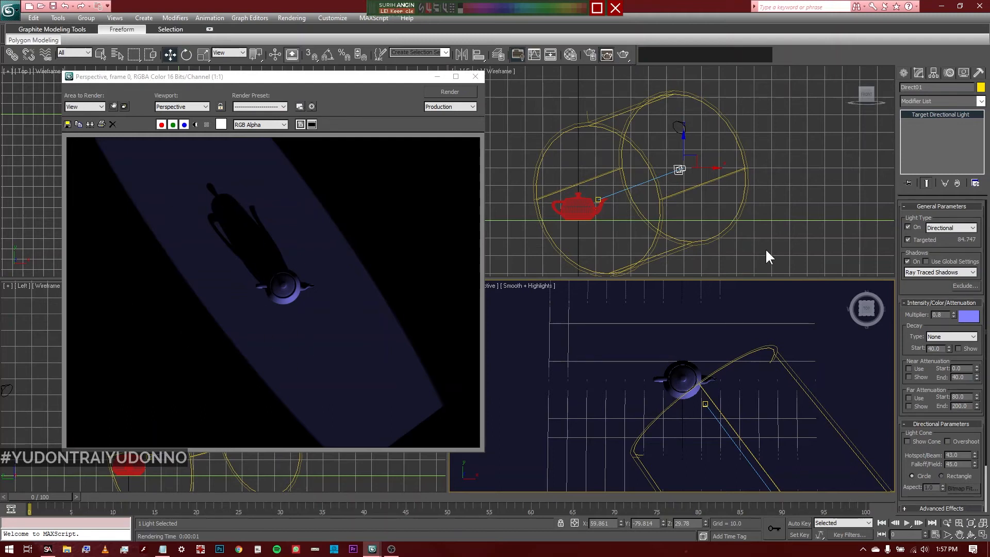
{"action": "left_click_drag", "start_coordinate": [943, 292], "coordinate": [933, 255]}
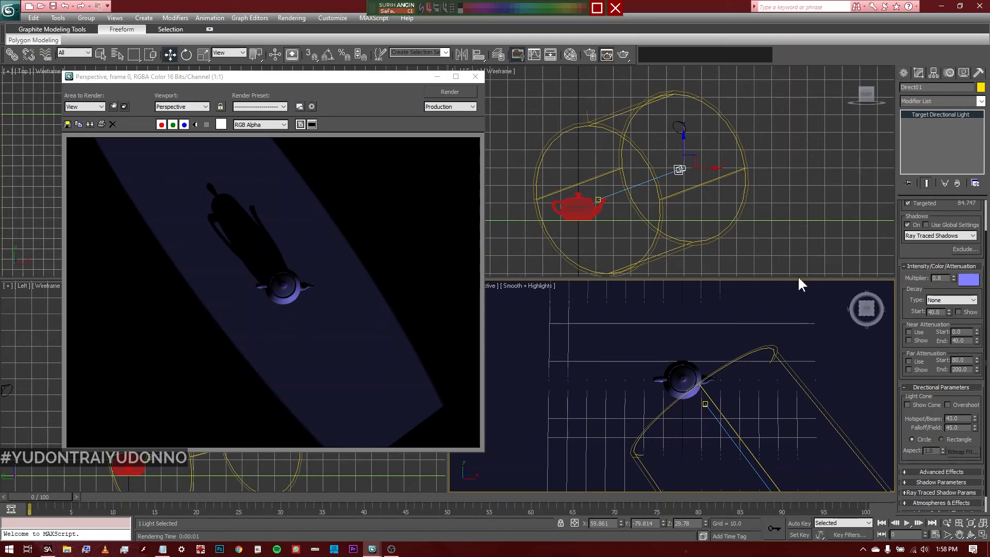
{"action": "left_click", "coordinate": [475, 76]}
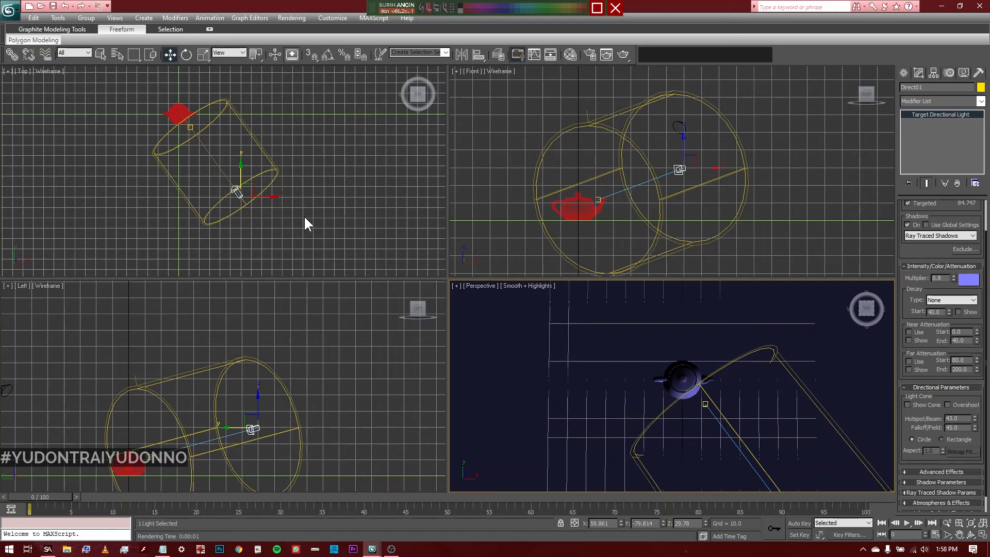
Step: Enable Use and Show for the direct light's Far Attenuation
{"action": "scroll", "coordinate": [703, 349], "scroll_direction": "up", "scroll_amount": 3}
{"action": "middle_click_drag", "start_coordinate": [728, 391], "coordinate": [722, 416]}
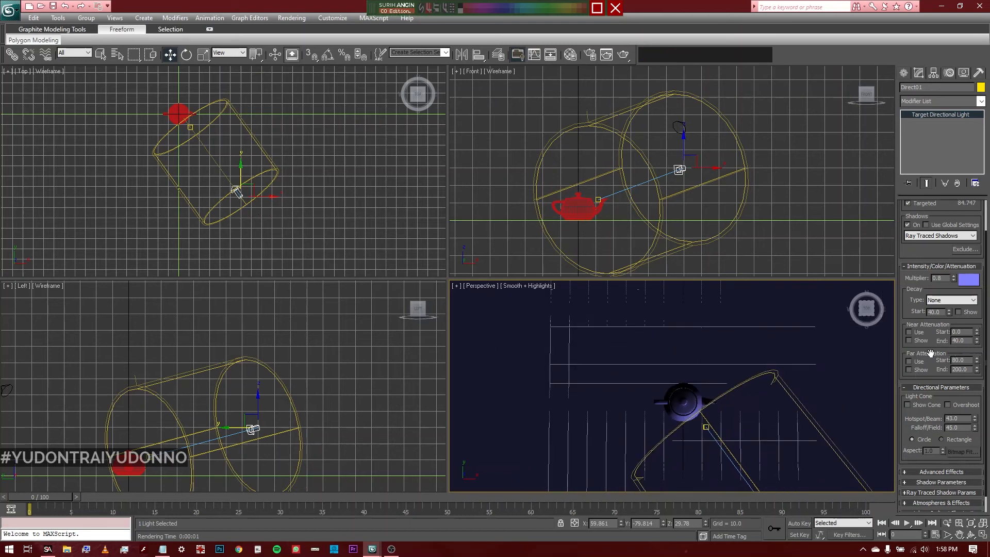
{"action": "left_click", "coordinate": [909, 370]}
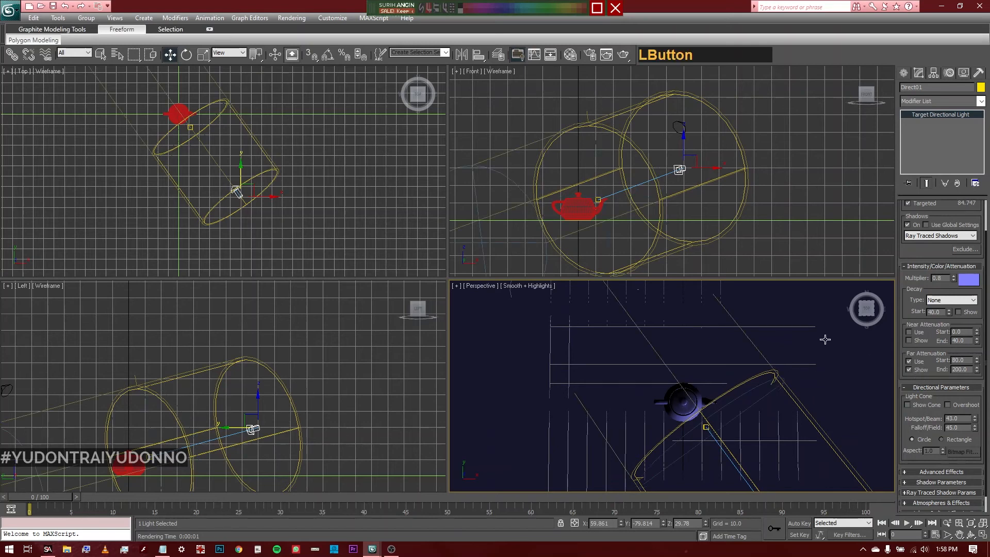
Step: Examine where the far attenuation start and end boundaries lie relative to the teapot in the Top view
{"action": "middle_click_drag", "start_coordinate": [181, 178], "coordinate": [227, 182]}
{"action": "scroll", "coordinate": [261, 210], "scroll_direction": "up", "scroll_amount": 8}
{"action": "scroll", "coordinate": [262, 210], "scroll_direction": "down", "scroll_amount": 4}
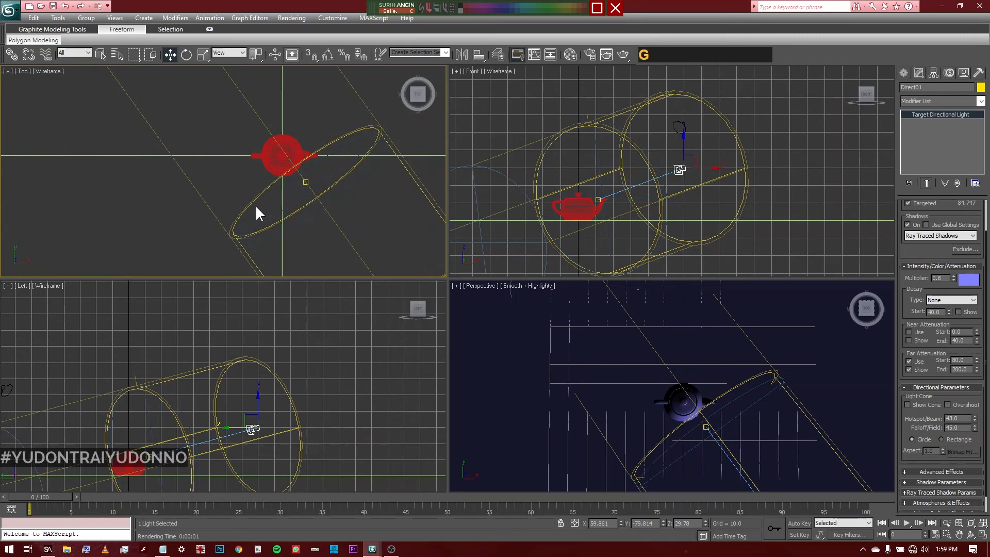
{"action": "middle_click_drag", "start_coordinate": [258, 139], "coordinate": [342, 243]}
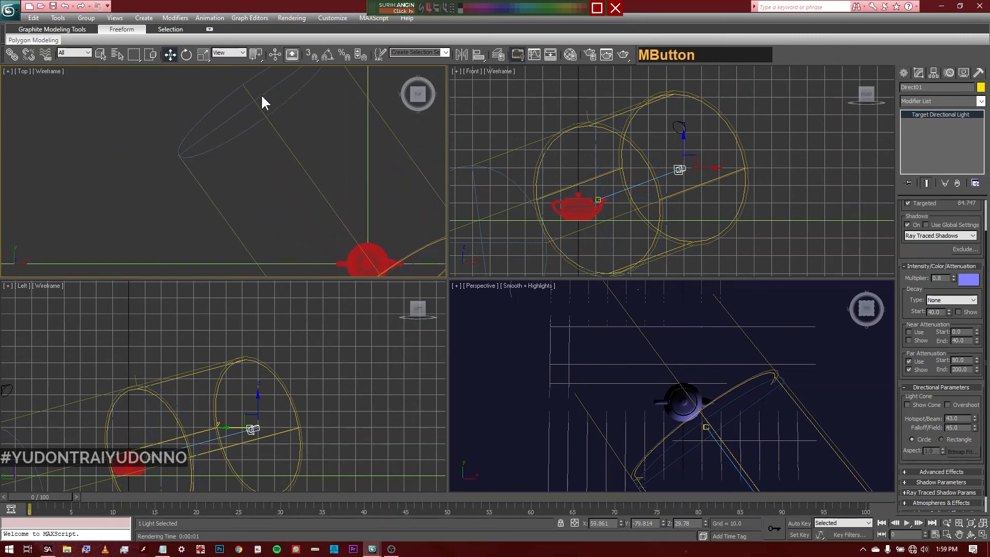
{"action": "middle_click_drag", "start_coordinate": [305, 152], "coordinate": [253, 93]}
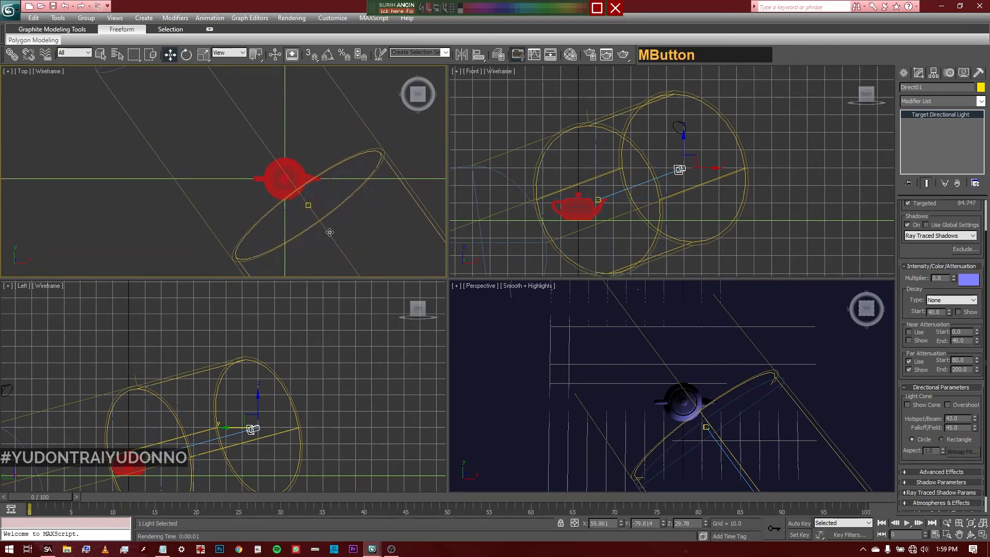
{"action": "middle_click_drag", "start_coordinate": [333, 220], "coordinate": [333, 218]}
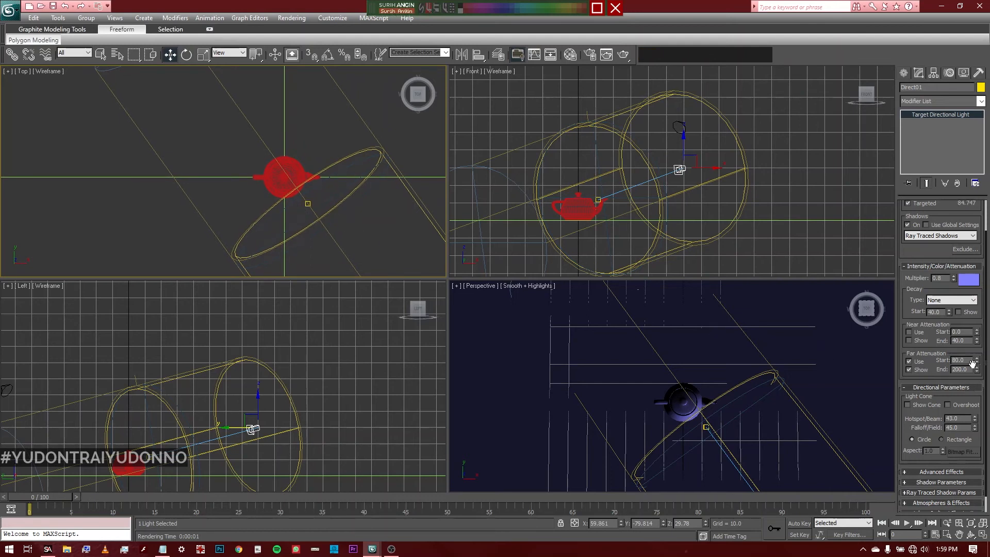
{"action": "middle_click_drag", "start_coordinate": [262, 234], "coordinate": [345, 216]}
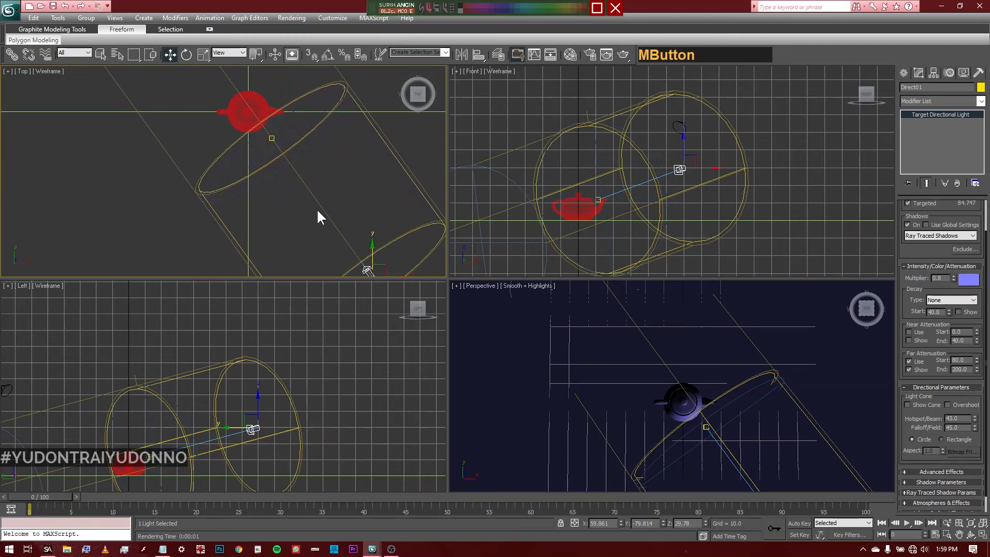
{"action": "middle_click_drag", "start_coordinate": [261, 151], "coordinate": [353, 265]}
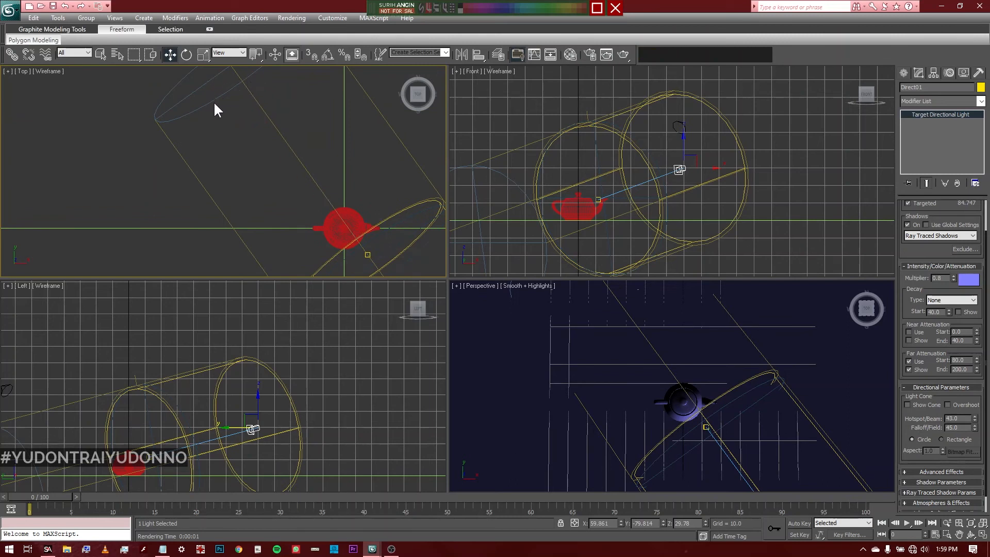
{"action": "scroll", "coordinate": [381, 199], "scroll_direction": "down", "scroll_amount": 4}
{"action": "middle_click_drag", "start_coordinate": [364, 191], "coordinate": [334, 175]}
Step: Render the Perspective view with far attenuation and change the direct light's color to yellow (RGB 251, 234, 42)
{"action": "right_click", "coordinate": [525, 336]}
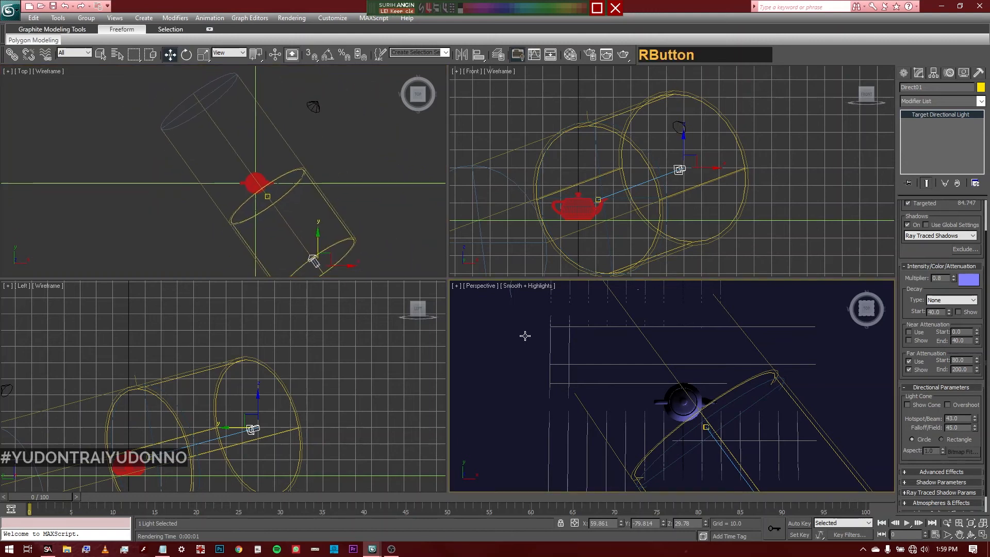
{"action": "left_click", "coordinate": [623, 53]}
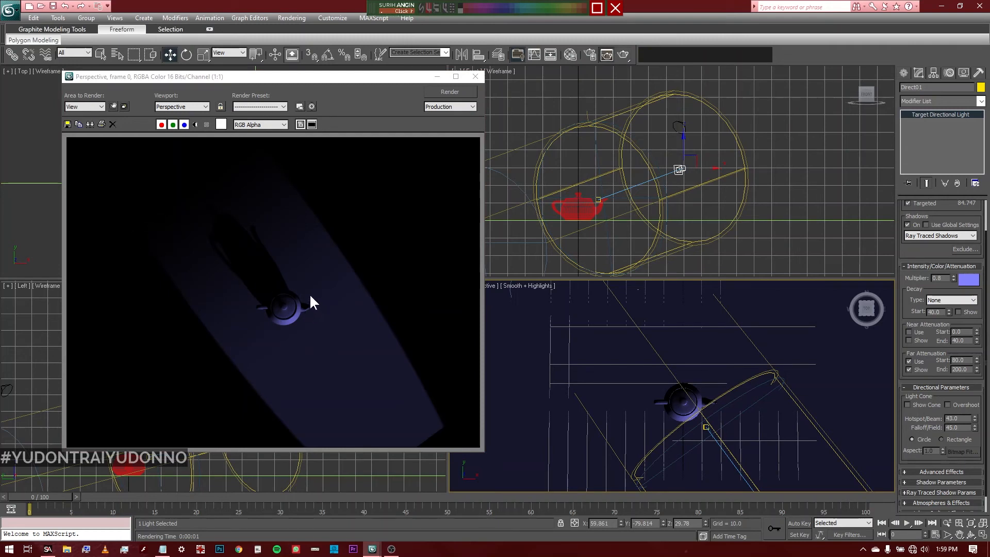
{"action": "left_click", "coordinate": [974, 285]}
{"action": "left_click", "coordinate": [518, 229]}
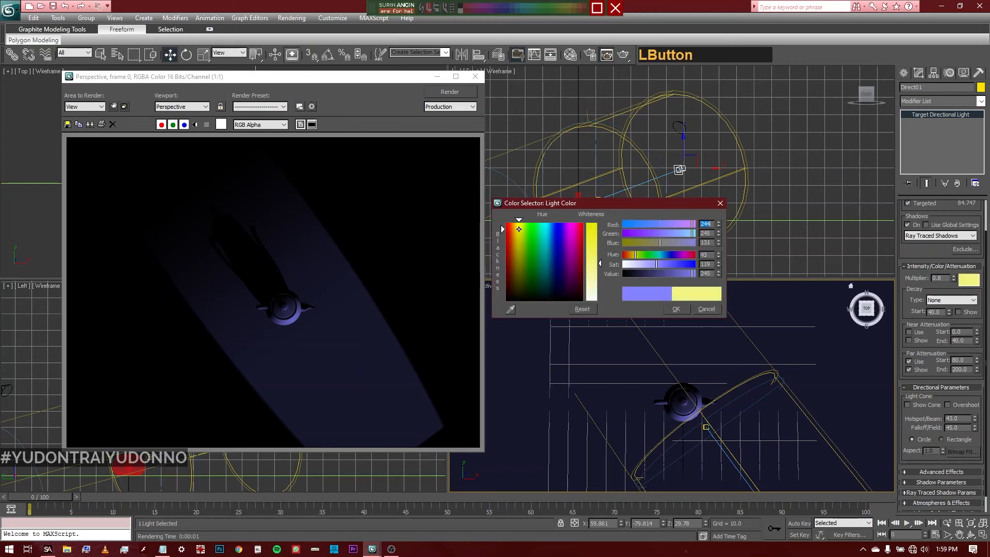
{"action": "left_click_drag", "start_coordinate": [518, 229], "coordinate": [518, 224]}
{"action": "left_click_drag", "start_coordinate": [600, 264], "coordinate": [600, 236]}
{"action": "left_click", "coordinate": [669, 310]}
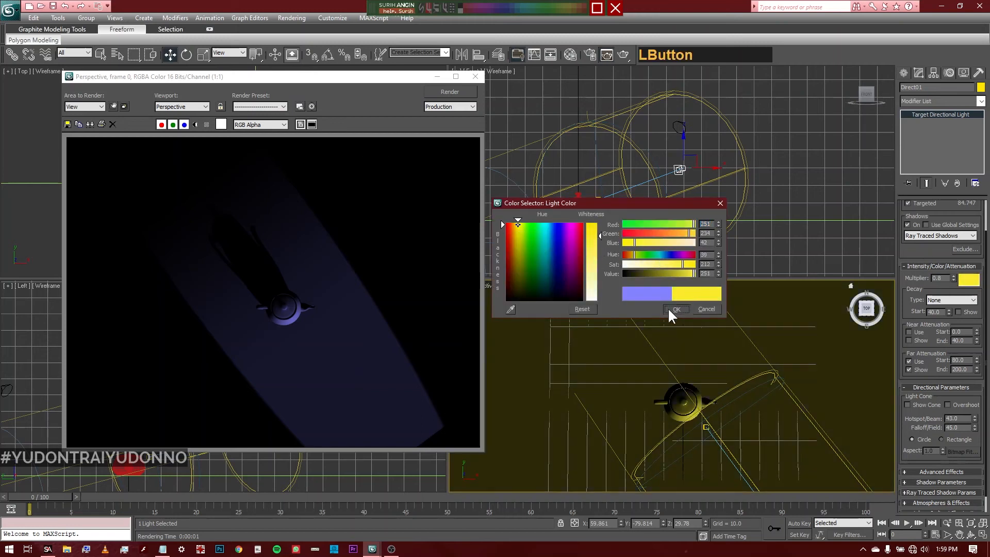
Step: Raise the direct light to about Z 34.47, render the Perspective view, compare it with the Top view, and close the image
{"action": "right_click", "coordinate": [684, 153]}
{"action": "left_click_drag", "start_coordinate": [684, 153], "coordinate": [683, 137]}
{"action": "right_click", "coordinate": [652, 340]}
{"action": "left_click", "coordinate": [622, 55]}
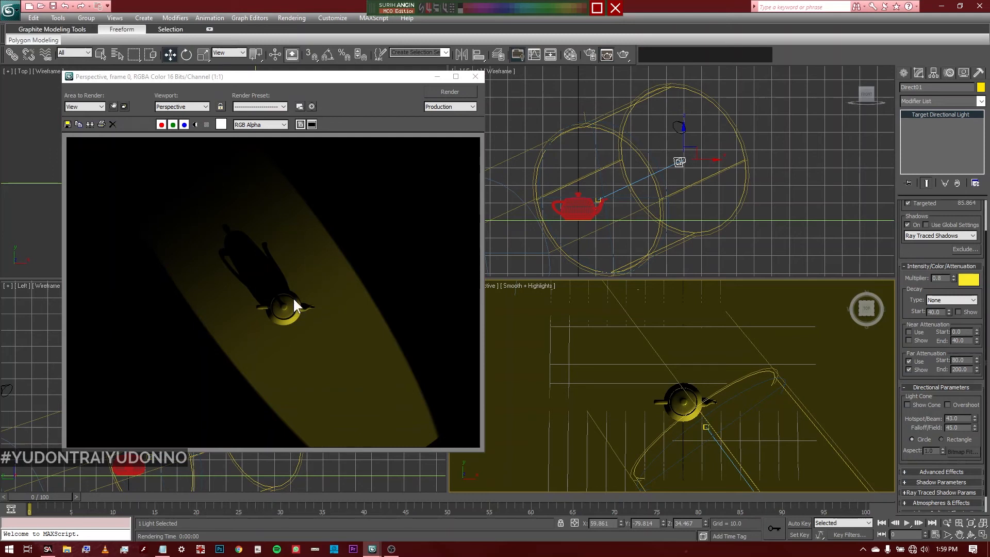
{"action": "left_click_drag", "start_coordinate": [296, 76], "coordinate": [622, 73]}
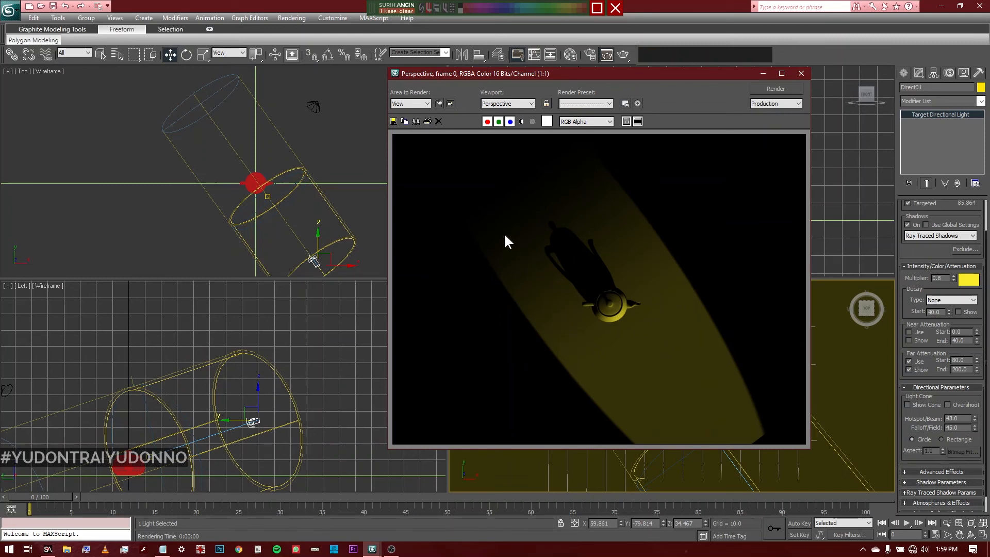
{"action": "left_click", "coordinate": [801, 74]}
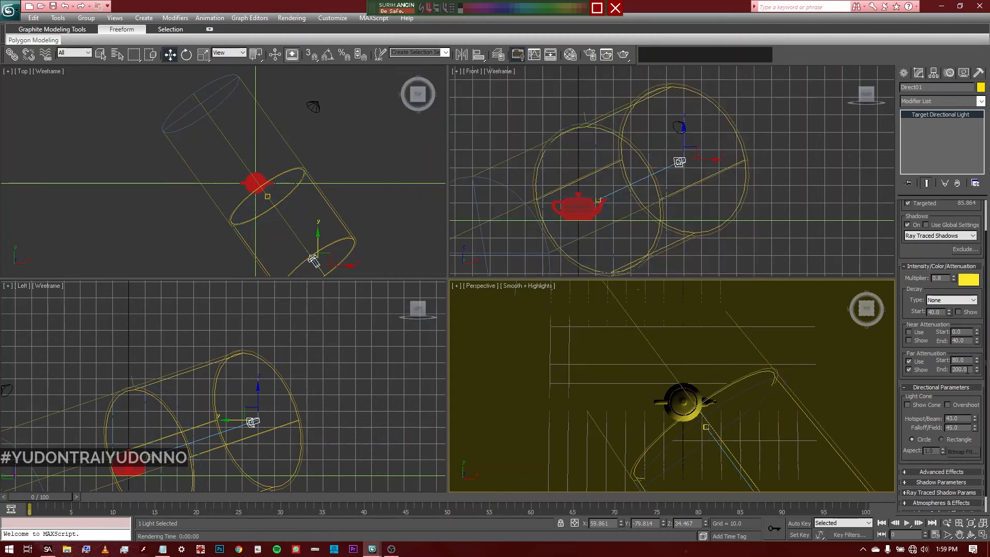
Step: Set the Far Attenuation End to 90, inspect a Perspective render, and close the image
{"action": "double_click", "coordinate": [963, 370]}
{"action": "type", "text": "90"}
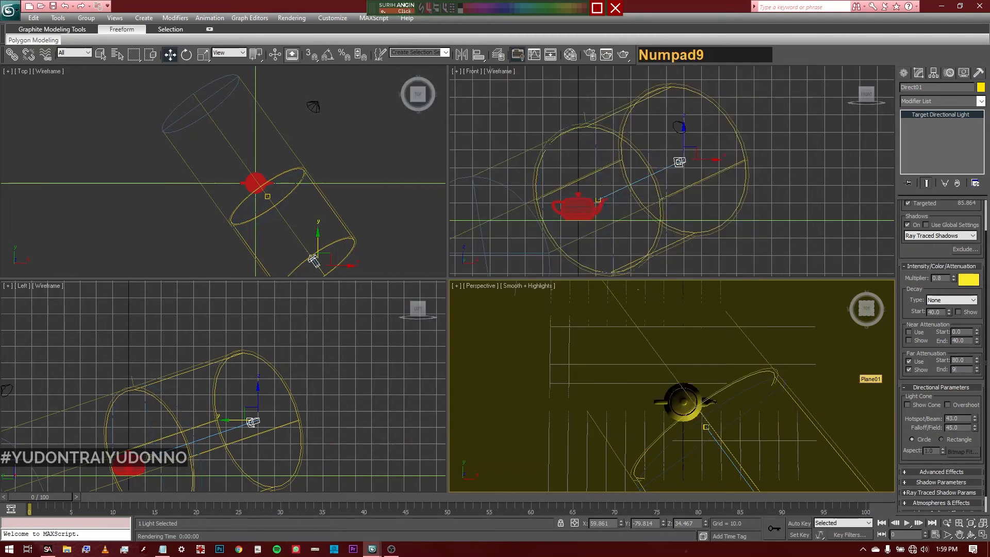
{"action": "key", "text": "Return"}
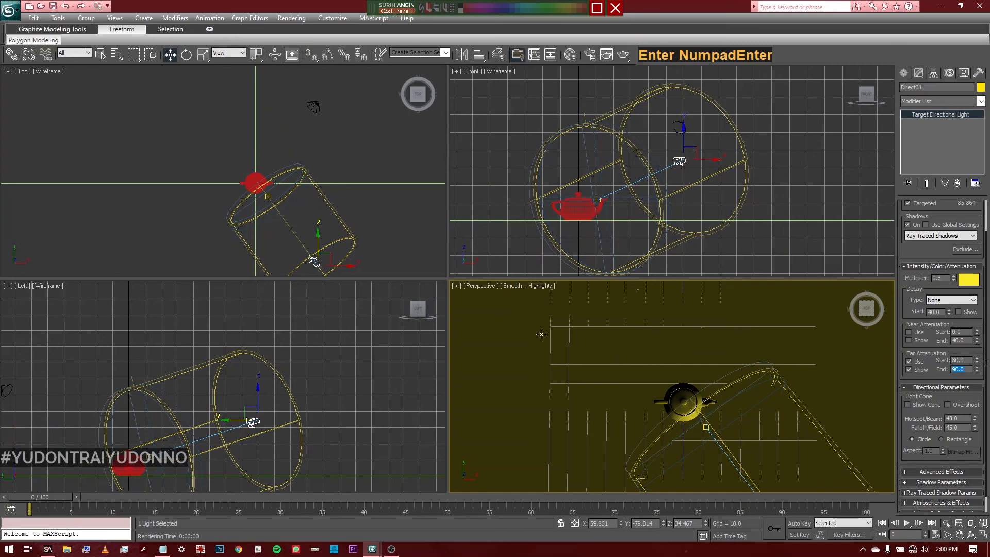
{"action": "left_click", "coordinate": [623, 54]}
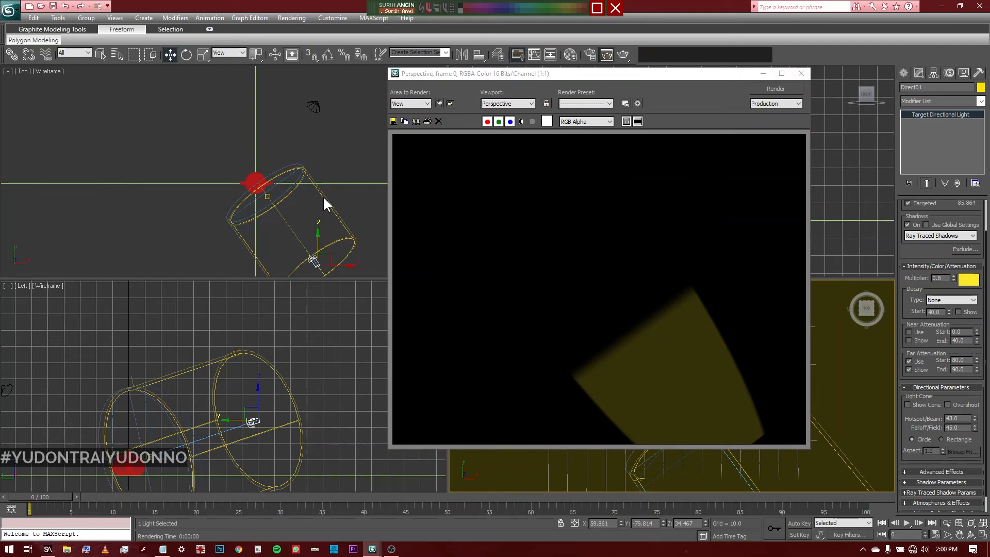
{"action": "left_click", "coordinate": [801, 73]}
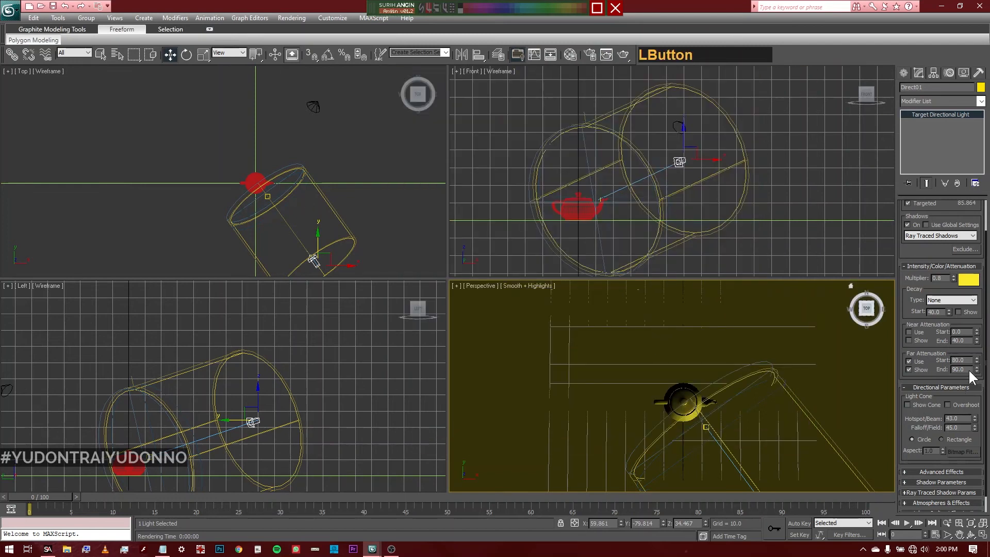
Step: Set the direct light's Far Attenuation End to 120
{"action": "left_click", "coordinate": [960, 369]}
{"action": "type", "text": "120"}
{"action": "key", "text": "KP_Enter"}
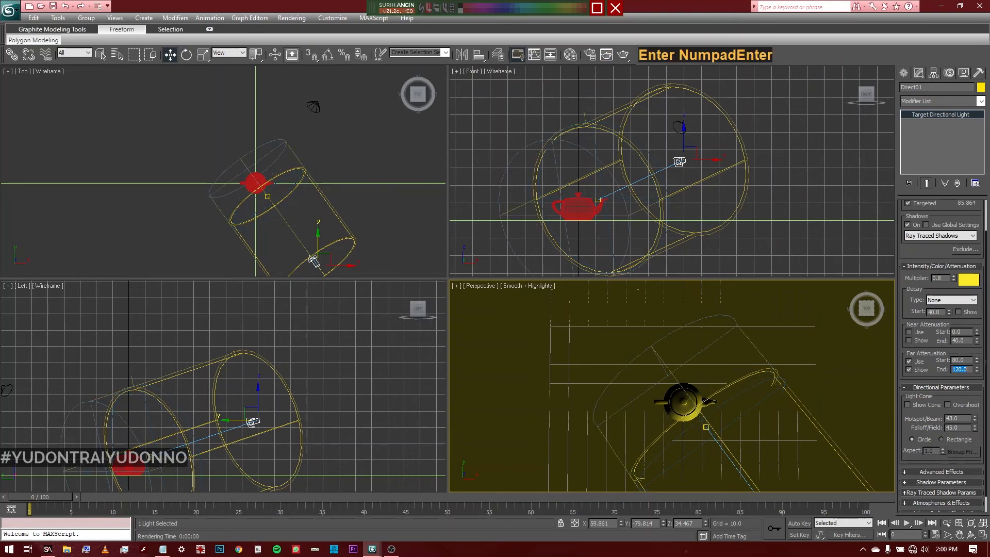
Step: Render the Perspective view with the updated far attenuation, close the image, and review the direct light's parameters
{"action": "left_click", "coordinate": [619, 54]}
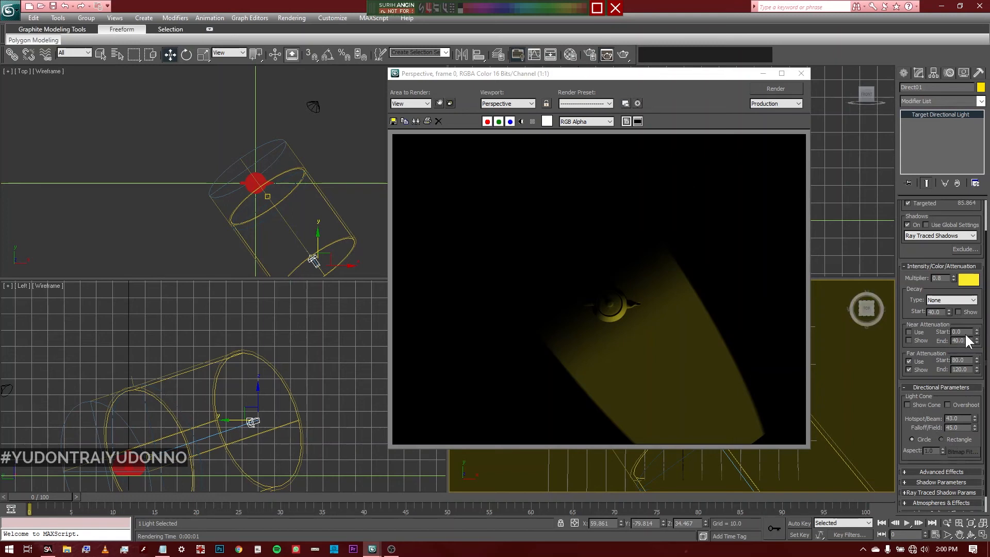
{"action": "left_click", "coordinate": [802, 73]}
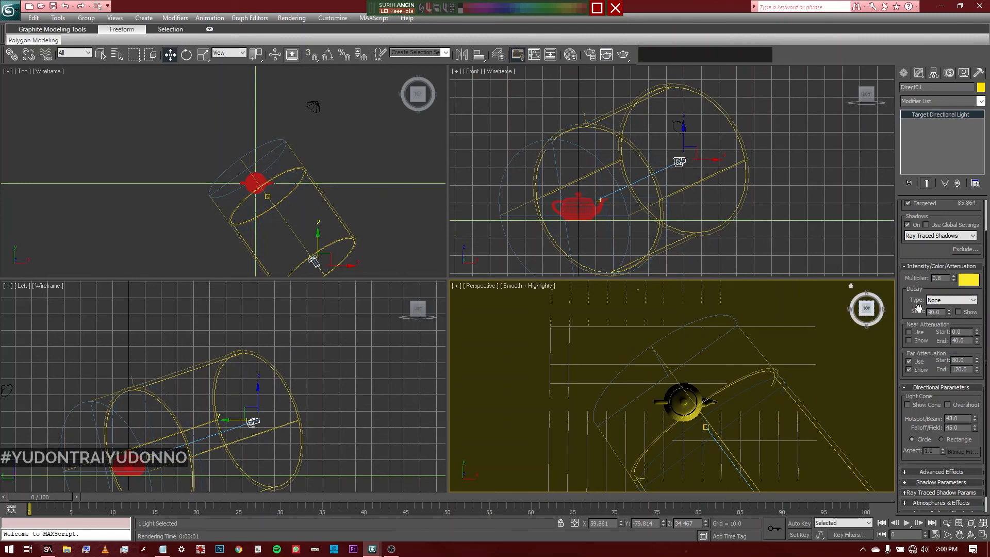
{"action": "left_click_drag", "start_coordinate": [935, 378], "coordinate": [940, 362]}
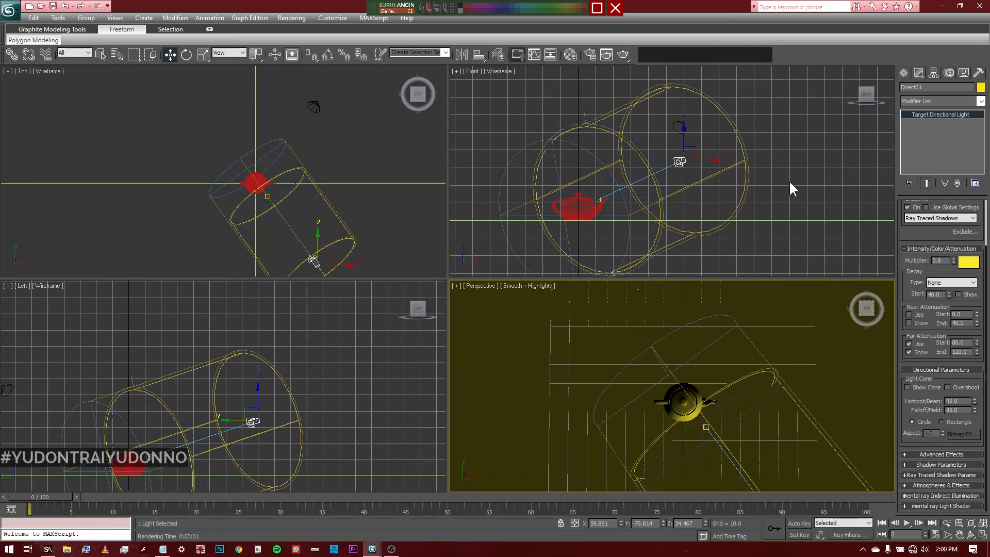
{"action": "left_click_drag", "start_coordinate": [923, 240], "coordinate": [926, 295]}
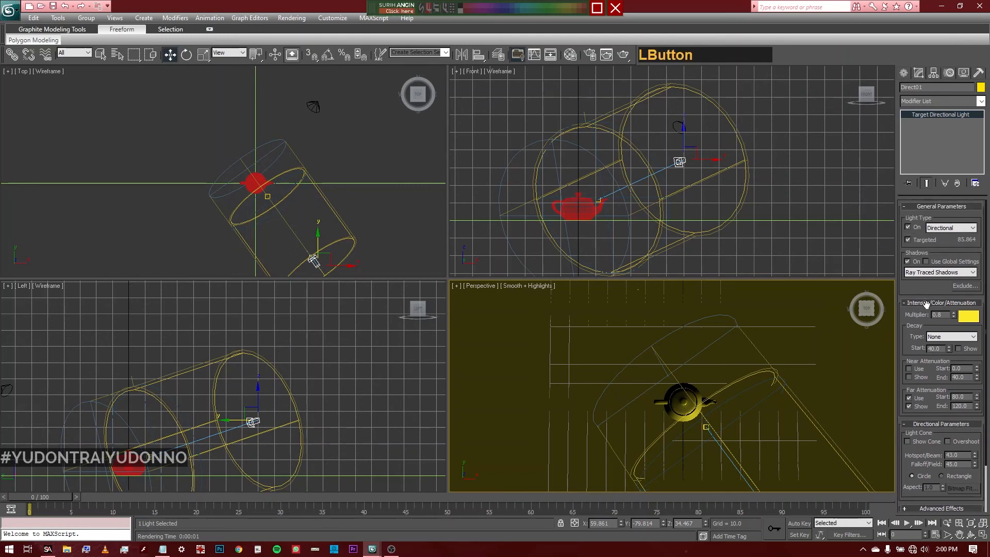
Step: Create a Free Spot light beside the teapot in the Top view at about X 81.6, Y 12.0 and check its cone in the Front view
{"action": "left_click", "coordinate": [906, 73]}
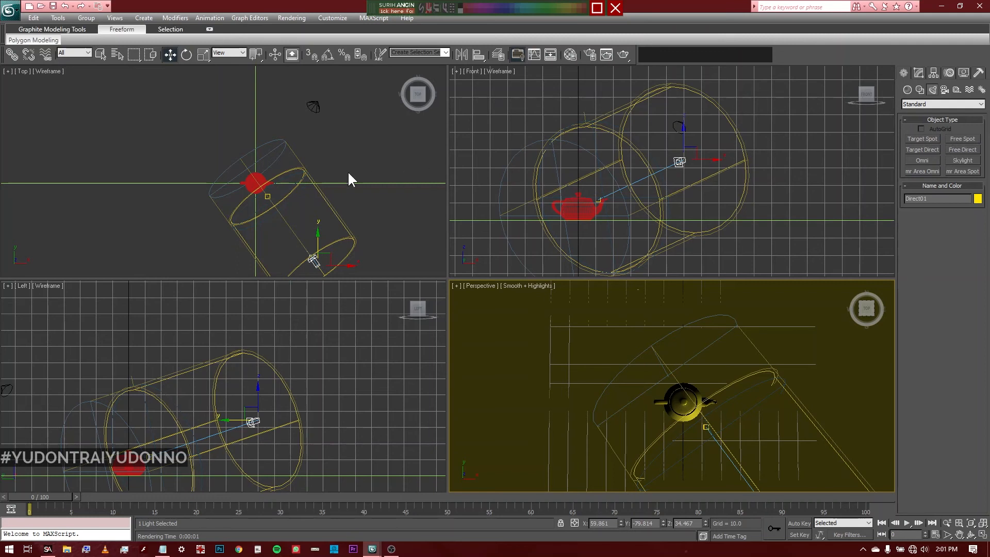
{"action": "right_click", "coordinate": [473, 184]}
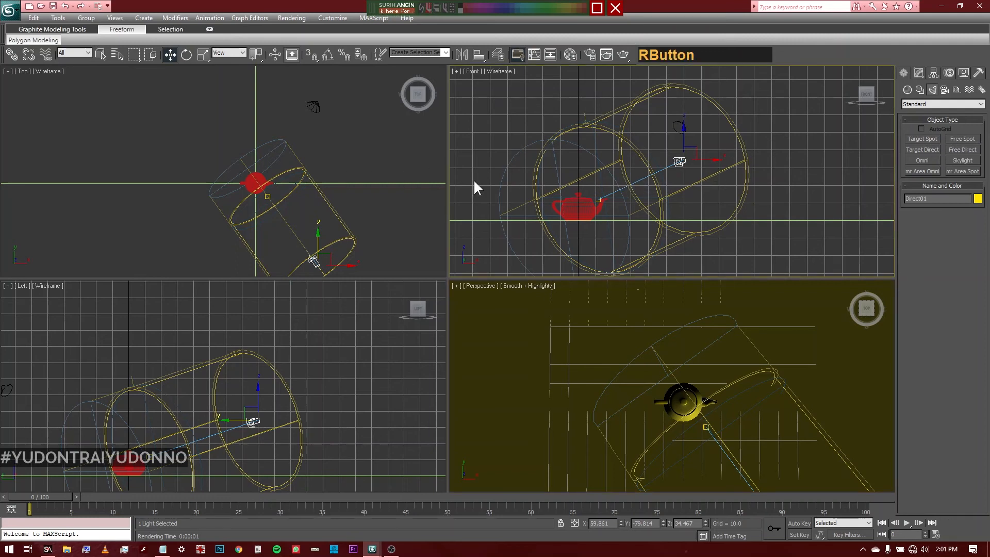
{"action": "left_click", "coordinate": [961, 138]}
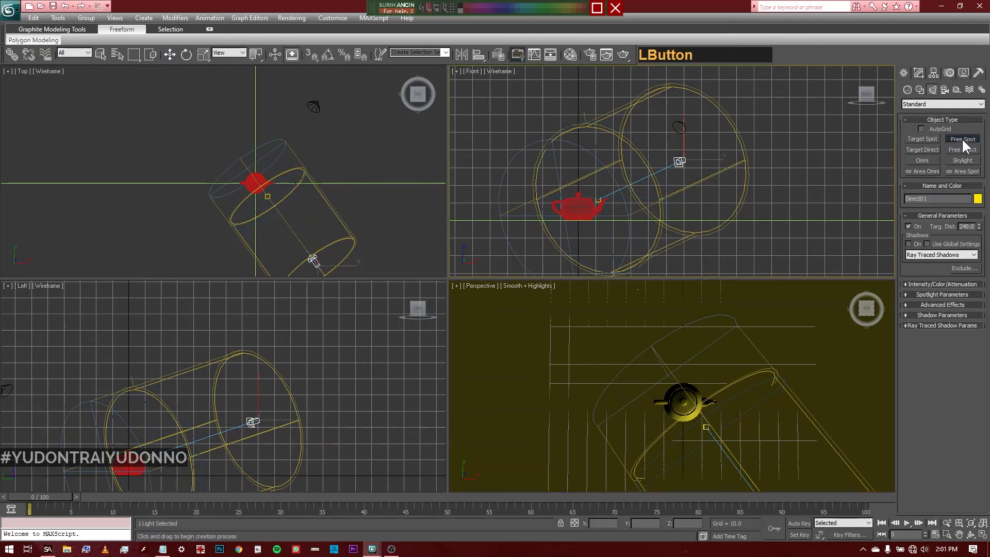
{"action": "left_click", "coordinate": [340, 171]}
{"action": "scroll", "coordinate": [774, 150], "scroll_direction": "down", "scroll_amount": 4}
{"action": "middle_click_drag", "start_coordinate": [775, 150], "coordinate": [780, 122]}
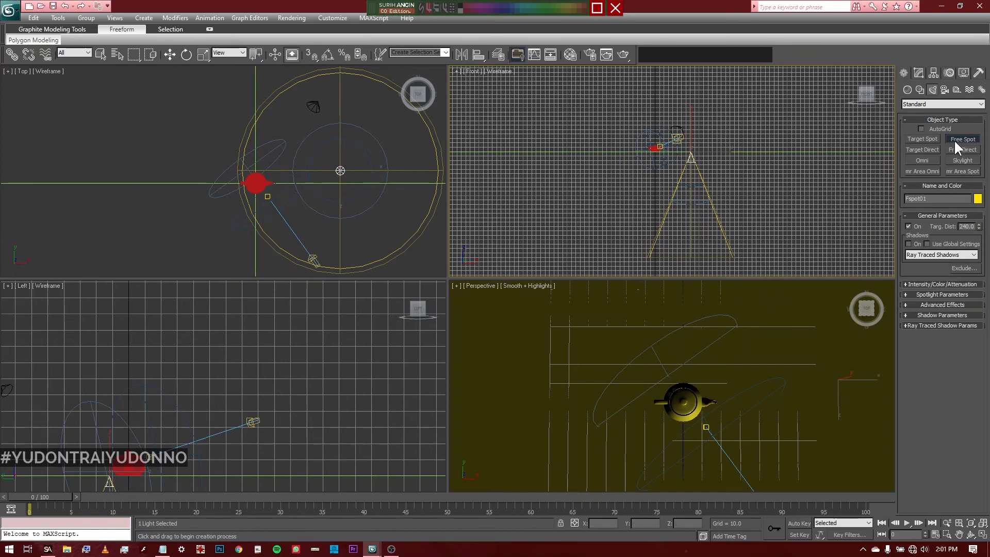
{"action": "middle_click_drag", "start_coordinate": [707, 191], "coordinate": [691, 165]}
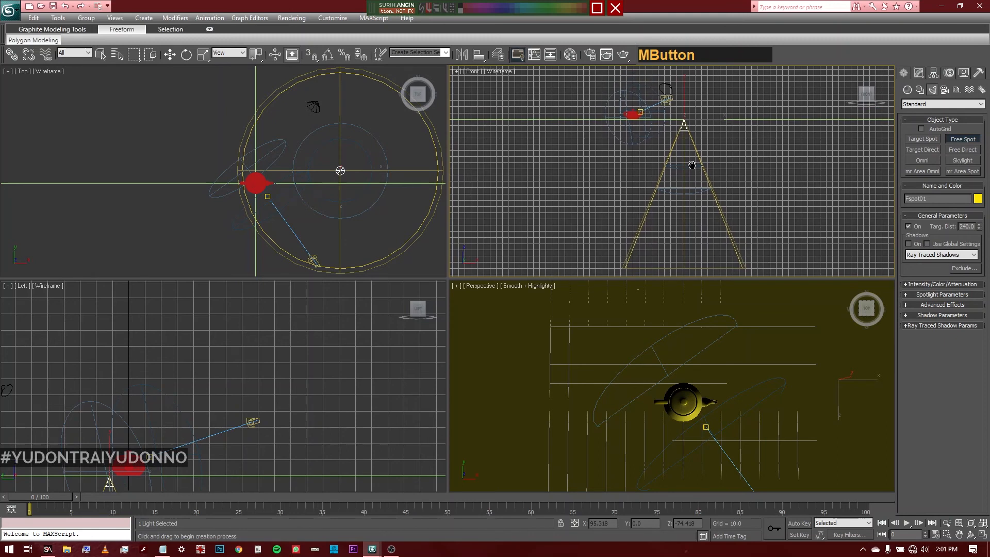
{"action": "right_click", "coordinate": [682, 263]}
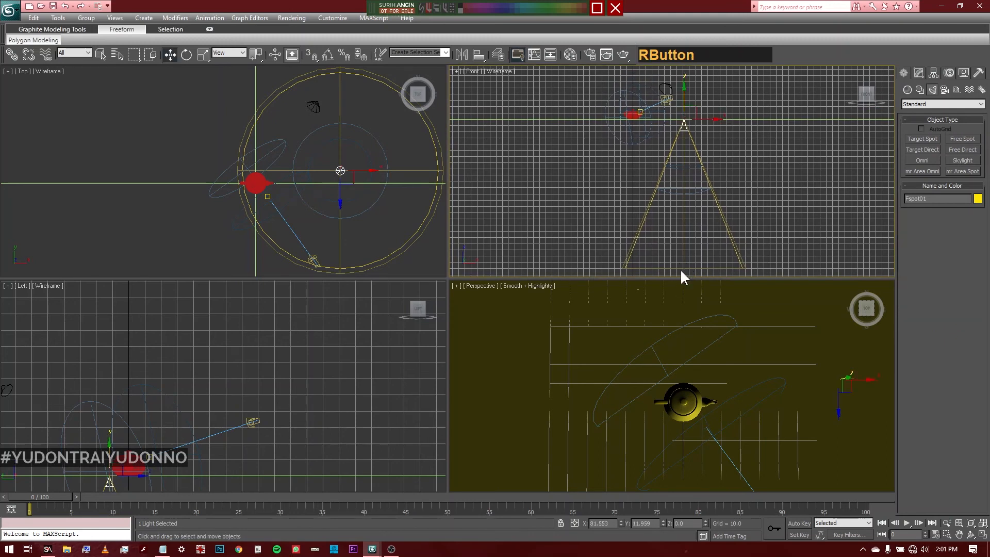
Step: Try moving the direct light's target upward in the Front view, and undo the move
{"action": "scroll", "coordinate": [665, 150], "scroll_direction": "up", "scroll_amount": 3}
{"action": "middle_click_drag", "start_coordinate": [665, 149], "coordinate": [675, 228]}
{"action": "scroll", "coordinate": [679, 153], "scroll_direction": "up", "scroll_amount": 1}
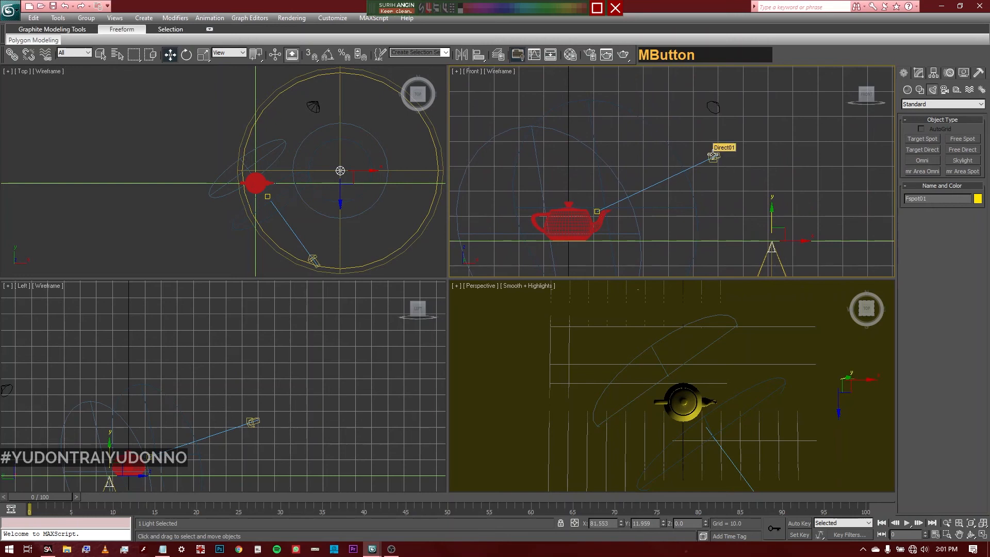
{"action": "left_click", "coordinate": [714, 156]}
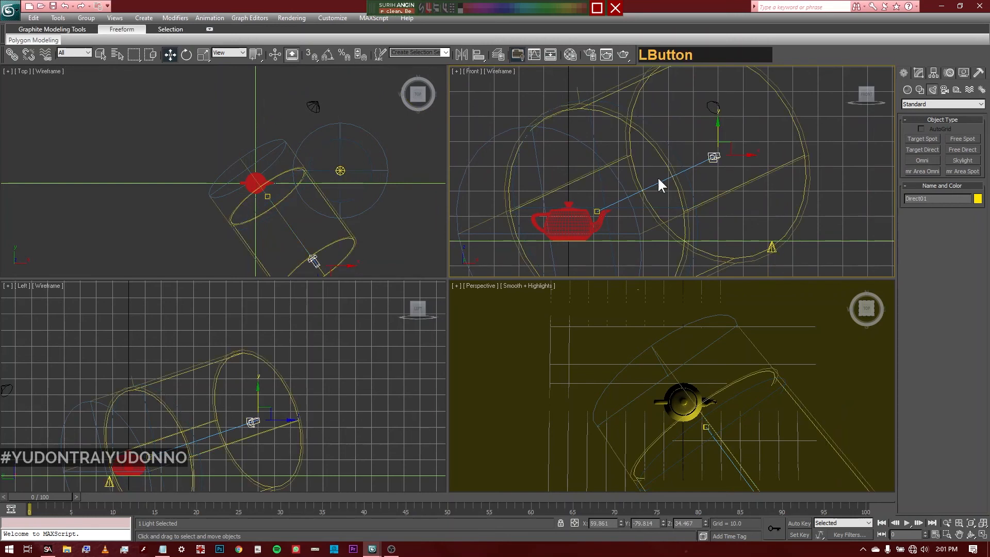
{"action": "left_click", "coordinate": [596, 211]}
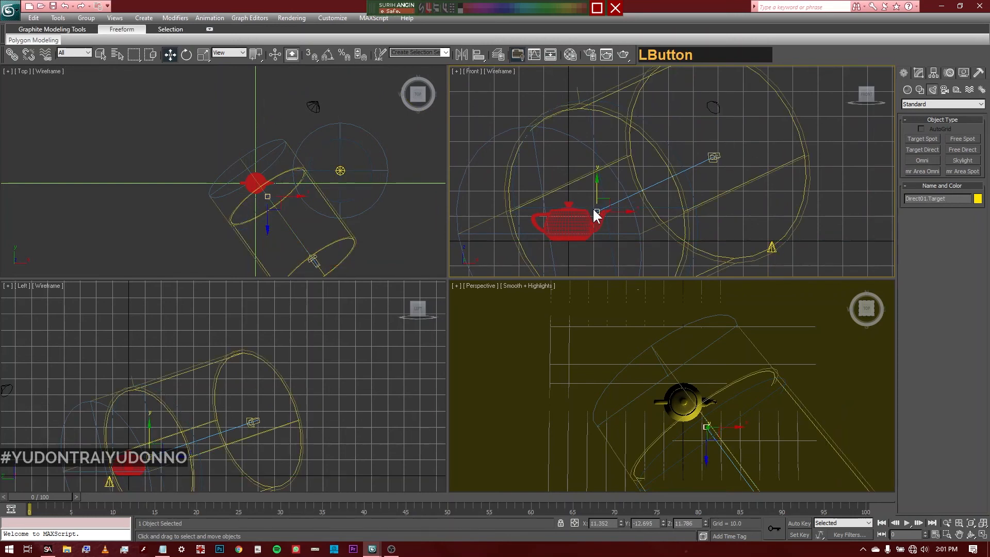
{"action": "left_click_drag", "start_coordinate": [596, 195], "coordinate": [611, 175]}
{"action": "key", "text": "ctrl+z"}
Step: Select the free spot light and rotate it about 25 degrees toward the teapot side in the Front view
{"action": "middle_click_drag", "start_coordinate": [683, 225], "coordinate": [665, 156]}
{"action": "scroll", "coordinate": [668, 159], "scroll_direction": "down", "scroll_amount": 3}
{"action": "left_click", "coordinate": [682, 176]}
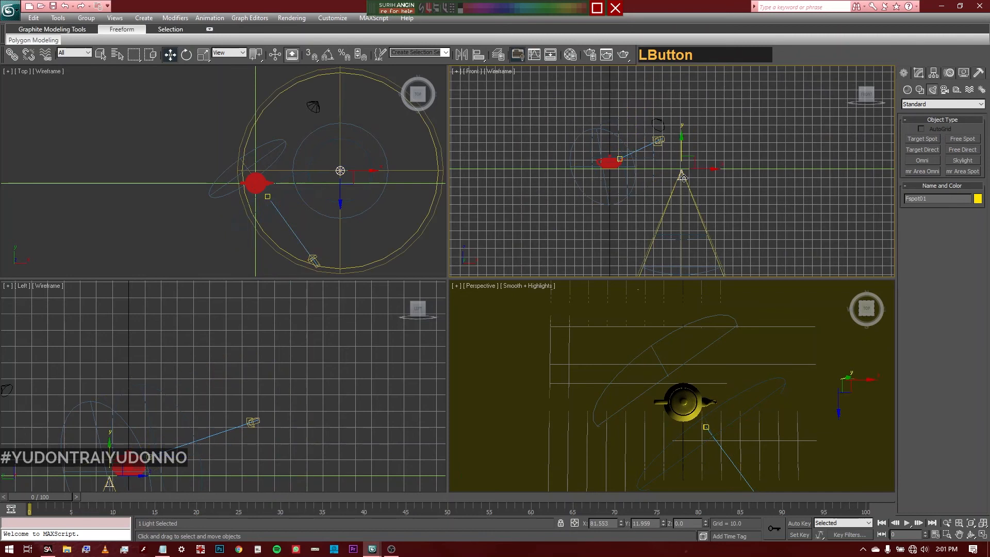
{"action": "middle_click_drag", "start_coordinate": [703, 210], "coordinate": [685, 160]}
{"action": "scroll", "coordinate": [676, 165], "scroll_direction": "down", "scroll_amount": 3}
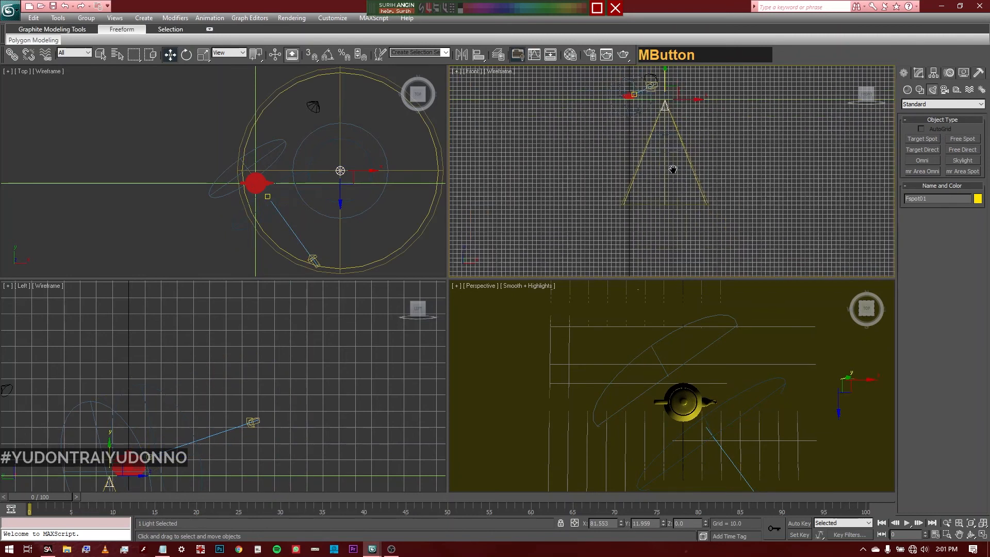
{"action": "scroll", "coordinate": [671, 202], "scroll_direction": "up", "scroll_amount": 5}
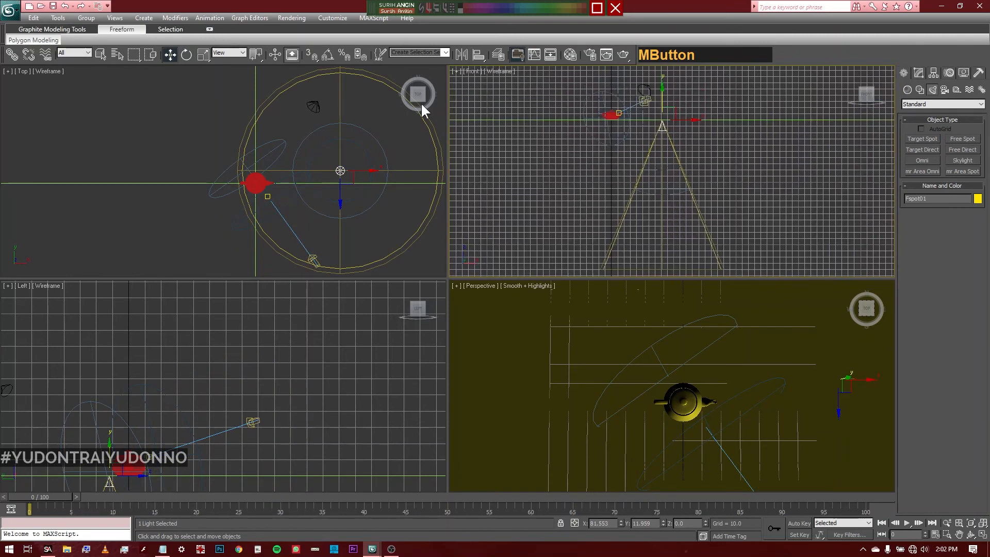
{"action": "left_click", "coordinate": [186, 54]}
{"action": "left_click_drag", "start_coordinate": [675, 94], "coordinate": [659, 109]}
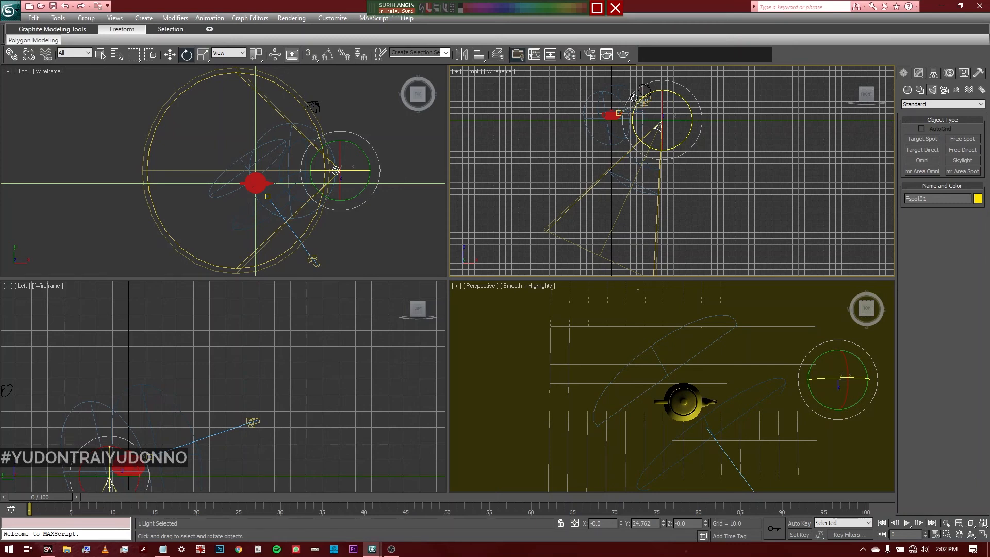
Step: Link the direct light's target to the teapot as its parent in the Front view
{"action": "middle_click_drag", "start_coordinate": [632, 181], "coordinate": [642, 240]}
{"action": "scroll", "coordinate": [640, 207], "scroll_direction": "up", "scroll_amount": 1}
{"action": "scroll", "coordinate": [614, 168], "scroll_direction": "up", "scroll_amount": 1}
{"action": "middle_click_drag", "start_coordinate": [610, 173], "coordinate": [662, 217]}
{"action": "scroll", "coordinate": [630, 198], "scroll_direction": "up", "scroll_amount": 1}
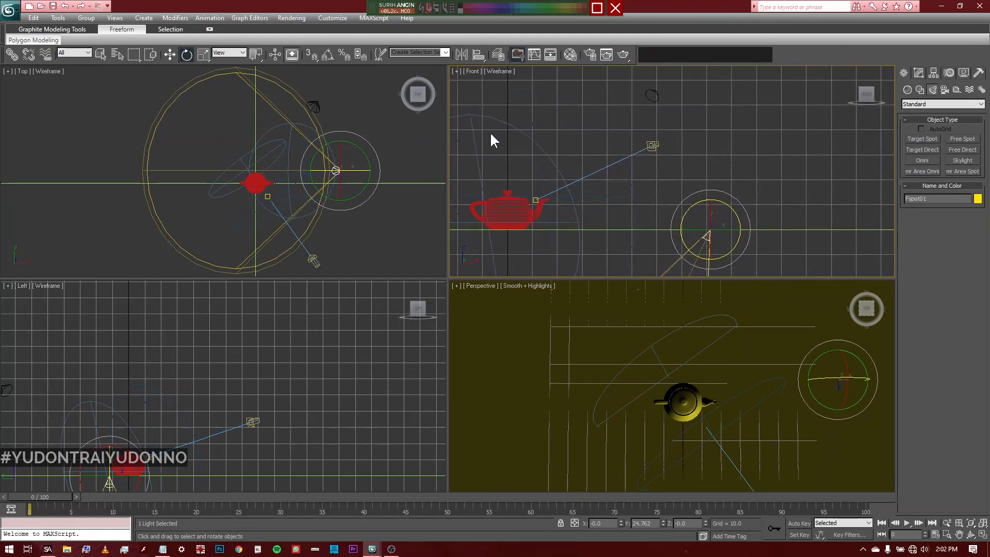
{"action": "middle_click_drag", "start_coordinate": [572, 186], "coordinate": [677, 165]}
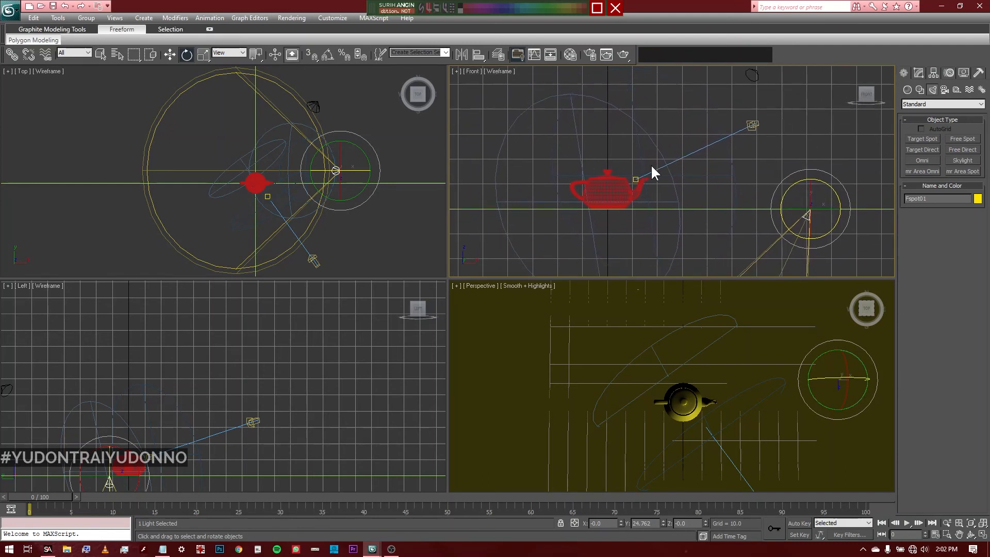
{"action": "left_click", "coordinate": [587, 144]}
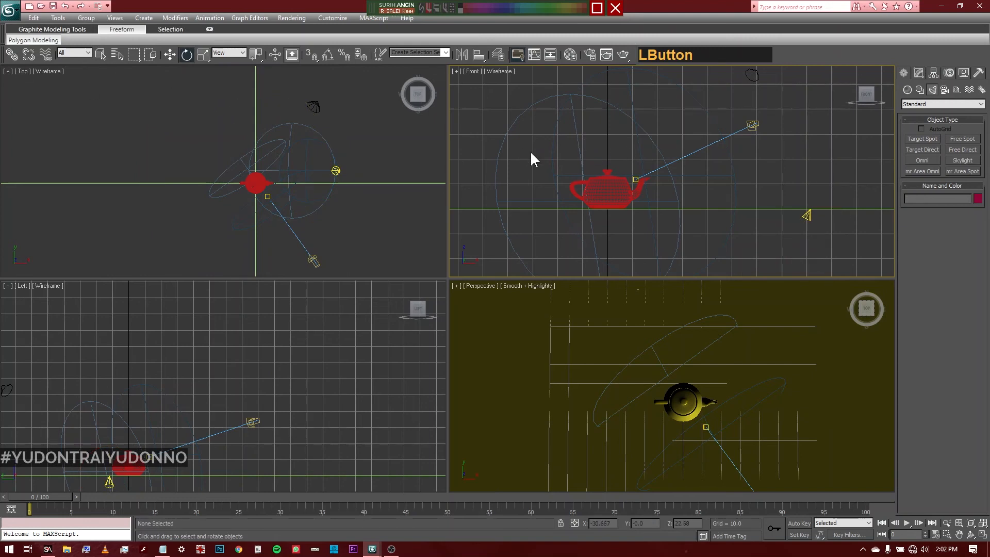
{"action": "left_click", "coordinate": [636, 179]}
{"action": "left_click", "coordinate": [12, 54]}
{"action": "left_click_drag", "start_coordinate": [637, 181], "coordinate": [611, 192]}
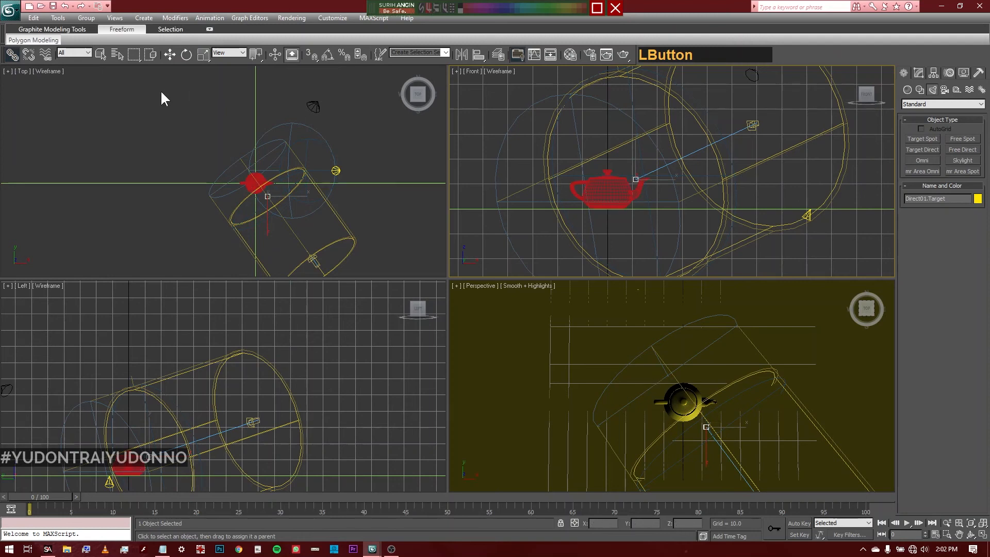
{"action": "left_click", "coordinate": [169, 54]}
Step: Move the teapot with its linked target to about X -36.8, Y 37.2, render the Perspective view, and close the image
{"action": "left_click", "coordinate": [249, 182]}
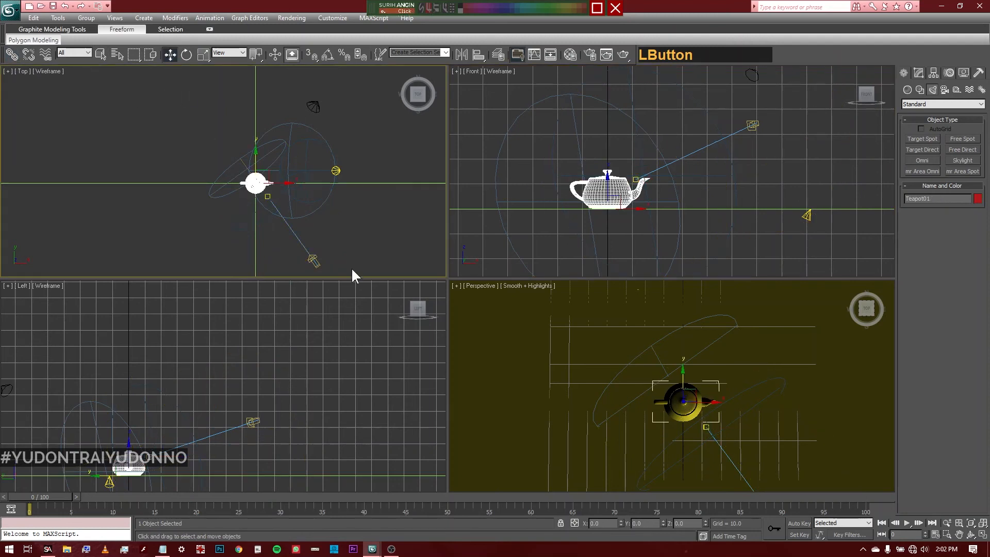
{"action": "left_click_drag", "start_coordinate": [272, 175], "coordinate": [218, 119]}
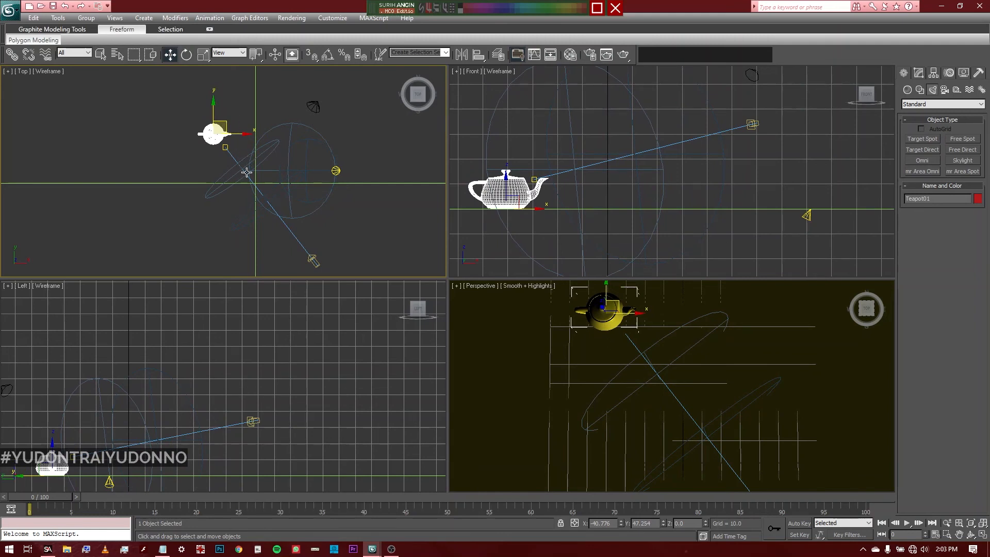
{"action": "left_click_drag", "start_coordinate": [228, 124], "coordinate": [229, 139]}
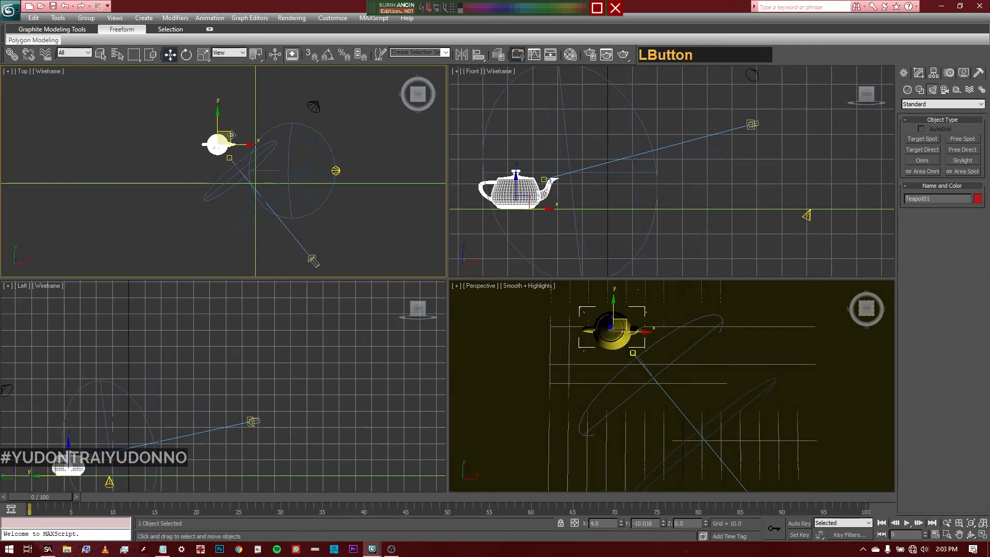
{"action": "right_click", "coordinate": [560, 321]}
{"action": "left_click", "coordinate": [623, 55]}
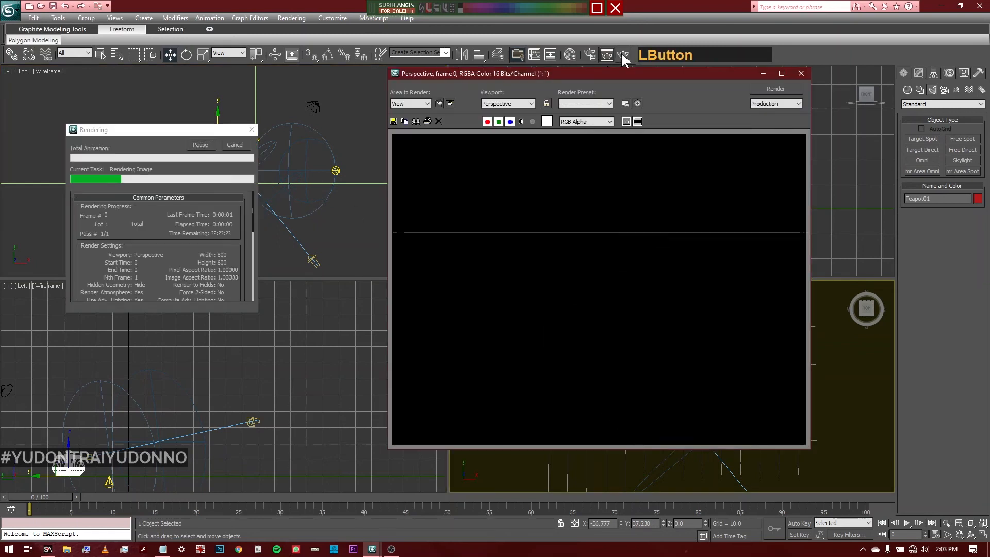
{"action": "left_click", "coordinate": [805, 74]}
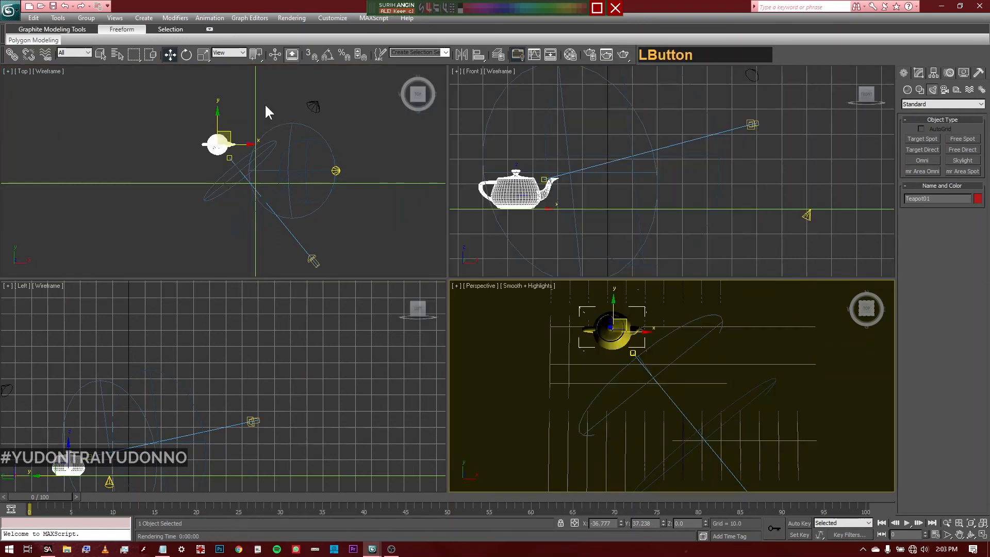
Step: Move the teapot back near the origin to about X -13.9, Y 2.4, render the Perspective view again, and close the image
{"action": "right_click", "coordinate": [229, 132]}
{"action": "left_click_drag", "start_coordinate": [229, 132], "coordinate": [252, 171]}
{"action": "right_click", "coordinate": [507, 316]}
{"action": "left_click", "coordinate": [624, 55]}
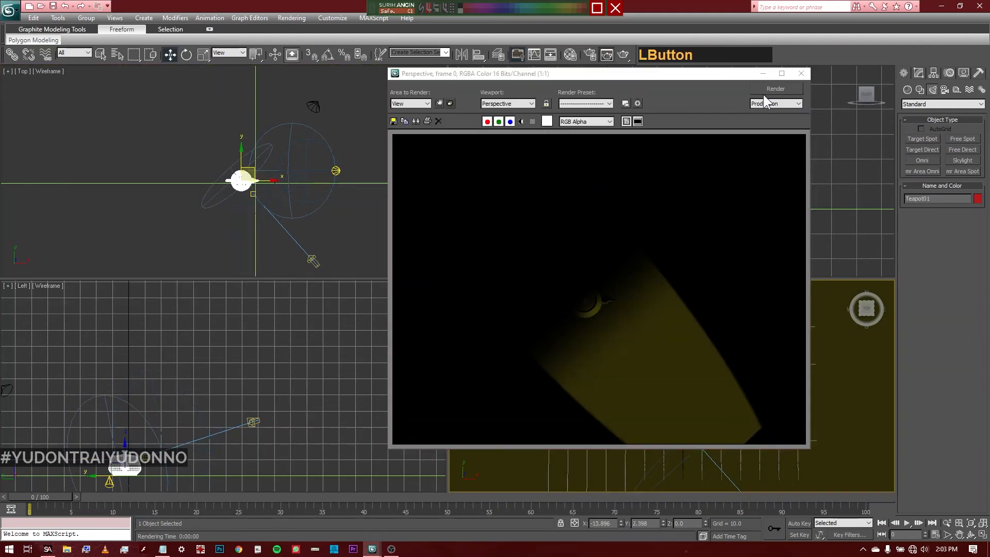
{"action": "left_click", "coordinate": [801, 73]}
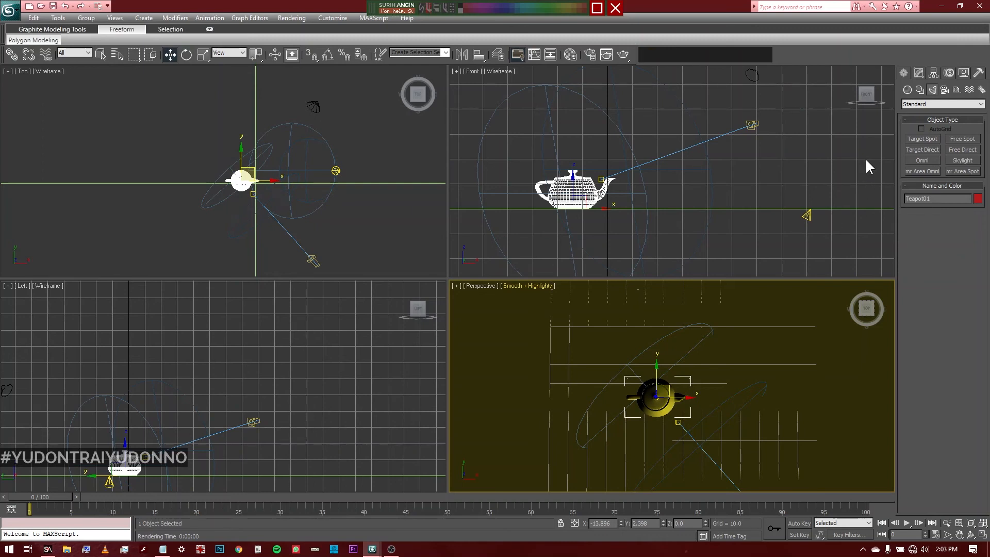
Step: Select the direct light in the Top view and expand its Advanced Effects parameters
{"action": "left_click", "coordinate": [919, 75]}
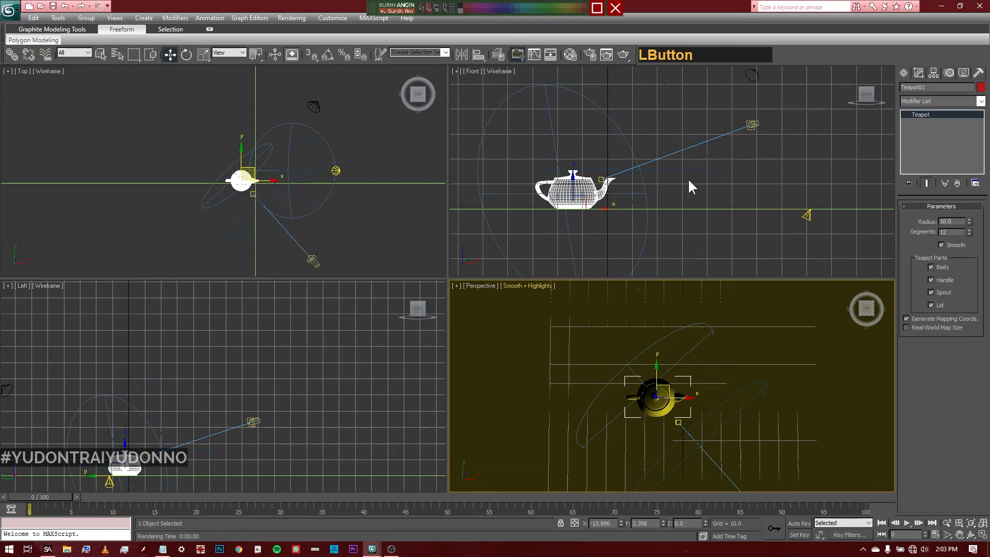
{"action": "left_click", "coordinate": [313, 261]}
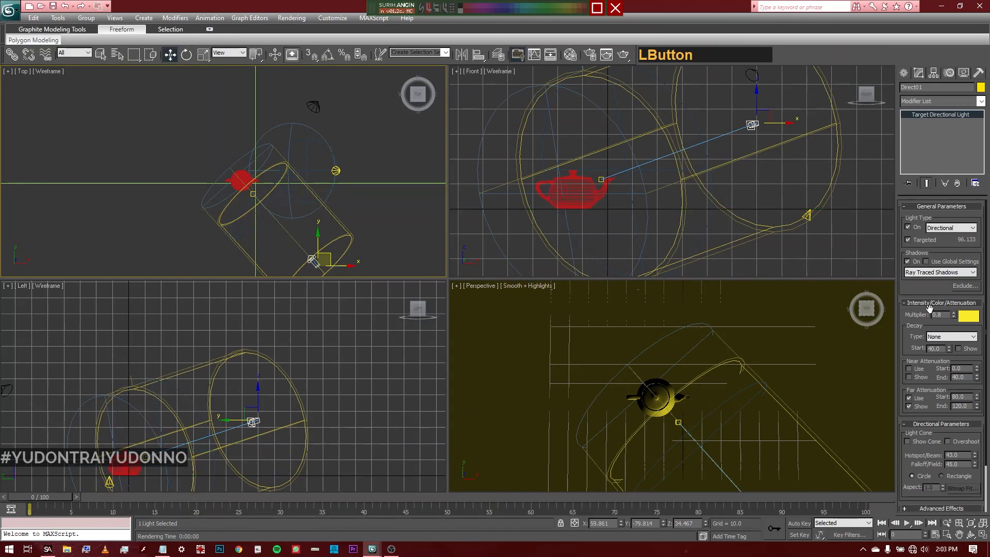
{"action": "left_click_drag", "start_coordinate": [930, 308], "coordinate": [914, 250]}
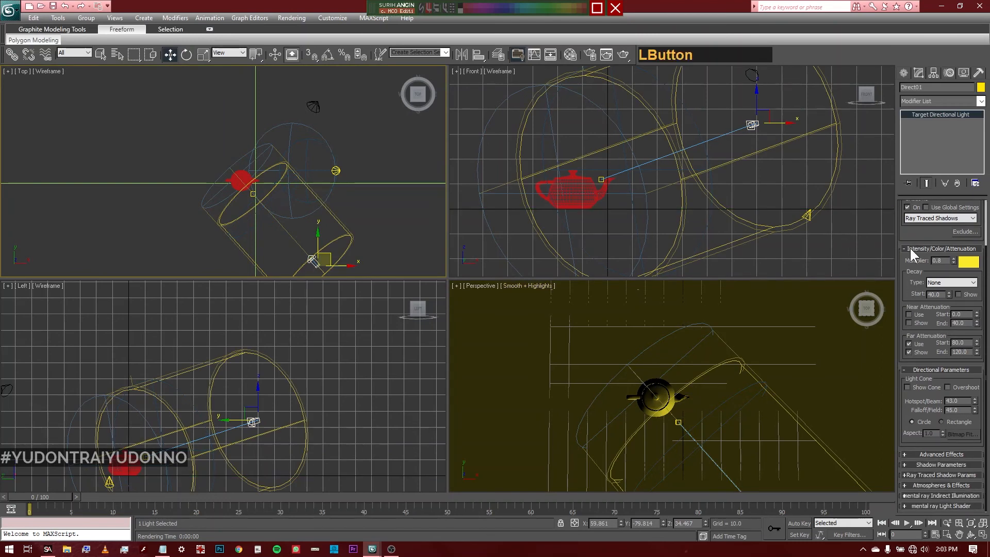
{"action": "left_click", "coordinate": [918, 454]}
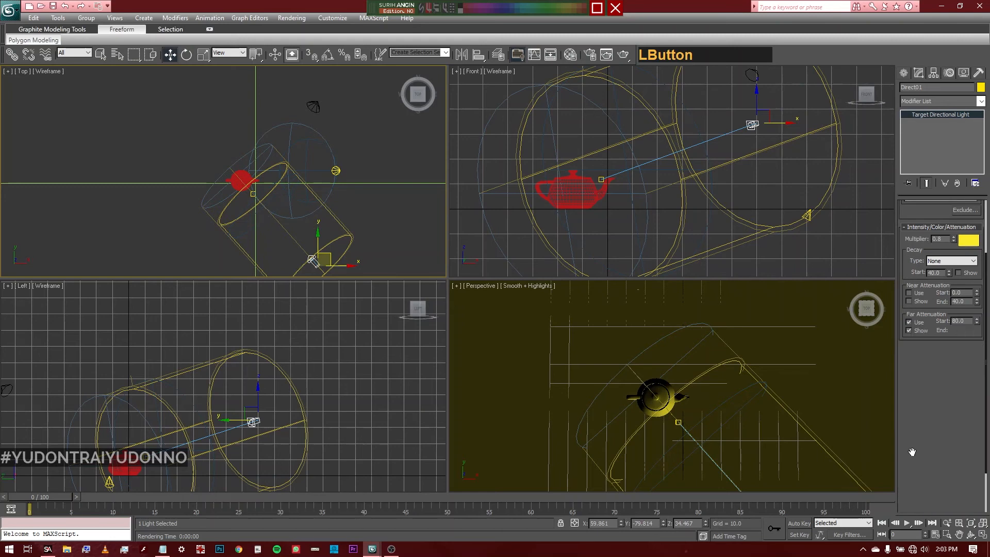
{"action": "left_click_drag", "start_coordinate": [908, 390], "coordinate": [907, 335]}
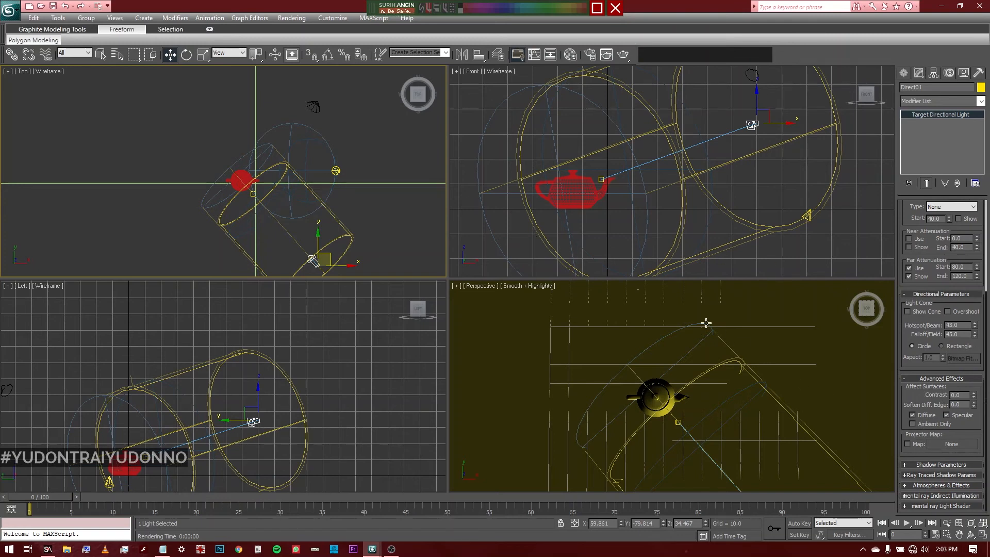
Step: Open the Material Editor and assign a Checker map as the direct light's projector map
{"action": "right_click", "coordinate": [546, 337]}
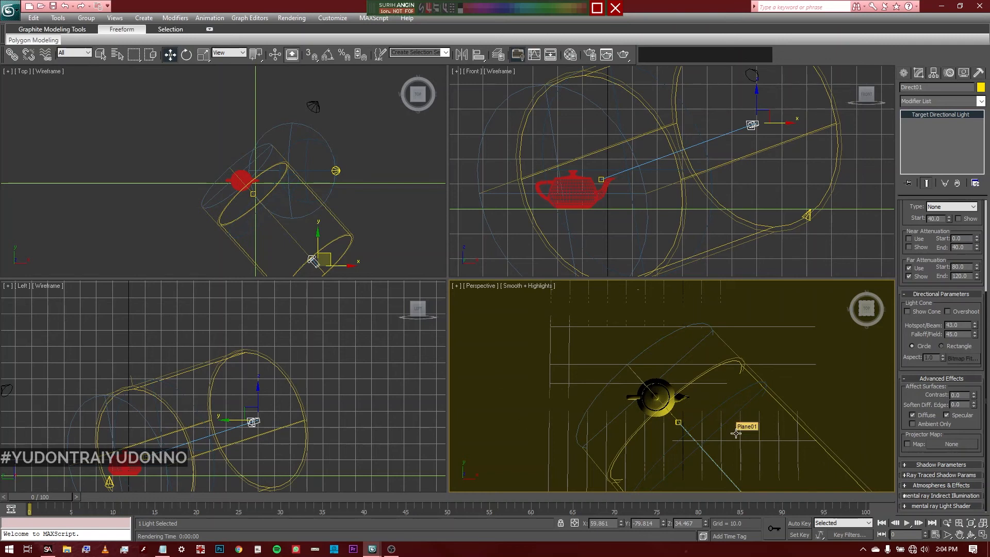
{"action": "key", "text": "m"}
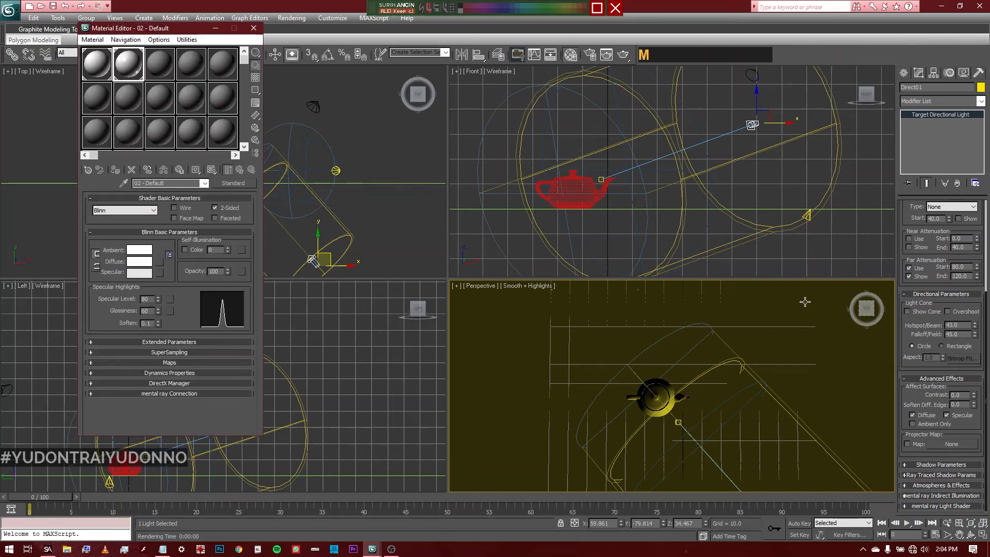
{"action": "left_click", "coordinate": [953, 444]}
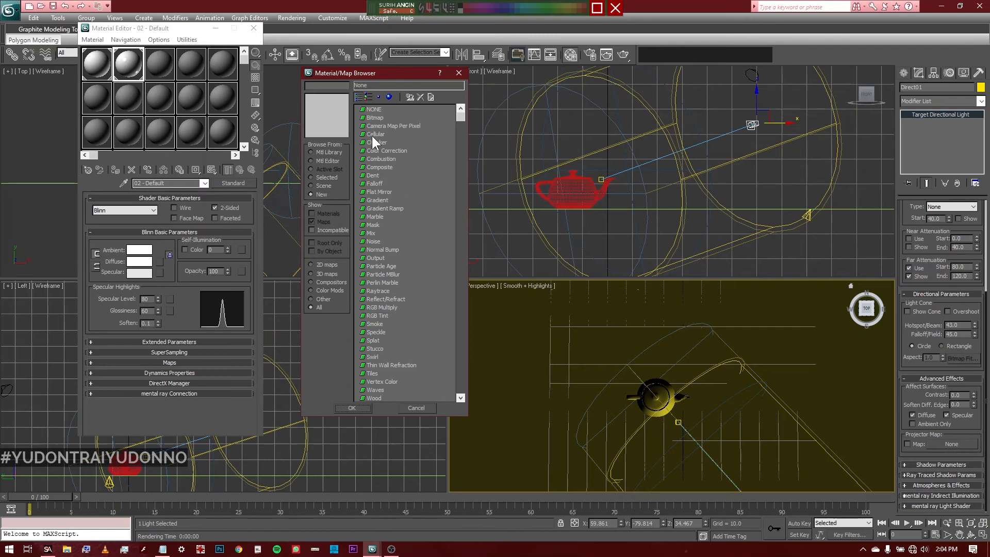
{"action": "double_click", "coordinate": [373, 143]}
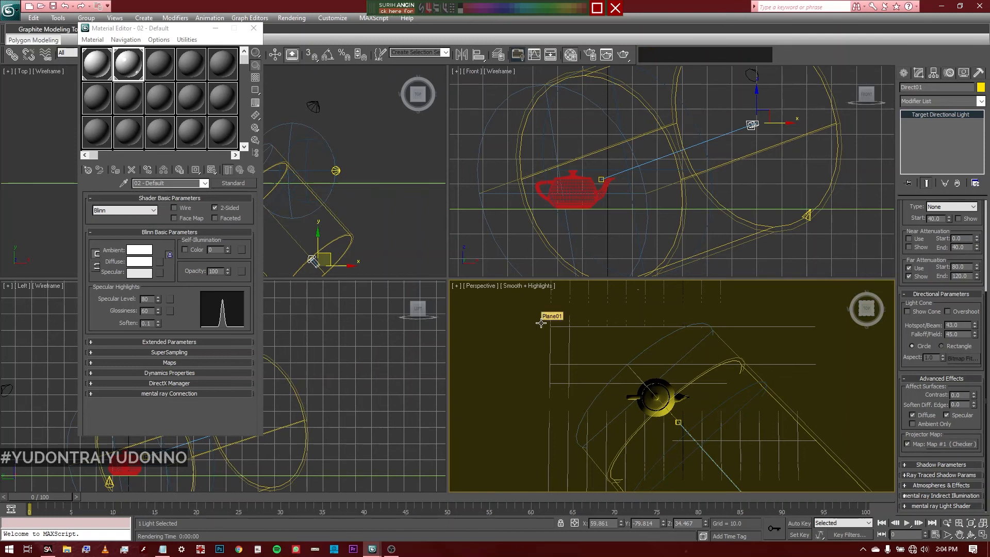
Step: Render the Perspective view, turn off the direct light's far attenuation, and render again
{"action": "left_click", "coordinate": [623, 55]}
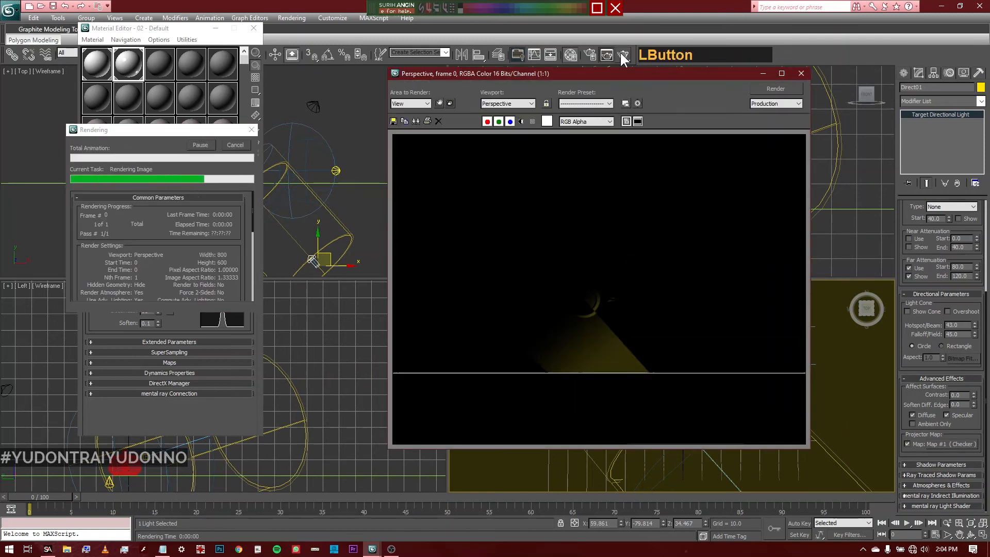
{"action": "left_click", "coordinate": [802, 73]}
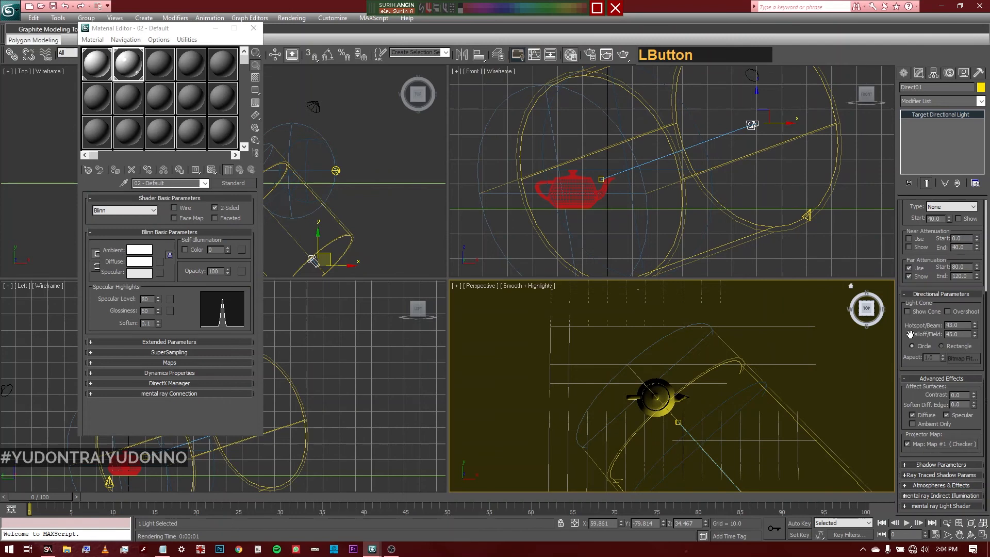
{"action": "left_click", "coordinate": [916, 268]}
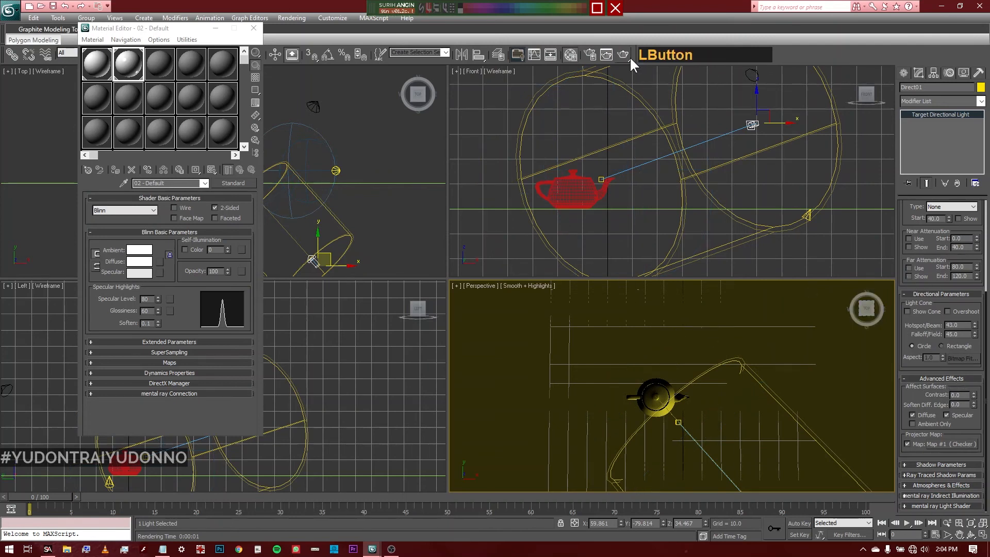
{"action": "left_click", "coordinate": [630, 57]}
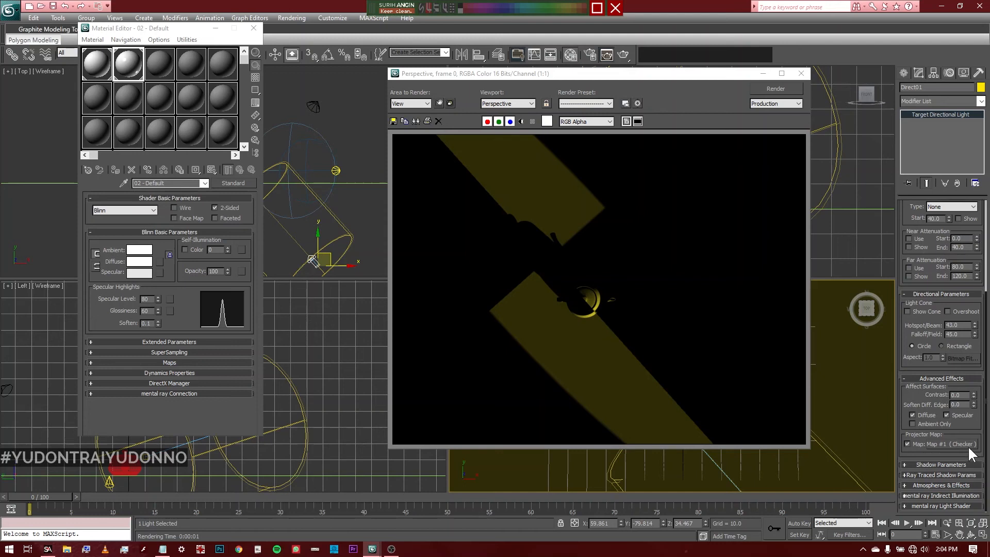
Step: Instance the Checker projector map into the second material slot and render it with U and V tiling of 4
{"action": "left_click_drag", "start_coordinate": [968, 444], "coordinate": [138, 73]}
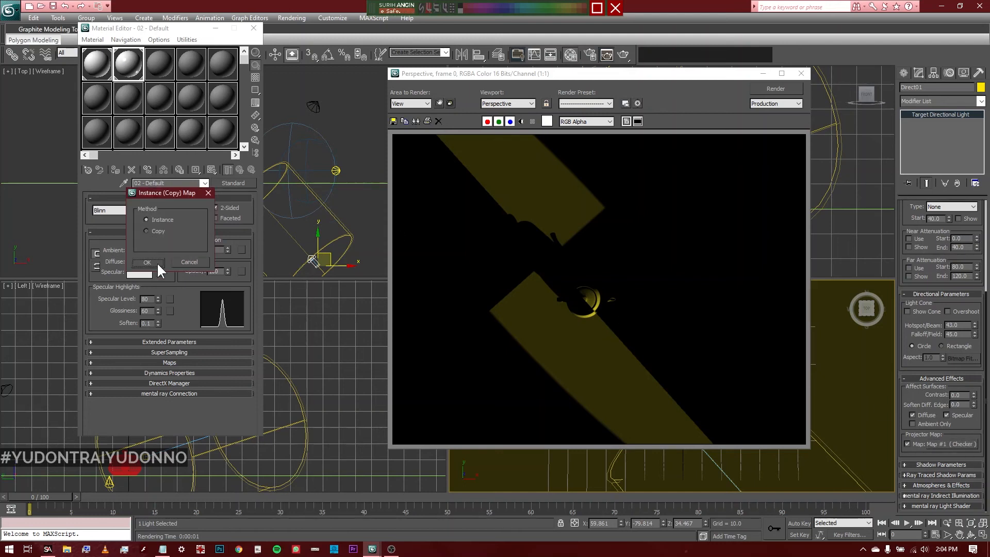
{"action": "left_click", "coordinate": [158, 264]}
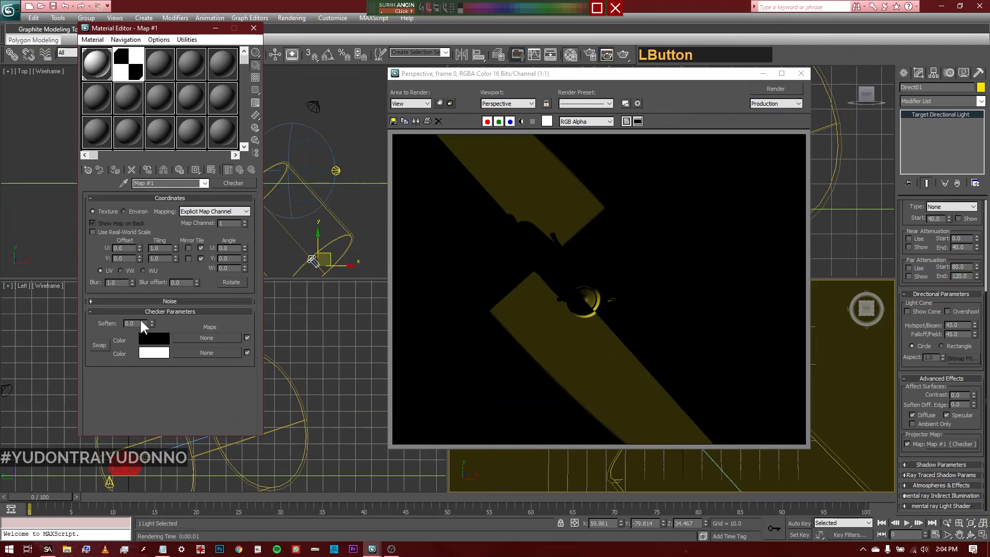
{"action": "left_click_drag", "start_coordinate": [164, 248], "coordinate": [99, 247]}
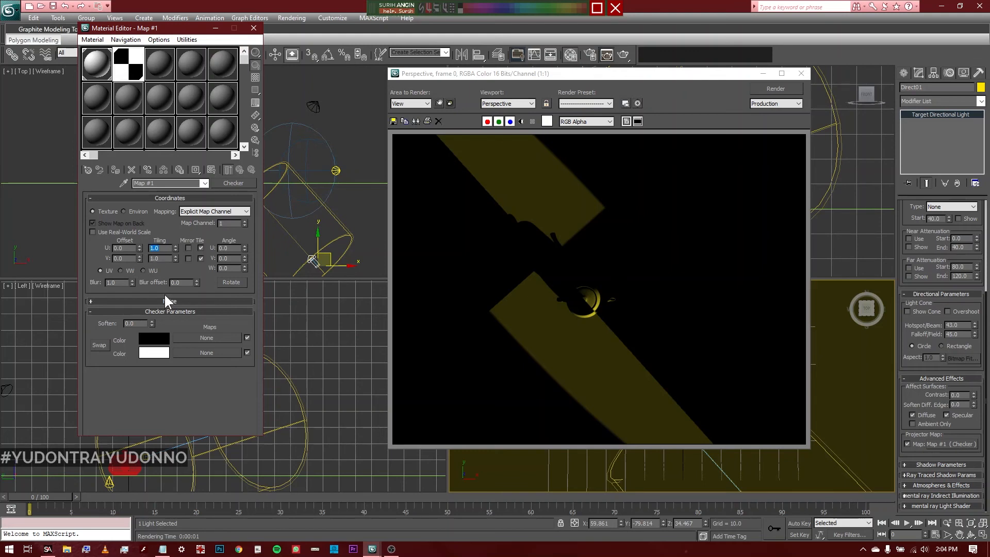
{"action": "type", "text": "4"}
{"action": "key", "text": "Tab"}
{"action": "type", "text": "4"}
{"action": "key", "text": "Return"}
{"action": "key", "text": "Escape"}
{"action": "key", "text": "F9"}
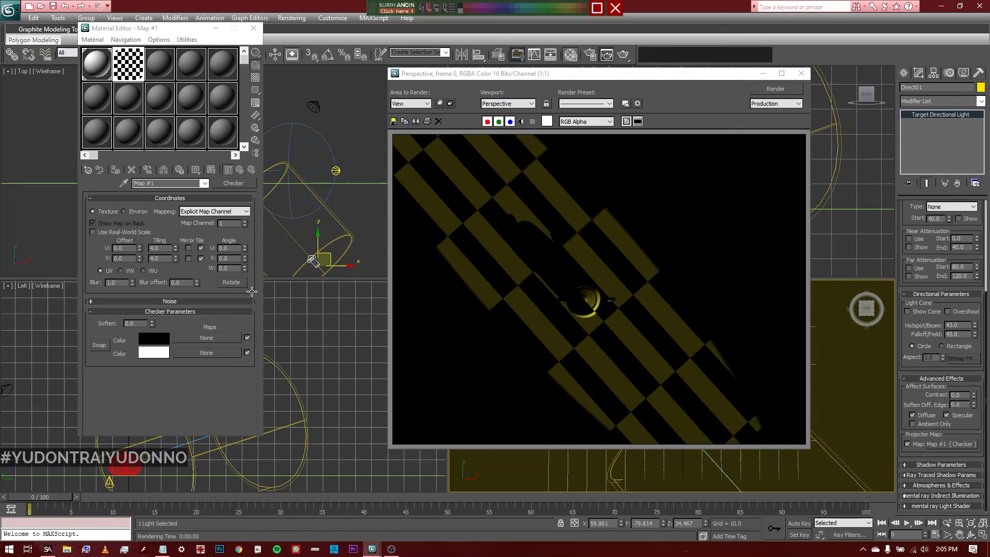
Step: Replace the Checker map with a Bitmap using CAUSTIC.GIF from the 3ds Max 2010 maps' Lights folder
{"action": "left_click", "coordinate": [242, 183]}
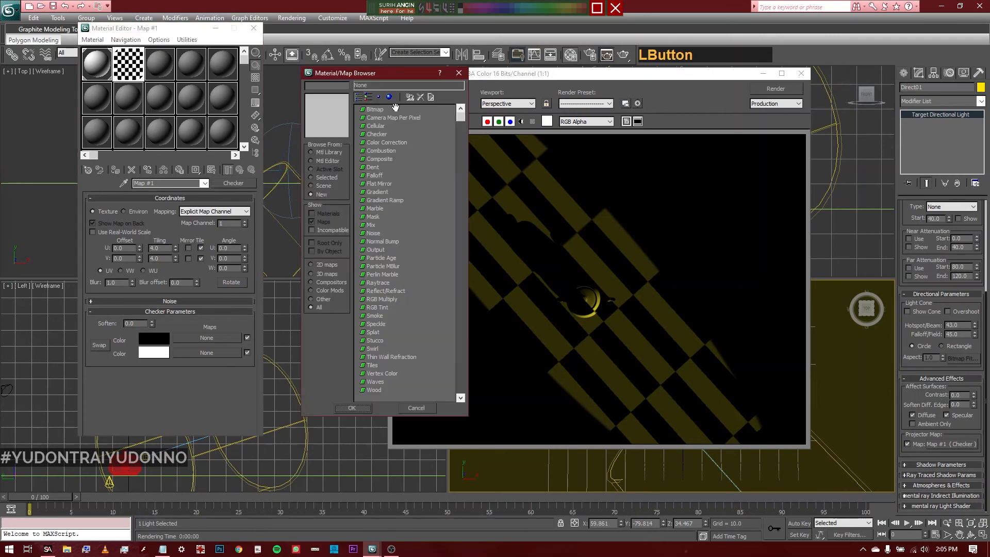
{"action": "double_click", "coordinate": [372, 107]}
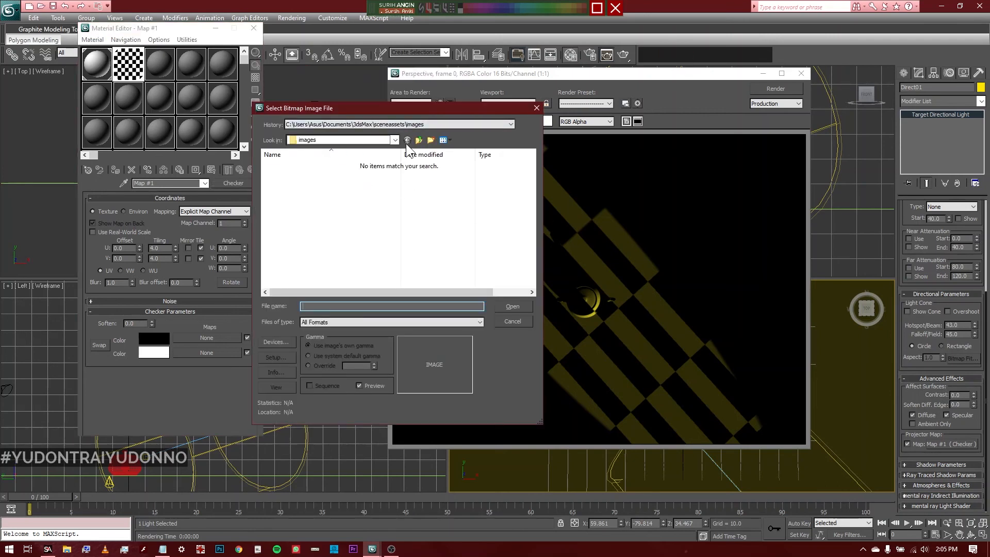
{"action": "left_click", "coordinate": [401, 125]}
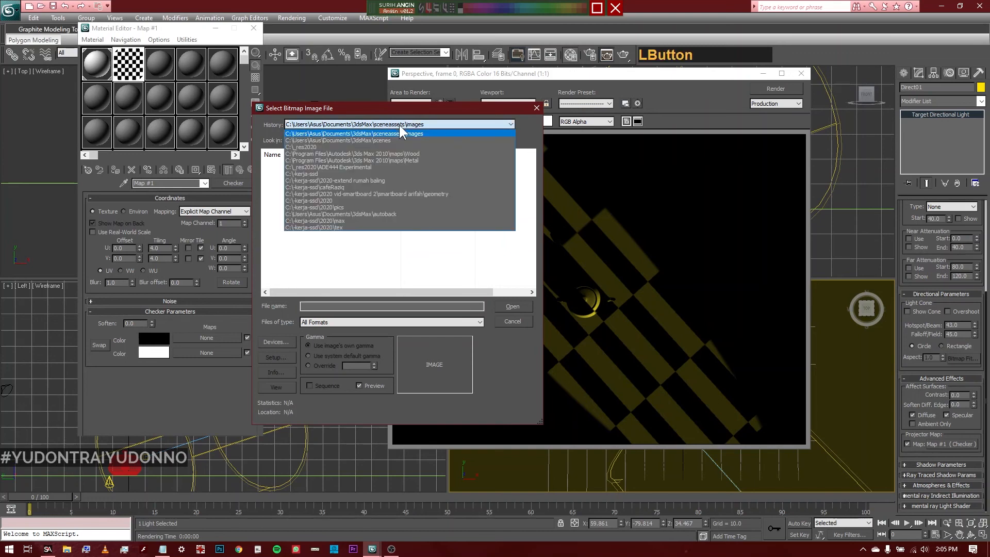
{"action": "left_click", "coordinate": [438, 154]}
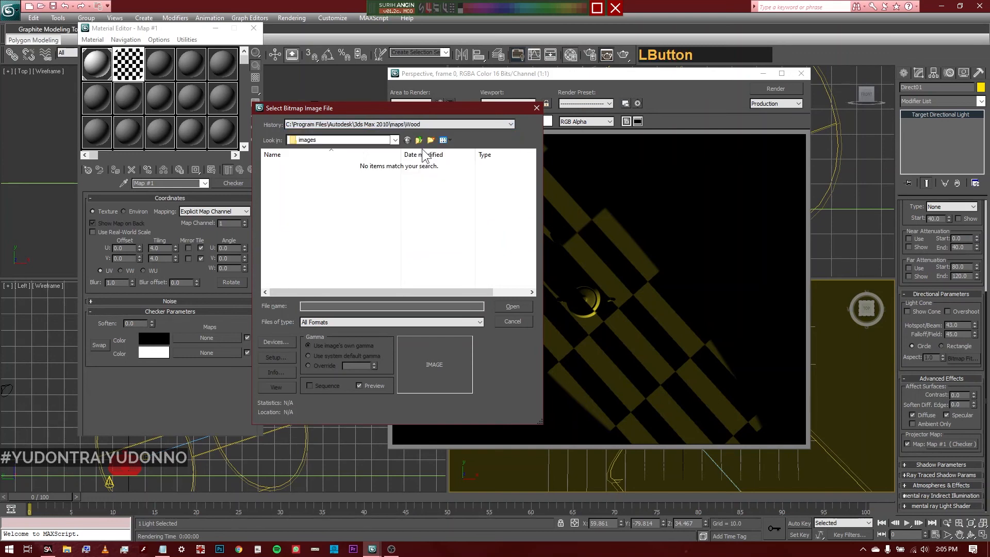
{"action": "left_click", "coordinate": [417, 141]}
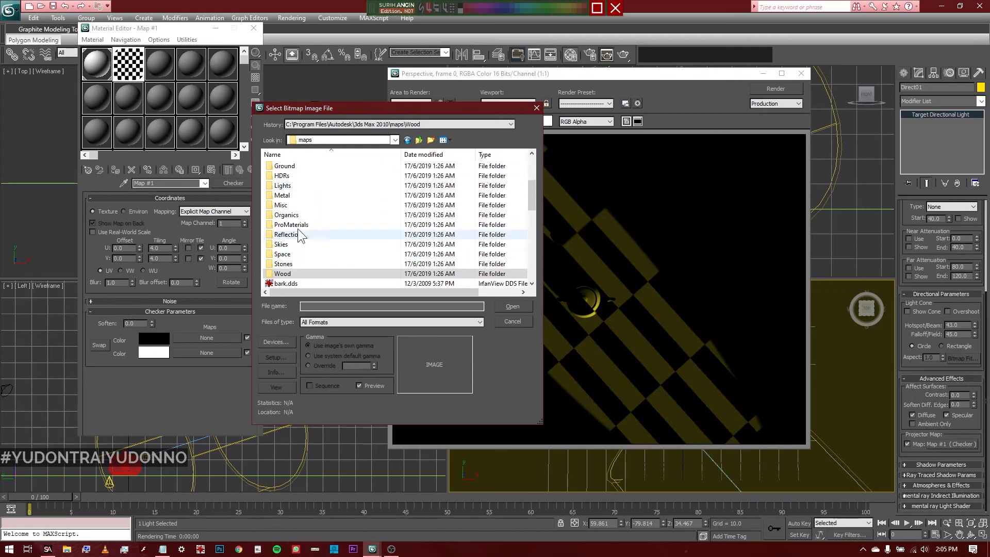
{"action": "double_click", "coordinate": [284, 185]}
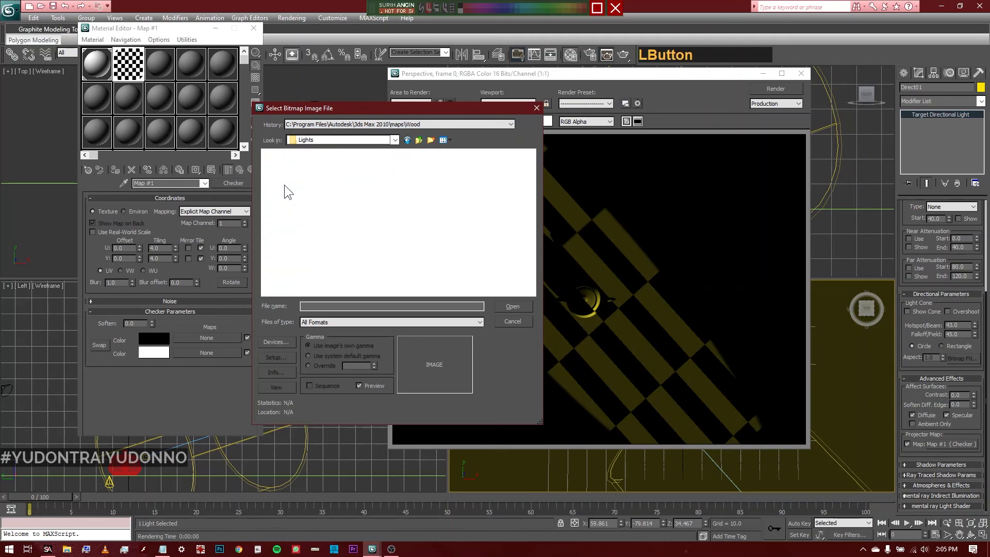
{"action": "left_click", "coordinate": [288, 190]}
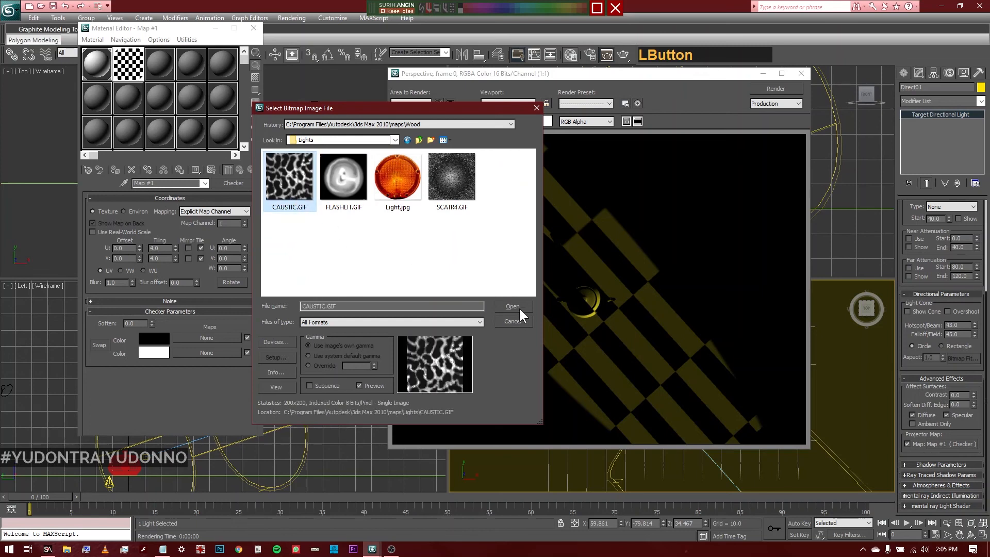
{"action": "left_click", "coordinate": [512, 306]}
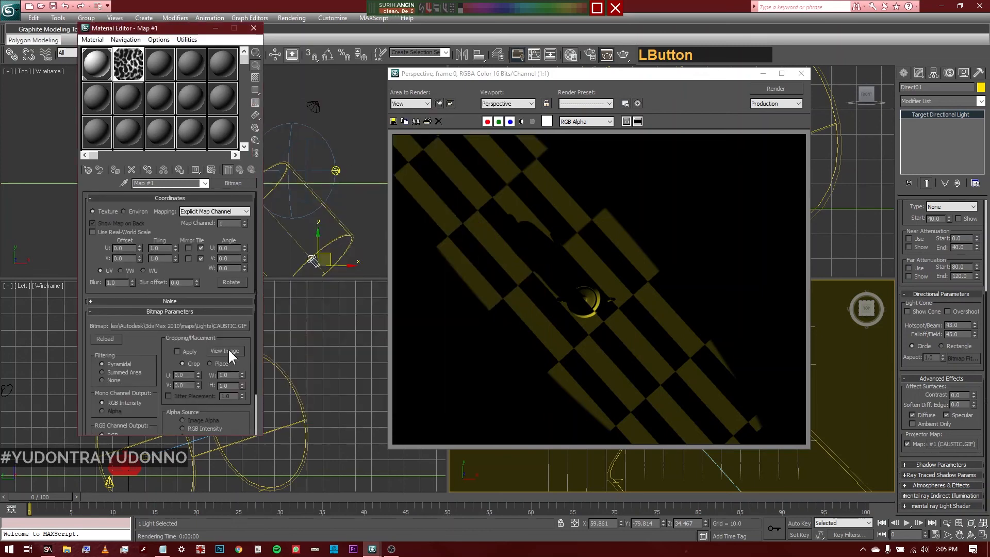
Step: View the CAUSTIC.GIF image, then close its preview and the rendered image
{"action": "left_click", "coordinate": [227, 351]}
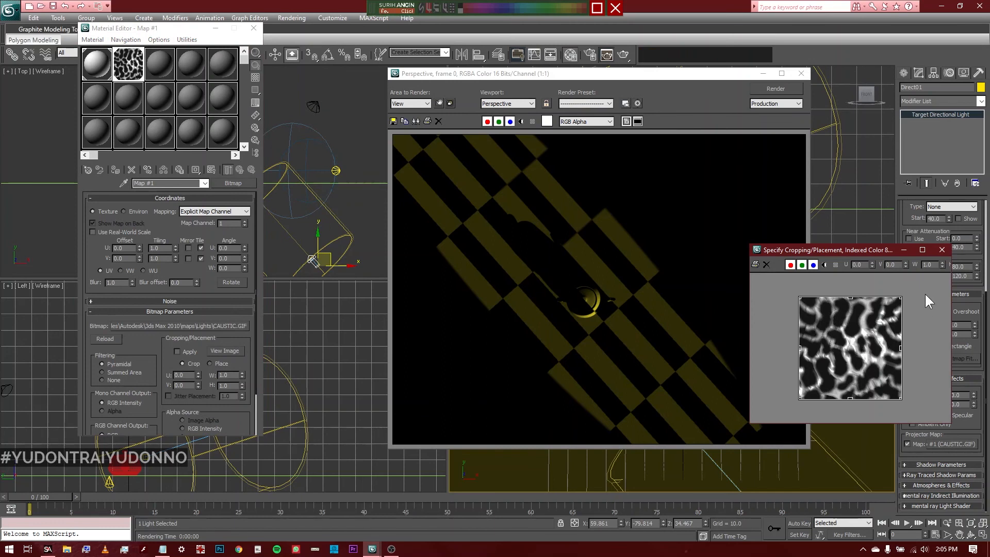
{"action": "left_click", "coordinate": [942, 251]}
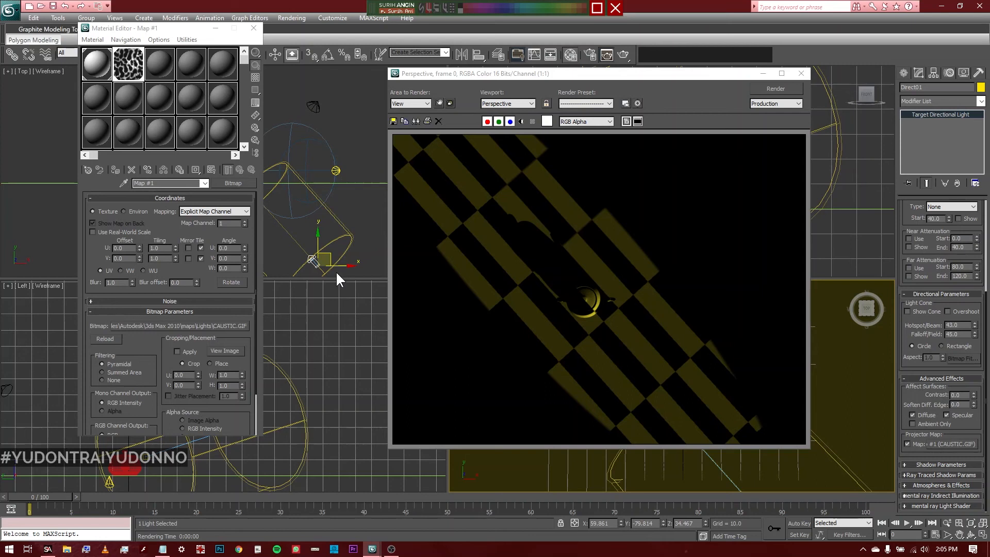
{"action": "left_click", "coordinate": [801, 73]}
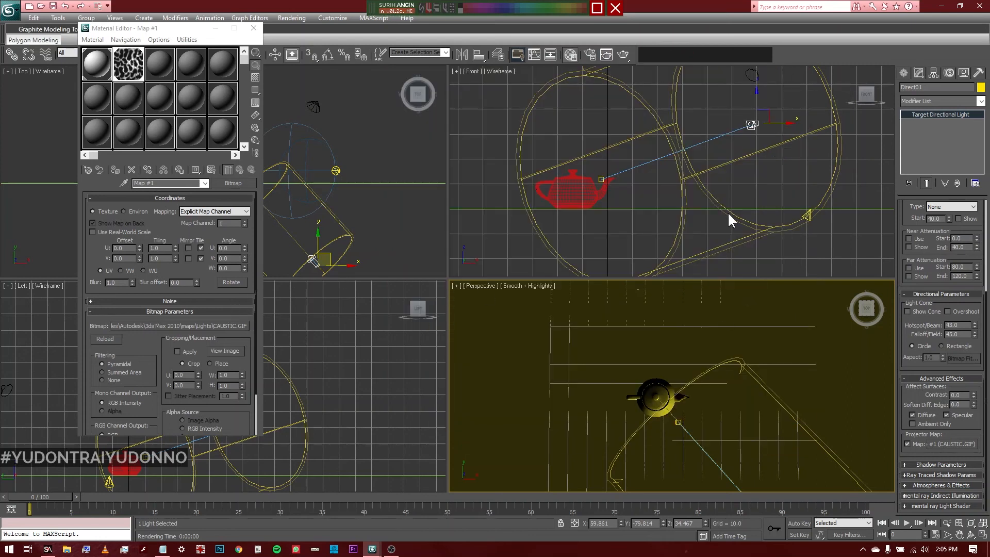
Step: Raise the direct light above the teapot in the Front view, to about X 18.0, Z 142.1
{"action": "right_click", "coordinate": [739, 143]}
{"action": "middle_click_drag", "start_coordinate": [643, 161], "coordinate": [722, 198]}
{"action": "left_click_drag", "start_coordinate": [732, 168], "coordinate": [676, 35]}
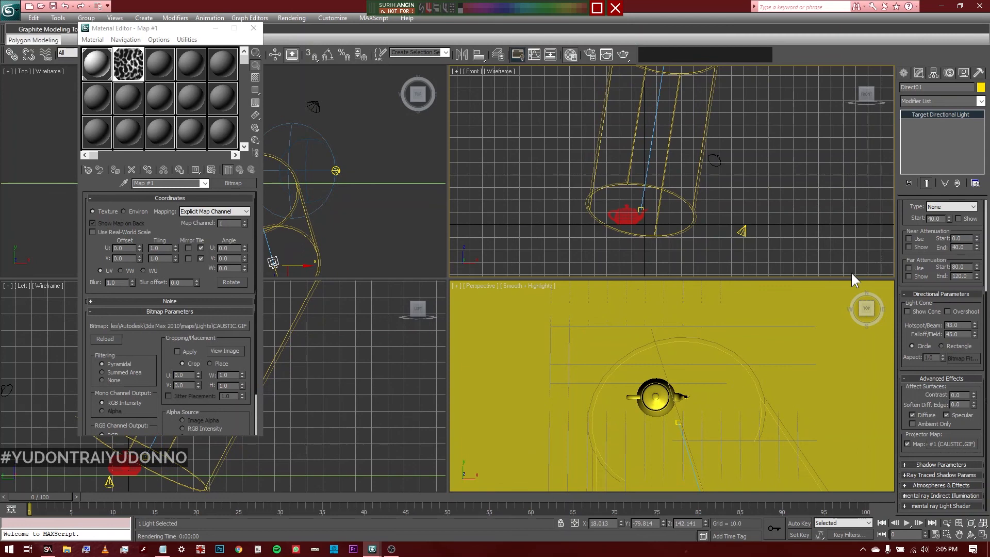
Step: Set the direct light's Hotspot/Beam and Falloff/Field values to 200
{"action": "double_click", "coordinate": [955, 325]}
{"action": "type", "text": "200"}
{"action": "key", "text": "Tab"}
{"action": "type", "text": "20"}
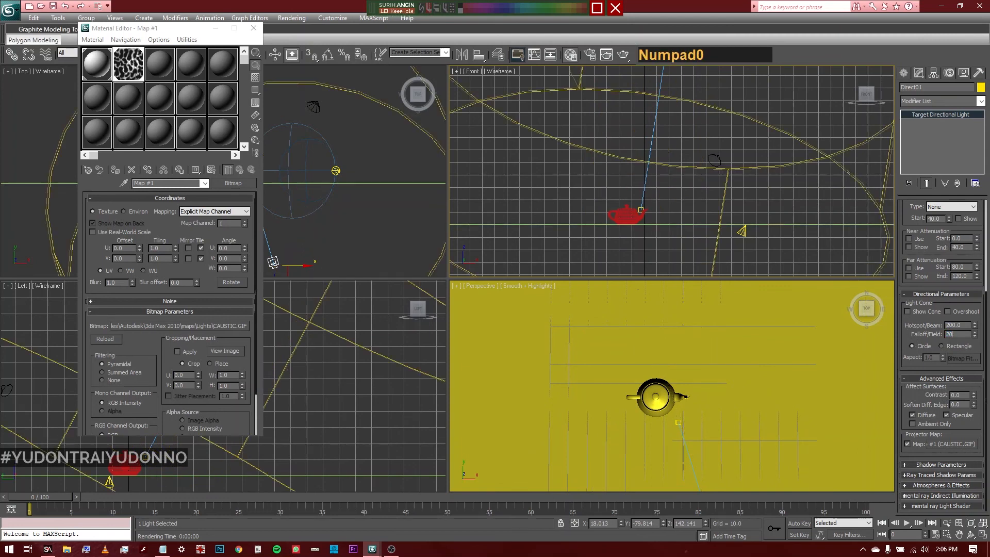
{"action": "key", "text": "Return"}
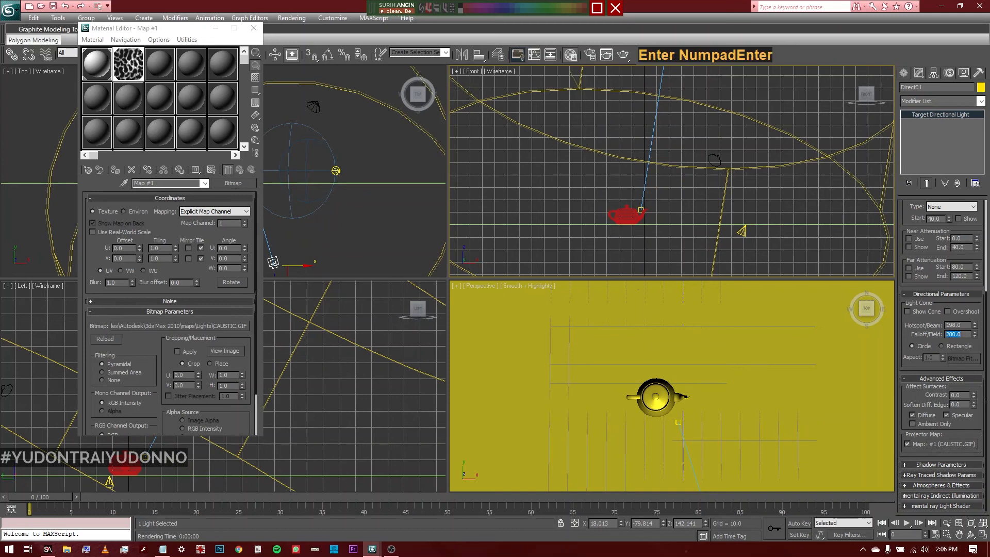
Step: Change the direct light's color from yellow to light cyan
{"action": "right_click", "coordinate": [633, 325]}
{"action": "left_click_drag", "start_coordinate": [905, 207], "coordinate": [907, 443]}
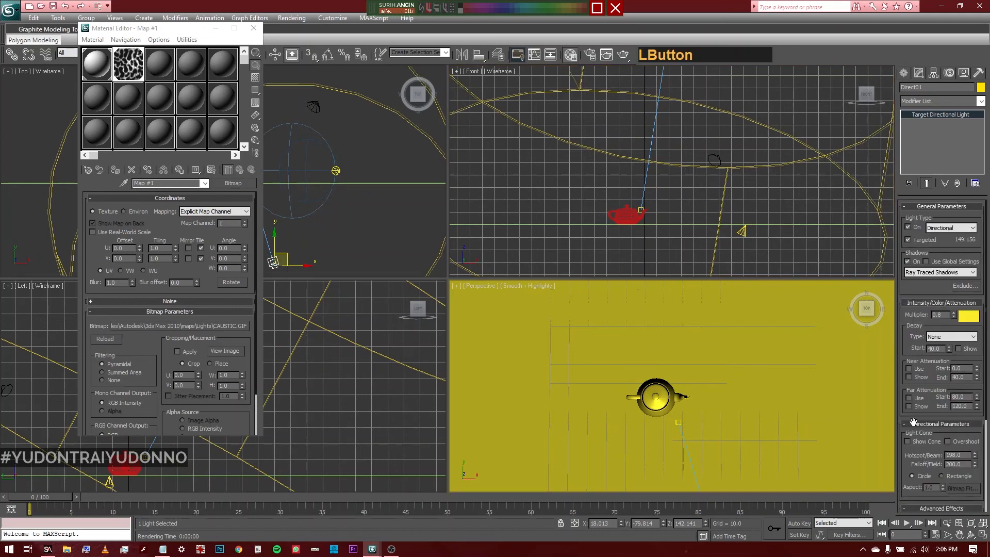
{"action": "left_click", "coordinate": [969, 317]}
{"action": "left_click_drag", "start_coordinate": [542, 232], "coordinate": [546, 221]}
{"action": "left_click", "coordinate": [595, 271]}
{"action": "left_click", "coordinate": [676, 309]}
Step: Render the Perspective view with the caustic projector map and close the image
{"action": "right_click", "coordinate": [628, 351]}
{"action": "left_click", "coordinate": [622, 54]}
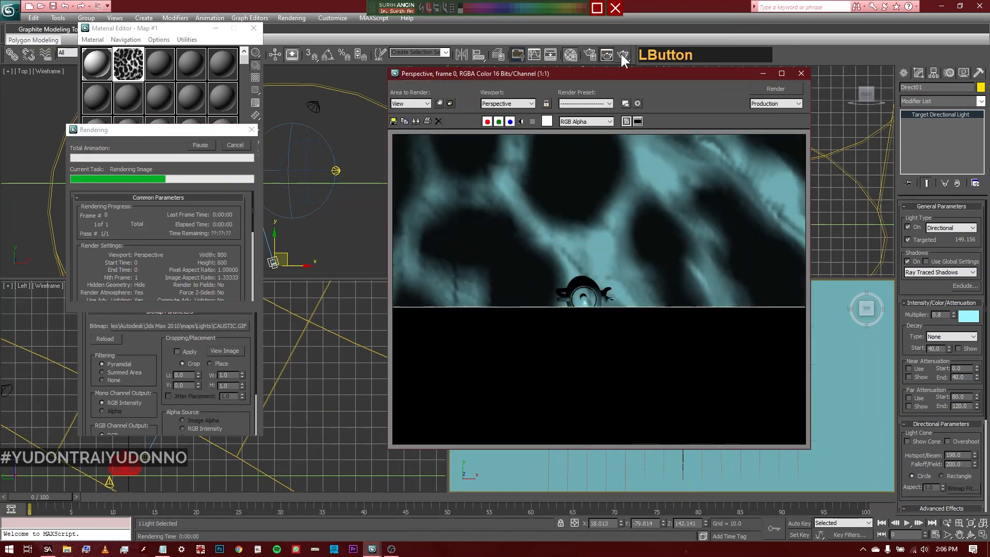
{"action": "left_click", "coordinate": [801, 75]}
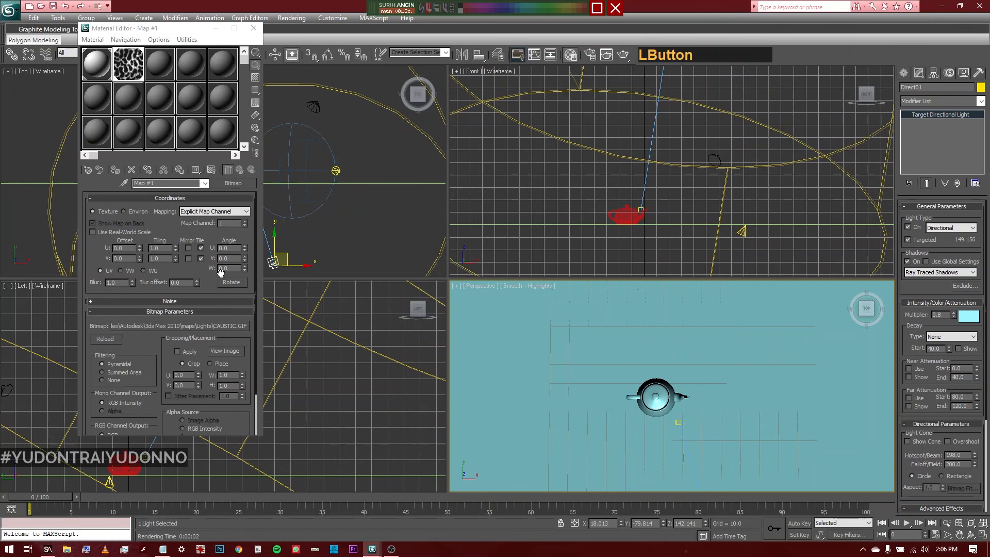
Step: Set the caustic bitmap's U and V tiling to 4, render the Perspective view, and close the image
{"action": "double_click", "coordinate": [168, 248]}
{"action": "type", "text": "4"}
{"action": "key", "text": "Tab"}
{"action": "type", "text": "4"}
{"action": "key", "text": "Return"}
{"action": "key", "text": "Escape"}
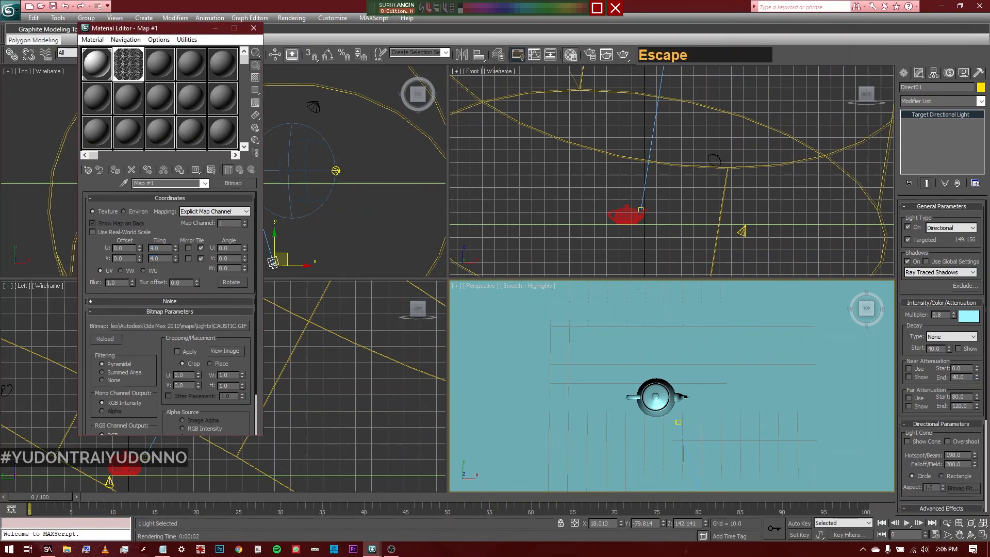
{"action": "key", "text": "F9"}
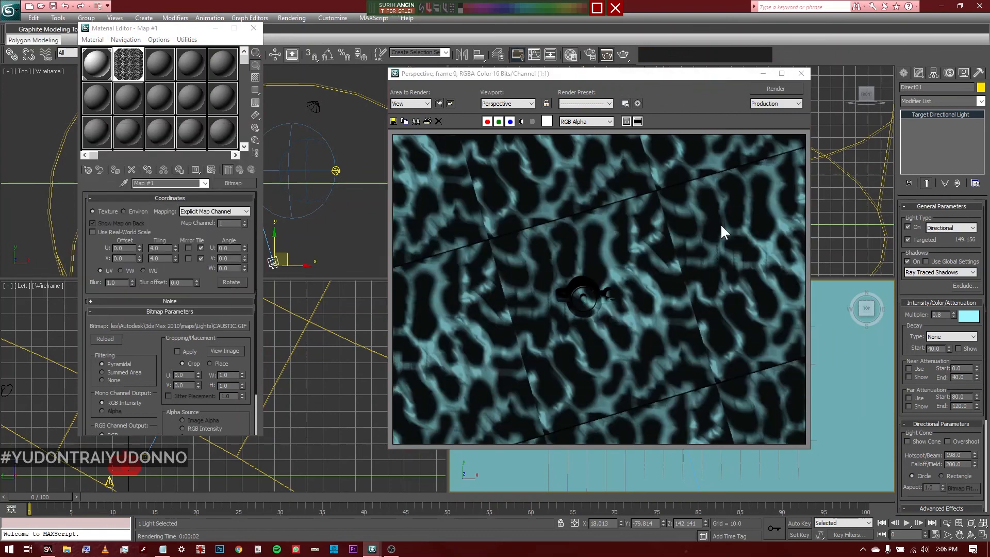
{"action": "left_click", "coordinate": [801, 75]}
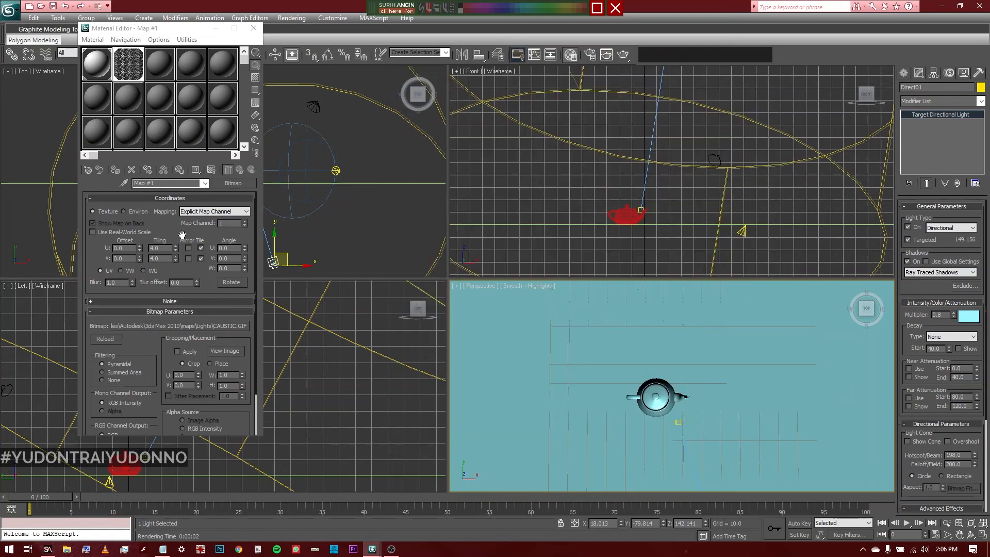
{"action": "left_click", "coordinate": [149, 347]}
{"action": "left_click_drag", "start_coordinate": [149, 348], "coordinate": [150, 344]}
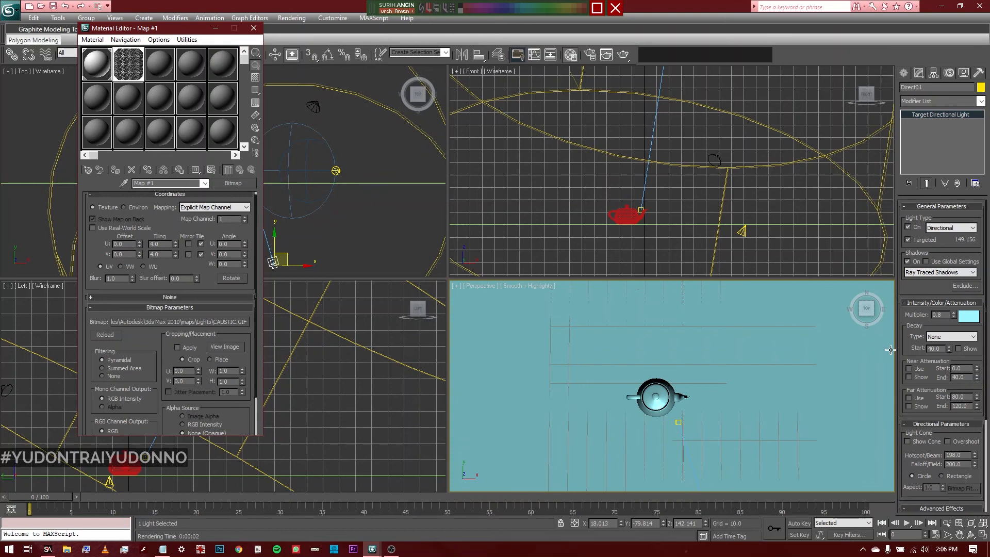
{"action": "left_click", "coordinate": [928, 508]}
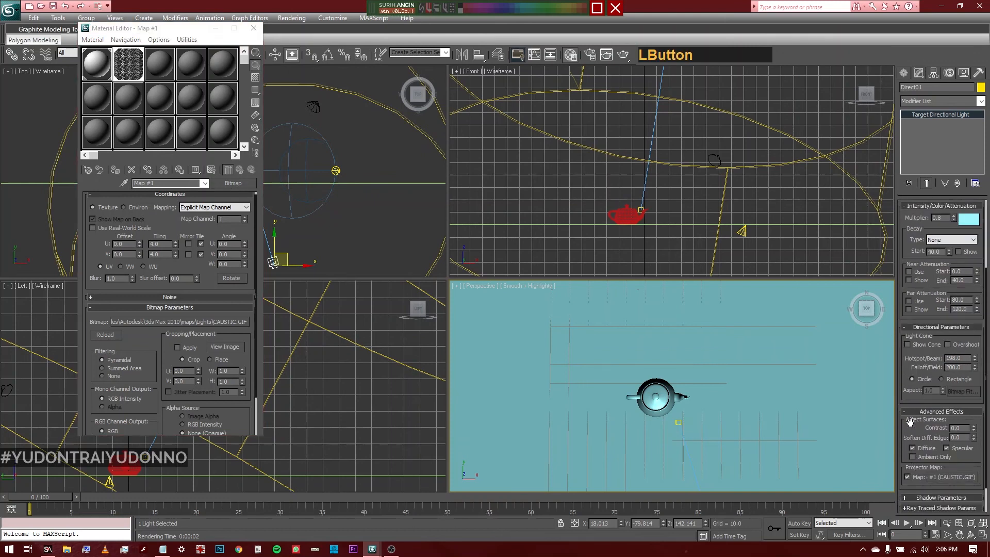
{"action": "left_click_drag", "start_coordinate": [912, 428], "coordinate": [912, 418]}
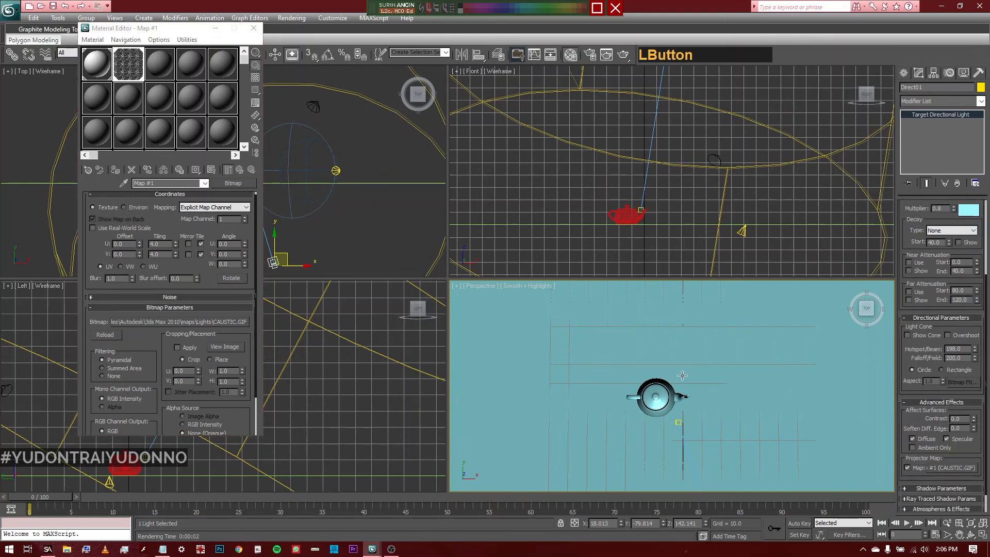
Step: Move the direct light down toward the teapot in the Front view, to about X 34.4 and Z 70.6
{"action": "middle_click_drag", "start_coordinate": [694, 175], "coordinate": [680, 243]}
{"action": "scroll", "coordinate": [677, 146], "scroll_direction": "down", "scroll_amount": 5}
{"action": "left_click_drag", "start_coordinate": [679, 151], "coordinate": [685, 168]}
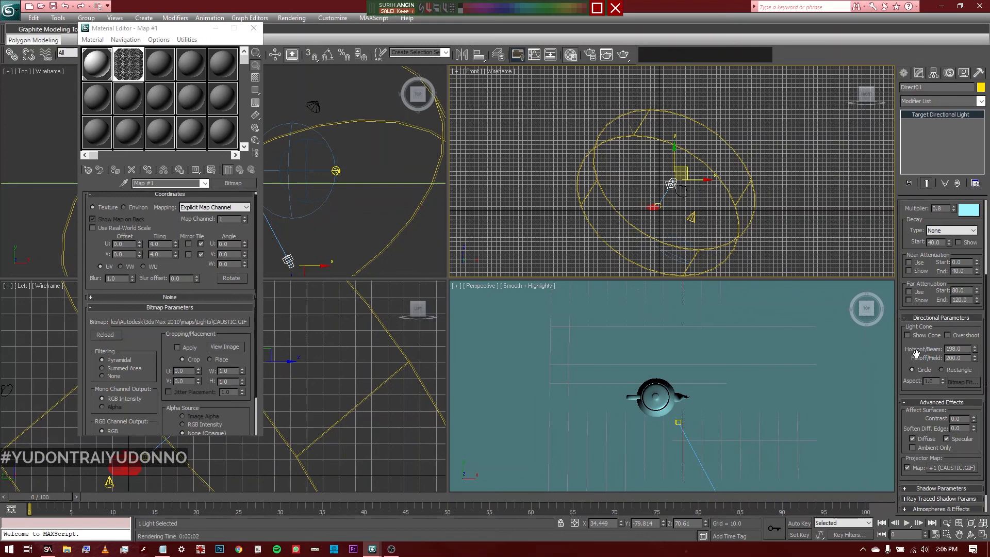
Step: Replace the projector map's bitmap with BRICE.JPG from the maps Backgrounds folder and render the Perspective view
{"action": "left_click_drag", "start_coordinate": [916, 351], "coordinate": [913, 327]}
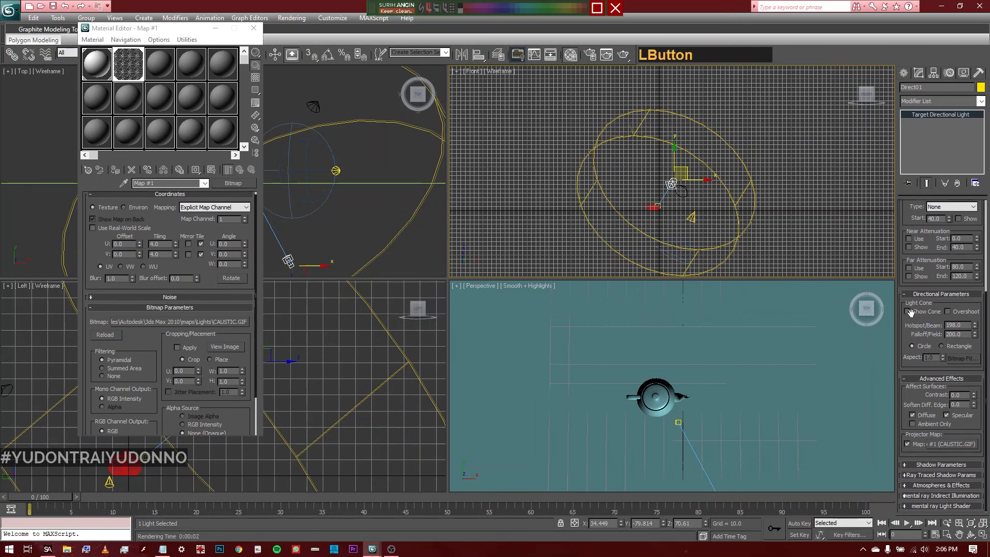
{"action": "left_click", "coordinate": [222, 322]}
{"action": "left_click", "coordinate": [248, 83]}
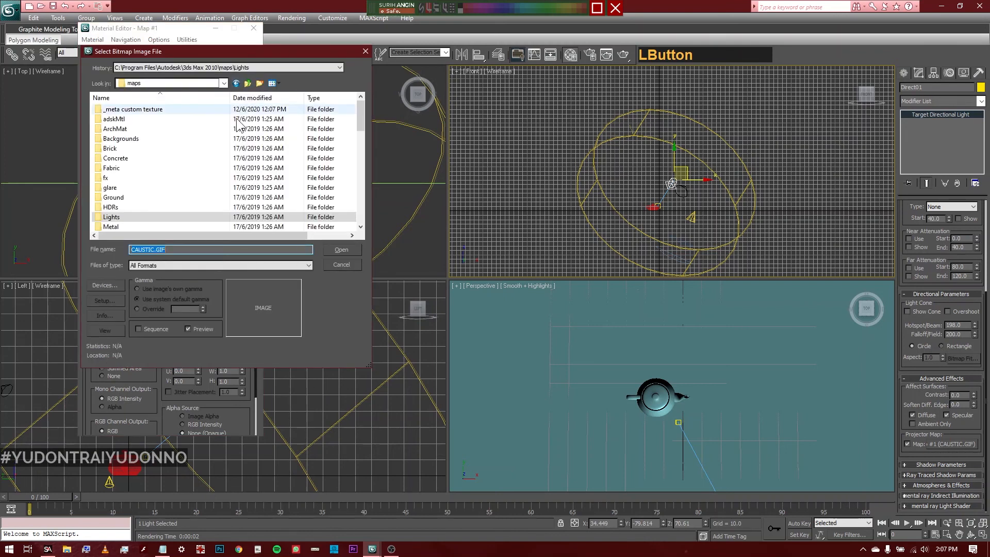
{"action": "double_click", "coordinate": [130, 145]}
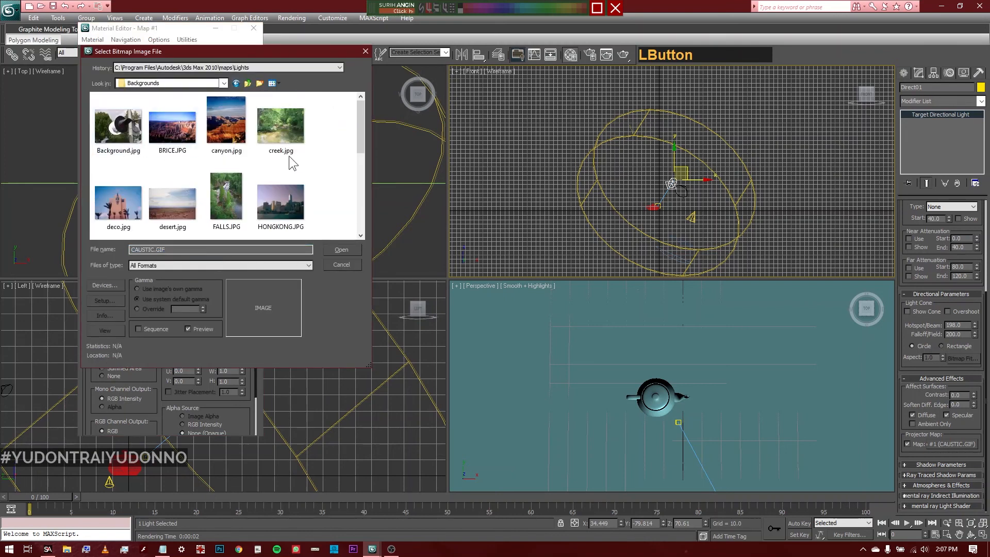
{"action": "left_click", "coordinate": [165, 128]}
{"action": "left_click", "coordinate": [353, 247]}
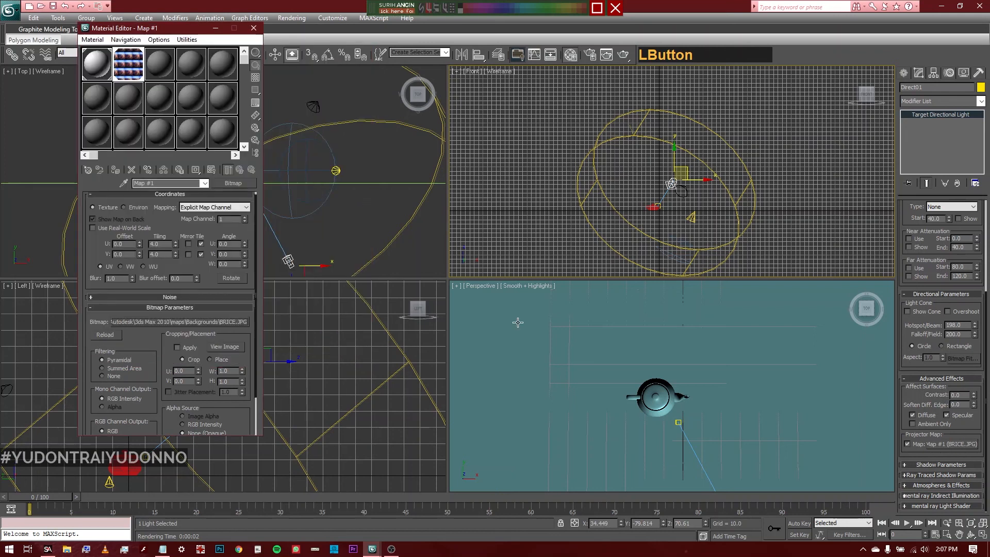
{"action": "left_click", "coordinate": [625, 47]}
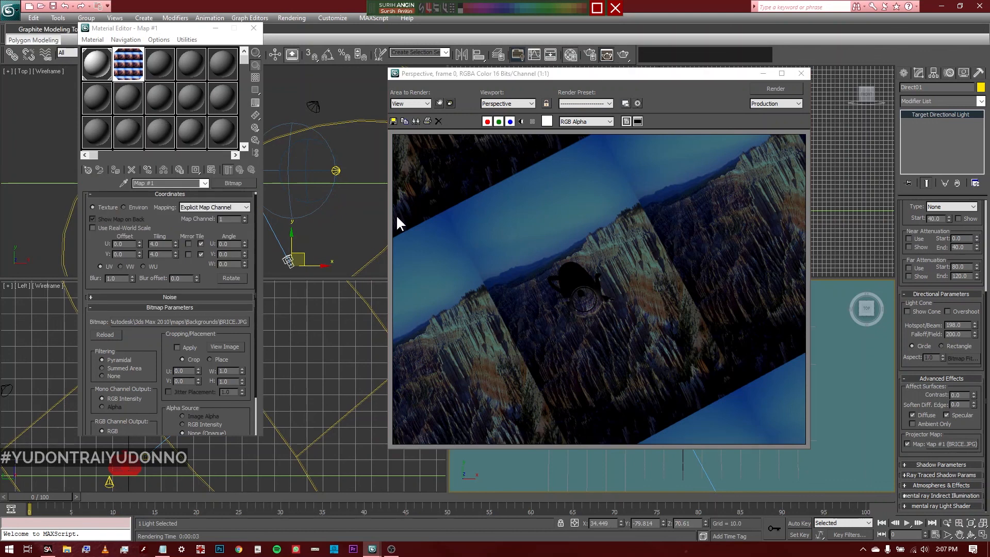
Step: Set the BRICE.JPG bitmap's U and V tiling to 1, render the Perspective view, and close the image
{"action": "left_click", "coordinate": [165, 245]}
{"action": "type", "text": "1"}
{"action": "key", "text": "Tab"}
{"action": "type", "text": "1"}
{"action": "key", "text": "Escape"}
{"action": "key", "text": "F9"}
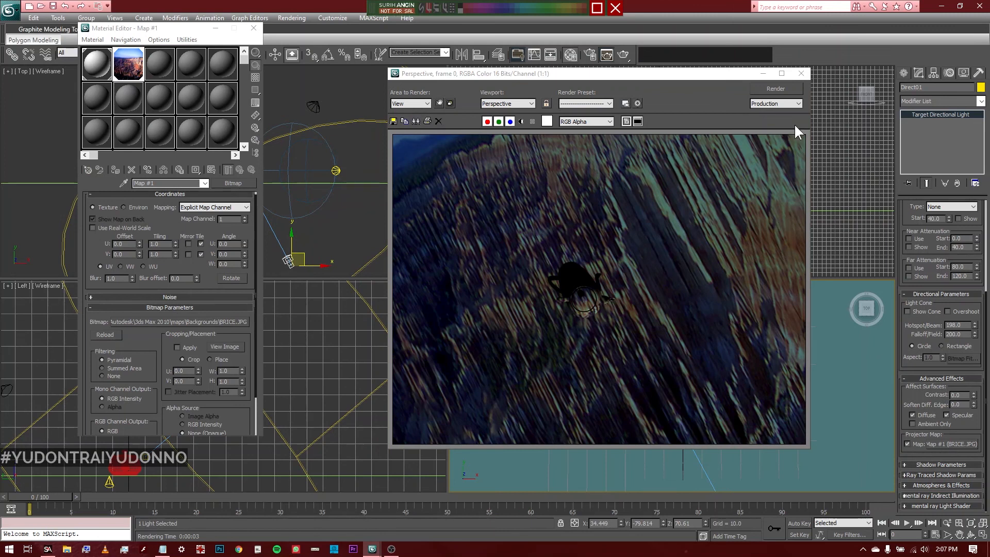
{"action": "left_click", "coordinate": [801, 74]}
{"action": "right_click", "coordinate": [697, 413]}
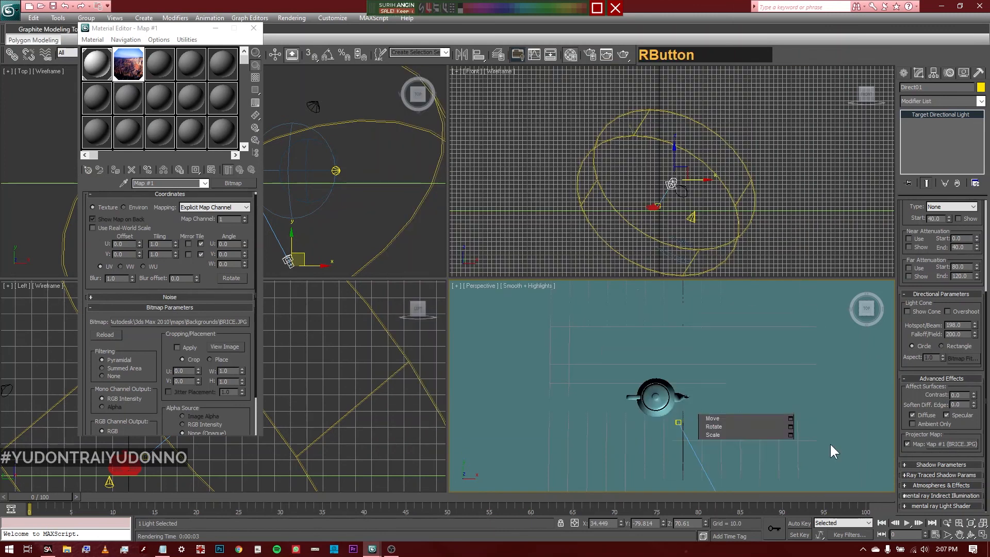
{"action": "left_click", "coordinate": [912, 391]}
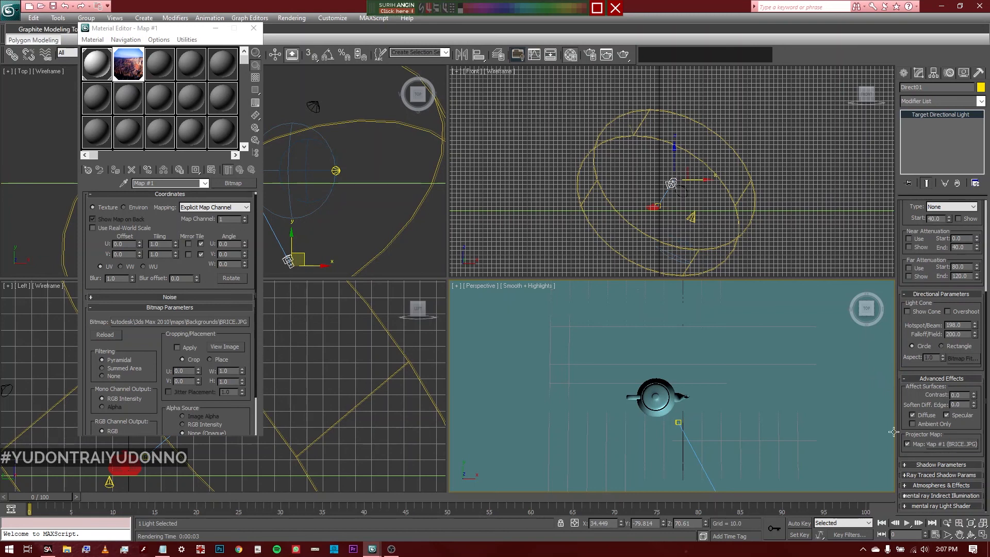
Step: Add a new Volume Light effect to the direct light's Atmospheres & Effects
{"action": "left_click", "coordinate": [923, 484]}
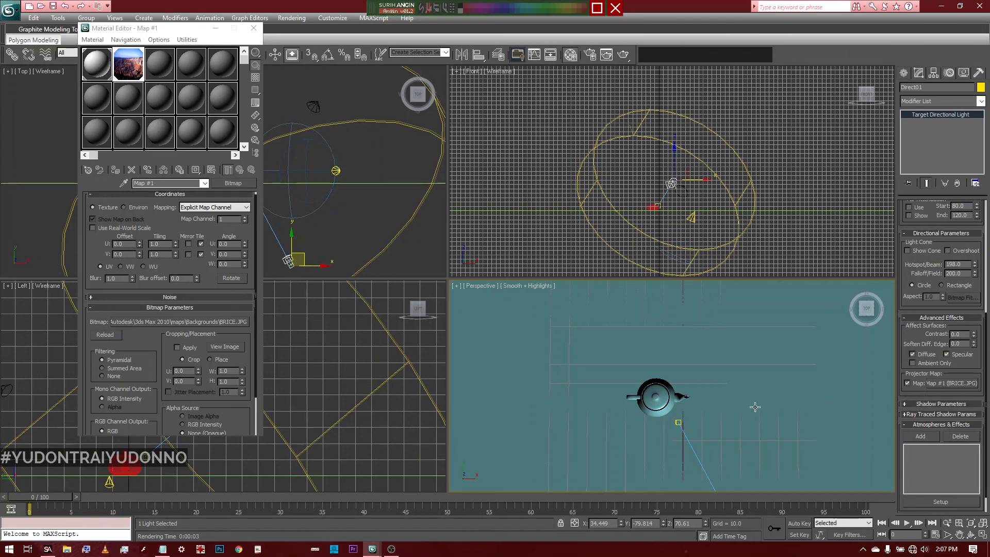
{"action": "middle_click_drag", "start_coordinate": [674, 415], "coordinate": [656, 377]}
{"action": "key", "text": "alt+z"}
{"action": "left_click_drag", "start_coordinate": [658, 378], "coordinate": [671, 401]}
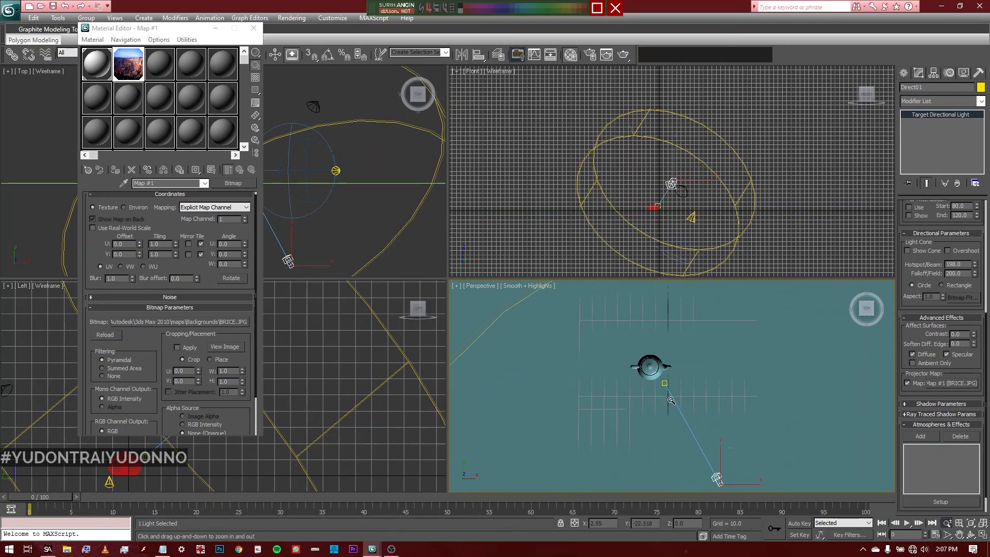
{"action": "left_click", "coordinate": [933, 442]}
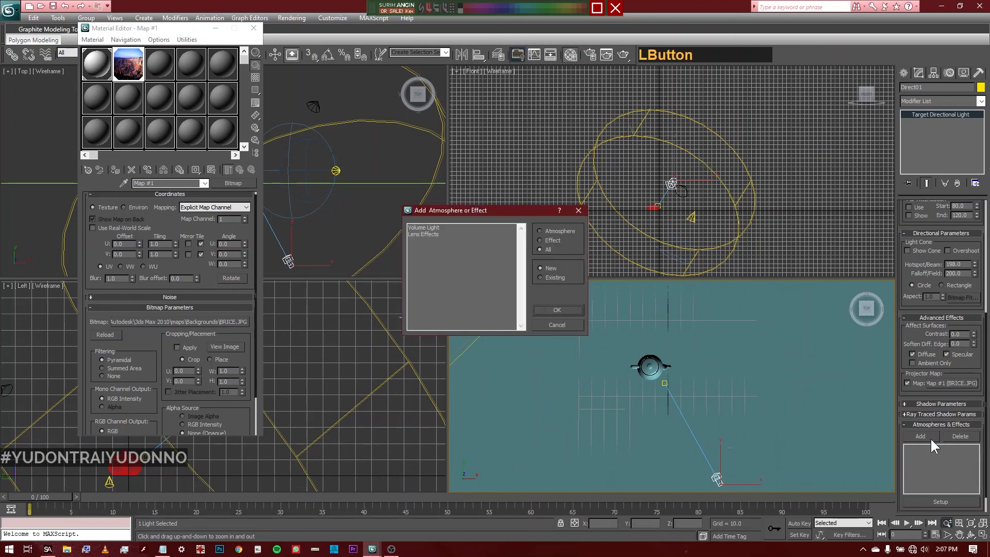
{"action": "left_click", "coordinate": [424, 229]}
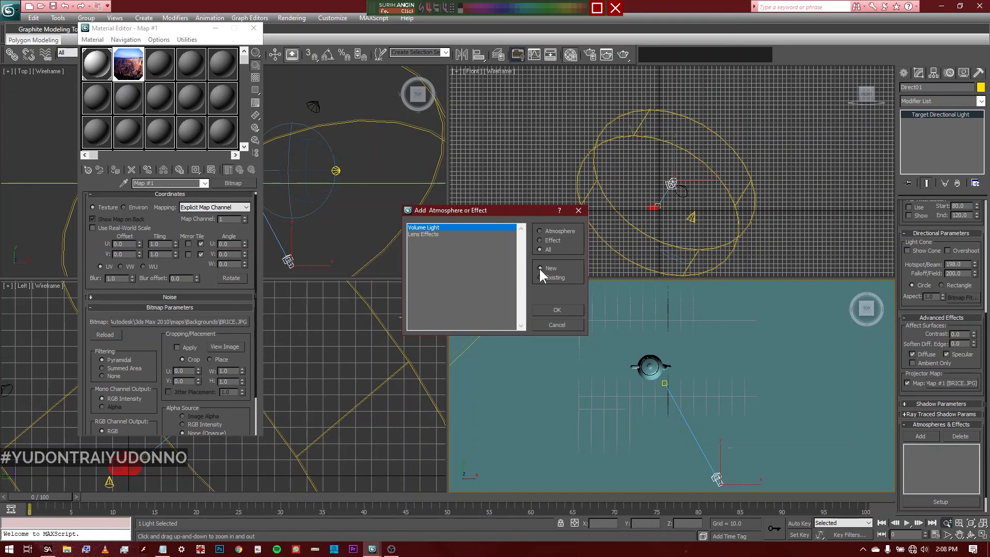
{"action": "left_click", "coordinate": [557, 310]}
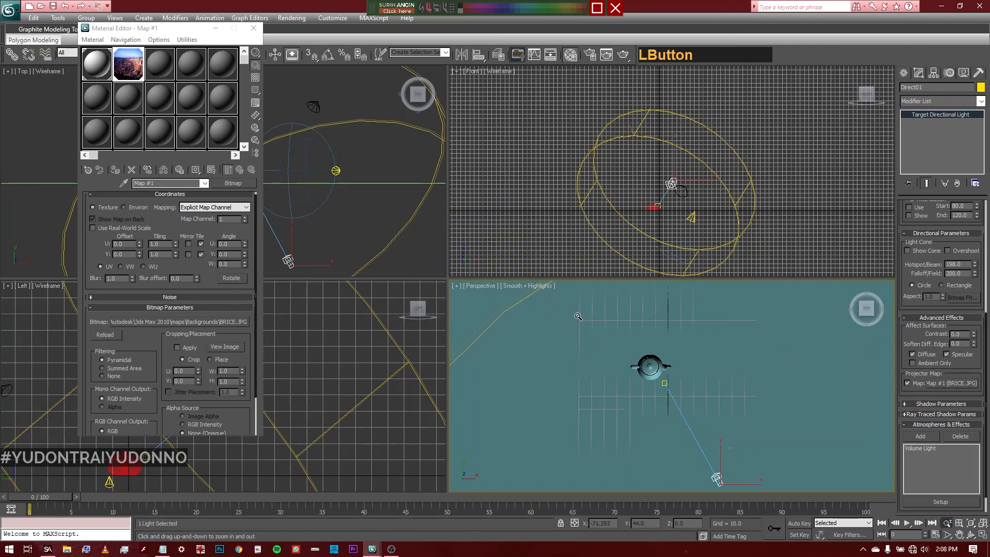
Step: Open the setup of the direct light's Volume Light effect and examine its Volume Light Parameters
{"action": "left_click", "coordinate": [926, 448]}
{"action": "left_click", "coordinate": [948, 501]}
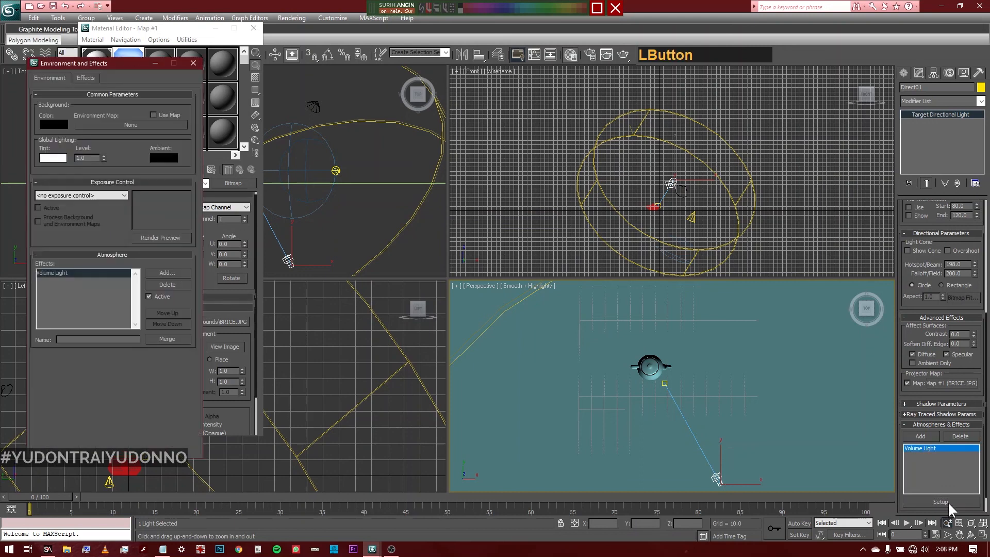
{"action": "left_click_drag", "start_coordinate": [110, 67], "coordinate": [332, 73]}
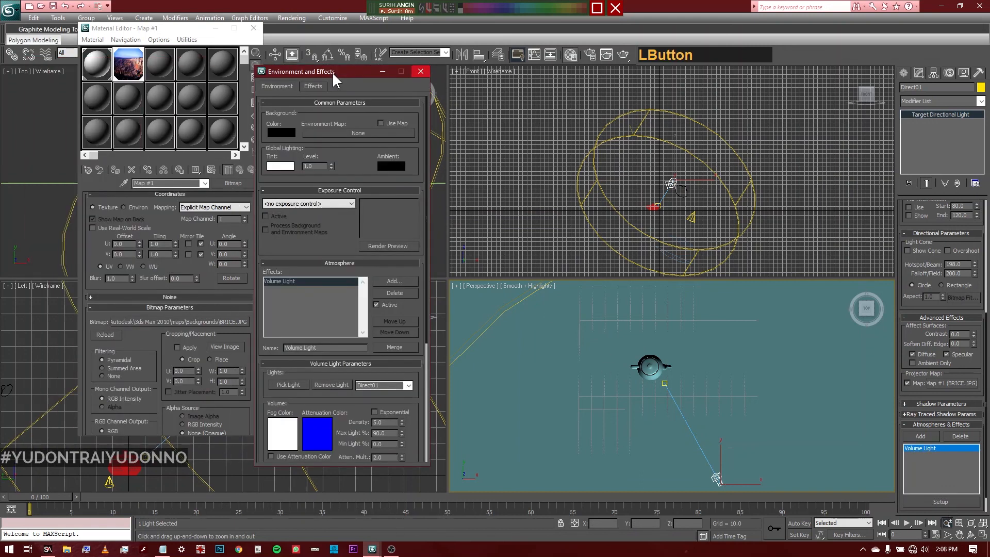
{"action": "left_click_drag", "start_coordinate": [408, 405], "coordinate": [402, 299]}
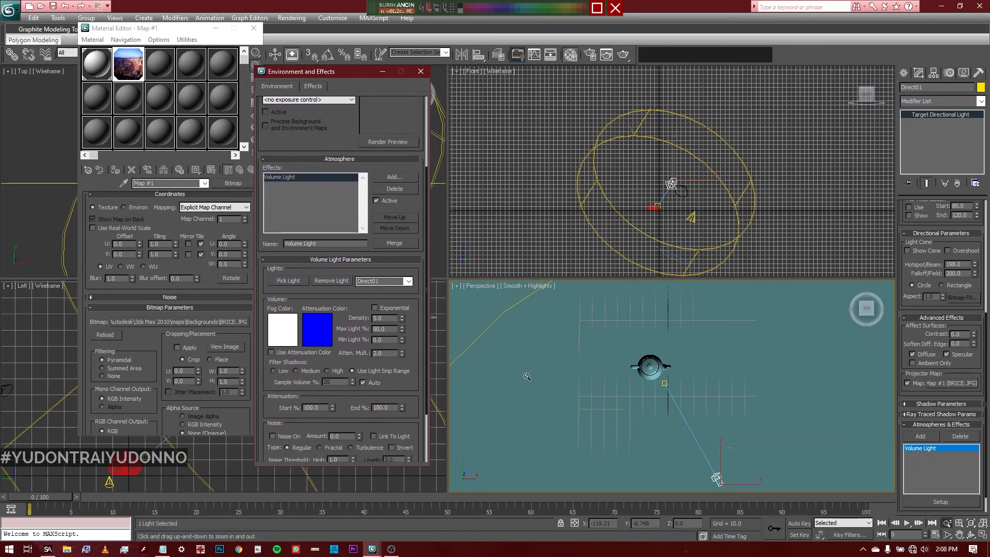
{"action": "left_click_drag", "start_coordinate": [326, 288], "coordinate": [326, 266]}
Step: Start a Perspective render with the direct light's volume effect, stop it partway, and close the image
{"action": "left_click", "coordinate": [623, 53]}
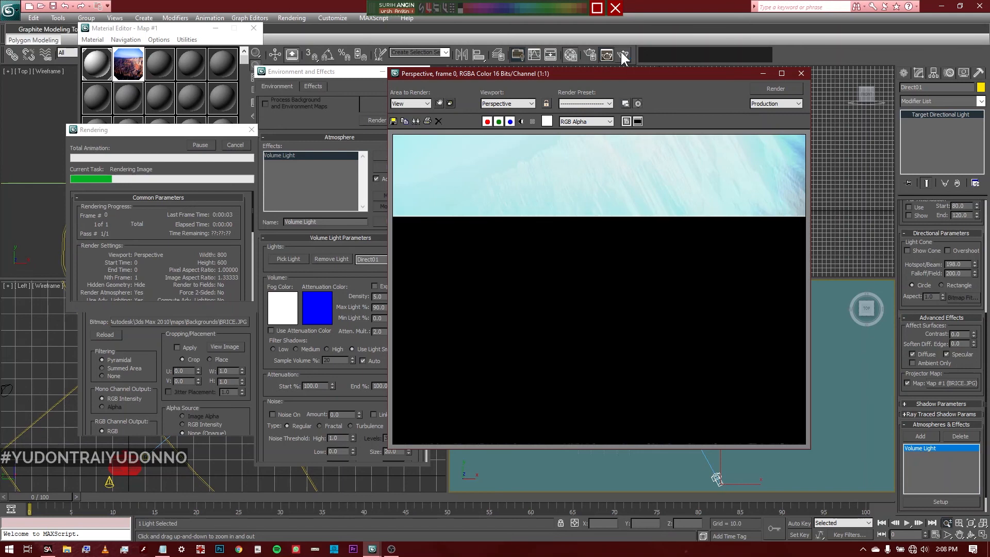
{"action": "key", "text": "Escape"}
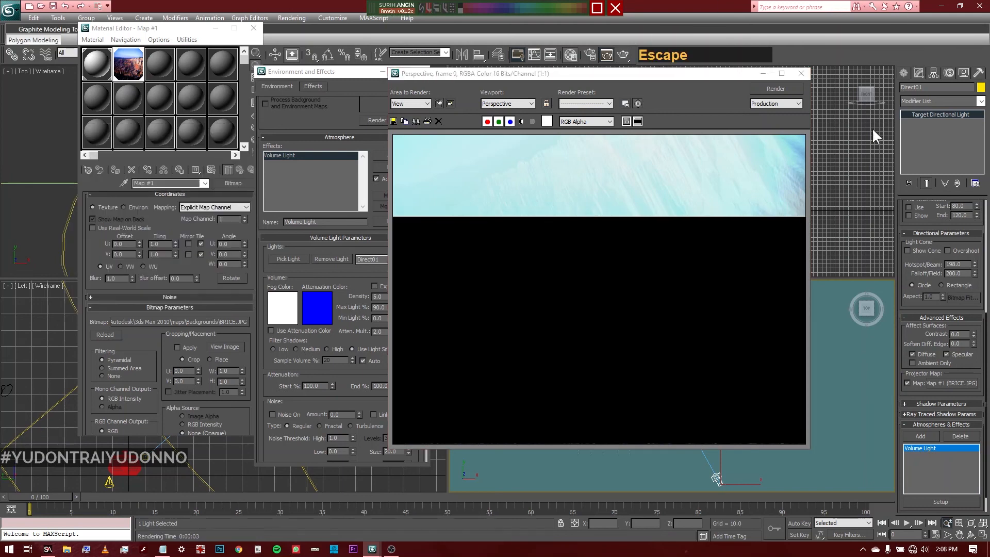
{"action": "left_click", "coordinate": [802, 73]}
Step: View the scene from an angle in Perspective and change the direct light's type to Spot
{"action": "left_click_drag", "start_coordinate": [725, 393], "coordinate": [762, 357]}
{"action": "key", "text": "ctrl+r"}
{"action": "key", "text": "alt+z"}
{"action": "left_click_drag", "start_coordinate": [694, 368], "coordinate": [696, 360]}
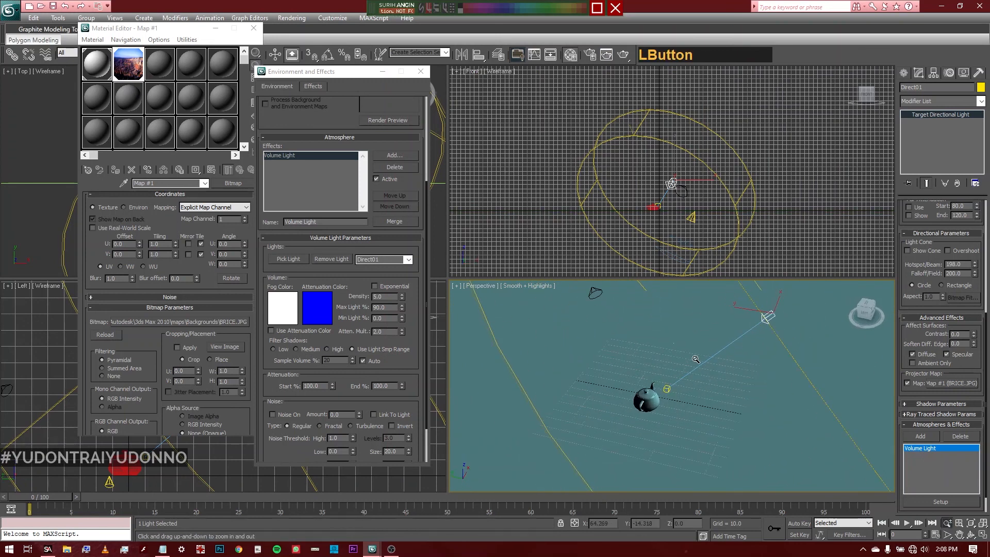
{"action": "left_click_drag", "start_coordinate": [910, 274], "coordinate": [915, 357]}
{"action": "left_click_drag", "start_coordinate": [913, 232], "coordinate": [918, 372]}
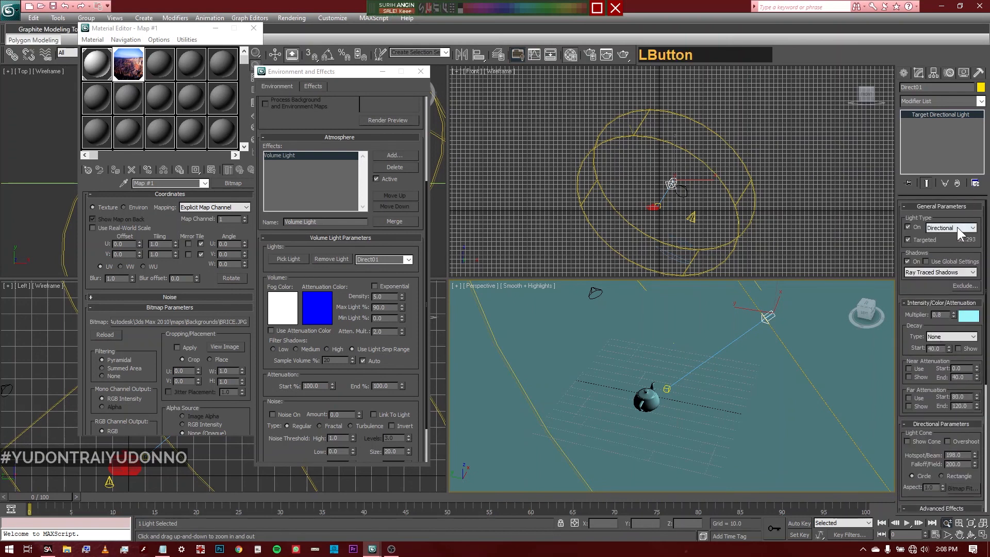
{"action": "left_click", "coordinate": [938, 237]}
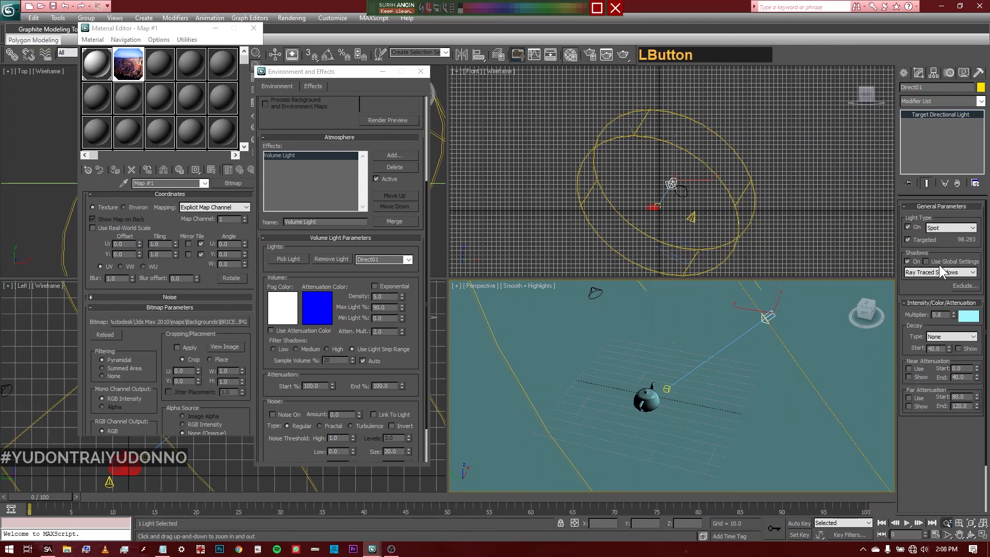
Step: Narrow the spotlight's cone to a Falloff/Field of 40.6 and a Hotspot/Beam of 25.4
{"action": "left_click_drag", "start_coordinate": [897, 336], "coordinate": [897, 283]}
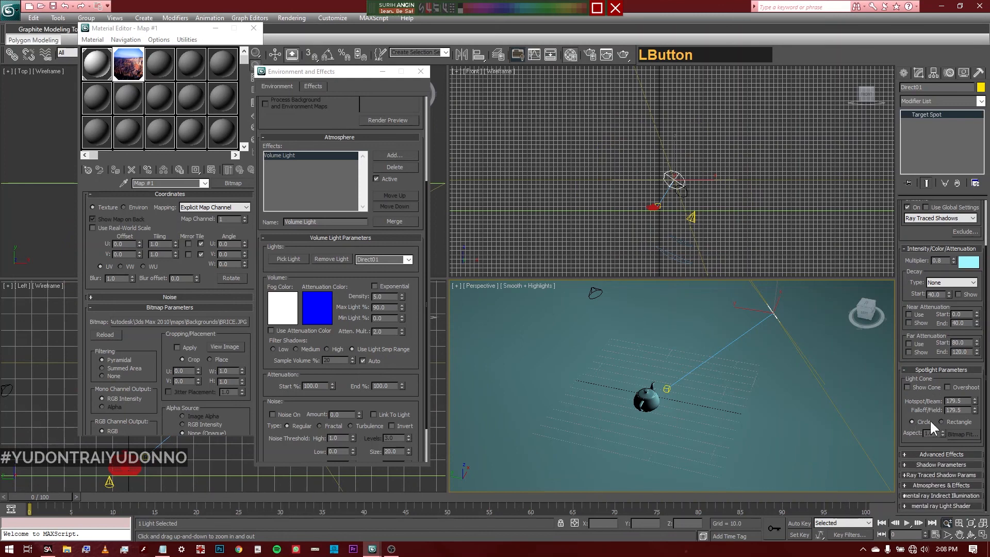
{"action": "left_click_drag", "start_coordinate": [975, 411], "coordinate": [975, 516]}
{"action": "mouse_move", "coordinate": [989, 25]}
{"action": "left_mouse_down"}
{"action": "mouse_move", "coordinate": [978, 70]}
{"action": "mouse_move", "coordinate": [972, 26]}
{"action": "left_mouse_up"}
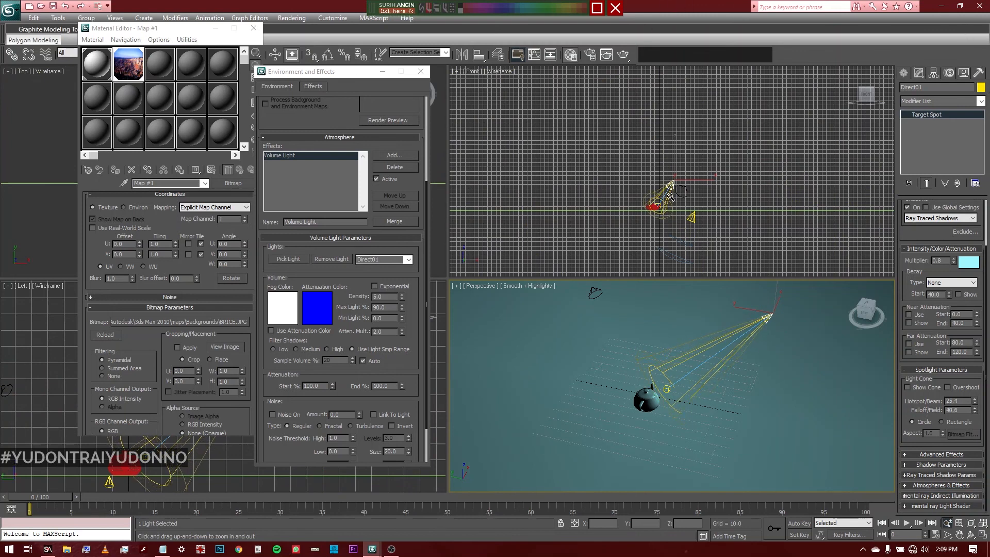
Step: Start a Perspective render of the narrowed volumetric spotlight, stop it partway, and close the image
{"action": "left_click", "coordinate": [607, 56]}
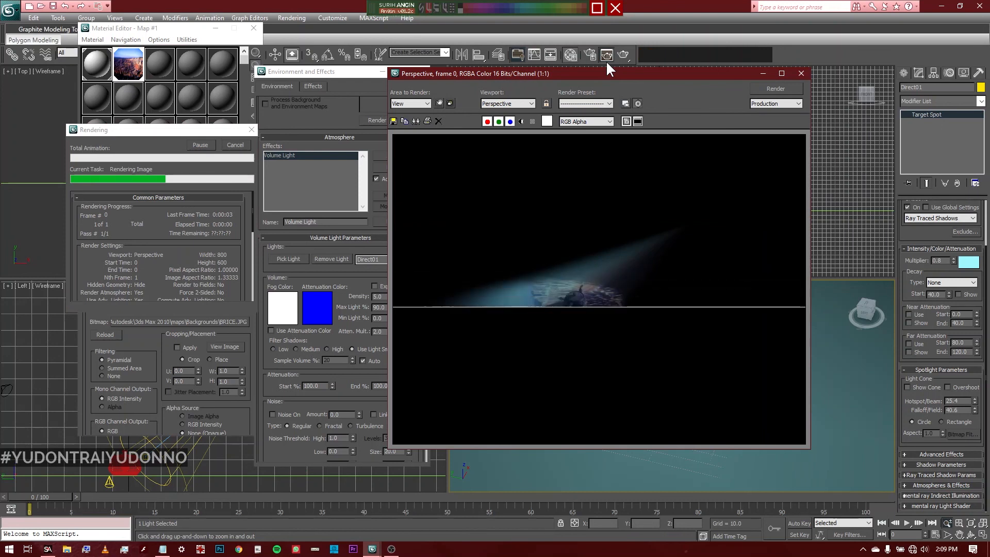
{"action": "key", "text": "Escape"}
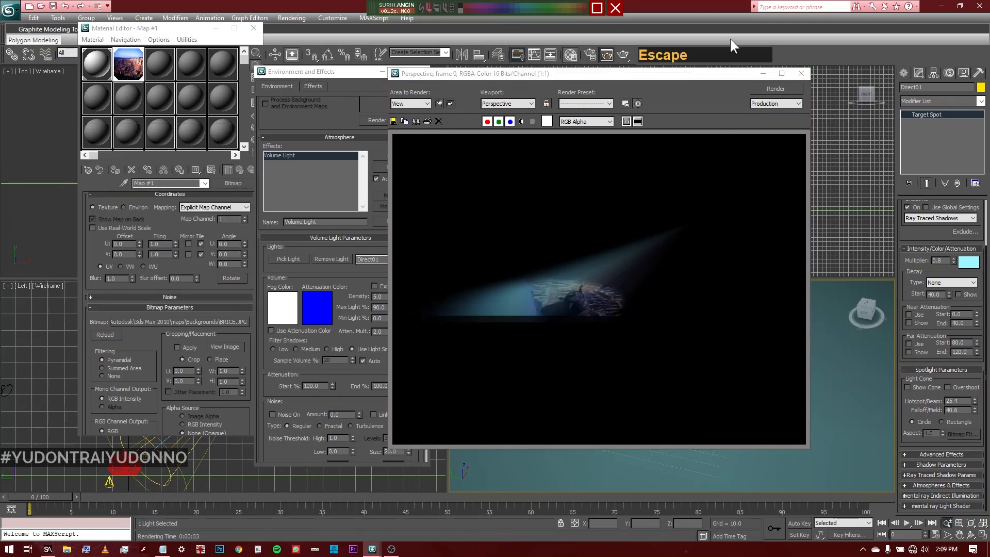
{"action": "left_click", "coordinate": [803, 73]}
Step: Render the Perspective view of the volumetric spotlight from closer to the teapot
{"action": "key", "text": "alt+z"}
{"action": "left_click_drag", "start_coordinate": [714, 419], "coordinate": [707, 382]}
{"action": "left_click", "coordinate": [624, 54]}
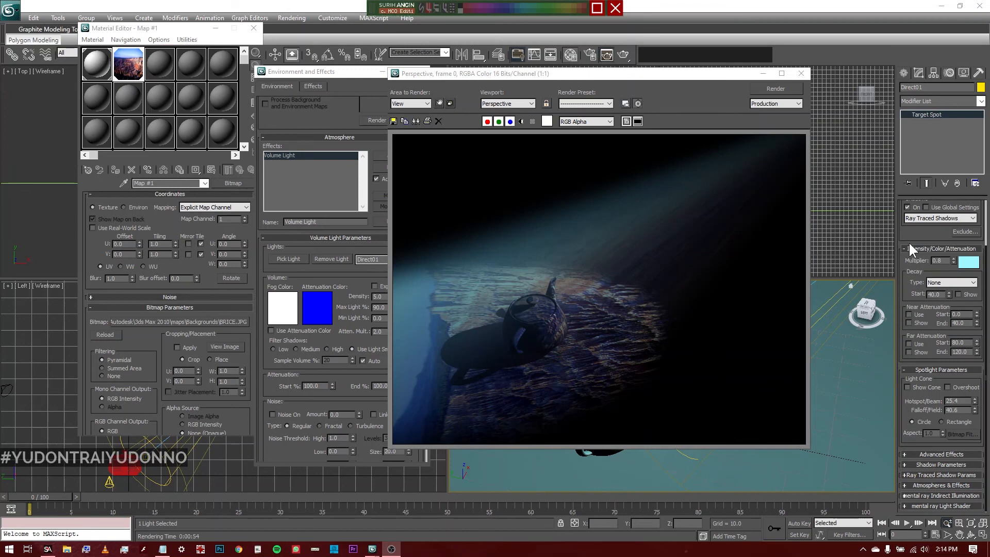
{"action": "left_click_drag", "start_coordinate": [910, 240], "coordinate": [939, 291]}
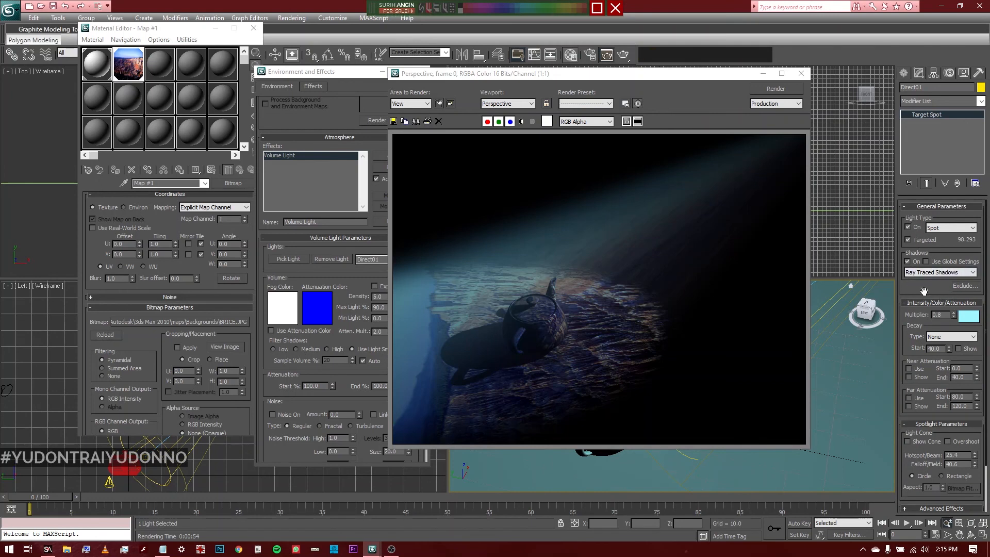
{"action": "left_click_drag", "start_coordinate": [922, 287], "coordinate": [914, 271]}
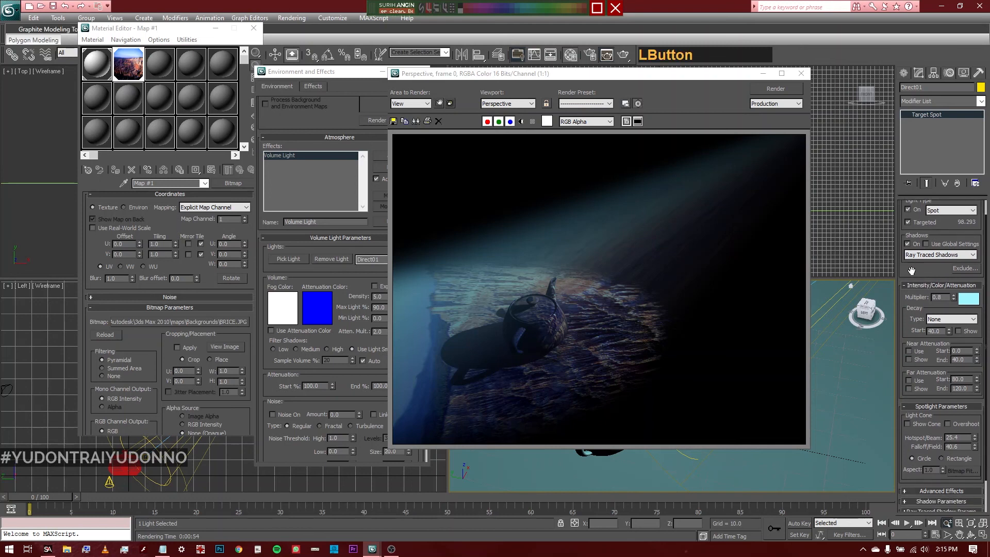
{"action": "left_click_drag", "start_coordinate": [932, 268], "coordinate": [908, 241]}
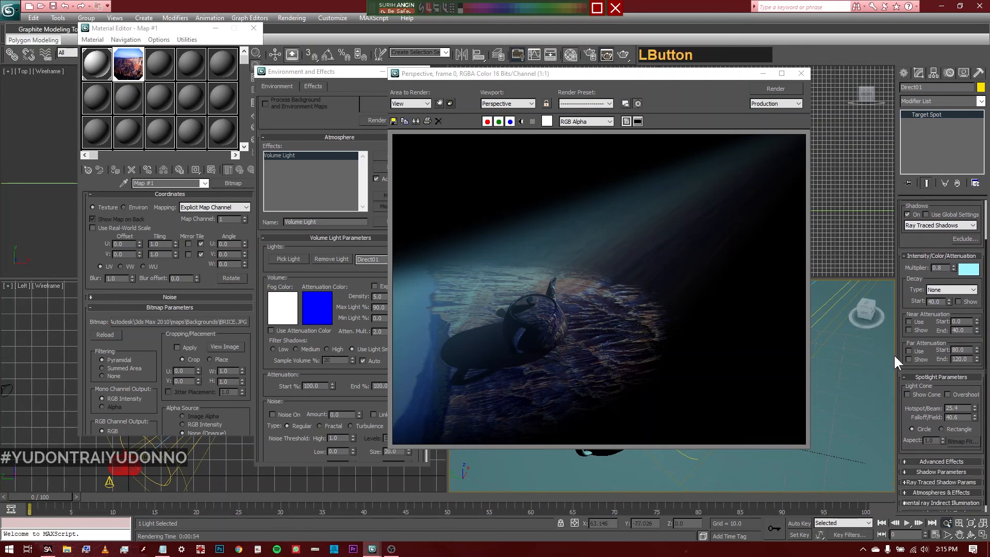